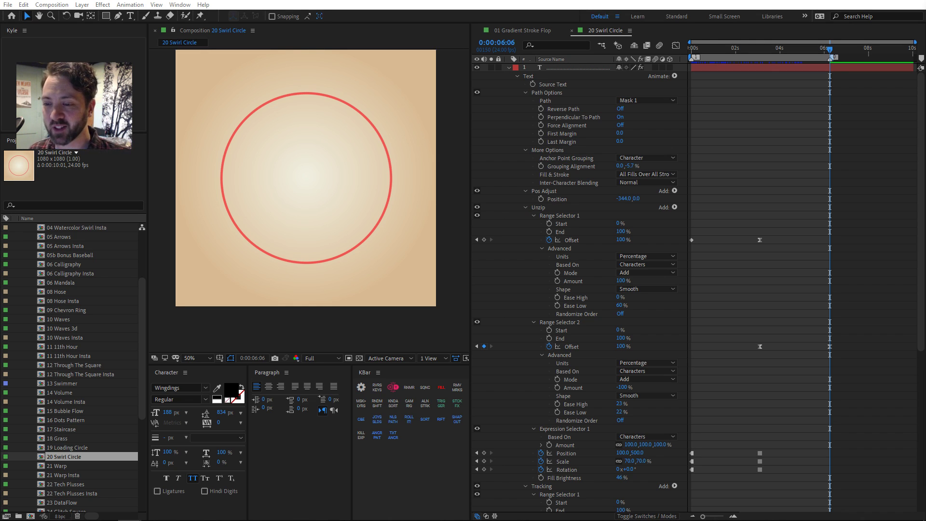
- Expand every property of the text layer and look through its path options, animators, mask, effect and transform settings
{"action": "left_click", "coordinate": [601, 149]}
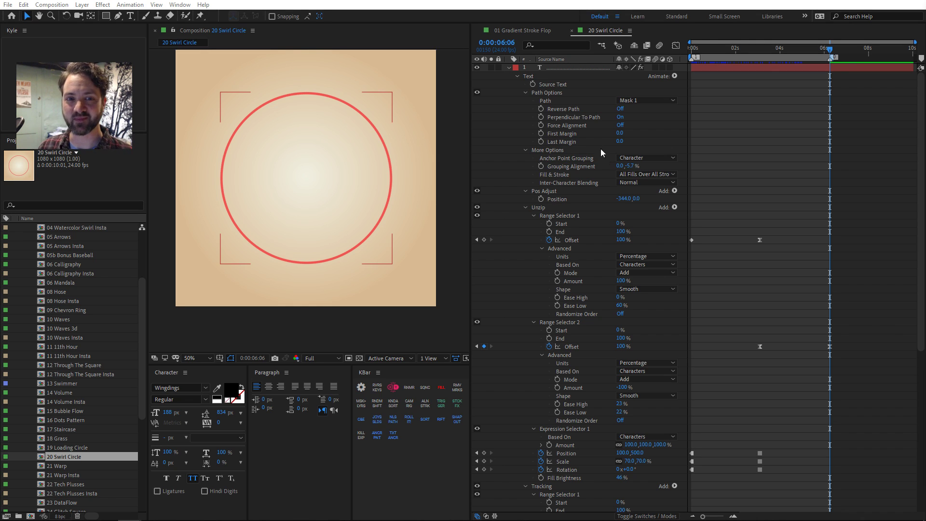
{"action": "left_click", "coordinate": [509, 70]}
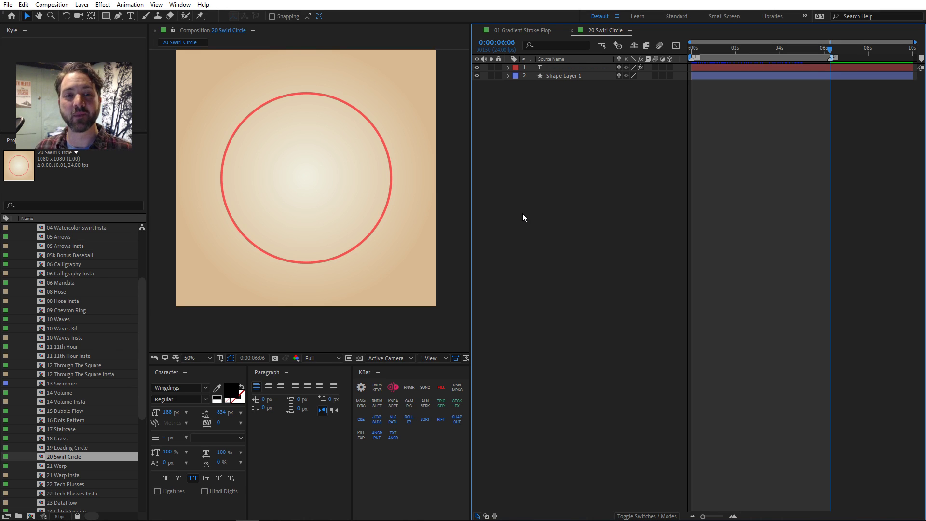
{"action": "left_click", "coordinate": [508, 68], "text": "ctrl"}
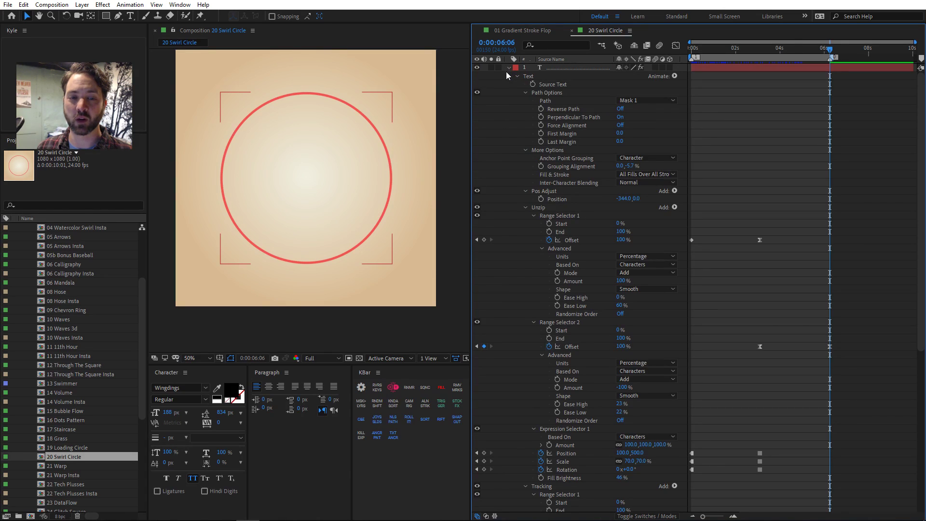
{"action": "scroll", "coordinate": [518, 144], "scroll_direction": "down", "scroll_amount": 2}
{"action": "scroll", "coordinate": [535, 289], "scroll_direction": "down", "scroll_amount": 5}
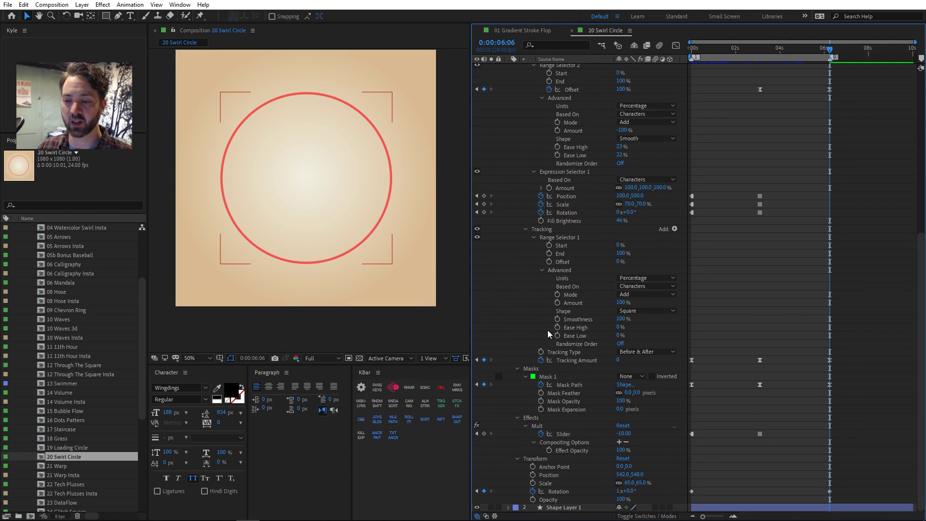
{"action": "scroll", "coordinate": [555, 322], "scroll_direction": "up", "scroll_amount": 3}
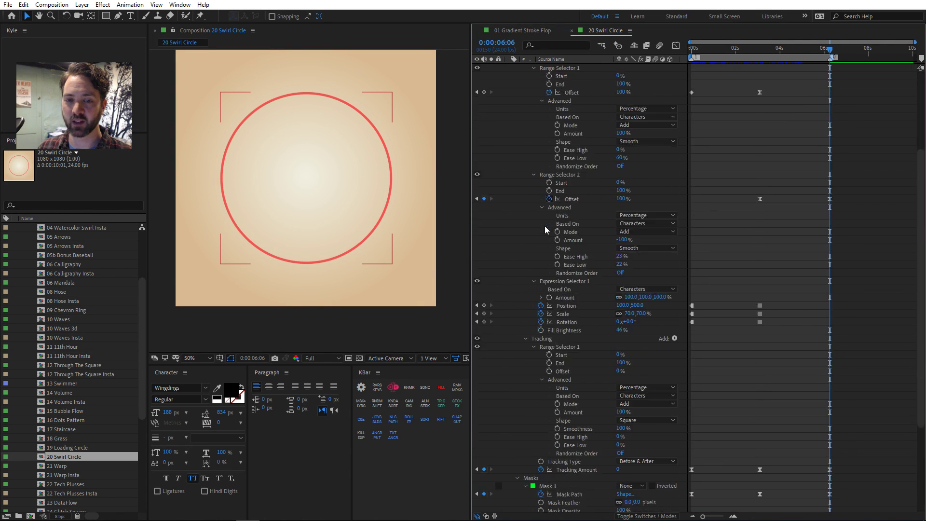
{"action": "scroll", "coordinate": [529, 285], "scroll_direction": "up", "scroll_amount": 4}
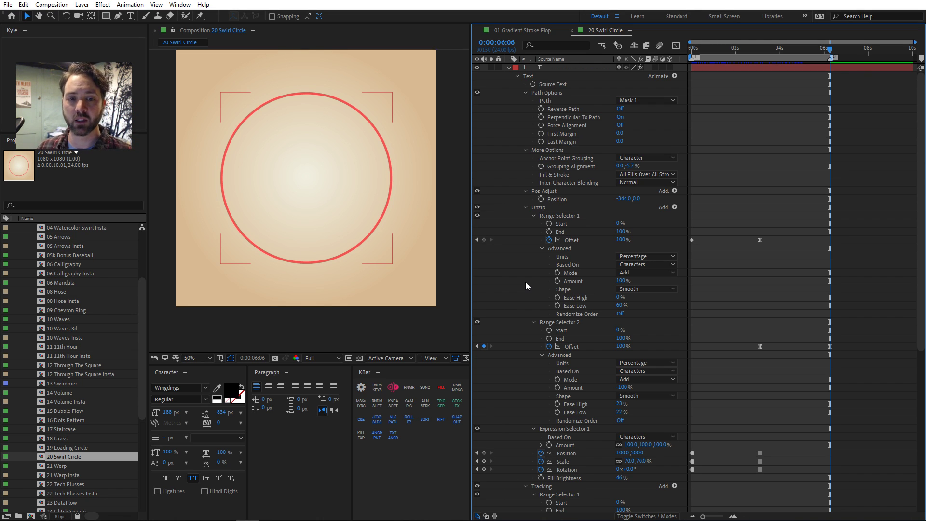
- Collapse the Text group and hide the Masks, Effects and Transform groups from the text layer's property list
{"action": "left_click", "coordinate": [517, 76]}
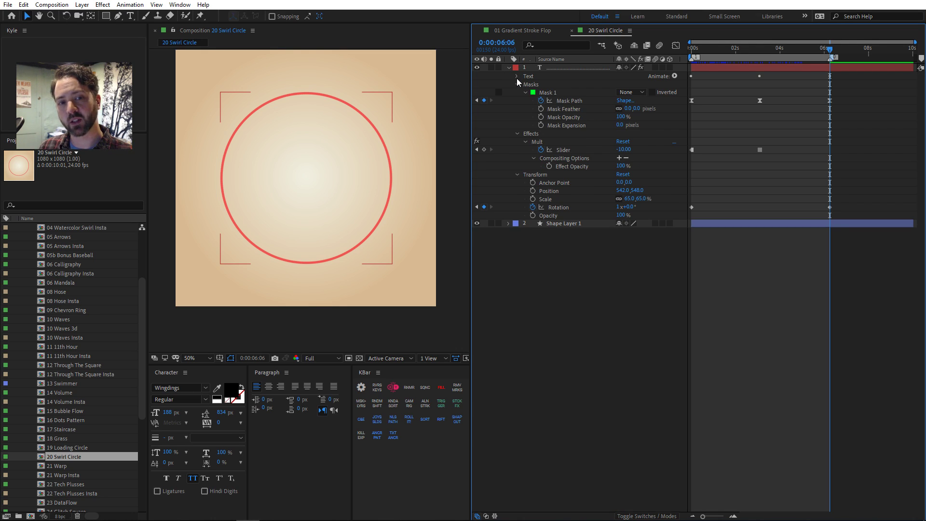
{"action": "left_click", "coordinate": [543, 133]}
{"action": "key", "text": "Delete"}
{"action": "left_click", "coordinate": [546, 85]}
{"action": "key", "text": "Delete"}
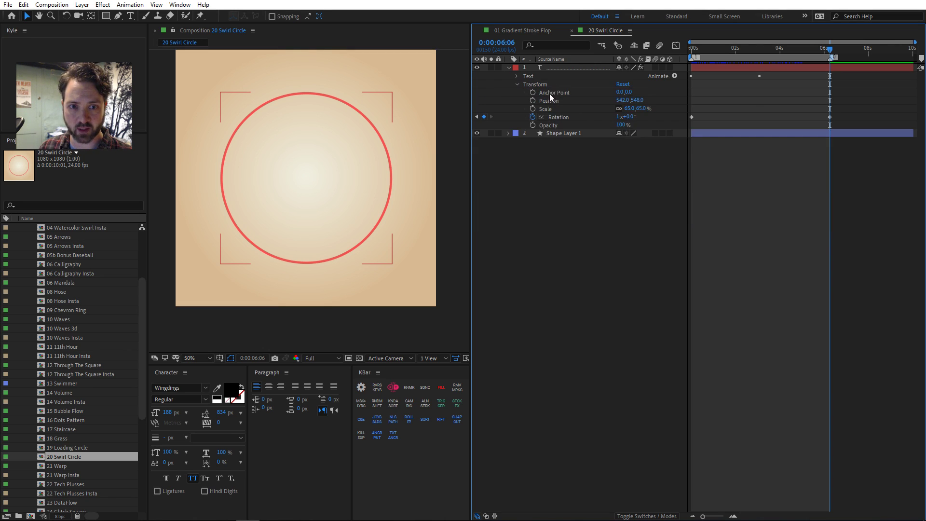
{"action": "left_click", "coordinate": [548, 84]}
{"action": "key", "text": "Delete"}
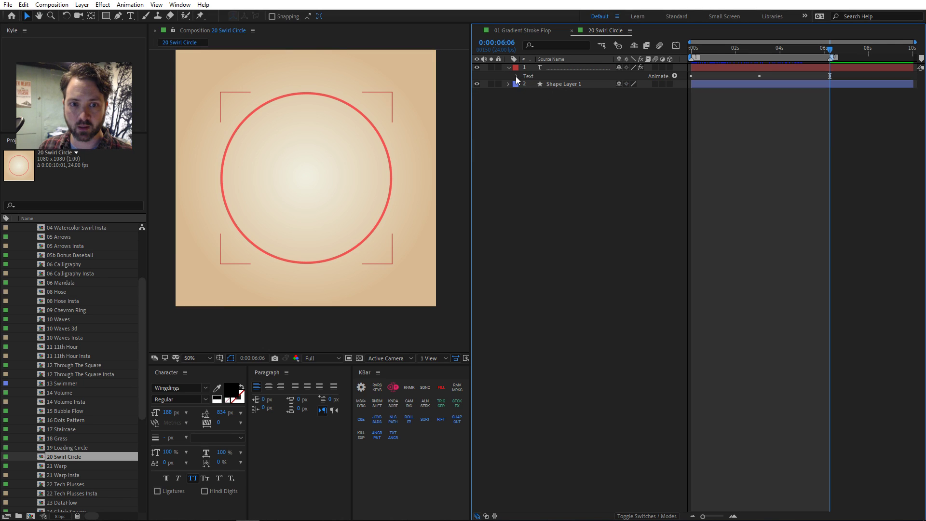
- Disable the Pos Adjust, Unzip and Tracking animators and move the current time to 0:00:00:17
{"action": "left_click", "coordinate": [516, 77]}
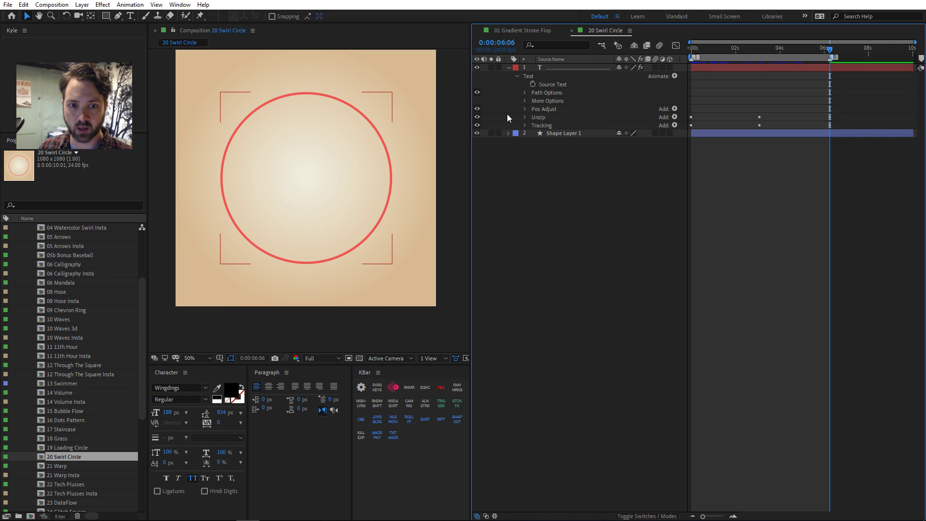
{"action": "left_click_drag", "start_coordinate": [478, 108], "coordinate": [478, 124]}
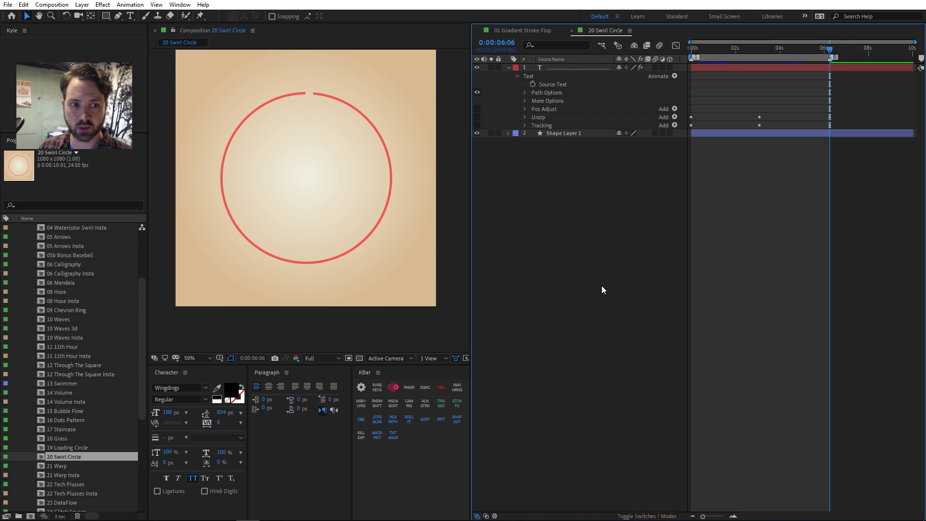
{"action": "left_click_drag", "start_coordinate": [748, 49], "coordinate": [707, 53]}
- Reveal the text layer's Mask 1 properties, select the mask and scrub from the start to 0:00:01:05 to view its path animation
{"action": "left_click", "coordinate": [580, 69]}
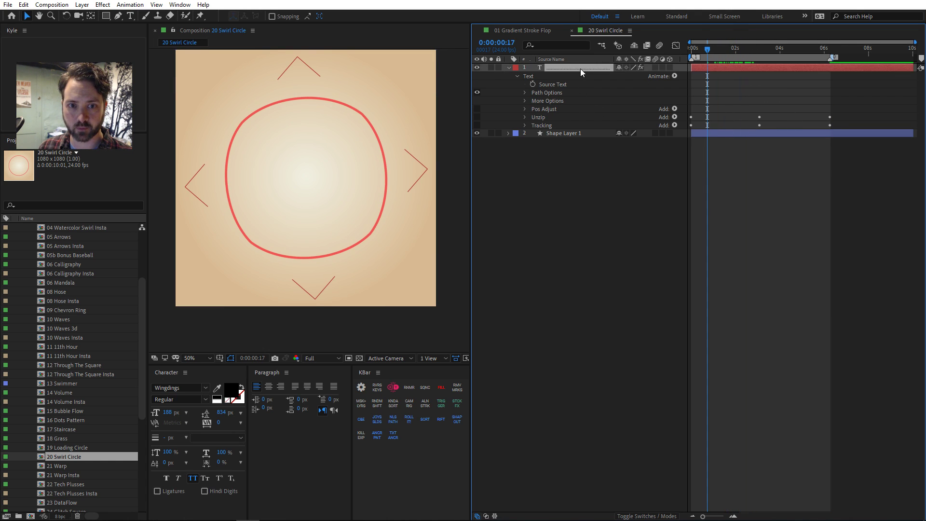
{"action": "key", "text": "shift+m"}
{"action": "key", "text": "shift+m"}
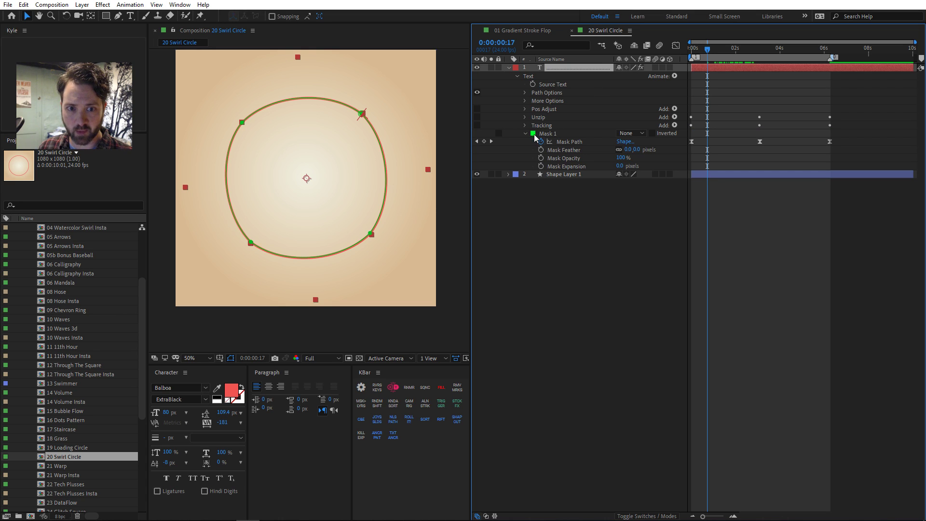
{"action": "left_click", "coordinate": [550, 134]}
{"action": "left_click_drag", "start_coordinate": [708, 49], "coordinate": [685, 52]}
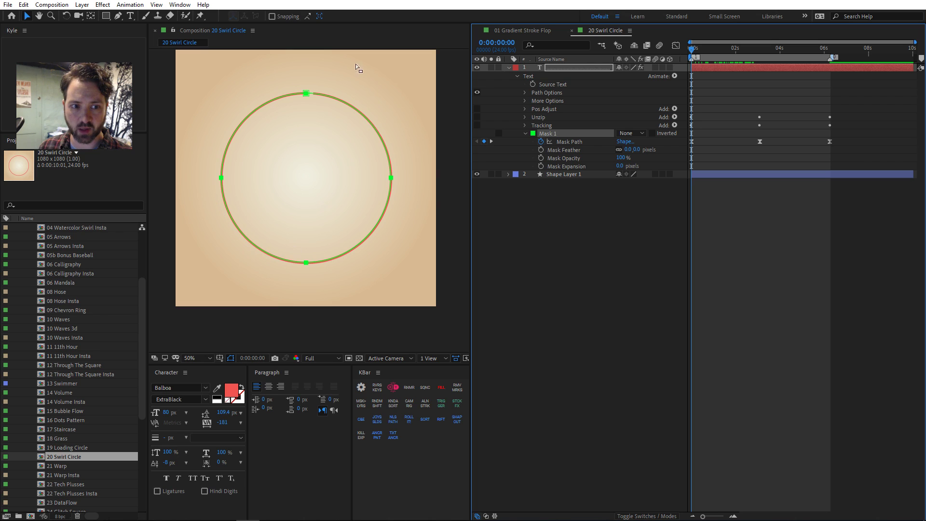
{"action": "left_click_drag", "start_coordinate": [698, 50], "coordinate": [717, 60]}
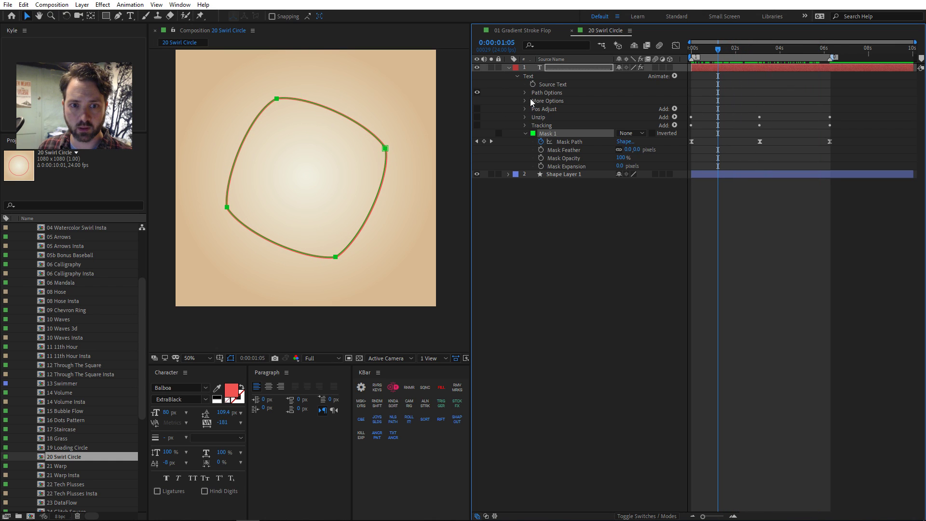
- Switch the text's path option to None and back to Mask 1 to compare the text with and without the path
{"action": "left_click", "coordinate": [525, 93]}
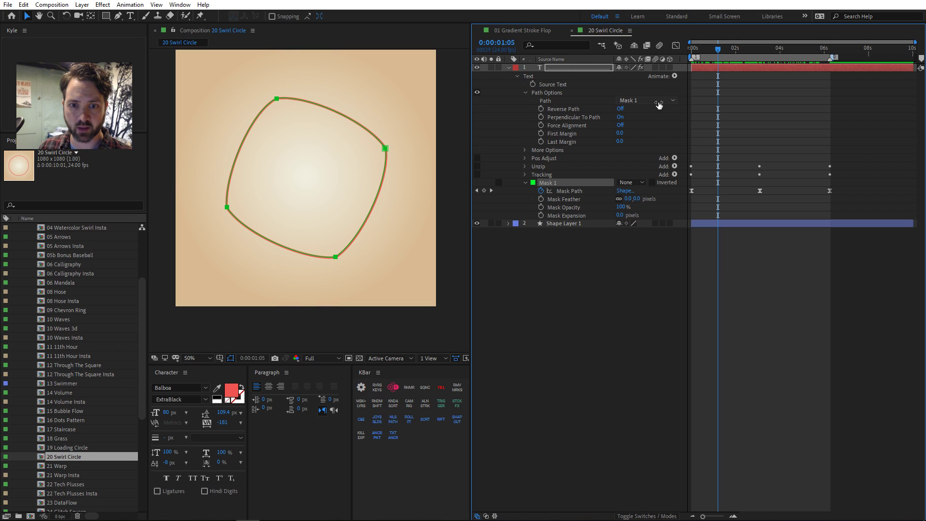
{"action": "left_click", "coordinate": [657, 100]}
{"action": "left_click", "coordinate": [657, 112]}
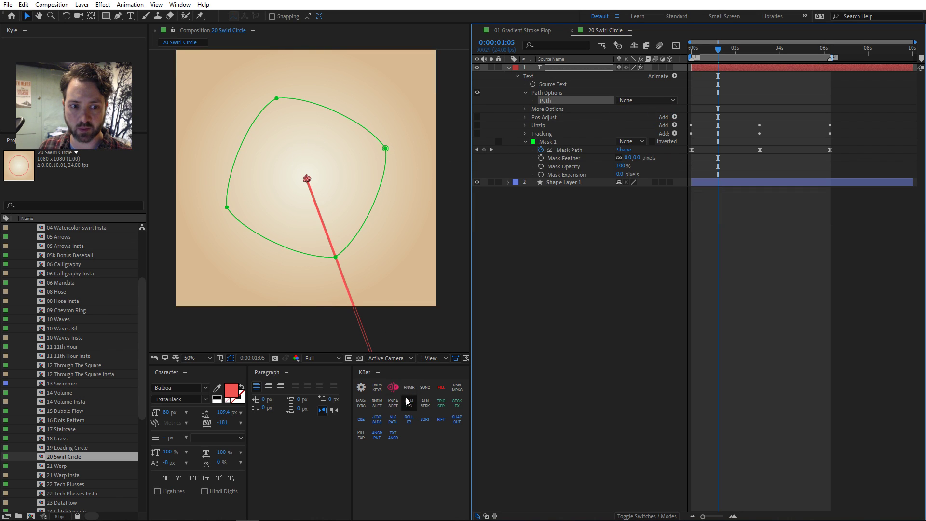
{"action": "left_click", "coordinate": [646, 100]}
{"action": "left_click", "coordinate": [627, 122]}
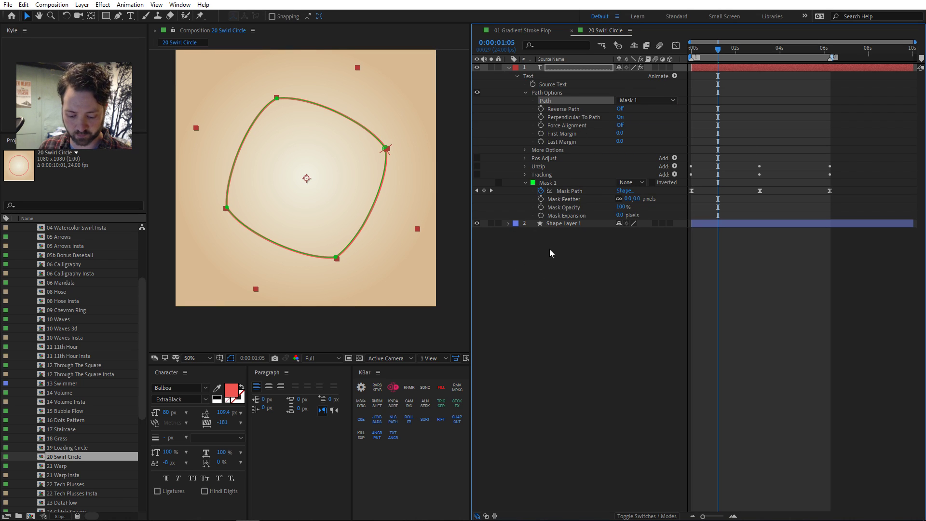
- Show the text layer's Anchor Point, Position, Scale, Rotation and Opacity alongside the mask properties
{"action": "key", "text": "shift+a"}
{"action": "key", "text": "shift+p"}
{"action": "key", "text": "shift+s"}
{"action": "key", "text": "shift+r"}
{"action": "key", "text": "shift+t"}
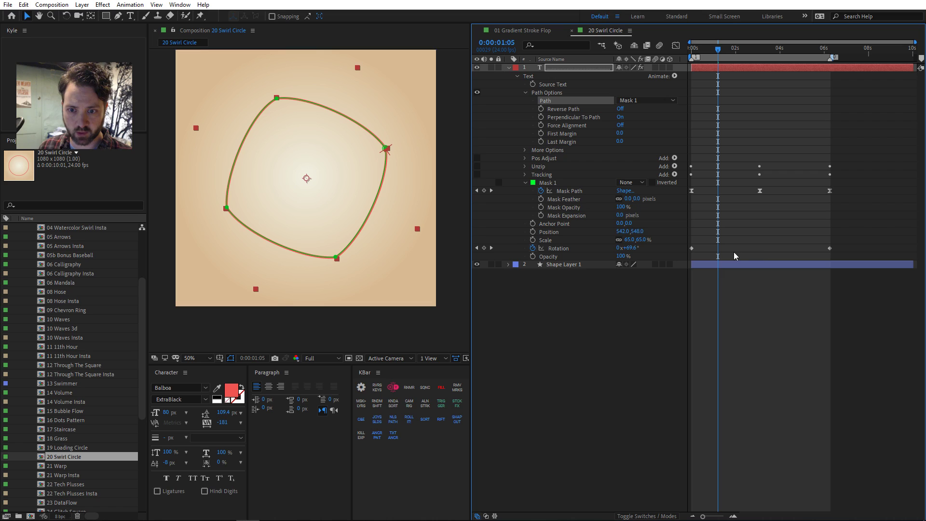
- Expand the Pos Adjust animator, enable it and return the current time to the start of the composition
{"action": "left_click", "coordinate": [545, 160]}
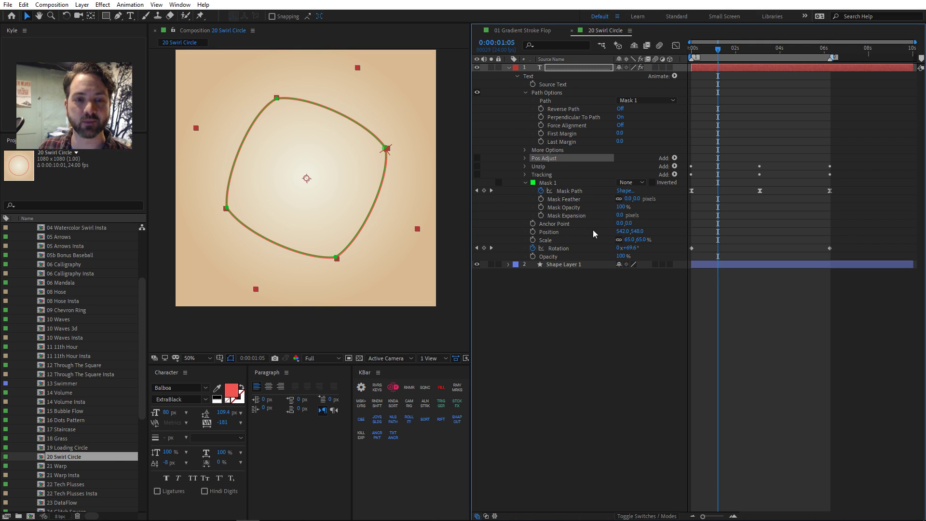
{"action": "left_click", "coordinate": [525, 158]}
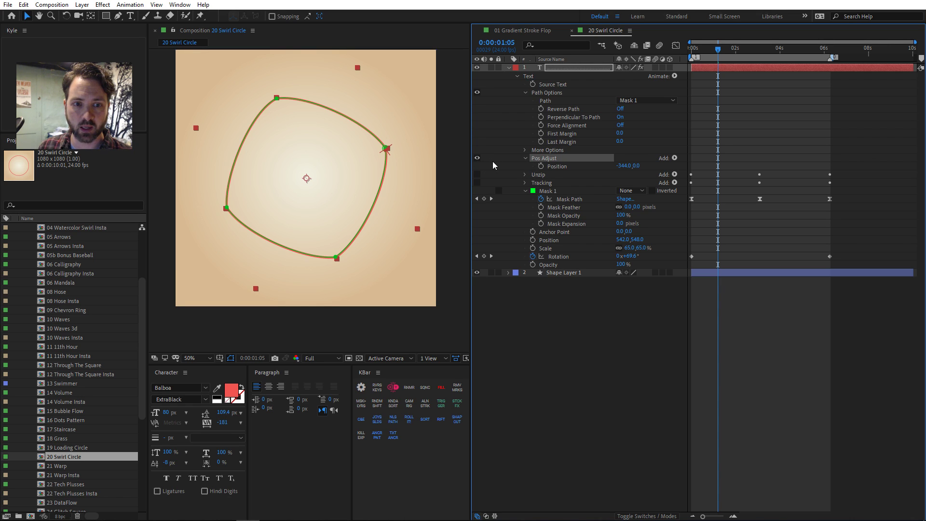
{"action": "left_click_drag", "start_coordinate": [718, 49], "coordinate": [686, 51]}
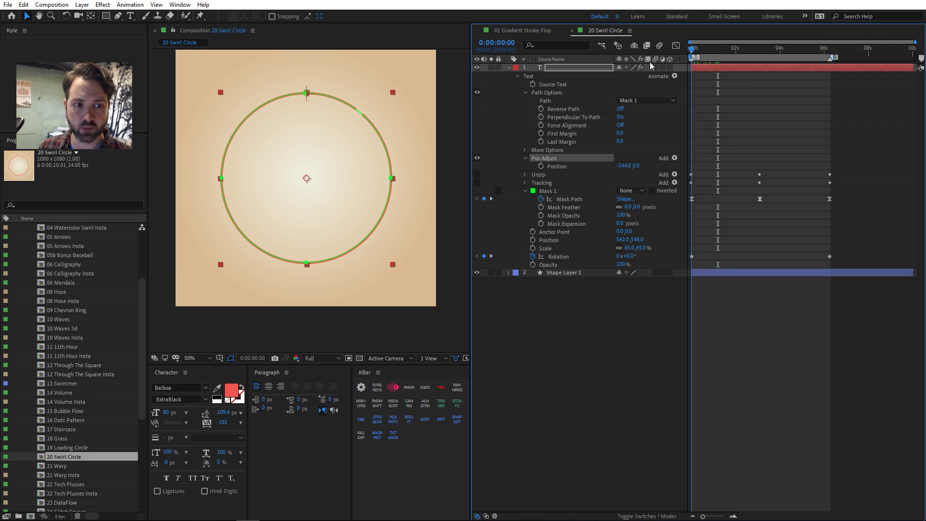
{"action": "left_click", "coordinate": [288, 115]}
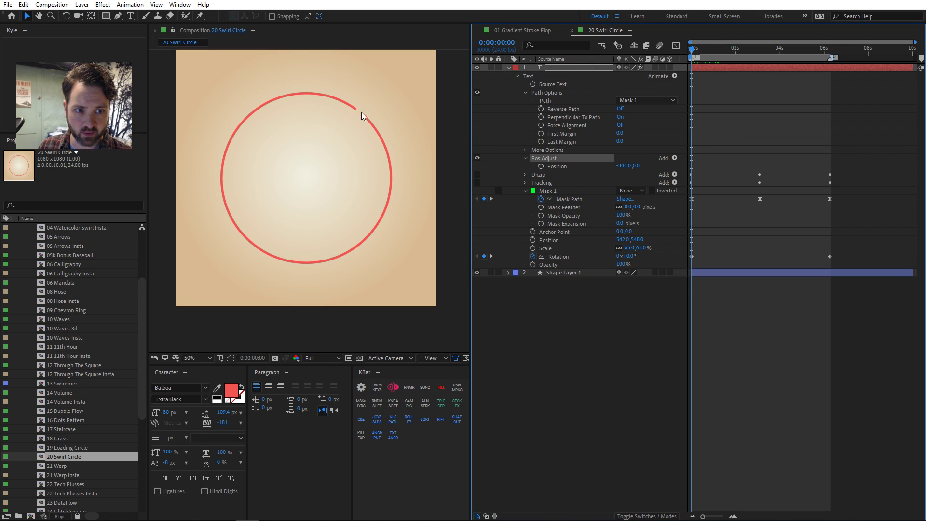
- Toggle the Pos Adjust animator off and on at the start and inspect the shape at 0:00:03:04
{"action": "left_click", "coordinate": [477, 157]}
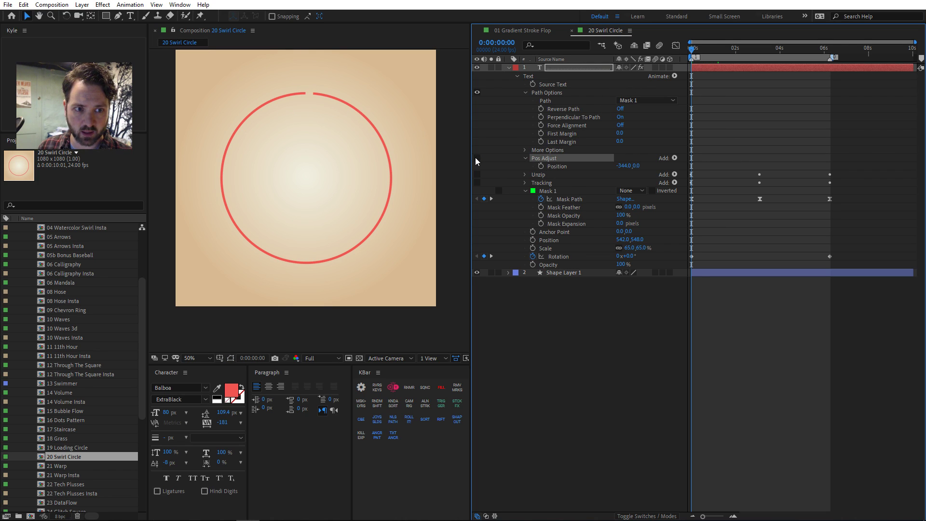
{"action": "left_click", "coordinate": [476, 157]}
{"action": "left_click", "coordinate": [476, 158]}
{"action": "left_click", "coordinate": [477, 159]}
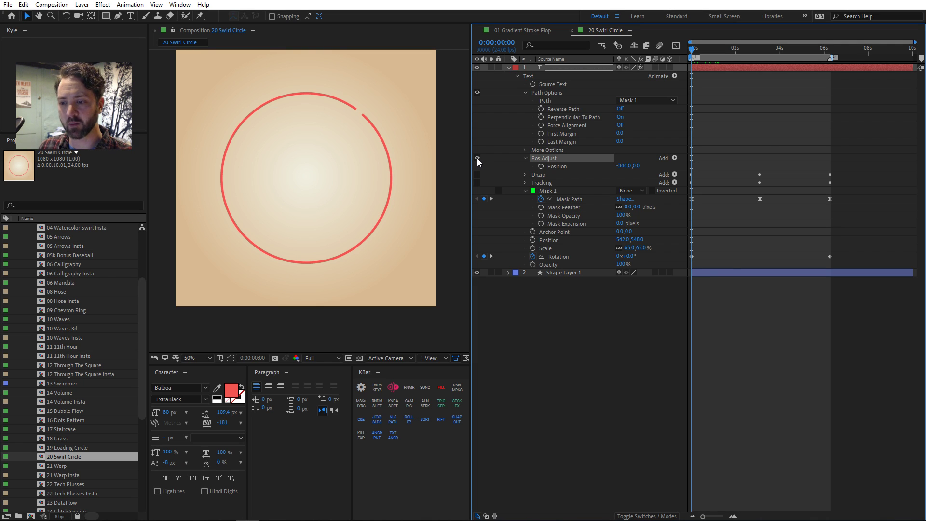
{"action": "left_click_drag", "start_coordinate": [743, 51], "coordinate": [763, 51]}
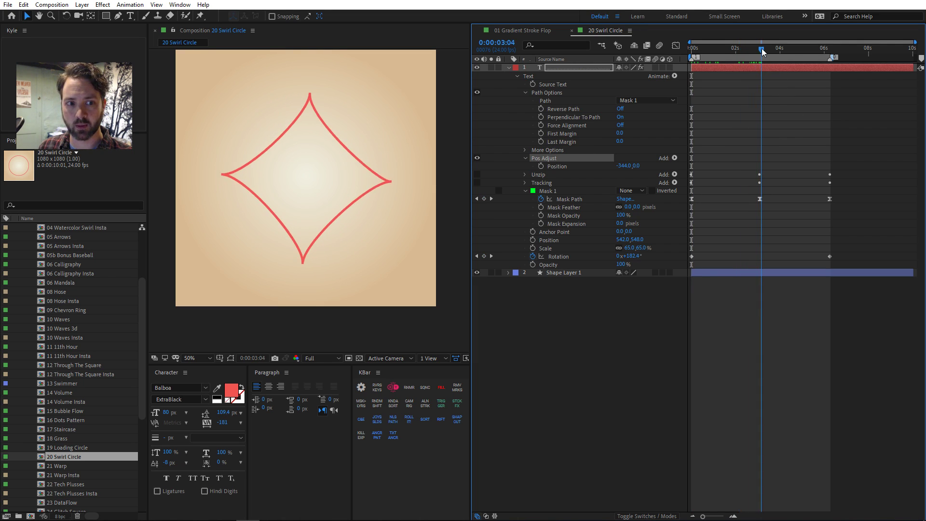
{"action": "left_click", "coordinate": [476, 159]}
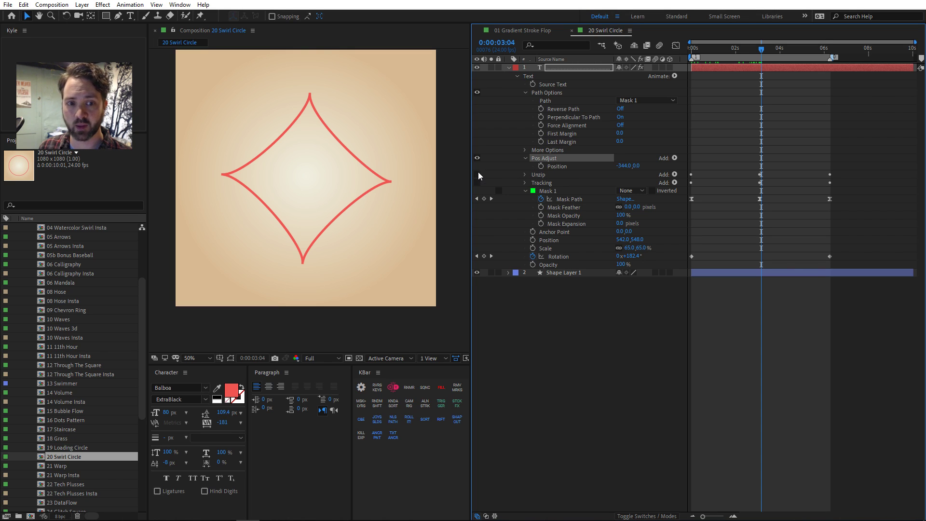
- Expand and enable the Unzip animator, and scrub back to 0:00:00:13
{"action": "left_click", "coordinate": [525, 175]}
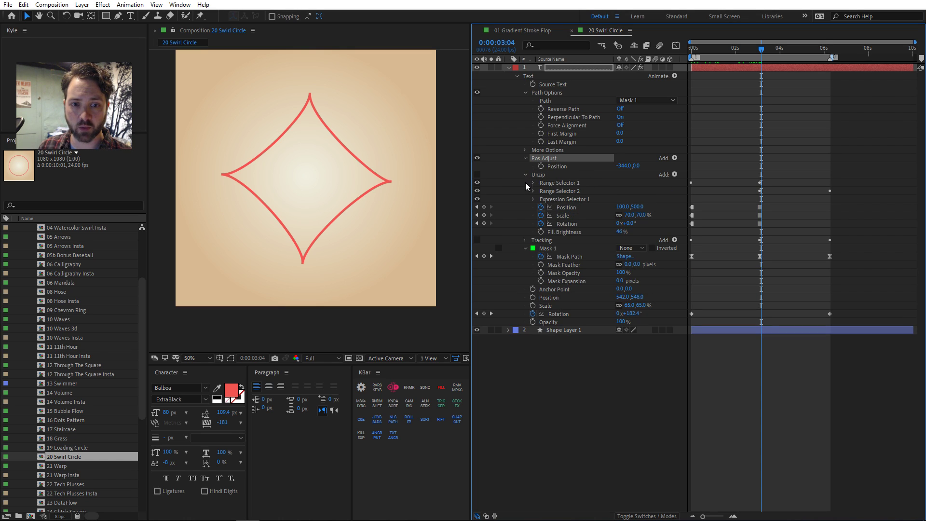
{"action": "left_click", "coordinate": [477, 174]}
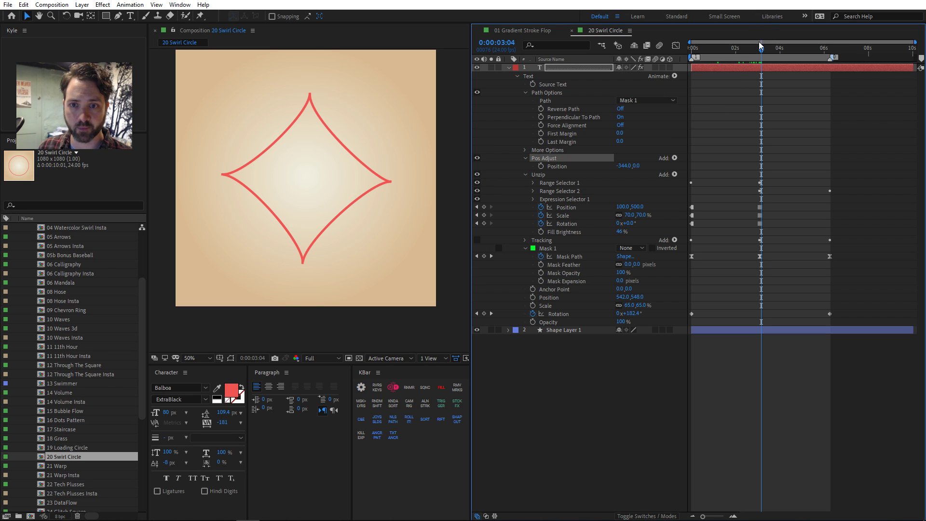
{"action": "left_click_drag", "start_coordinate": [761, 48], "coordinate": [704, 47]}
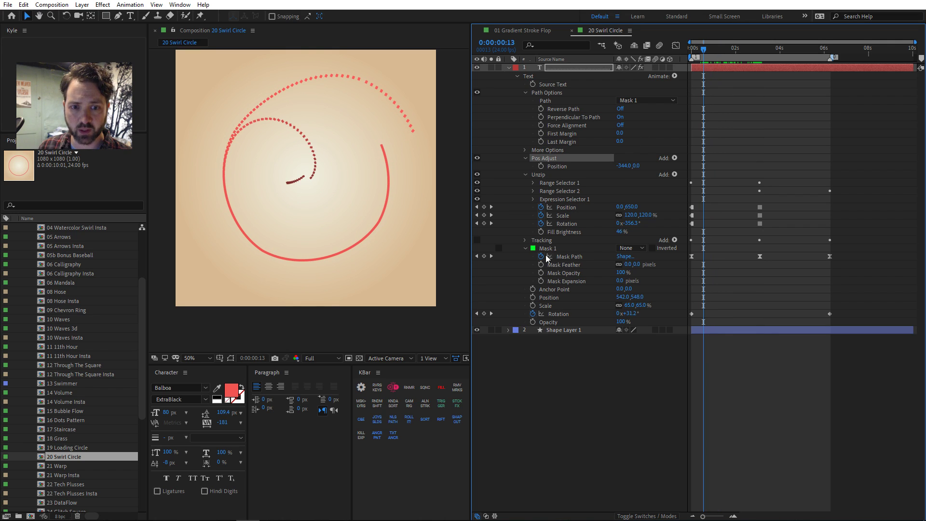
- Expand Range Selector 1, Range Selector 2 and Expression Selector 1 in the Unzip animator and clear the selection
{"action": "left_click", "coordinate": [550, 199]}
{"action": "left_click", "coordinate": [554, 184], "text": "shift"}
{"action": "left_click", "coordinate": [533, 183]}
{"action": "key", "text": "F2"}
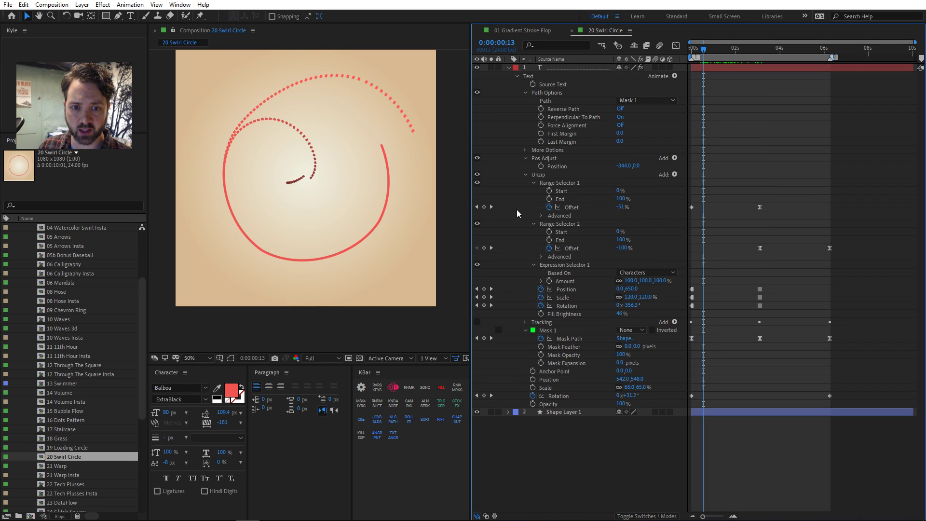
- Disable Range Selector 2 and Expression Selector 1, and scrub from the start to 0:00:02:04 to preview Range Selector 1 alone
{"action": "left_click", "coordinate": [583, 265]}
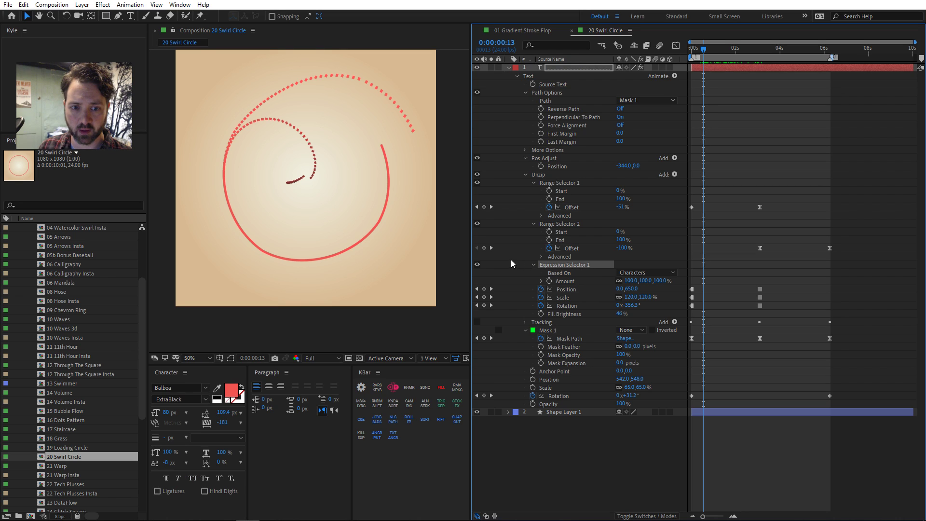
{"action": "left_click", "coordinate": [478, 265]}
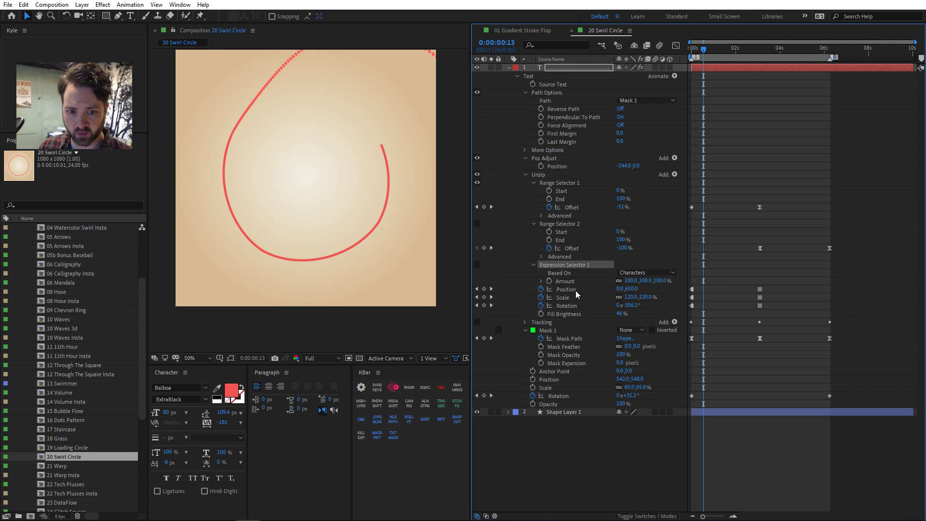
{"action": "left_click_drag", "start_coordinate": [703, 50], "coordinate": [686, 53]}
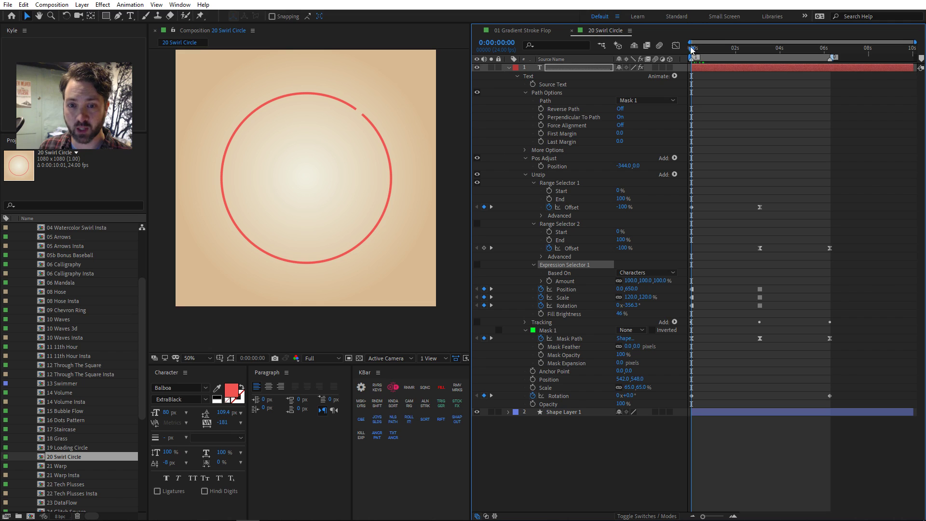
{"action": "left_click_drag", "start_coordinate": [693, 50], "coordinate": [740, 52]}
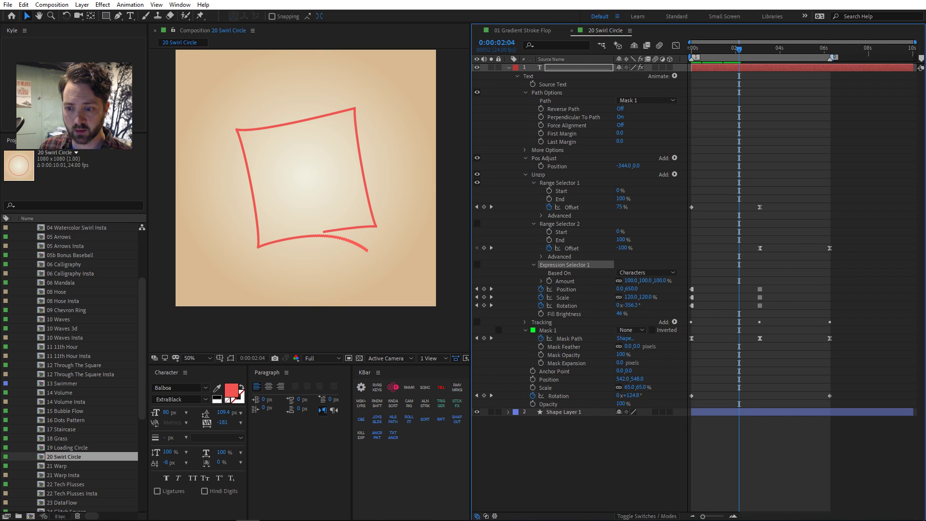
- Hide the swirl text layer and add a new text layer with a row of 15 underscores at tracking 0
{"action": "left_click", "coordinate": [509, 68]}
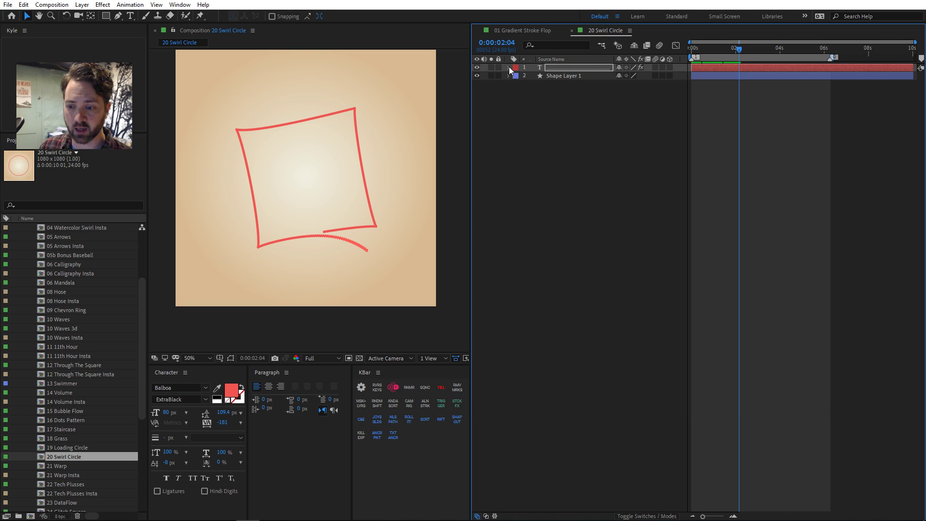
{"action": "left_click", "coordinate": [476, 67]}
{"action": "right_click", "coordinate": [537, 133]}
{"action": "mouse_move", "coordinate": [562, 140]}
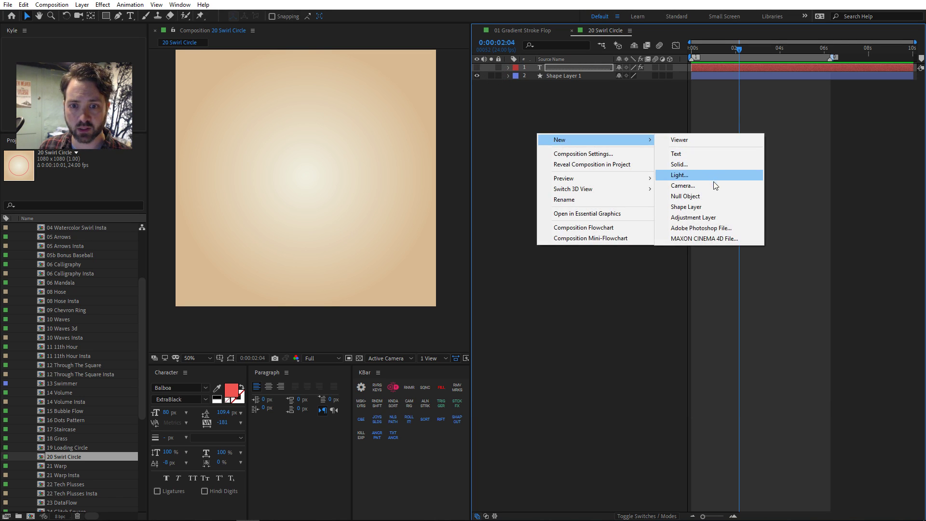
{"action": "left_click", "coordinate": [703, 154]}
{"action": "type", "text": "_"}
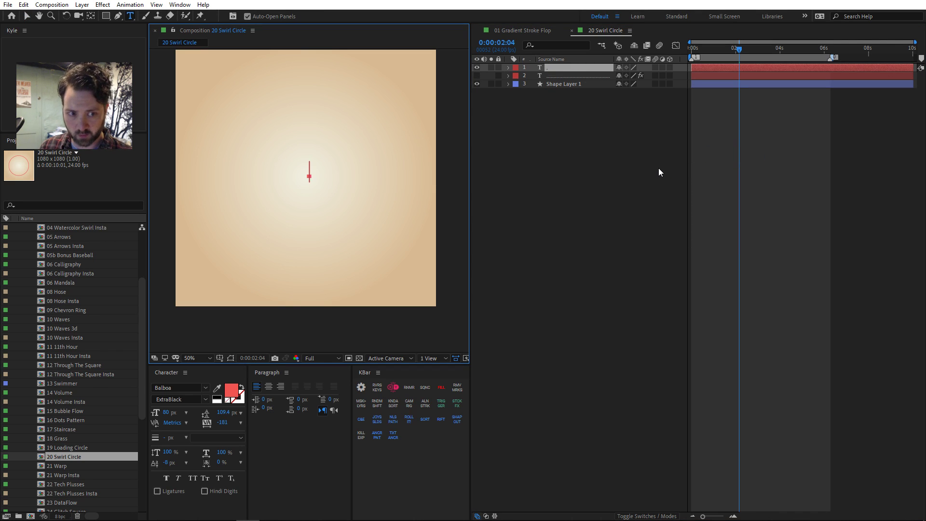
{"action": "type", "text": "______________"}
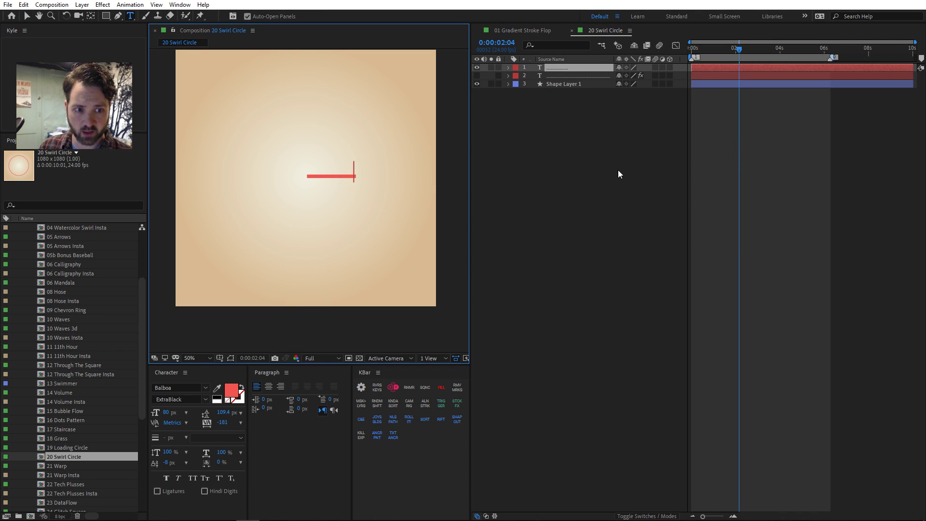
{"action": "left_click", "coordinate": [526, 179]}
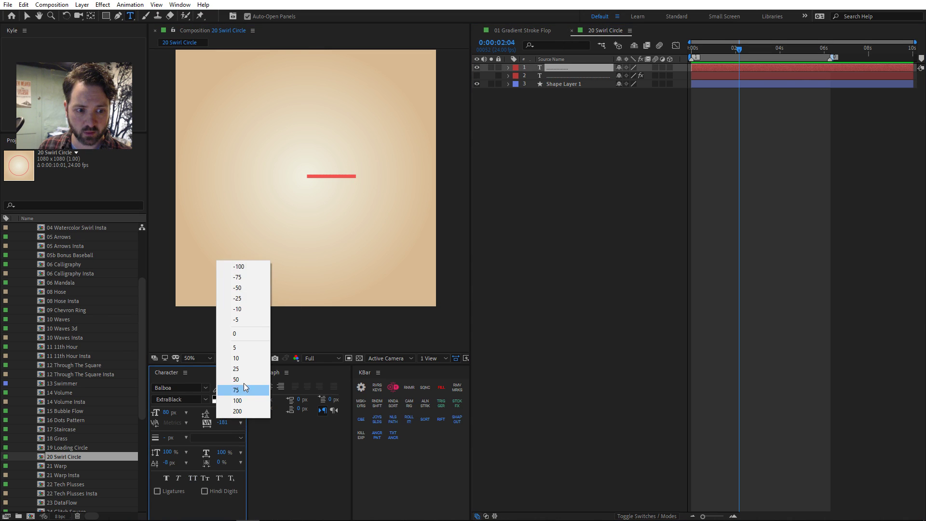
{"action": "left_click", "coordinate": [244, 333]}
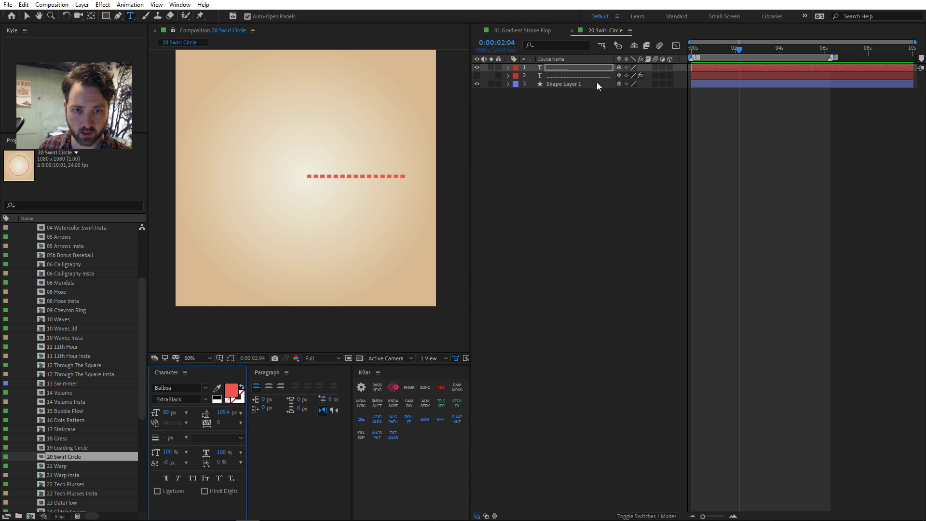
{"action": "key", "text": "q"}
{"action": "left_click_drag", "start_coordinate": [235, 104], "coordinate": [395, 236]}
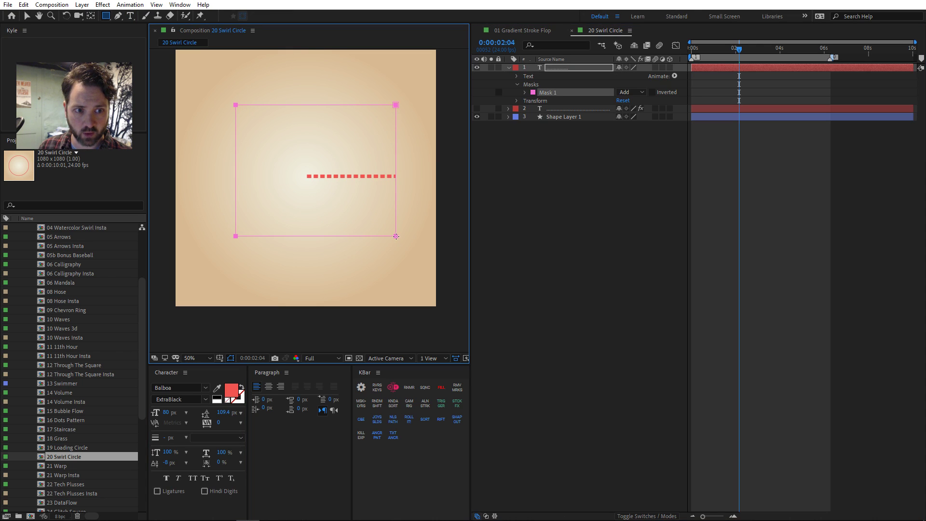
{"action": "key", "text": "ctrl+z"}
- Draw a circular mask on the new underscore layer and set its text path to Mask 1
{"action": "key", "text": "q"}
{"action": "key", "text": "q"}
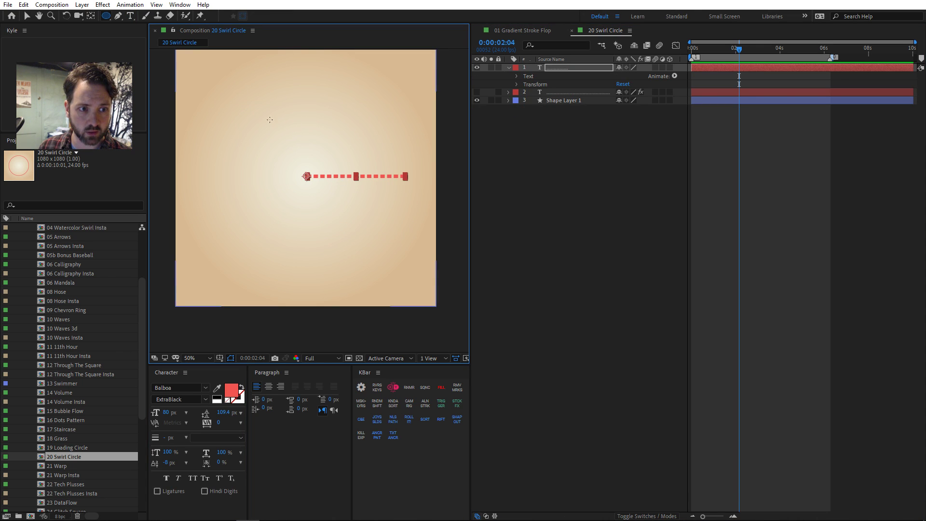
{"action": "mouse_move", "coordinate": [250, 115]}
{"action": "left_mouse_down"}
{"action": "mouse_move", "coordinate": [357, 233]}
{"action": "mouse_move", "coordinate": [395, 260]}
{"action": "left_mouse_up"}
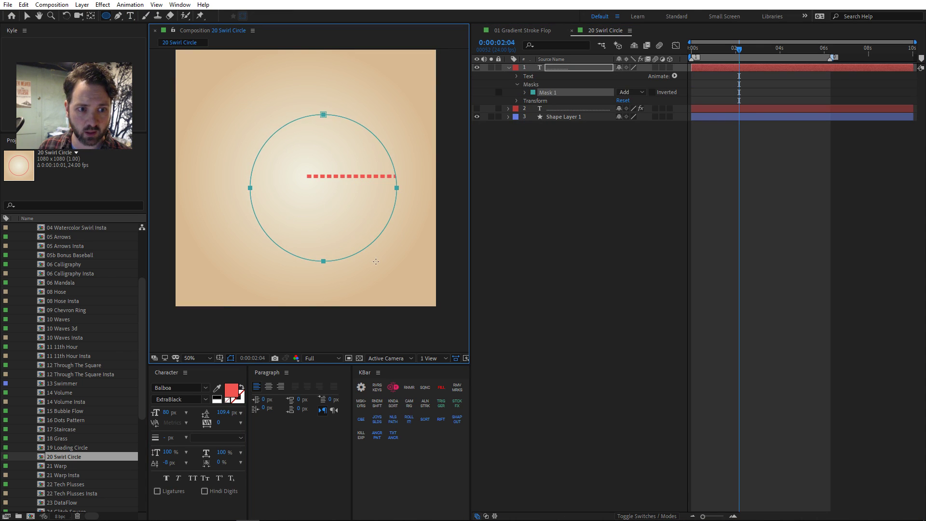
{"action": "left_click", "coordinate": [518, 77]}
{"action": "left_click", "coordinate": [526, 93]}
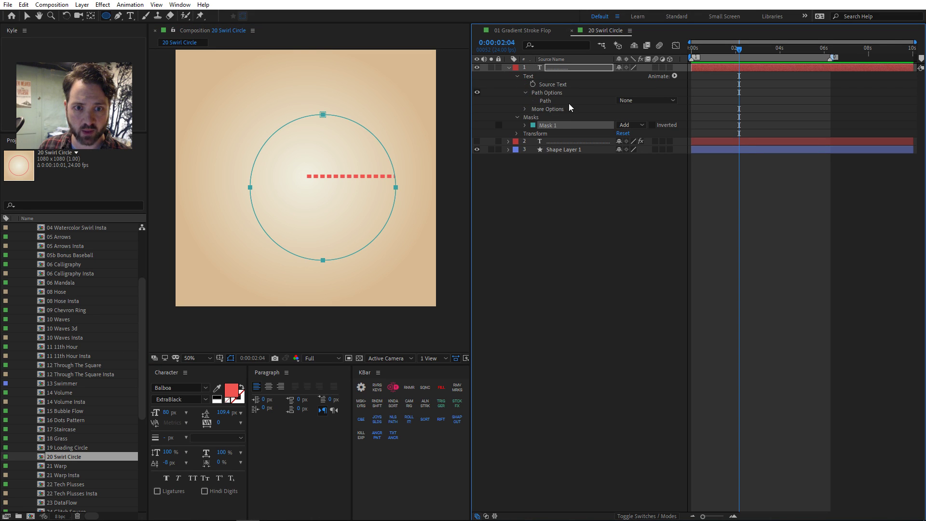
{"action": "left_click", "coordinate": [627, 100]}
{"action": "left_click", "coordinate": [642, 125]}
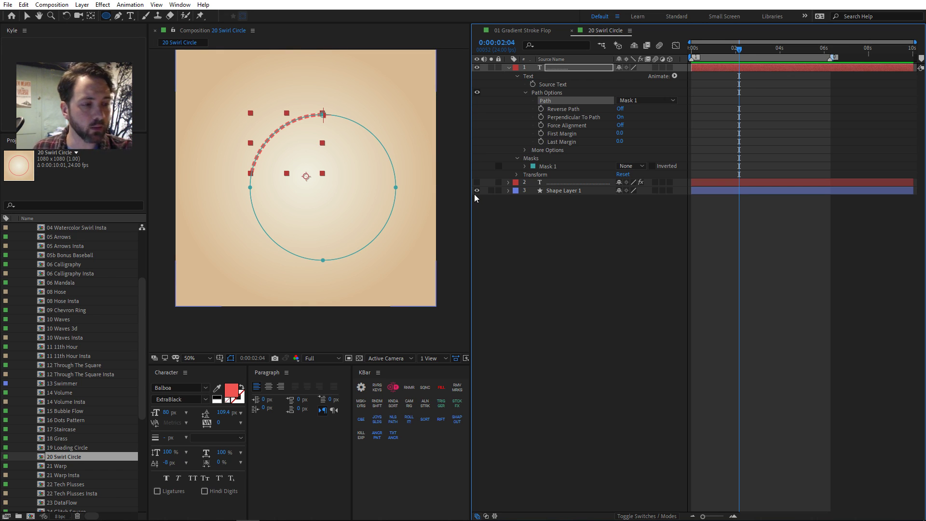
- Delete the underscore test layer, then show the original swirl text layer with its properties expanded and the Unzip animator selected
{"action": "left_click", "coordinate": [572, 71]}
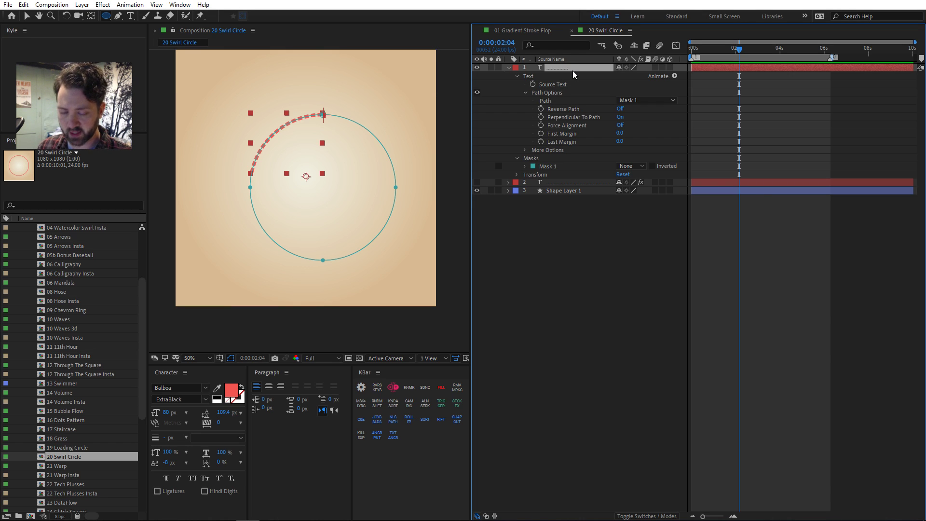
{"action": "key", "text": "Delete"}
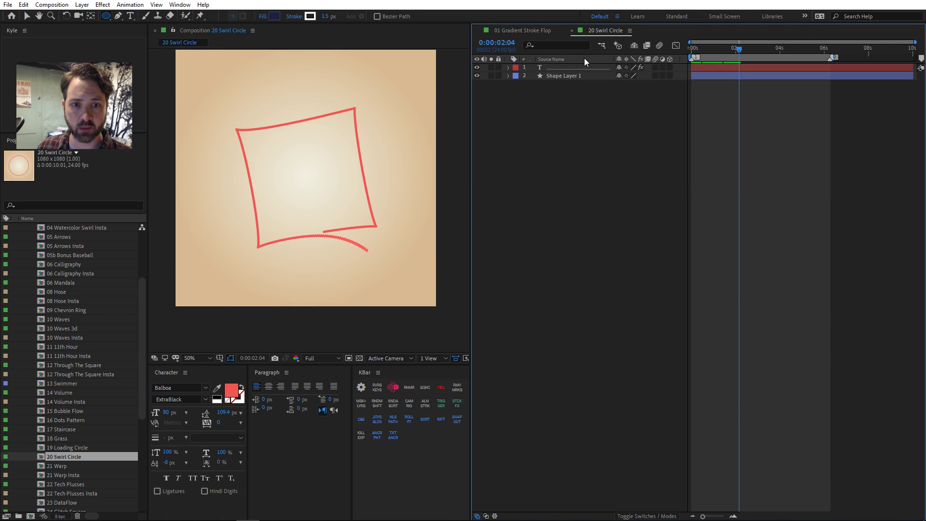
{"action": "left_click", "coordinate": [560, 67]}
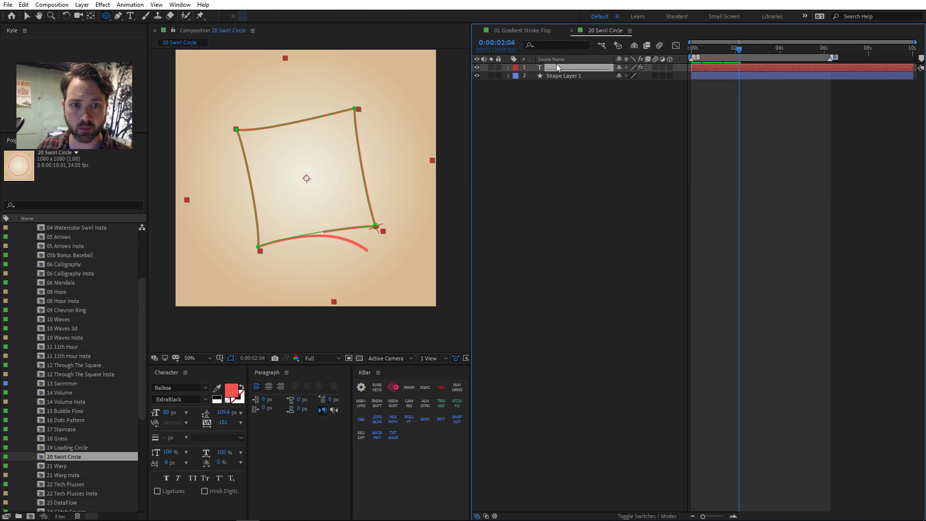
{"action": "left_click", "coordinate": [509, 67]}
{"action": "left_click", "coordinate": [571, 175]}
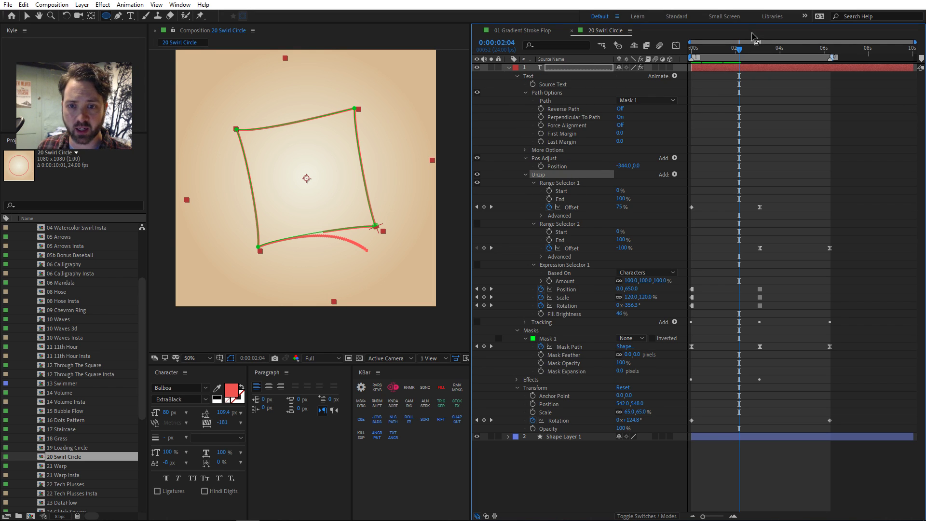
- Scrub back to 0:00:01:18 and expand the Advanced settings of Unzip's Range Selector 1 to examine its Shape option
{"action": "mouse_move", "coordinate": [739, 49]}
{"action": "left_mouse_down"}
{"action": "mouse_move", "coordinate": [715, 51]}
{"action": "mouse_move", "coordinate": [745, 49]}
{"action": "mouse_move", "coordinate": [730, 49]}
{"action": "left_mouse_up"}
{"action": "left_click", "coordinate": [542, 216]}
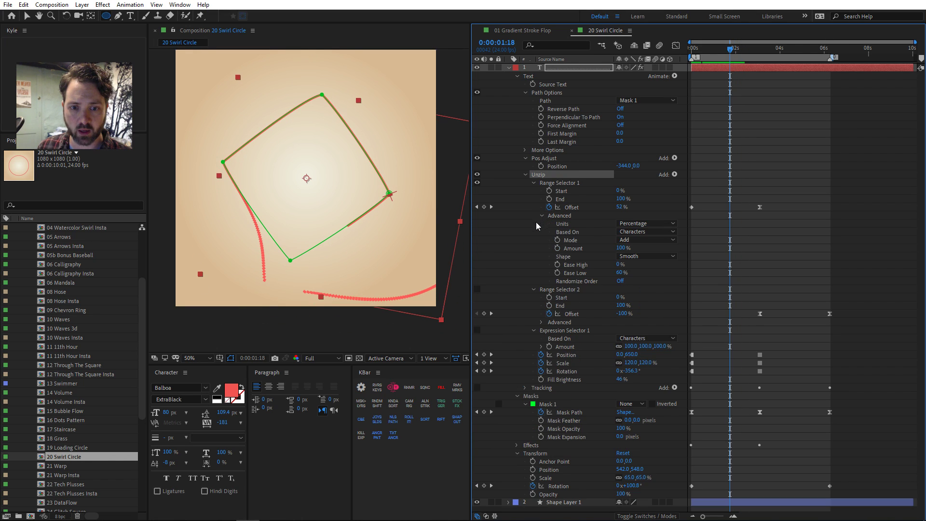
{"action": "left_click", "coordinate": [595, 257]}
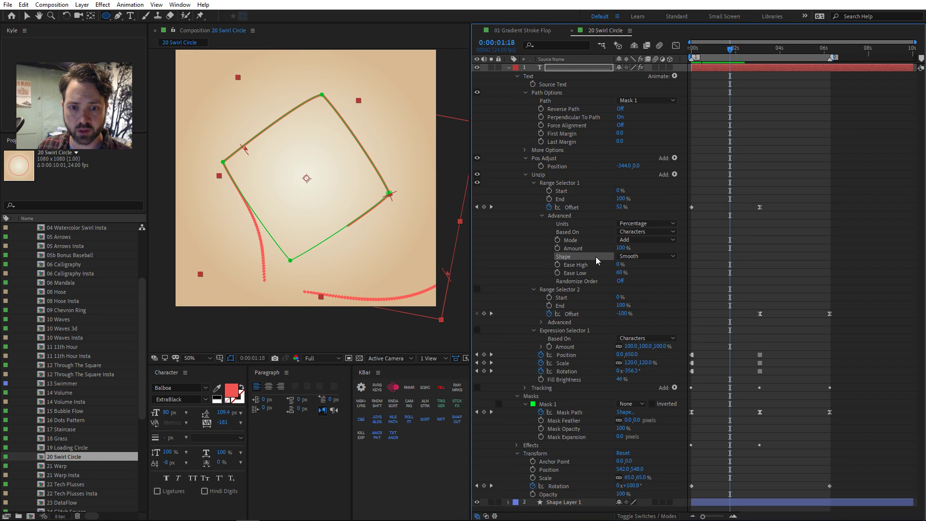
- Try the Square shape for Range Selector 1 and preview it back to 0:00:01:09
{"action": "left_click", "coordinate": [661, 257]}
{"action": "left_click", "coordinate": [661, 264]}
{"action": "mouse_move", "coordinate": [735, 50]}
{"action": "left_mouse_down"}
{"action": "mouse_move", "coordinate": [713, 52]}
{"action": "mouse_move", "coordinate": [734, 49]}
{"action": "mouse_move", "coordinate": [722, 51]}
{"action": "left_mouse_up"}
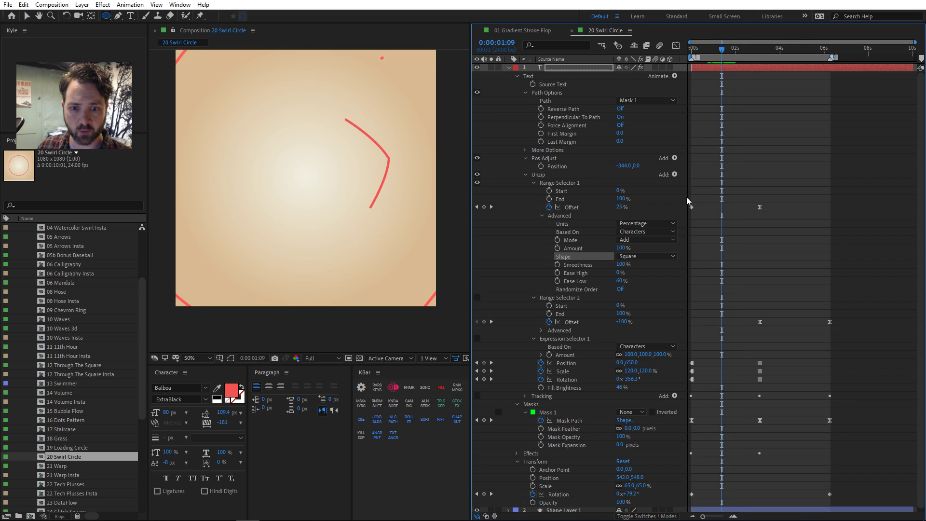
- Try the Ramp Up shape for Range Selector 1 and preview it up to 0:00:01:14
{"action": "left_click", "coordinate": [647, 257]}
{"action": "left_click", "coordinate": [634, 267]}
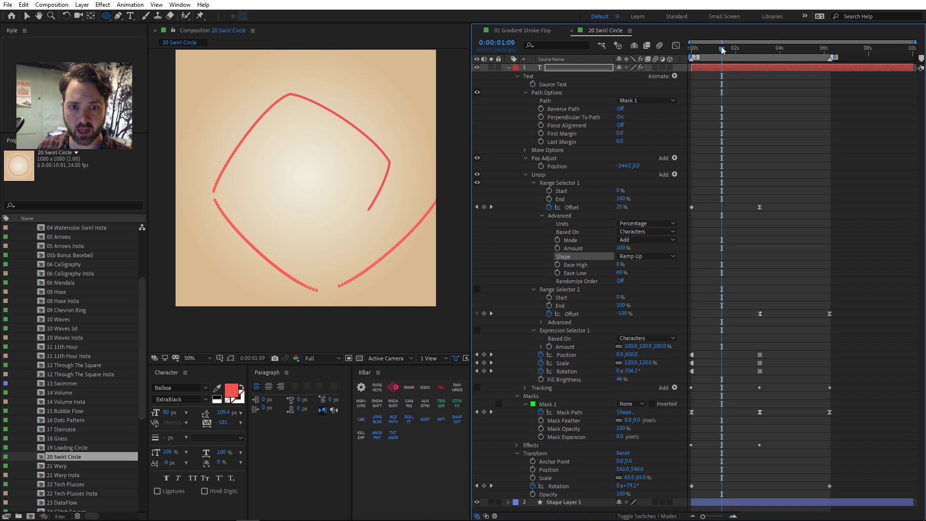
{"action": "mouse_move", "coordinate": [722, 50]}
{"action": "left_mouse_down"}
{"action": "mouse_move", "coordinate": [704, 51]}
{"action": "mouse_move", "coordinate": [753, 50]}
{"action": "mouse_move", "coordinate": [698, 43]}
{"action": "mouse_move", "coordinate": [727, 43]}
{"action": "left_mouse_up"}
- Set Range Selector 1's shape back to Smooth and preview it back to 0:00:00:16
{"action": "left_click", "coordinate": [660, 256]}
{"action": "left_click", "coordinate": [639, 320]}
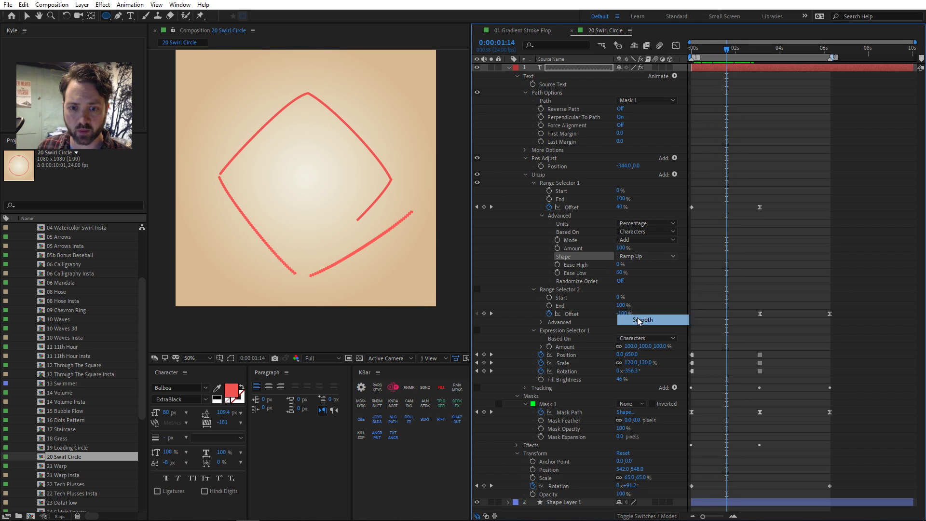
{"action": "left_click_drag", "start_coordinate": [726, 49], "coordinate": [707, 51]}
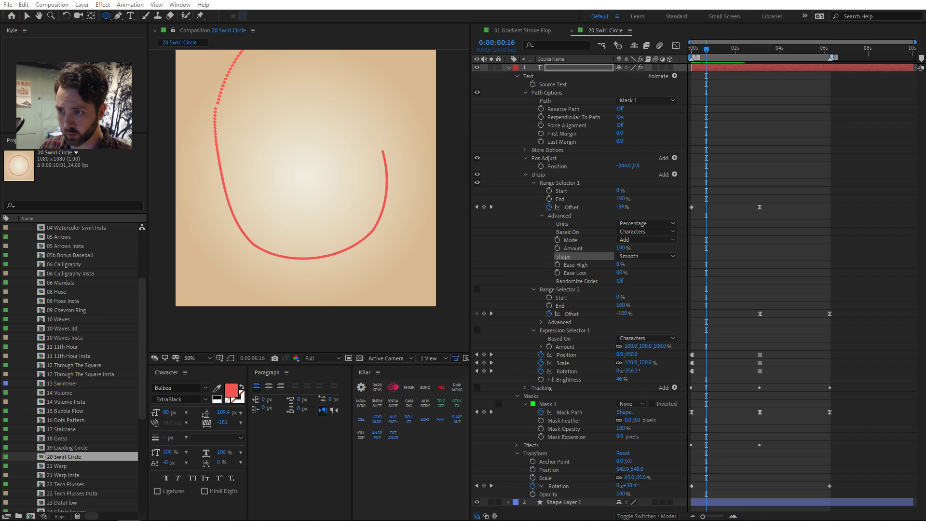
- Enable Range Selector 2 in the Unzip animator and scrub forward to 0:00:02:10
{"action": "key", "text": "alt+Tab"}
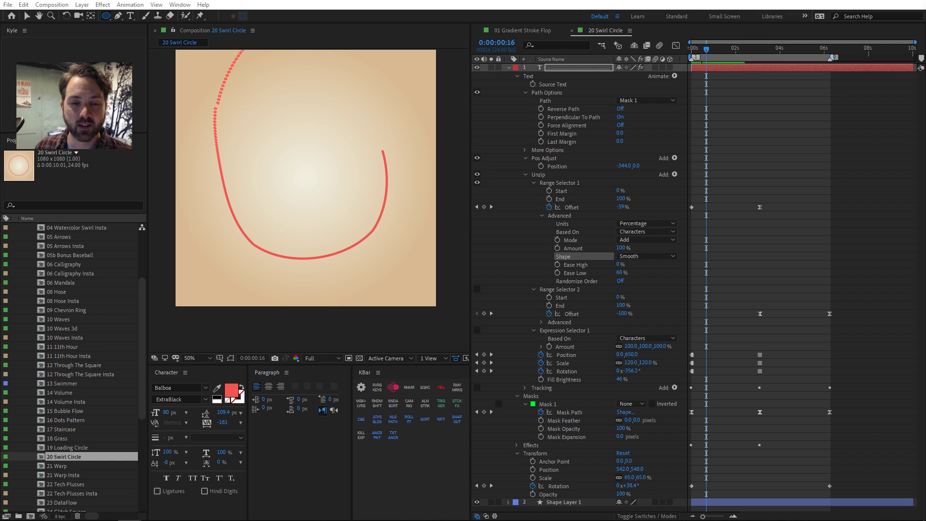
{"action": "left_click", "coordinate": [480, 294]}
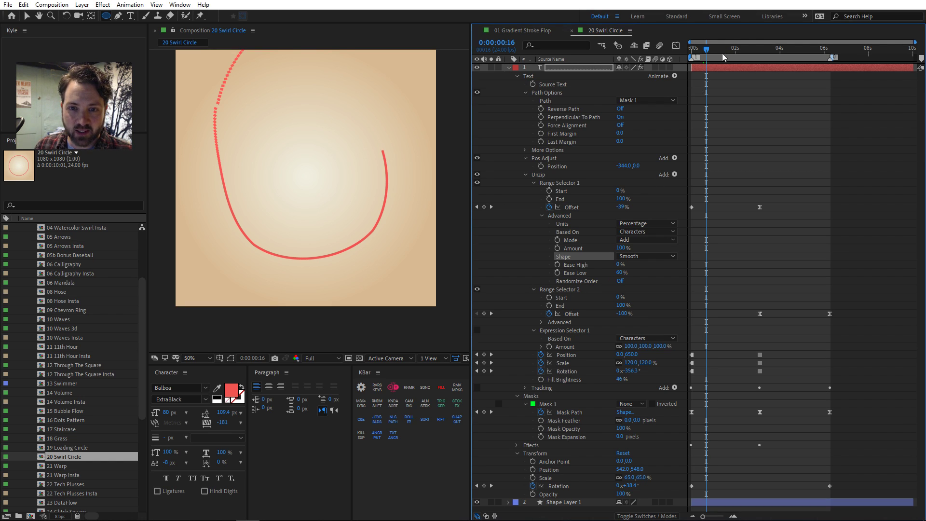
{"action": "left_click", "coordinate": [708, 50]}
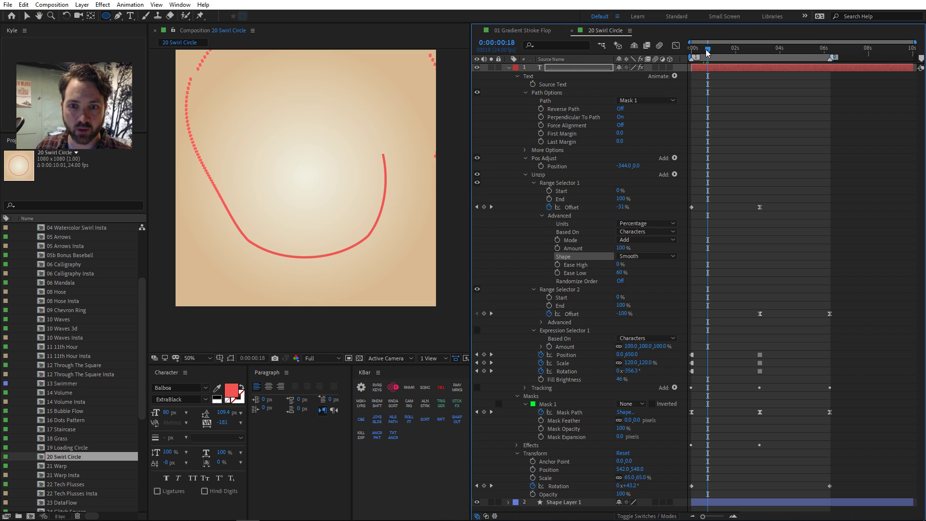
{"action": "mouse_move", "coordinate": [707, 49]}
{"action": "left_mouse_down"}
{"action": "mouse_move", "coordinate": [806, 64]}
{"action": "mouse_move", "coordinate": [744, 59]}
{"action": "left_mouse_up"}
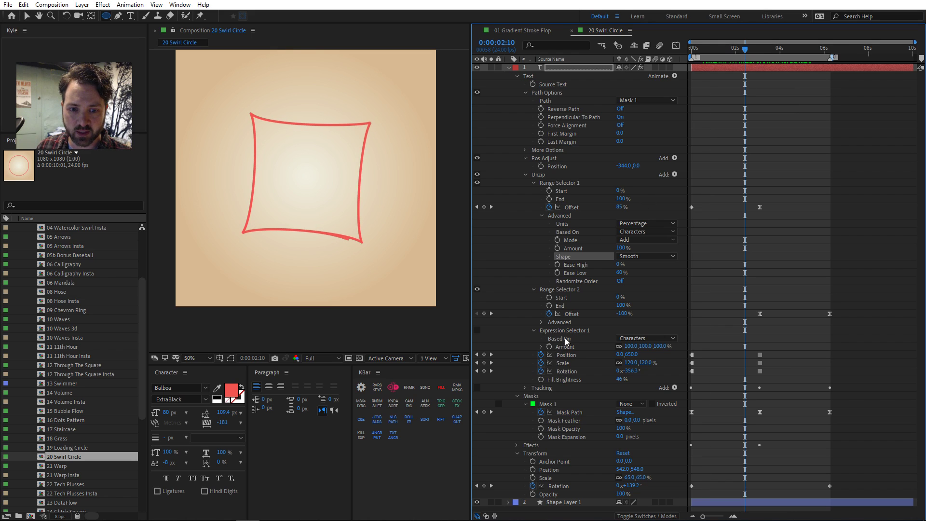
- Reveal the full Amount expression of Expression Selector 1 to read it, and check the animation's end at 0:00:07:11
{"action": "left_click", "coordinate": [540, 347]}
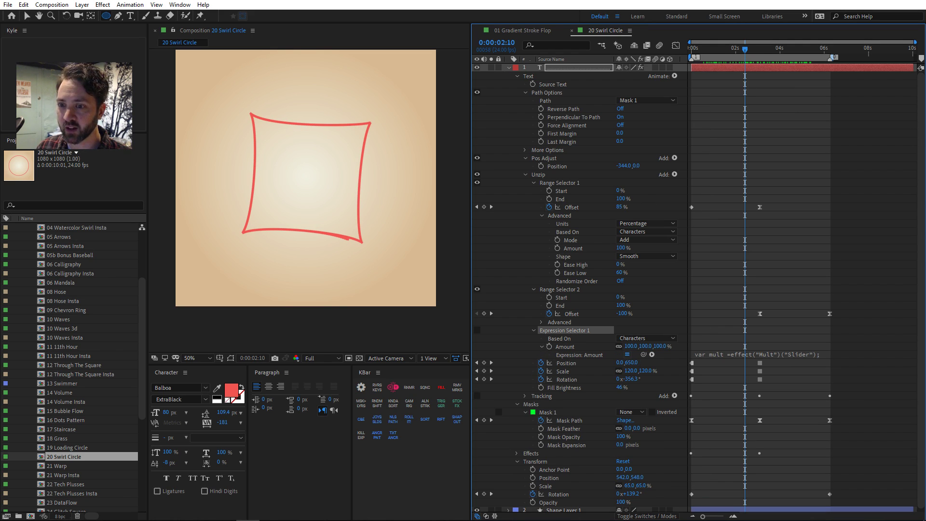
{"action": "left_click", "coordinate": [728, 358]}
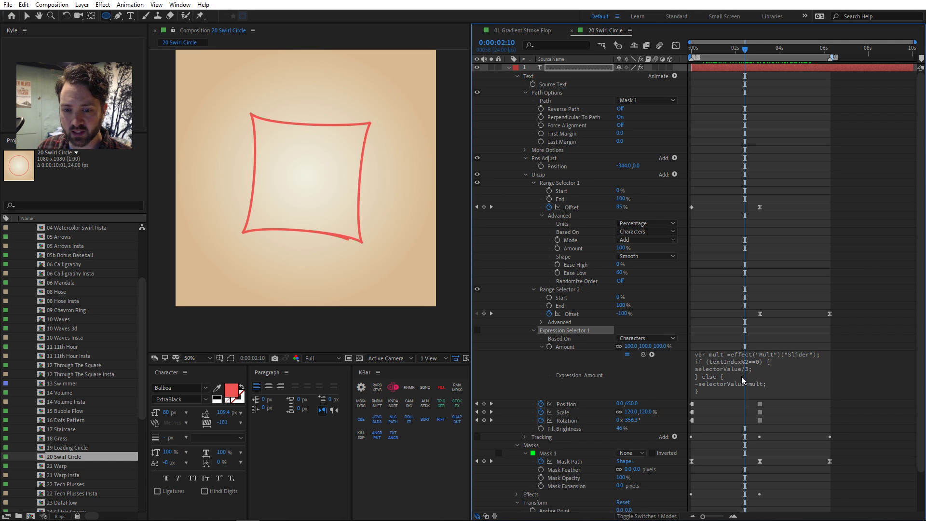
{"action": "left_click", "coordinate": [856, 48]}
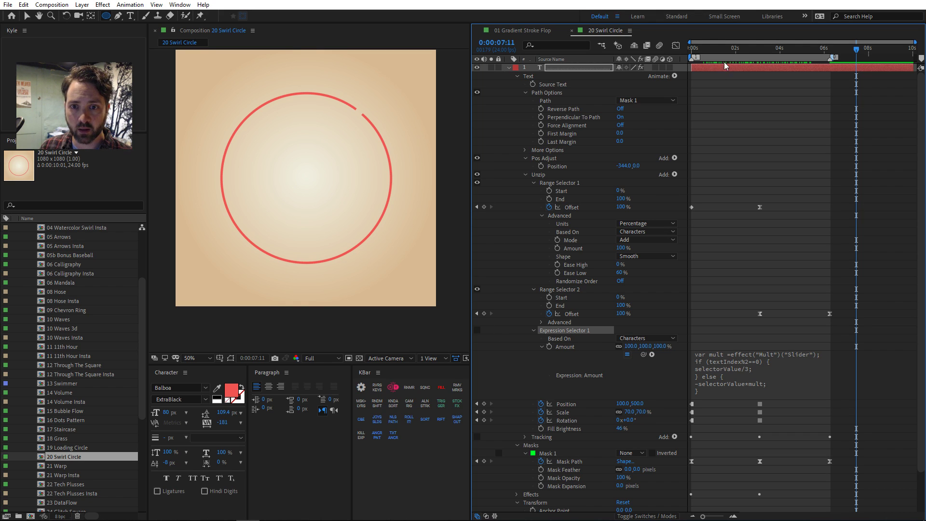
- Enable Expression Selector 1 and the Tracking animator at 0:00:01:20, toggling Tracking to compare its effect
{"action": "left_click_drag", "start_coordinate": [736, 53], "coordinate": [732, 53]}
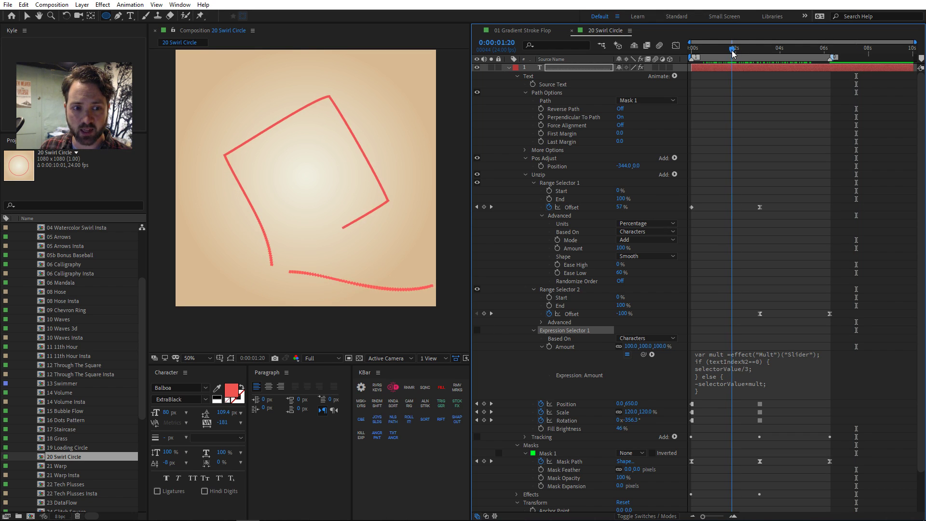
{"action": "left_click", "coordinate": [477, 330]}
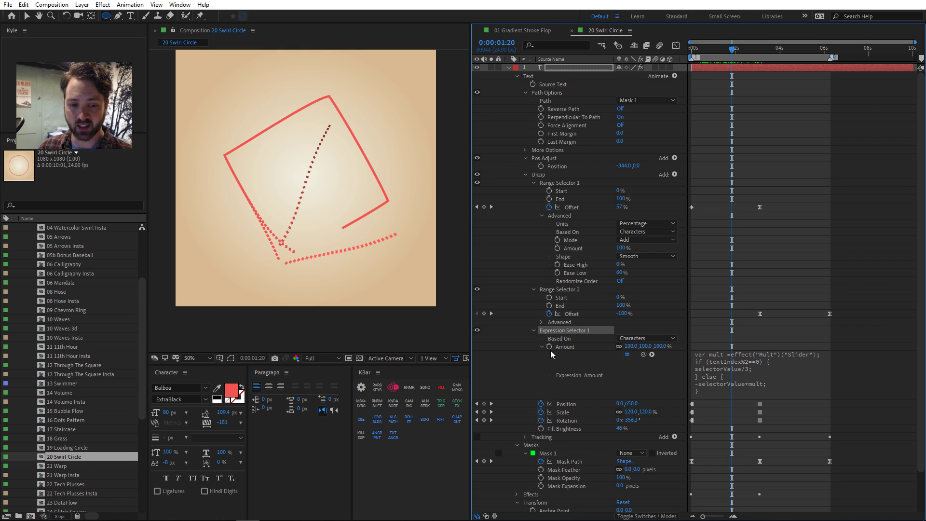
{"action": "left_click", "coordinate": [477, 437]}
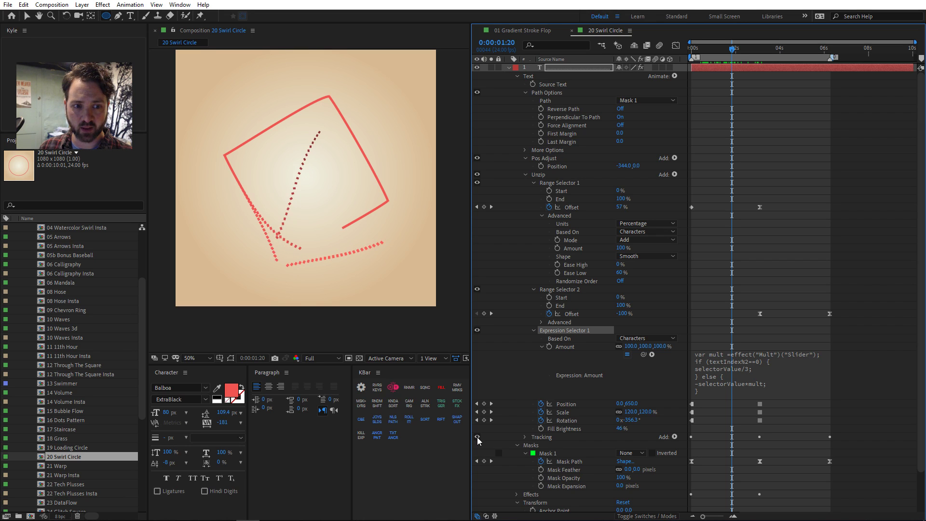
{"action": "left_click", "coordinate": [477, 437]}
{"action": "left_click", "coordinate": [477, 437]}
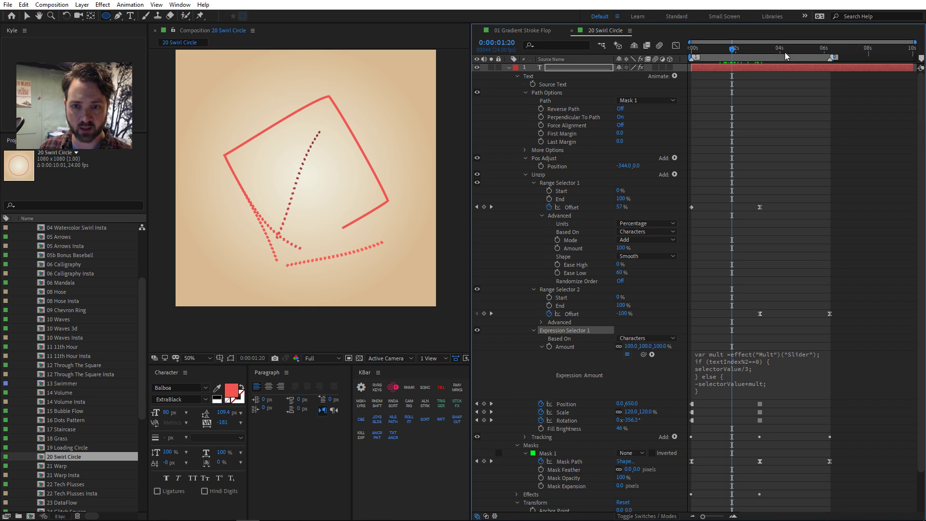
- Scrub around 0:00:01:19 to preview the combined animators and look over the layer's remaining properties
{"action": "mouse_move", "coordinate": [730, 50]}
{"action": "left_mouse_down"}
{"action": "mouse_move", "coordinate": [717, 51]}
{"action": "mouse_move", "coordinate": [737, 49]}
{"action": "left_mouse_up"}
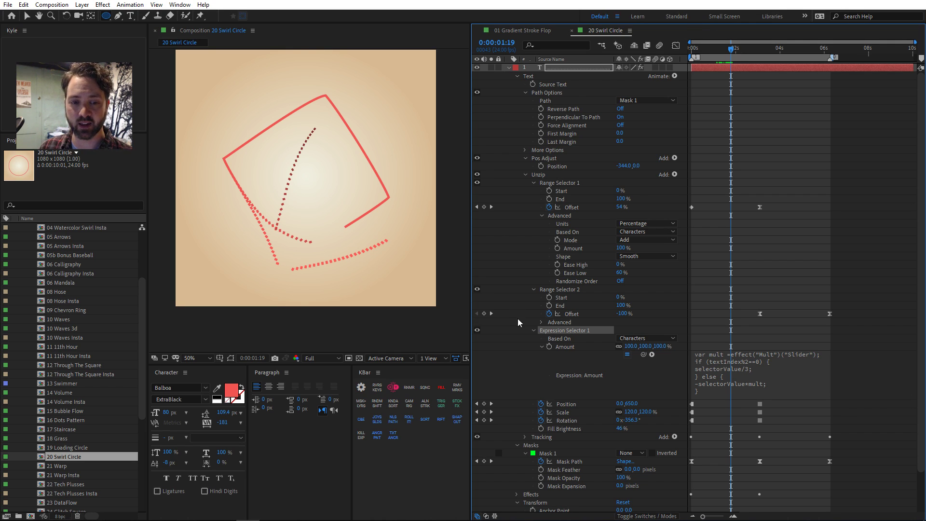
{"action": "scroll", "coordinate": [521, 338], "scroll_direction": "down", "scroll_amount": 2}
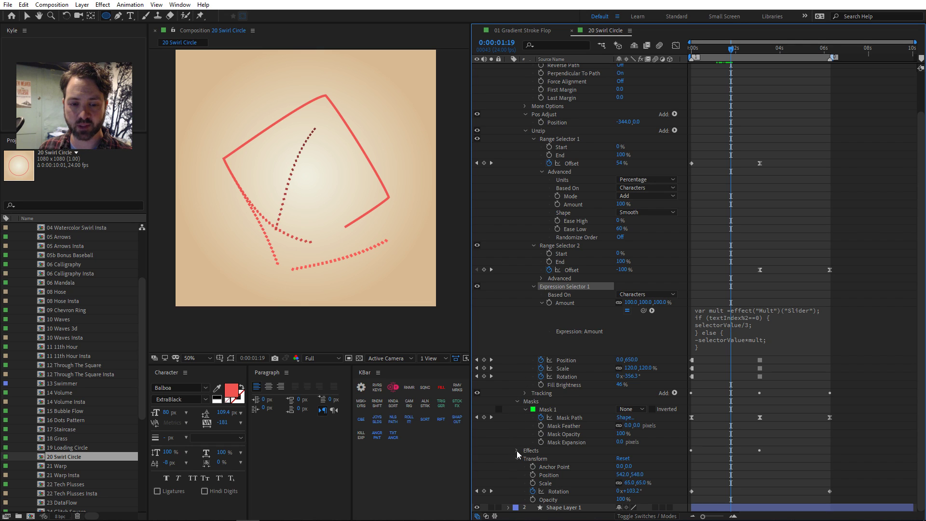
{"action": "scroll", "coordinate": [516, 450], "scroll_direction": "up", "scroll_amount": 2}
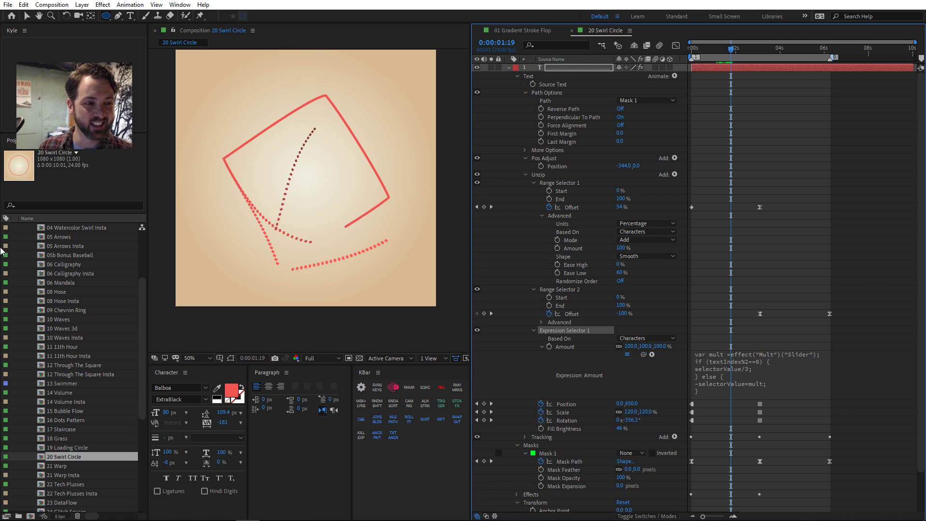
- Open the 05 Arrows composition, followed by the 04 Watercolor Swirl composition
{"action": "double_click", "coordinate": [54, 238]}
{"action": "scroll", "coordinate": [62, 237], "scroll_direction": "up", "scroll_amount": 1}
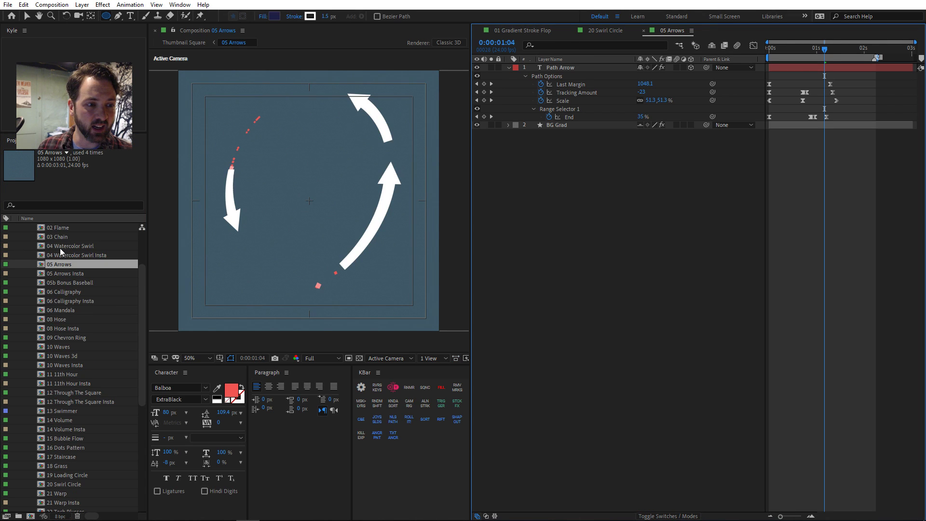
{"action": "double_click", "coordinate": [59, 247]}
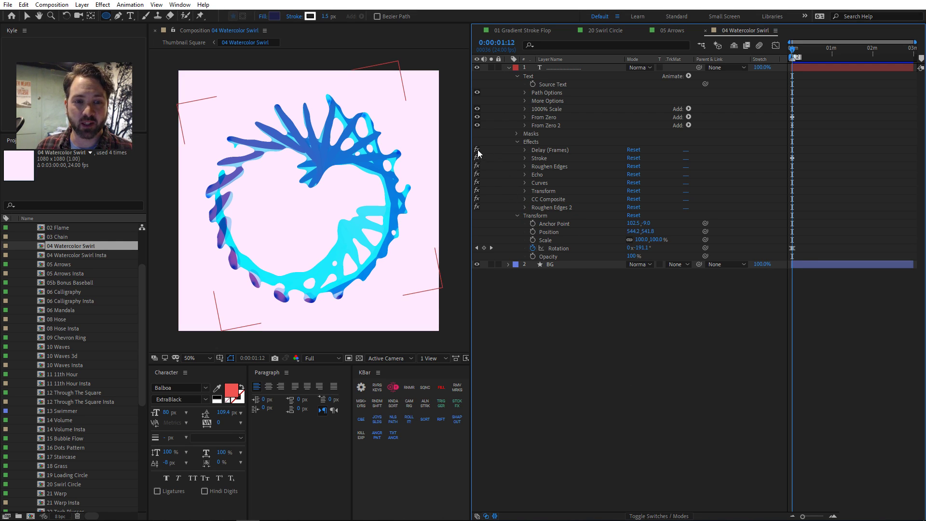
- Disable every effect and the 1000% Scale, From Zero and From Zero 2 animators on the text layer
{"action": "left_click", "coordinate": [477, 206]}
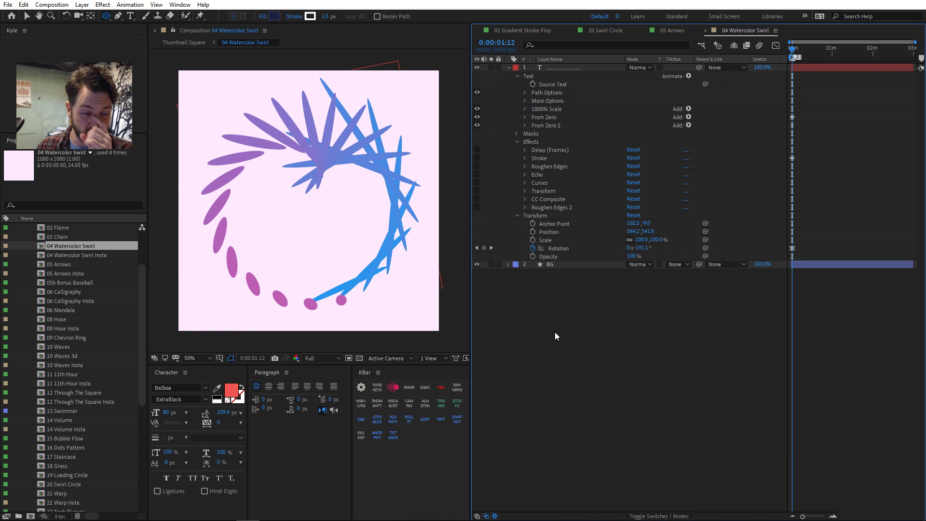
{"action": "left_click", "coordinate": [581, 69]}
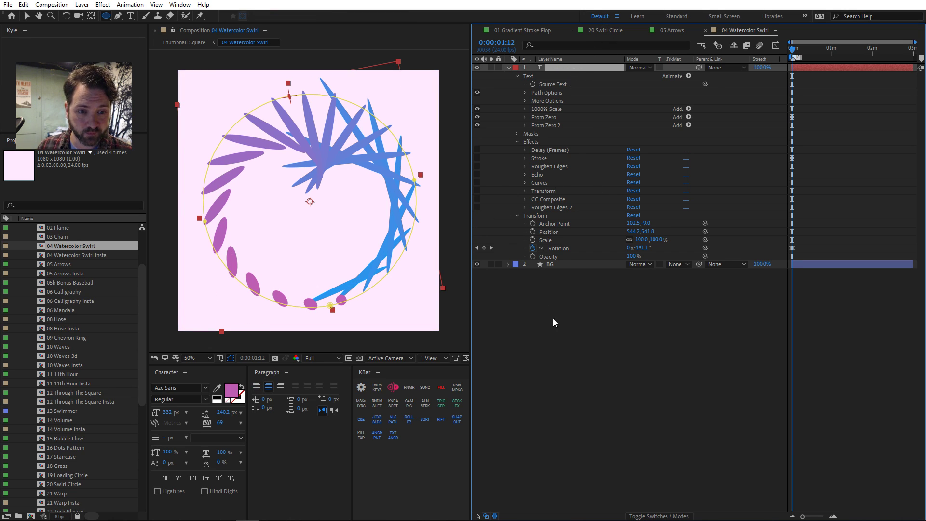
{"action": "left_click", "coordinate": [476, 109]}
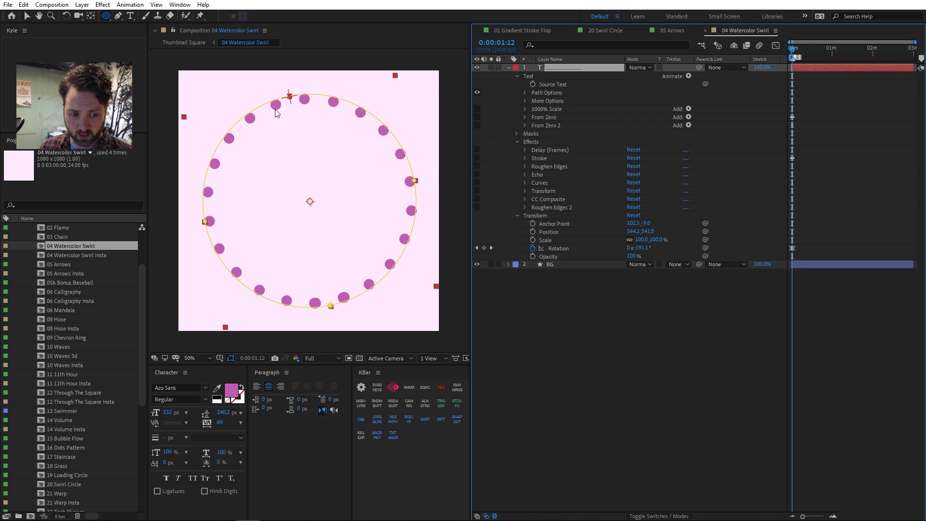
{"action": "key", "text": "v"}
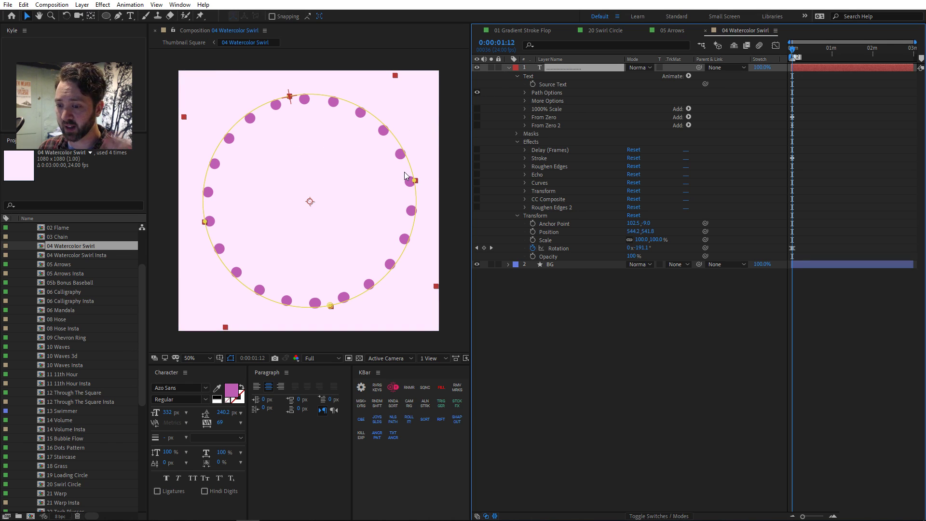
- Rename the 1000% Scale animator to 4000% Scale and enable it
{"action": "left_click", "coordinate": [525, 110]}
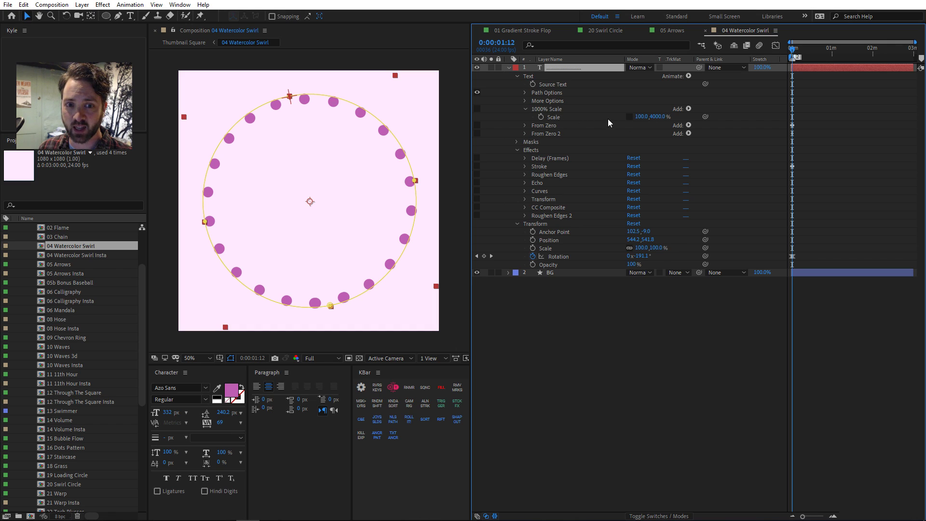
{"action": "left_click", "coordinate": [547, 111]}
{"action": "key", "text": "Return"}
{"action": "type", "text": "4000% Scale"}
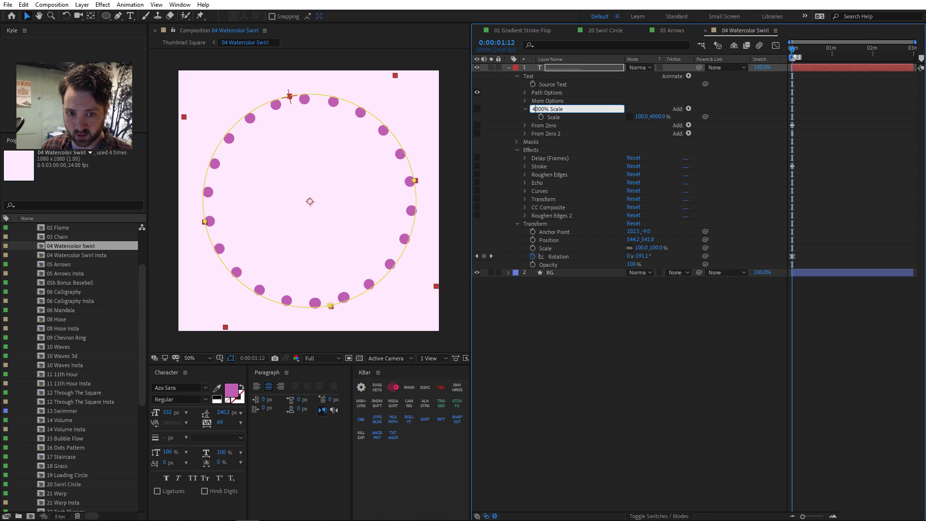
{"action": "key", "text": "Return"}
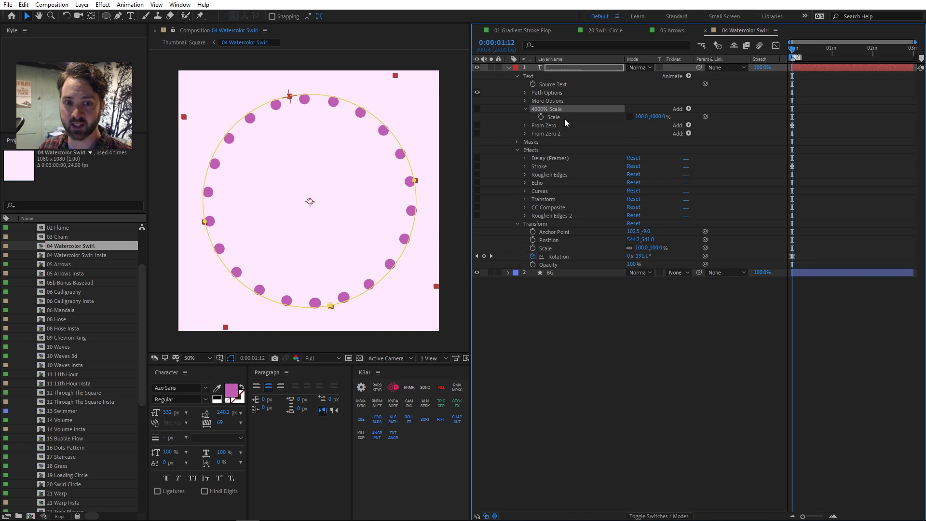
{"action": "left_click", "coordinate": [477, 109]}
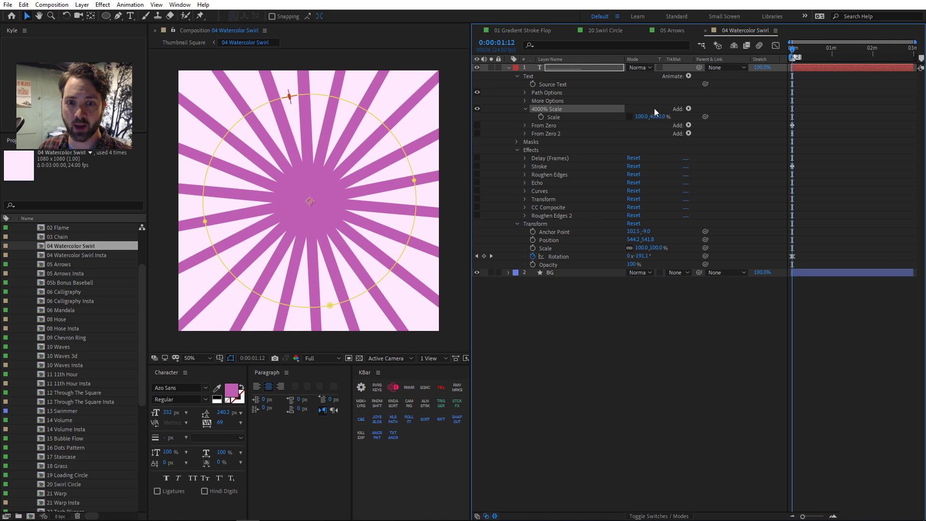
- Try a much lower vertical Scale in the 4000% Scale animator, and undo it
{"action": "left_click_drag", "start_coordinate": [655, 116], "coordinate": [437, 118]}
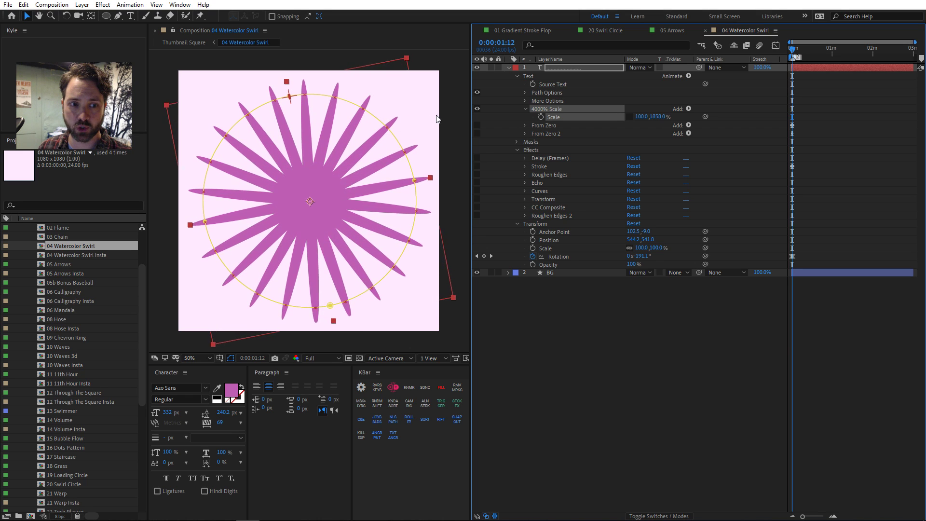
{"action": "left_click", "coordinate": [815, 136]}
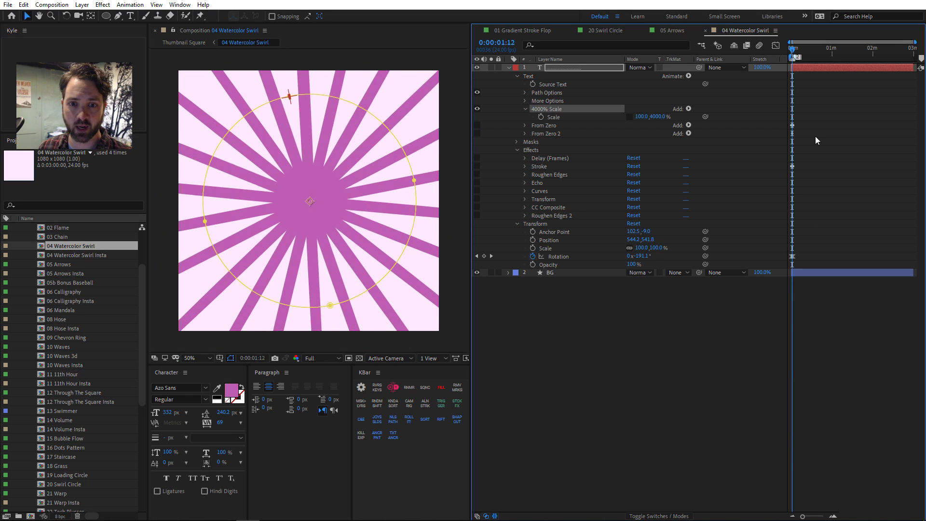
- Expand the text layer's More Options to show Grouping Alignment, and set the layer's label colour to Green
{"action": "left_click", "coordinate": [524, 101]}
{"action": "left_click", "coordinate": [561, 103]}
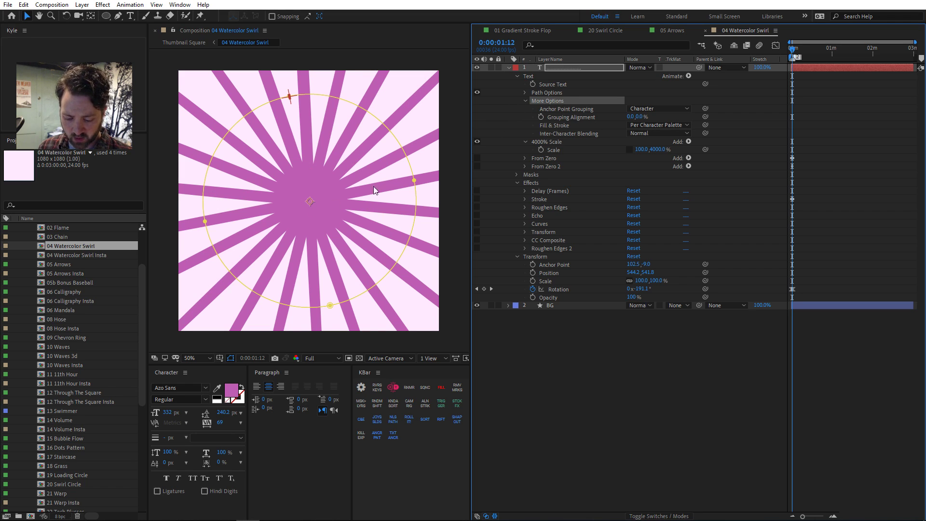
{"action": "left_click", "coordinate": [590, 119]}
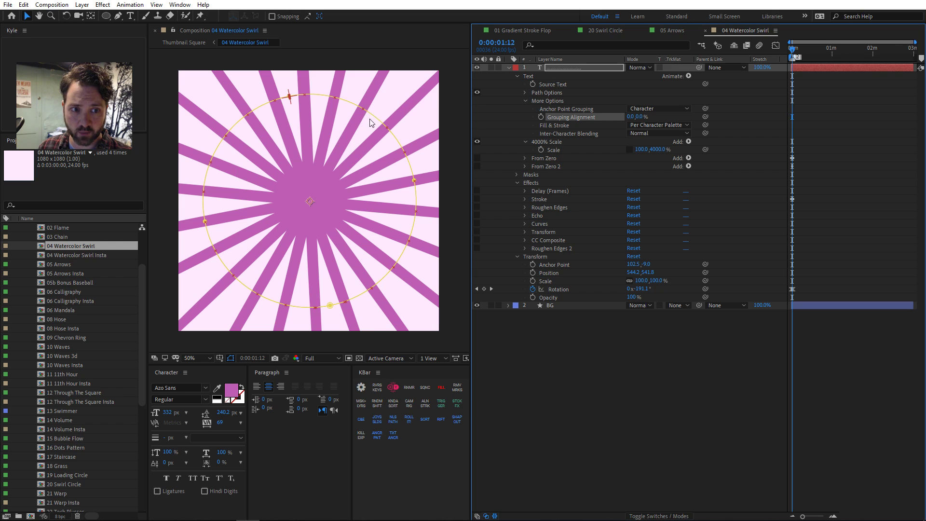
{"action": "key", "text": "period"}
{"action": "left_click_drag", "start_coordinate": [392, 161], "coordinate": [307, 208]}
{"action": "key", "text": "v"}
{"action": "left_click", "coordinate": [516, 67]}
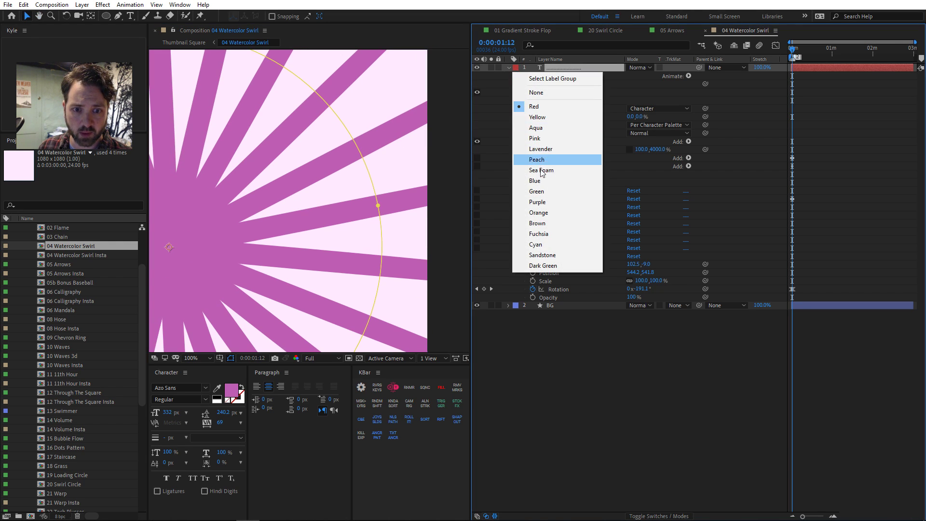
{"action": "left_click", "coordinate": [537, 191]}
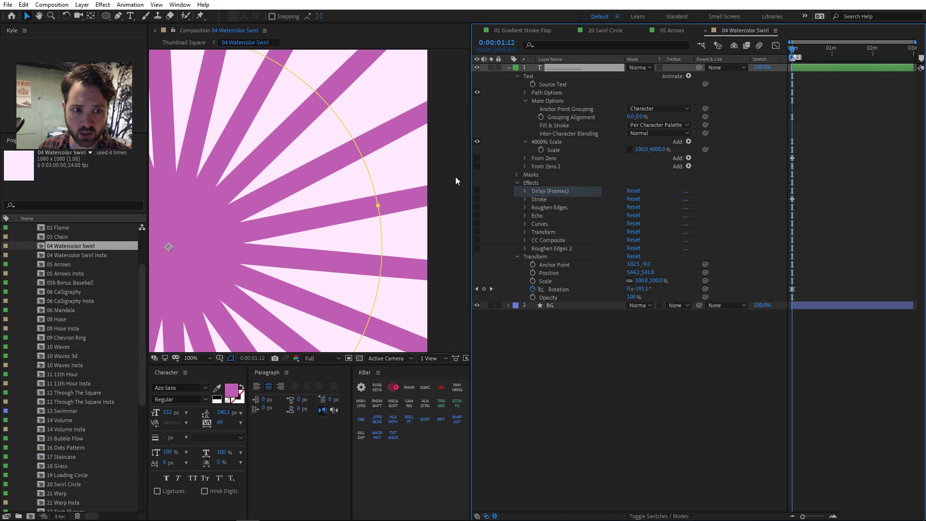
- Try shifting the vertical Grouping Alignment, undo it, and collapse More Options with the whole composition fitted in view
{"action": "left_click", "coordinate": [563, 119]}
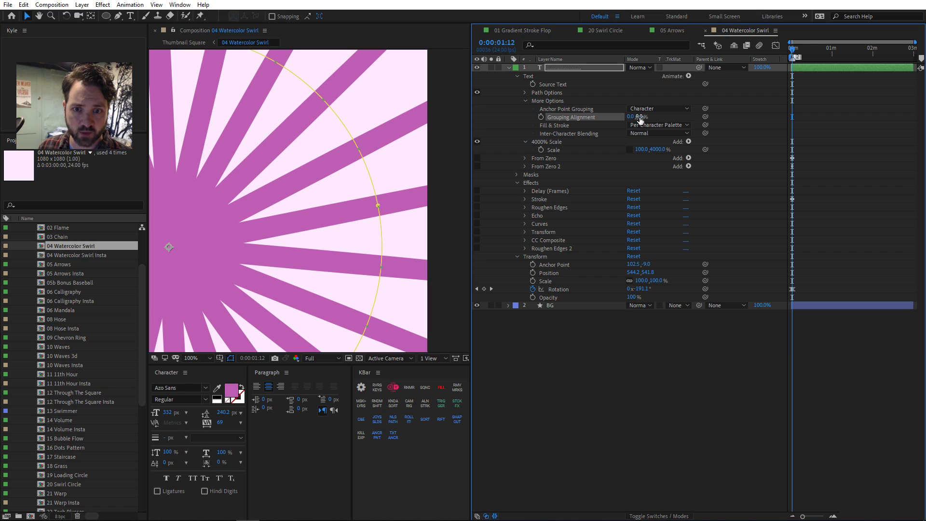
{"action": "mouse_move", "coordinate": [640, 120]}
{"action": "left_mouse_down"}
{"action": "mouse_move", "coordinate": [669, 115]}
{"action": "mouse_move", "coordinate": [642, 117]}
{"action": "mouse_move", "coordinate": [652, 116]}
{"action": "left_mouse_up"}
{"action": "key", "text": "ctrl+z"}
{"action": "scroll", "coordinate": [410, 193], "scroll_direction": "down", "scroll_amount": 4}
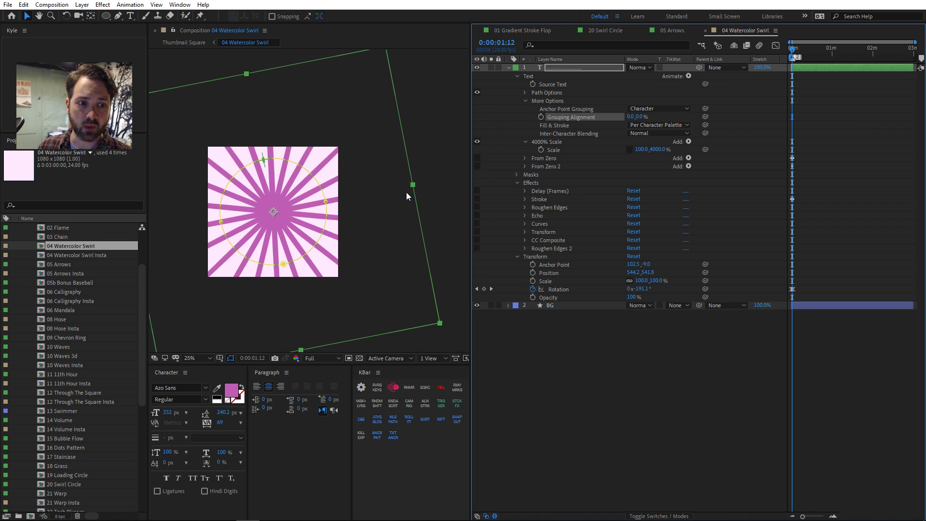
{"action": "left_click_drag", "start_coordinate": [342, 206], "coordinate": [385, 185]}
{"action": "key", "text": "shift+slash"}
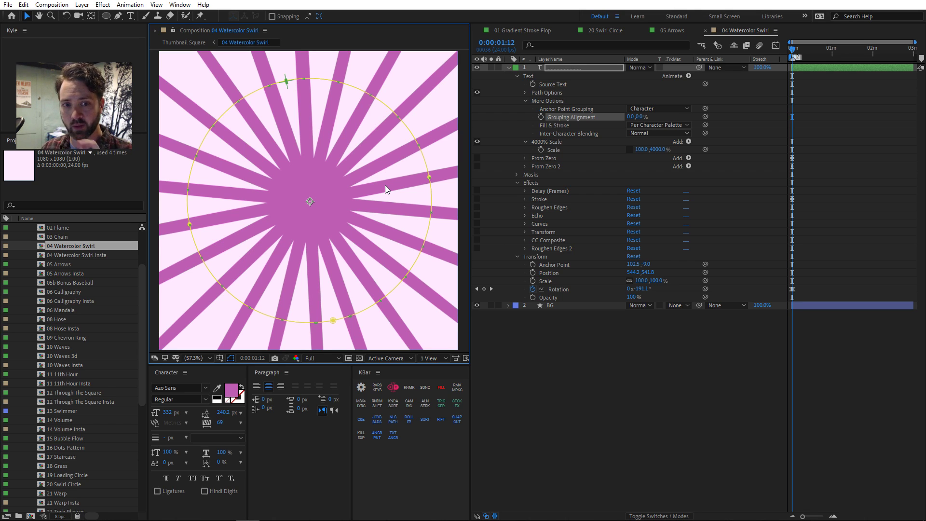
{"action": "left_click", "coordinate": [525, 102]}
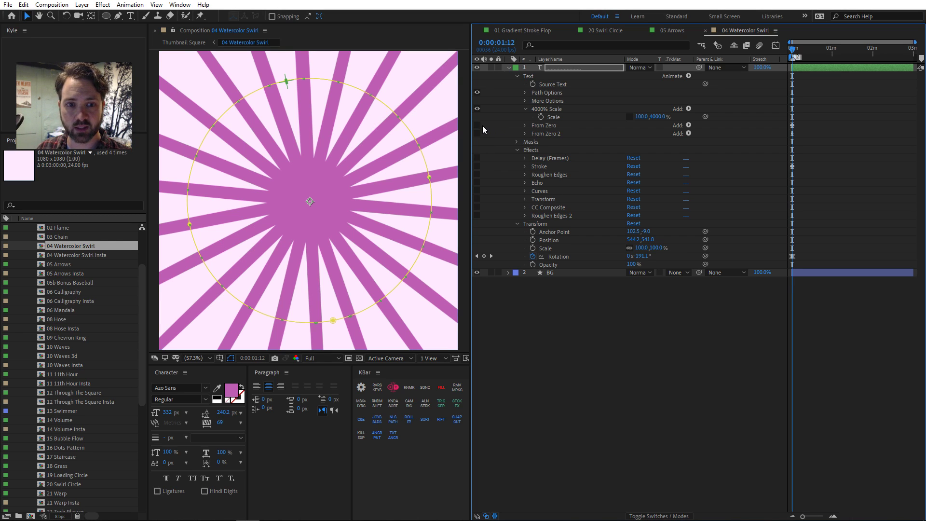
- Enable the From Zero animator and expand the Advanced settings of its Range Selector 1
{"action": "left_click", "coordinate": [524, 126]}
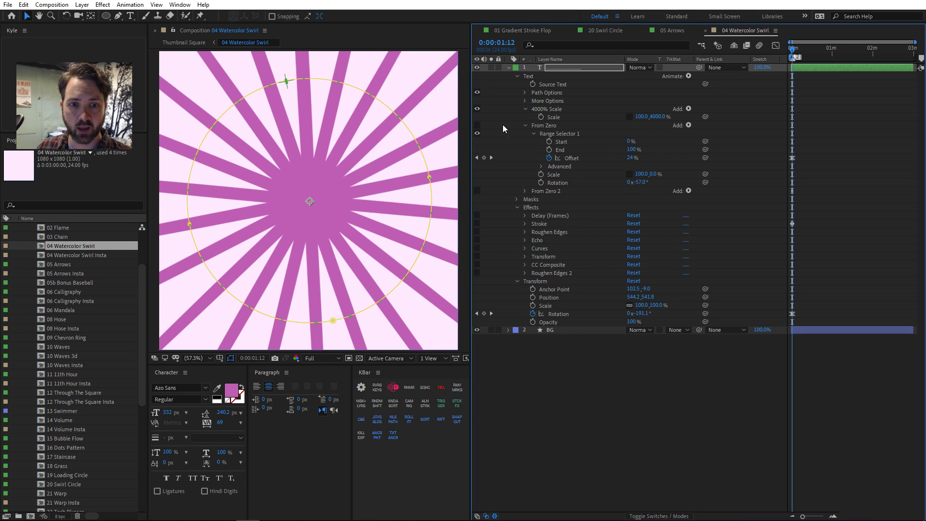
{"action": "left_click", "coordinate": [478, 126]}
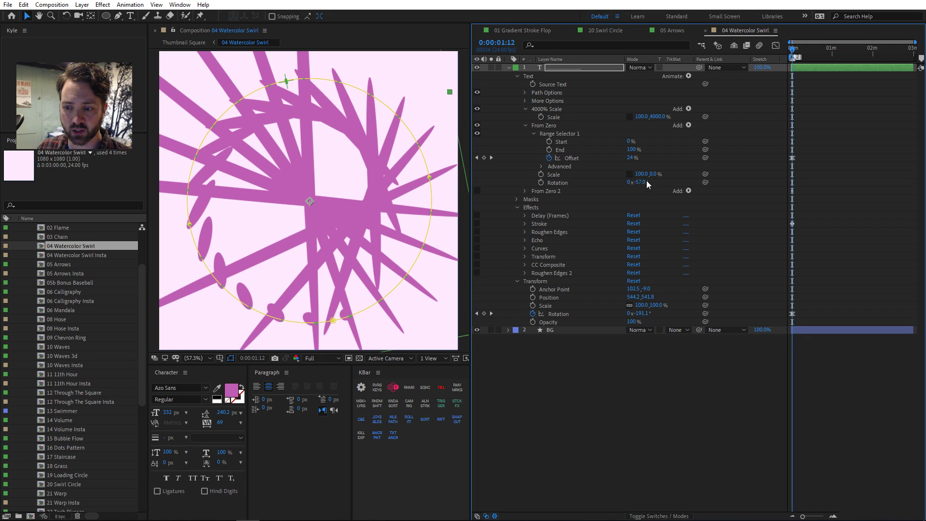
{"action": "left_click", "coordinate": [542, 166]}
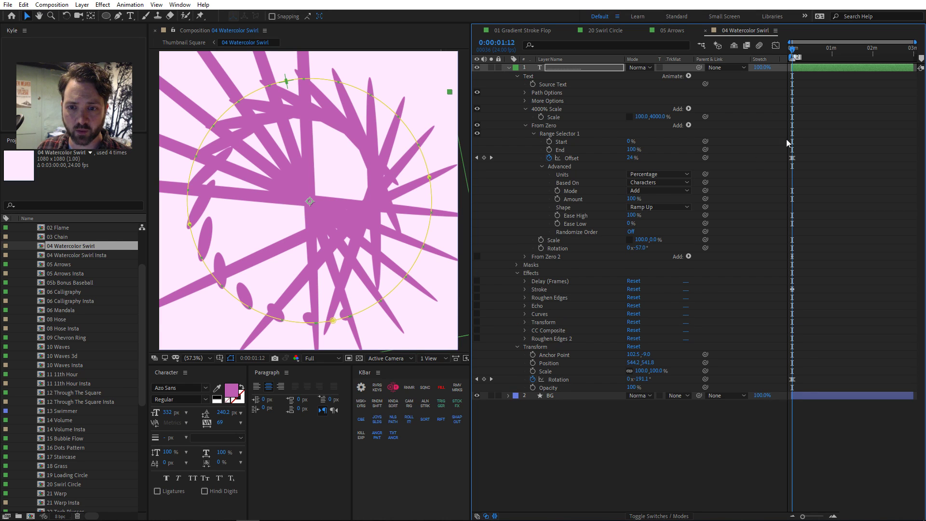
- Scrub the animation from its start to about 0:00:01:06 to preview the From Zero animator
{"action": "scroll", "coordinate": [796, 99], "scroll_direction": "up", "scroll_amount": 5}
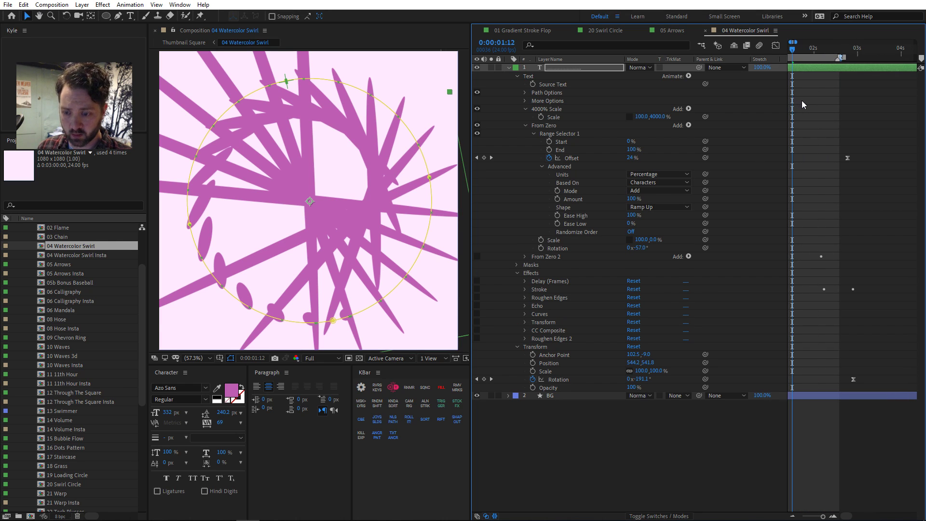
{"action": "key", "text": "Home"}
{"action": "scroll", "coordinate": [811, 113], "scroll_direction": "down", "scroll_amount": 2}
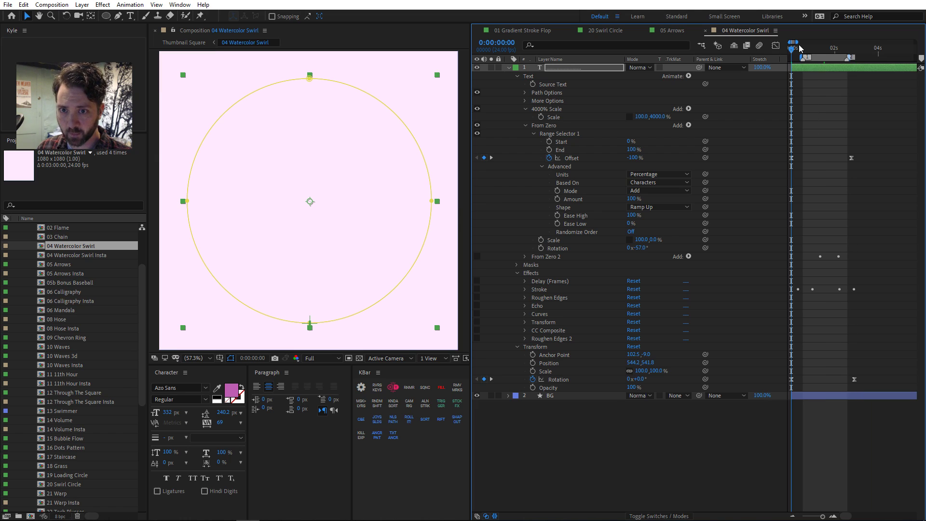
{"action": "mouse_move", "coordinate": [804, 48]}
{"action": "left_mouse_down"}
{"action": "mouse_move", "coordinate": [795, 52]}
{"action": "mouse_move", "coordinate": [849, 53]}
{"action": "mouse_move", "coordinate": [819, 51]}
{"action": "left_mouse_up"}
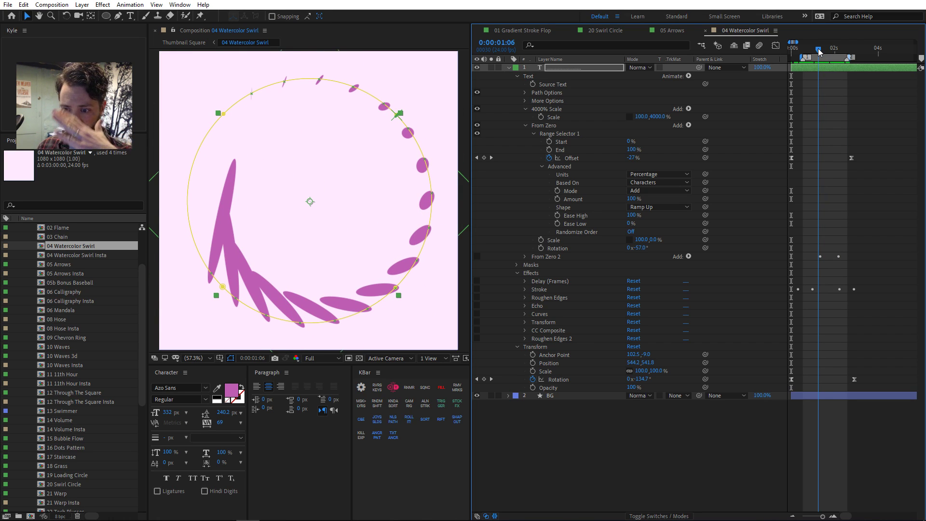
- Collapse From Zero, enable the From Zero 2 animator, and expand its Range Selector 1 with Offset expression and Advanced settings
{"action": "left_click", "coordinate": [525, 125]}
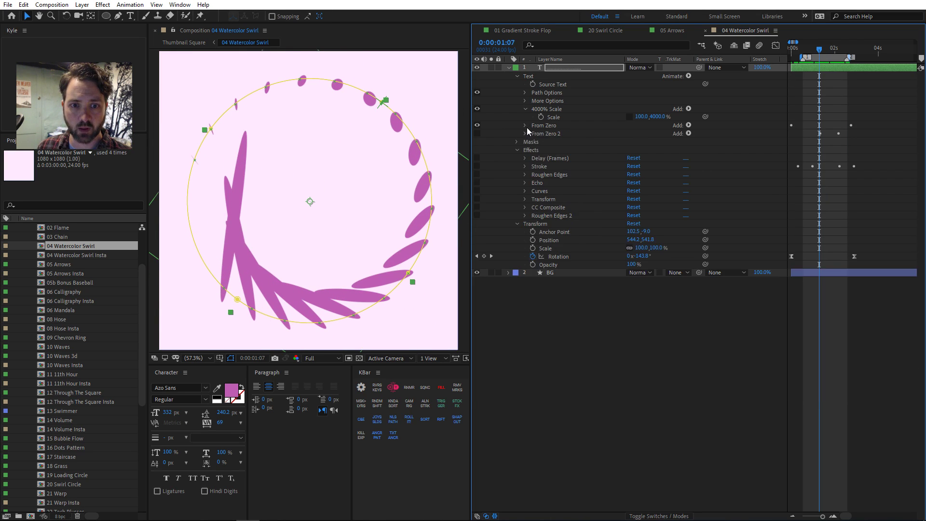
{"action": "left_click", "coordinate": [526, 133]}
{"action": "left_click", "coordinate": [477, 134]}
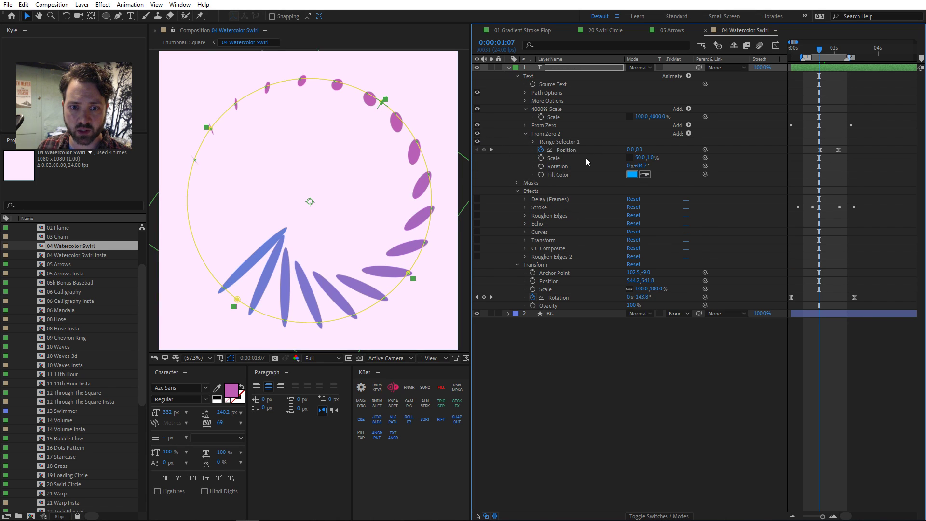
{"action": "left_click", "coordinate": [533, 142]}
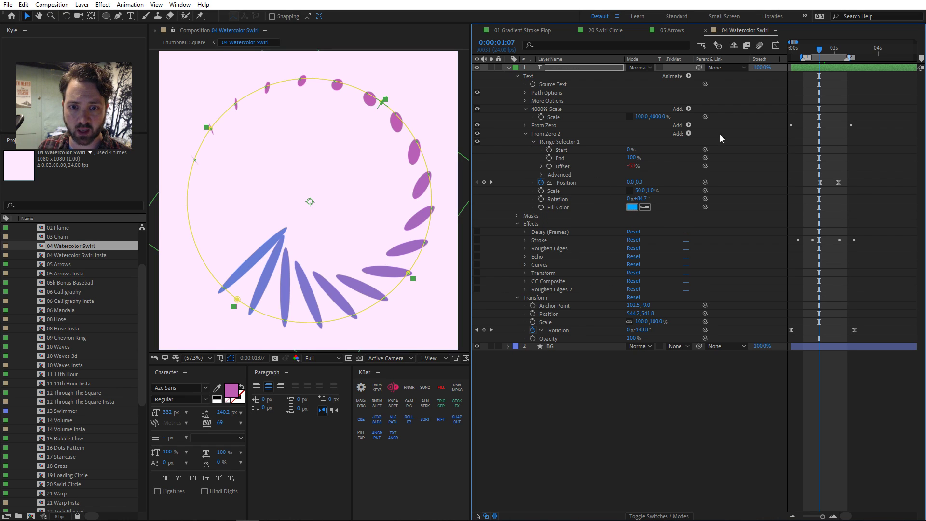
{"action": "left_click", "coordinate": [541, 174]}
{"action": "left_click", "coordinate": [541, 166]}
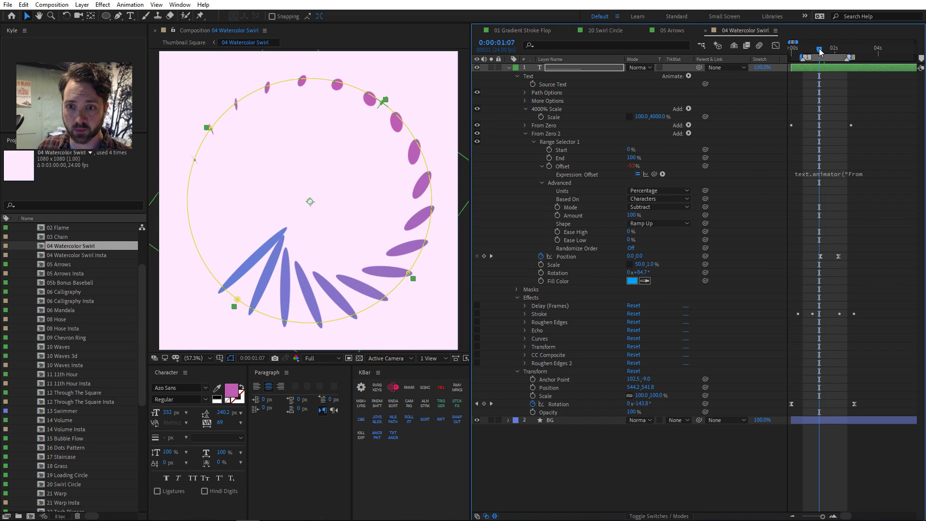
- At 0:00:01:09, reveal the full Offset expression and expand the Delay (Frames) effect to check its Slider
{"action": "mouse_move", "coordinate": [820, 52]}
{"action": "left_mouse_down"}
{"action": "mouse_move", "coordinate": [804, 49]}
{"action": "mouse_move", "coordinate": [821, 49]}
{"action": "left_mouse_up"}
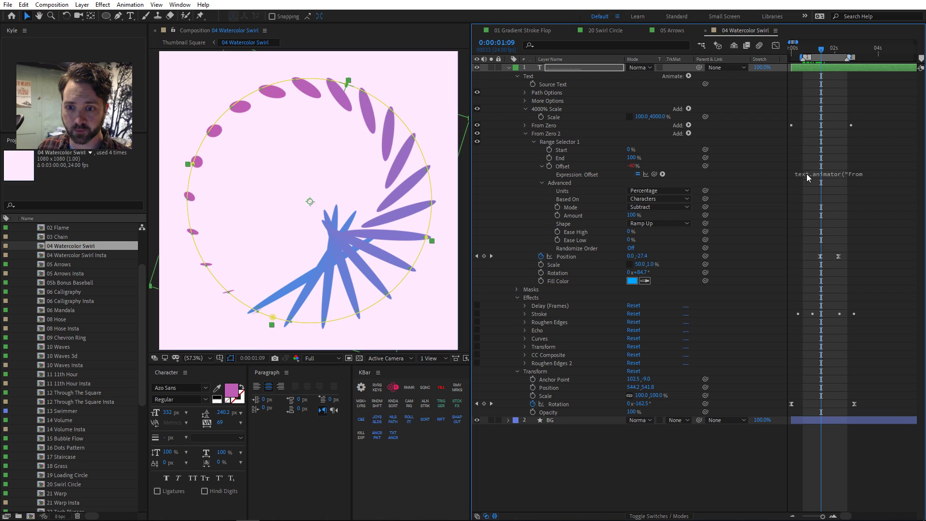
{"action": "left_click", "coordinate": [830, 174]}
{"action": "left_click_drag", "start_coordinate": [865, 181], "coordinate": [861, 213]}
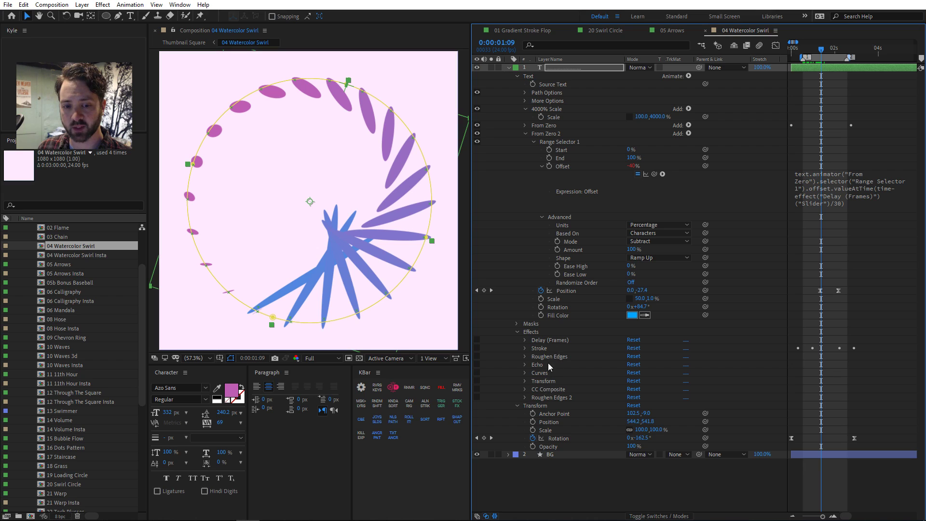
{"action": "left_click", "coordinate": [525, 340]}
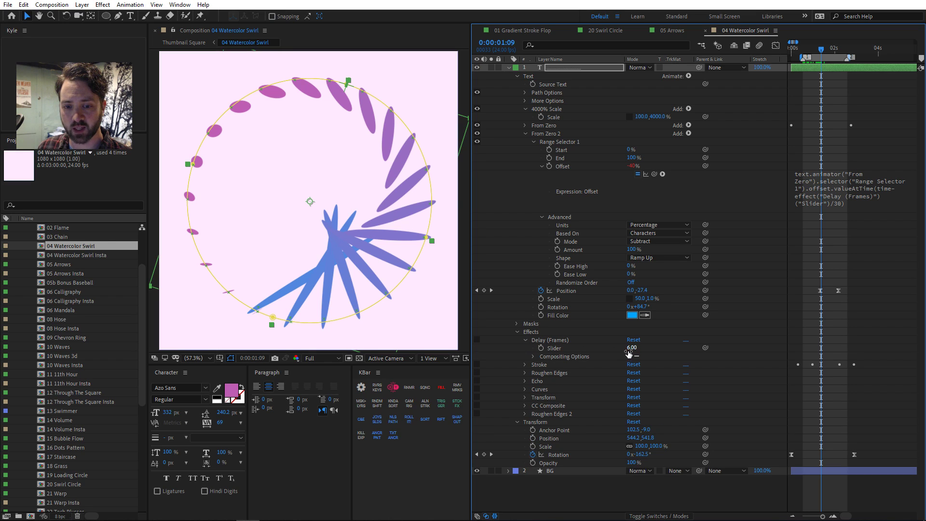
- Deselect the text layer and play a preview of the combined animators
{"action": "left_click", "coordinate": [531, 201]}
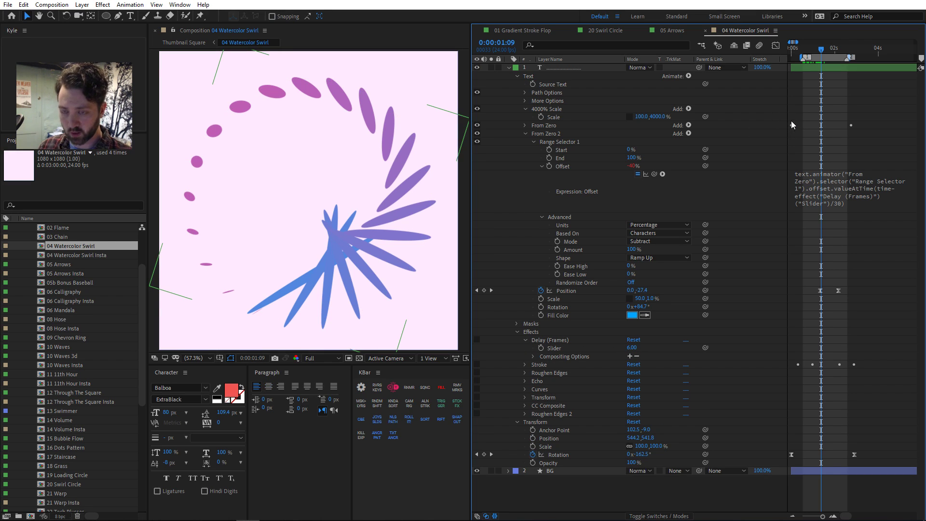
{"action": "key", "text": "space"}
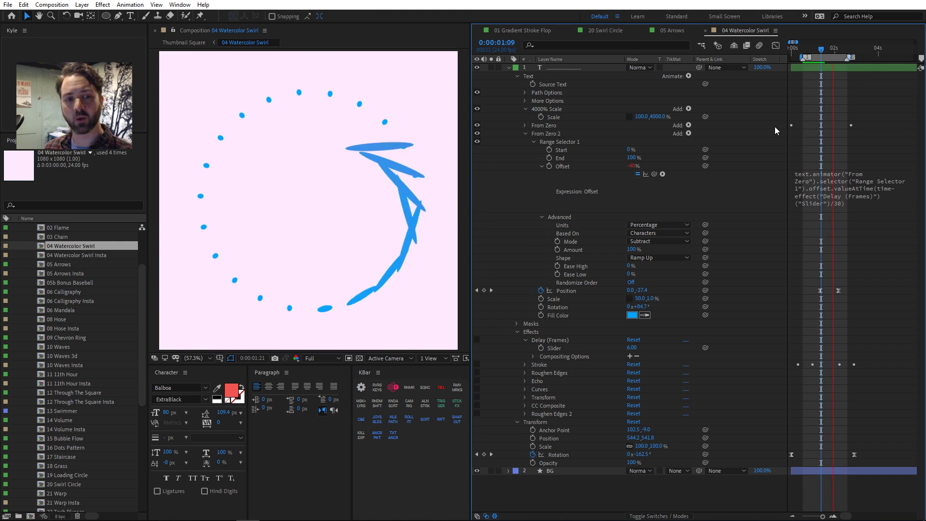
- Stop the preview, collapse From Zero 2 and Delay (Frames), and expand and enable the Stroke effect
{"action": "key", "text": "space"}
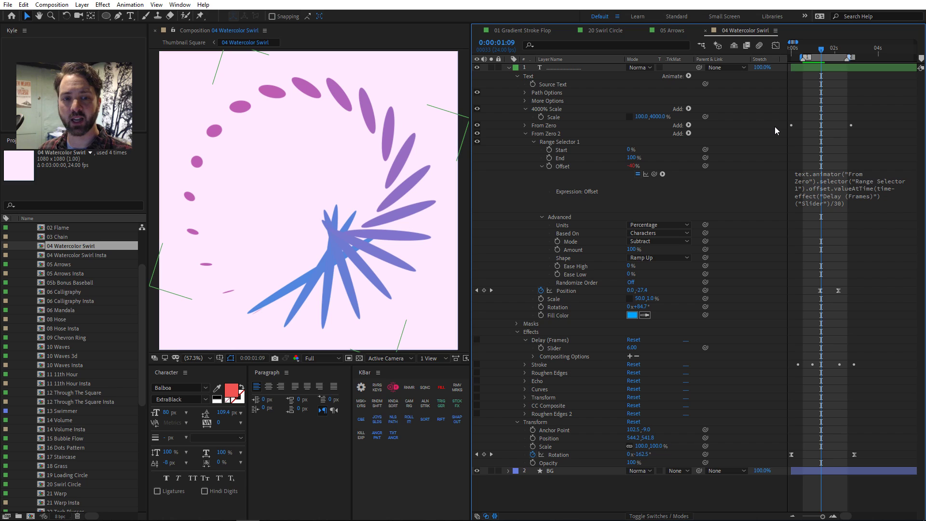
{"action": "left_click", "coordinate": [525, 134]}
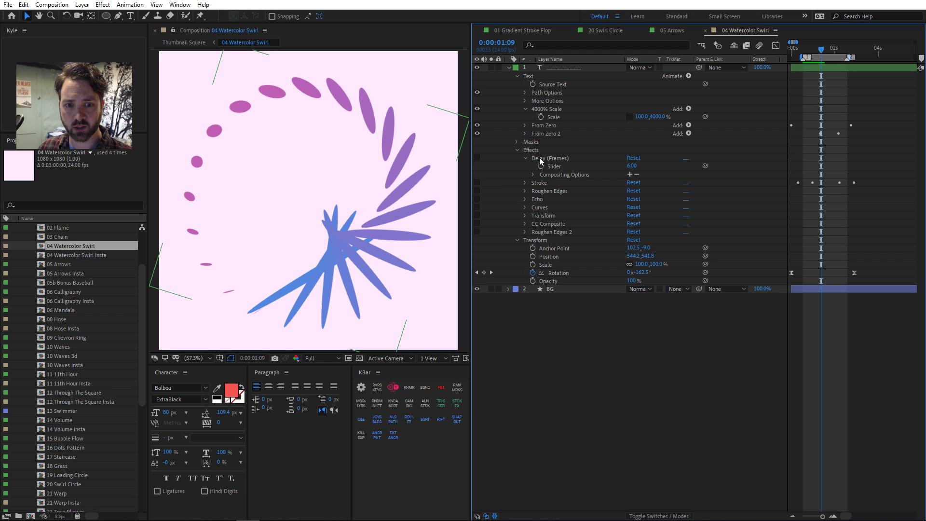
{"action": "left_click", "coordinate": [525, 159]}
{"action": "left_click", "coordinate": [525, 166]}
{"action": "left_click", "coordinate": [542, 166]}
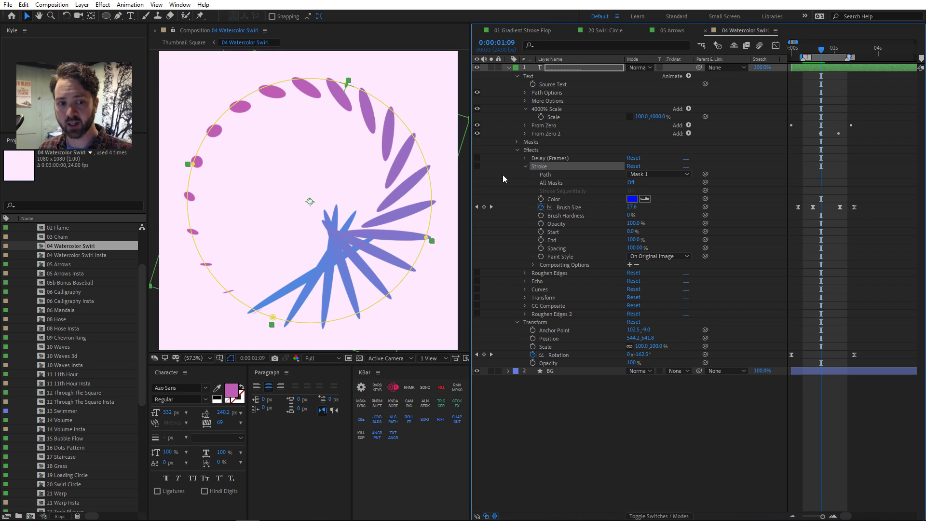
{"action": "left_click", "coordinate": [477, 166]}
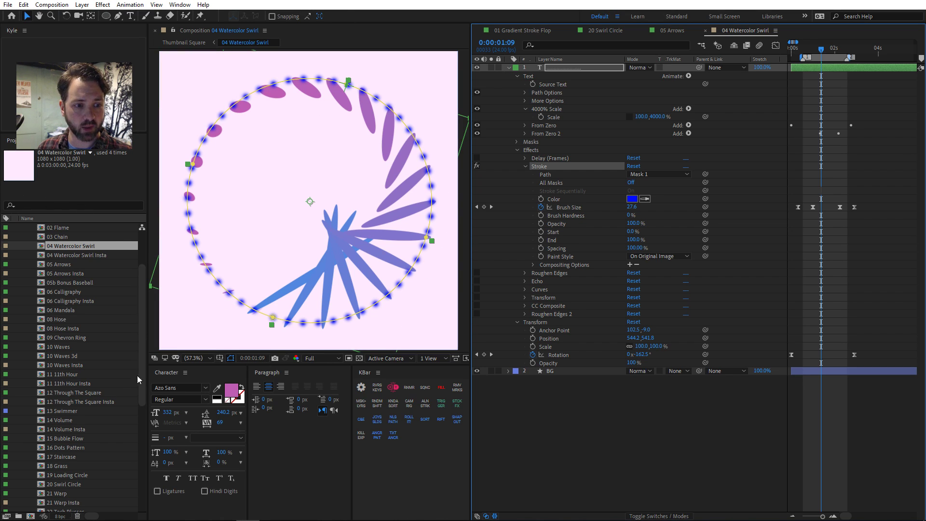
{"action": "left_click", "coordinate": [180, 4]}
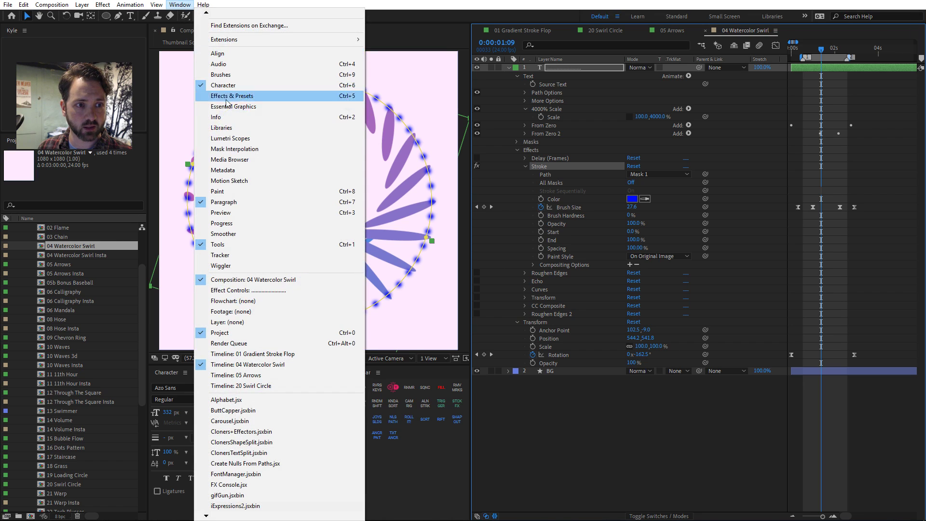
{"action": "left_click", "coordinate": [232, 96]}
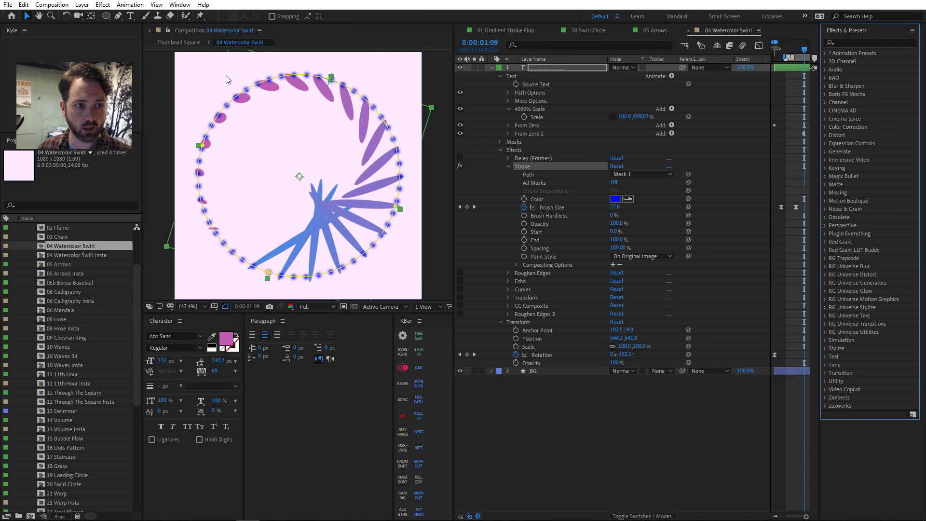
{"action": "left_click", "coordinate": [913, 30]}
{"action": "left_click", "coordinate": [830, 34]}
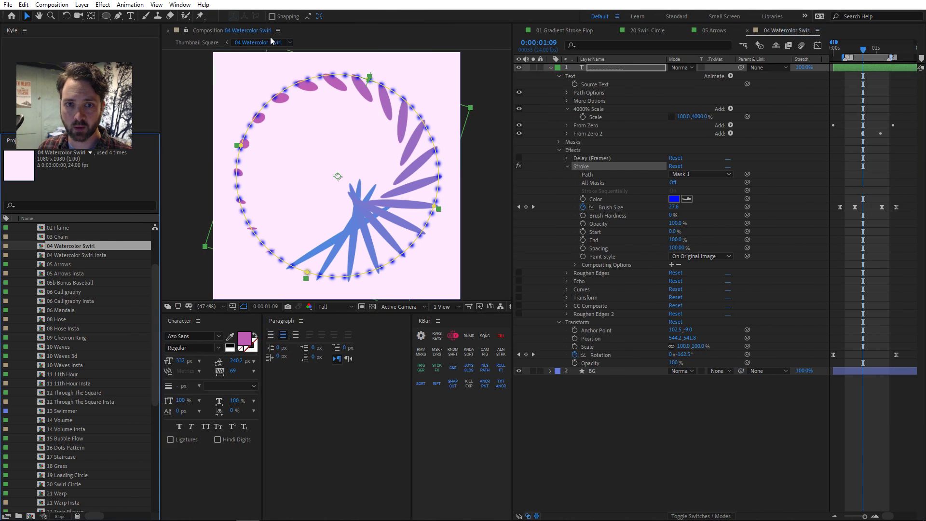
- Show the text layer's effect controls, try a Stroke Spacing of 0%, and undo that change
{"action": "left_click", "coordinate": [181, 5]}
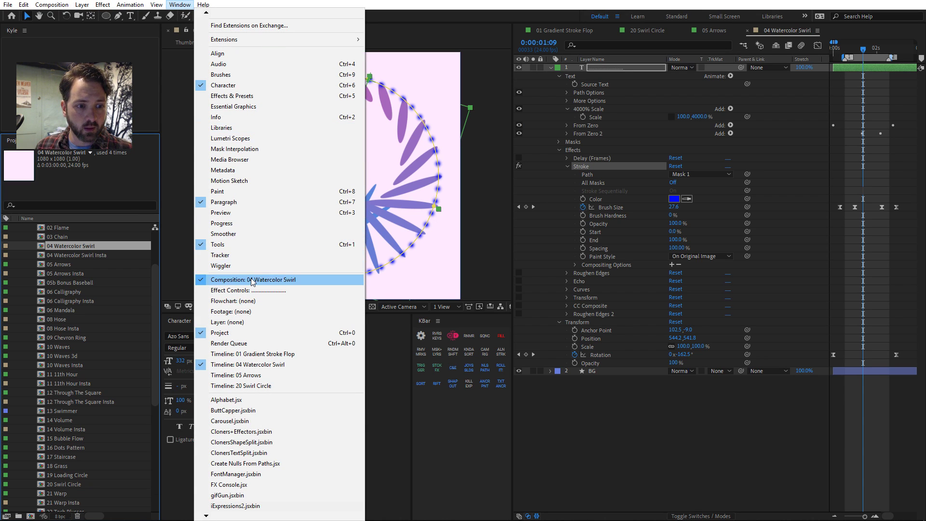
{"action": "left_click", "coordinate": [248, 290]}
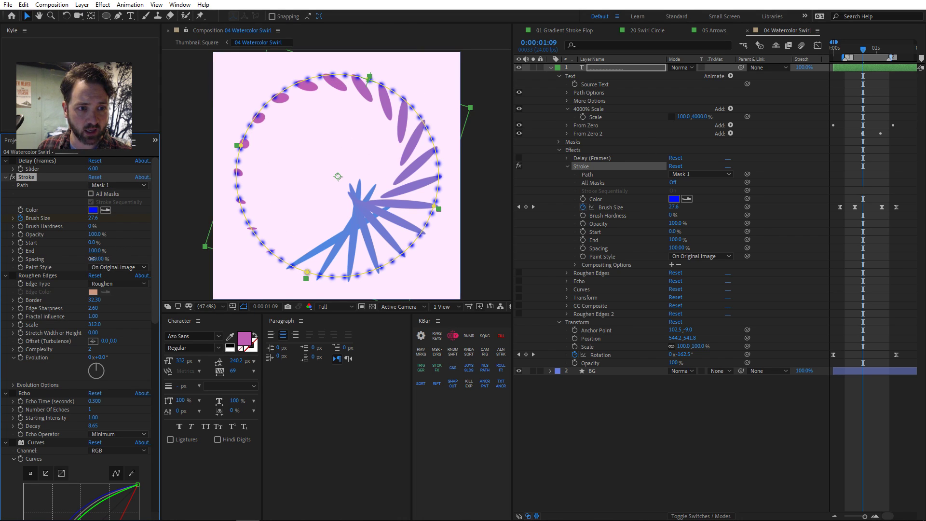
{"action": "left_click_drag", "start_coordinate": [96, 259], "coordinate": [21, 258]}
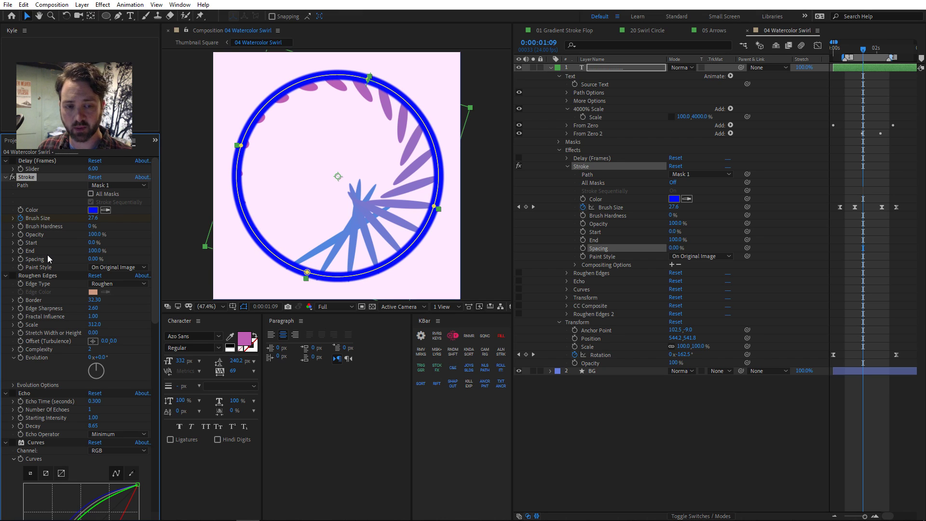
{"action": "key", "text": "ctrl+z"}
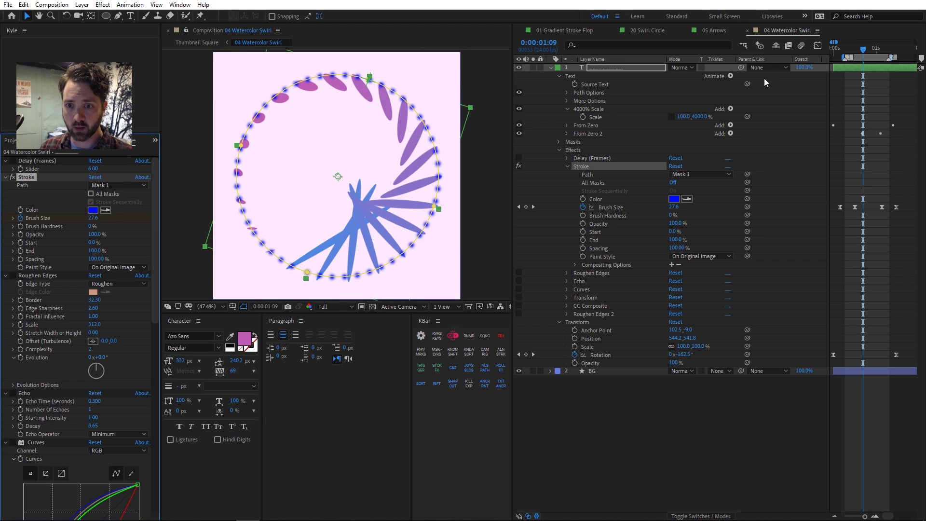
- Move the current time to 0:00:01:16 and enable the text layer's Roughen Edges and Echo effects
{"action": "left_click", "coordinate": [861, 49]}
{"action": "left_click_drag", "start_coordinate": [860, 50], "coordinate": [869, 50]}
{"action": "left_click", "coordinate": [519, 272]}
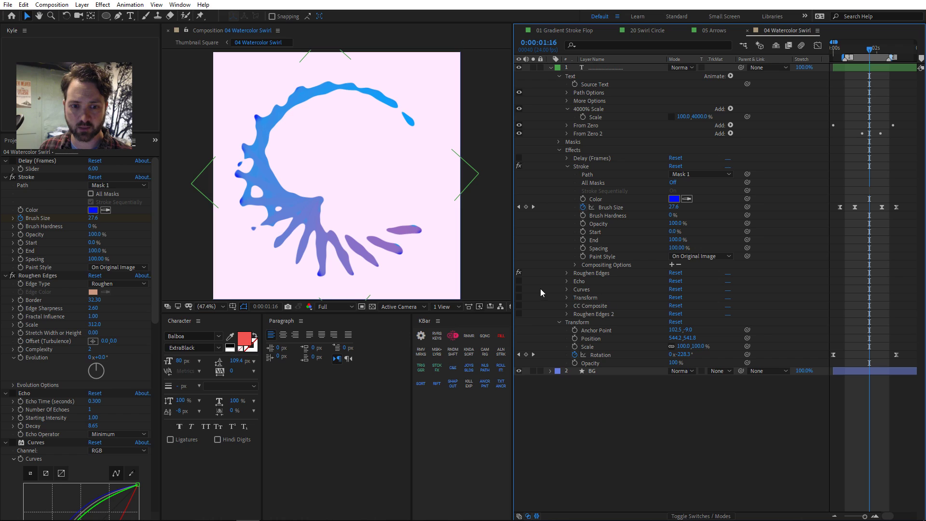
{"action": "left_click", "coordinate": [519, 281]}
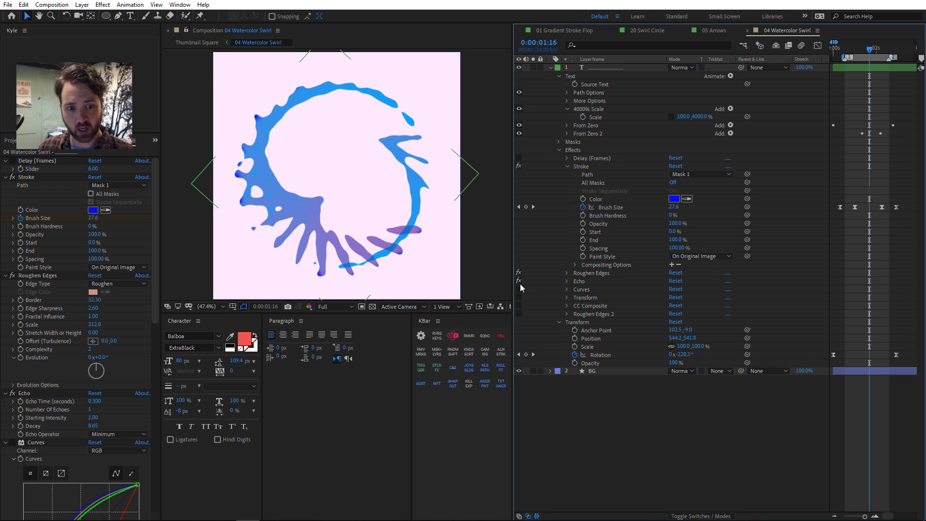
- With Stroke and Roughen Edges collapsed, compare the artwork with Echo off and on, and enable the Curves effect
{"action": "left_click", "coordinate": [6, 177]}
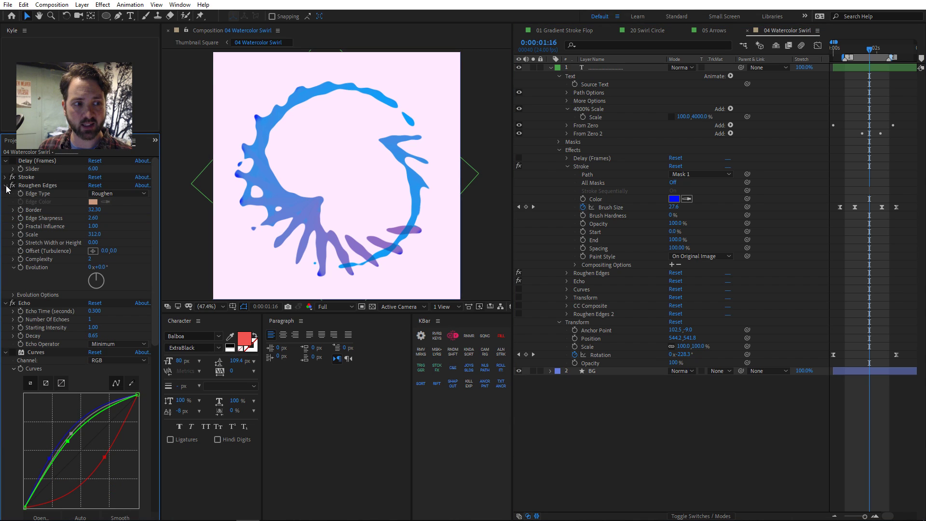
{"action": "left_click", "coordinate": [5, 187]}
{"action": "left_click", "coordinate": [13, 194]}
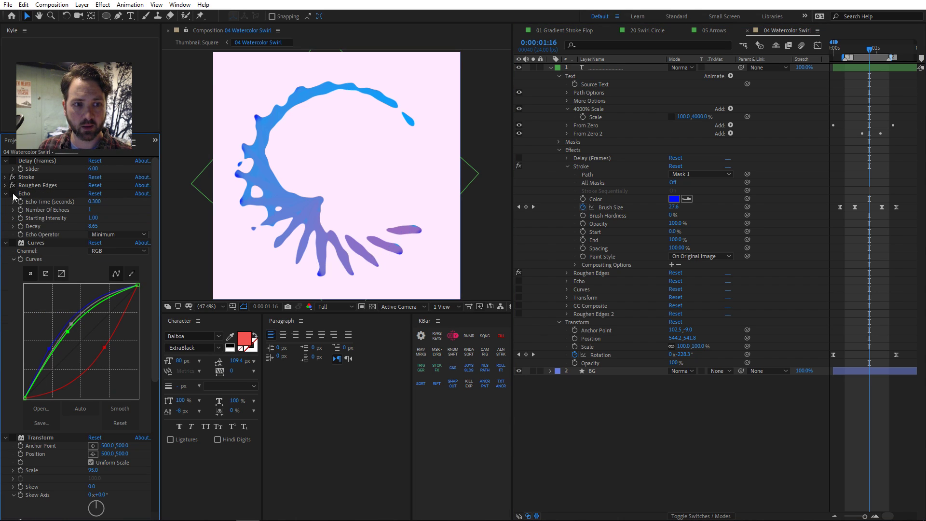
{"action": "left_click", "coordinate": [13, 194]}
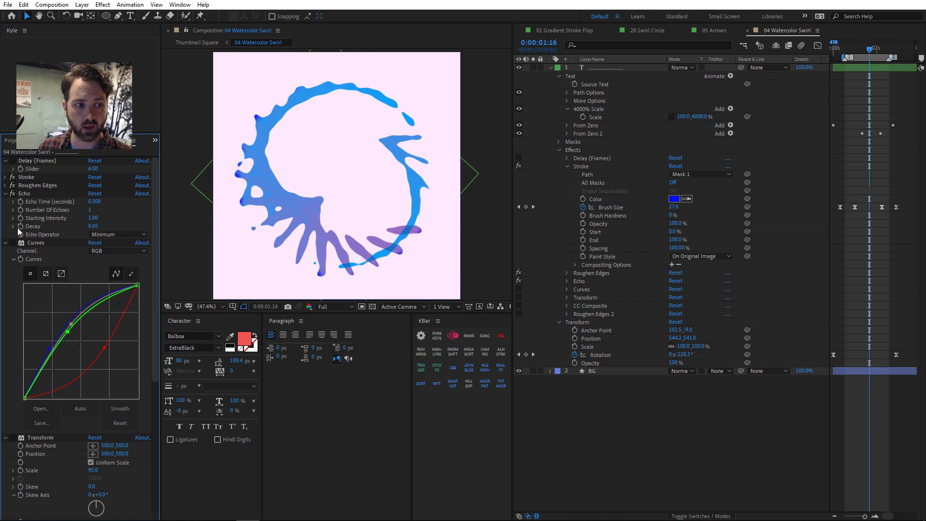
{"action": "left_click", "coordinate": [13, 243]}
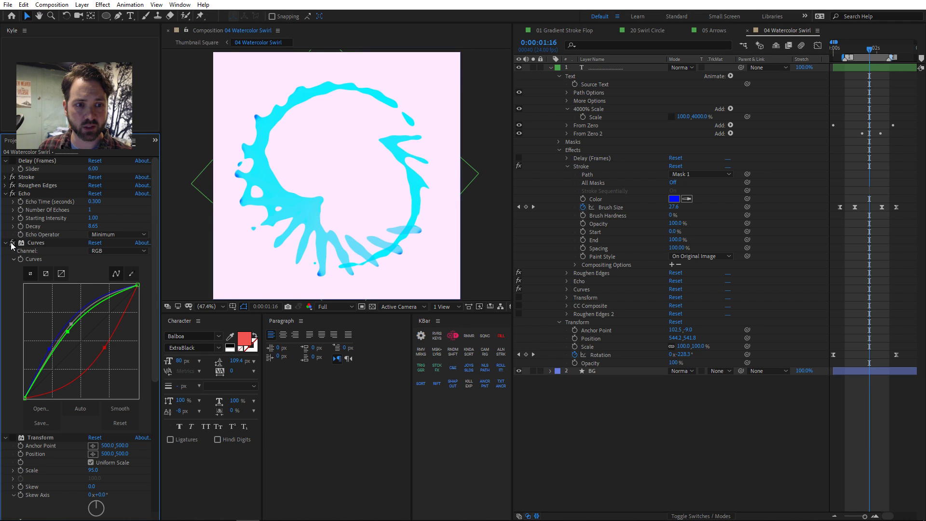
- Switch the Transform effect on and back off, and review the settings of Transform, CC Composite and Roughen Edges 2
{"action": "left_click", "coordinate": [13, 438]}
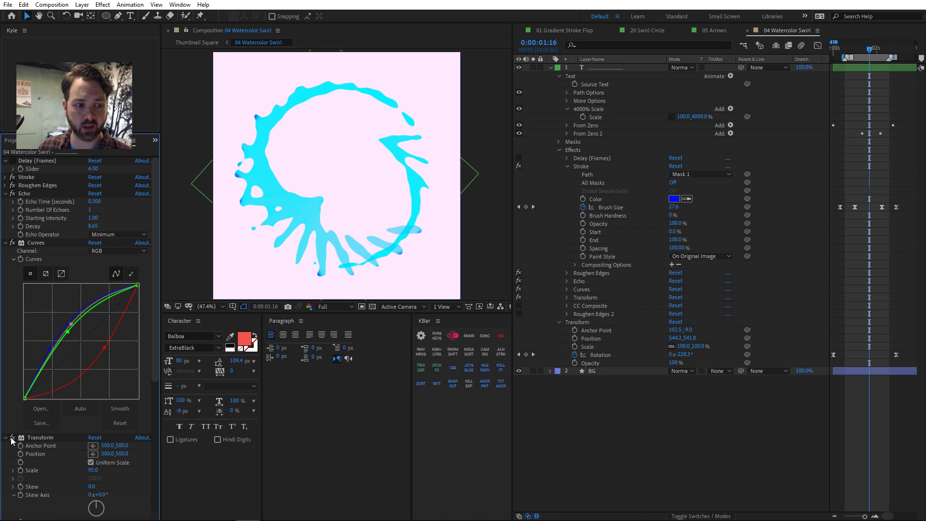
{"action": "scroll", "coordinate": [87, 276], "scroll_direction": "down", "scroll_amount": 1}
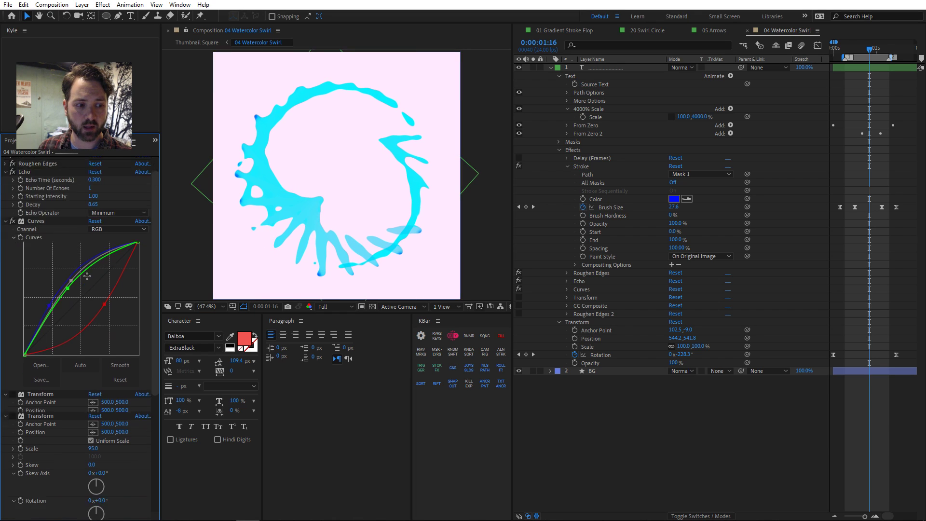
{"action": "scroll", "coordinate": [87, 276], "scroll_direction": "down", "scroll_amount": 6}
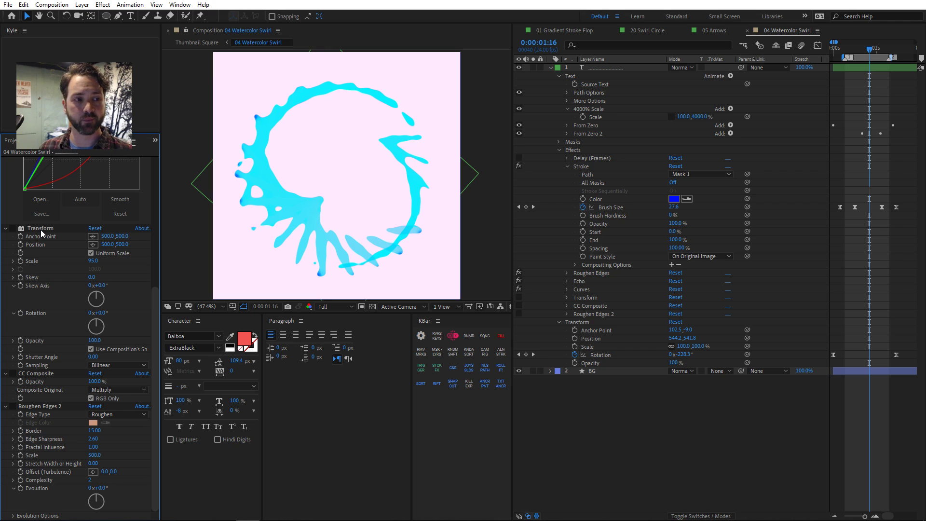
- Open the 06 Mandala composition and compare it with its Transform and CC Composite effects disabled and re-enabled
{"action": "left_click", "coordinate": [21, 141]}
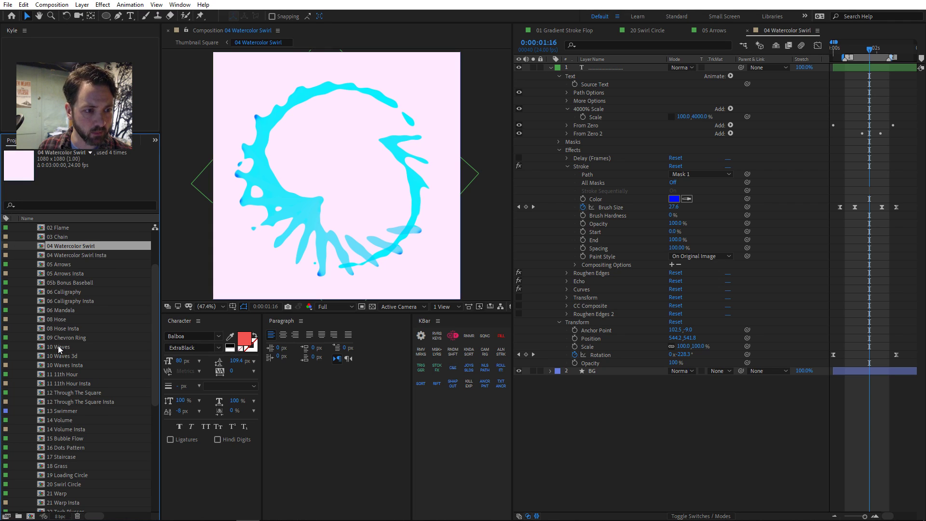
{"action": "double_click", "coordinate": [65, 310]}
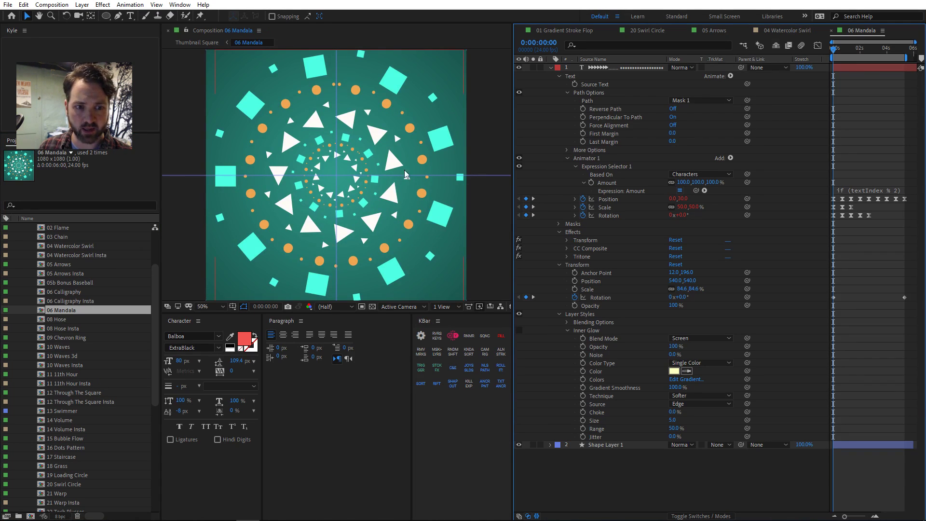
{"action": "left_click", "coordinate": [519, 240]}
{"action": "left_click", "coordinate": [519, 248]}
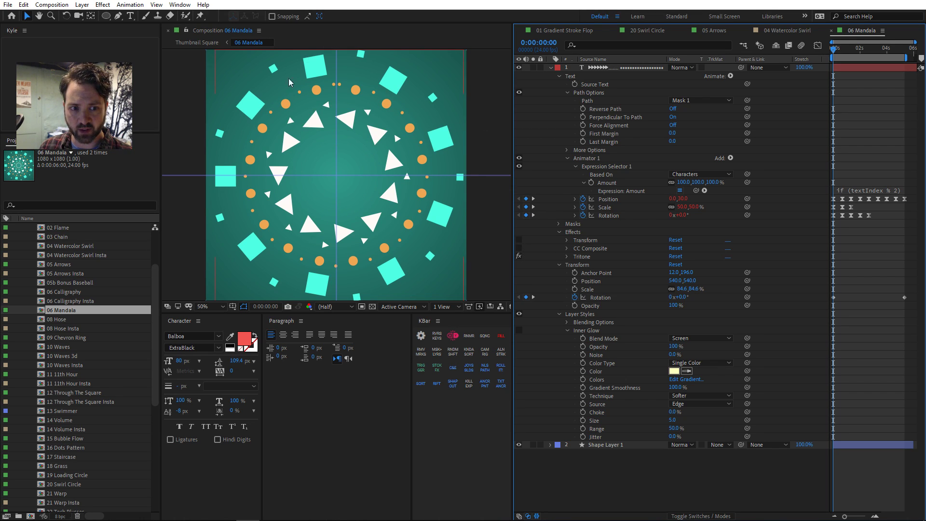
{"action": "left_click", "coordinate": [519, 240]}
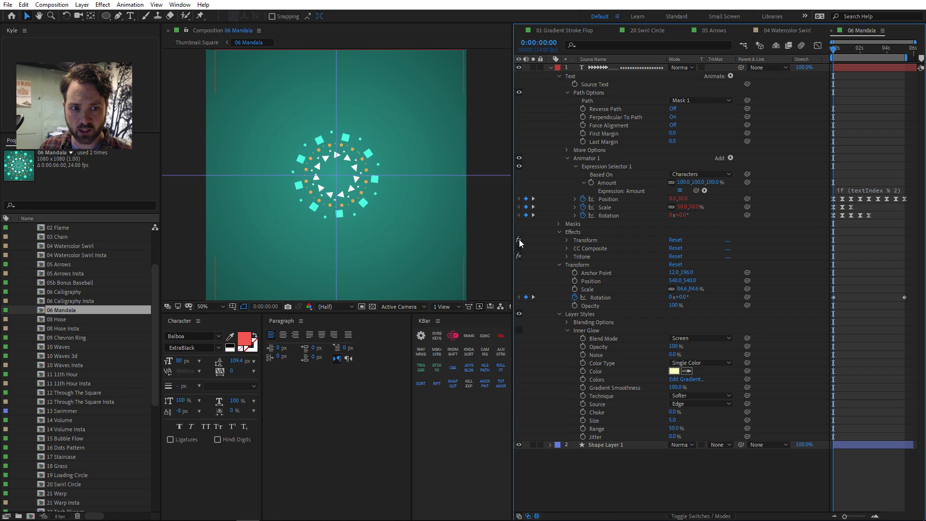
{"action": "left_click", "coordinate": [519, 248]}
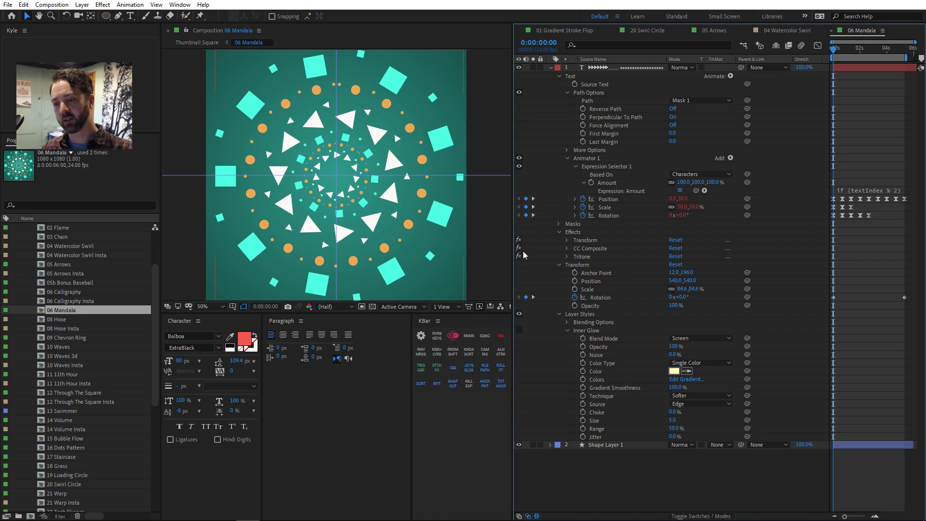
- Return to the 04 Watercolor Swirl composition and enable its Transform and CC Composite effects
{"action": "left_click", "coordinate": [795, 31]}
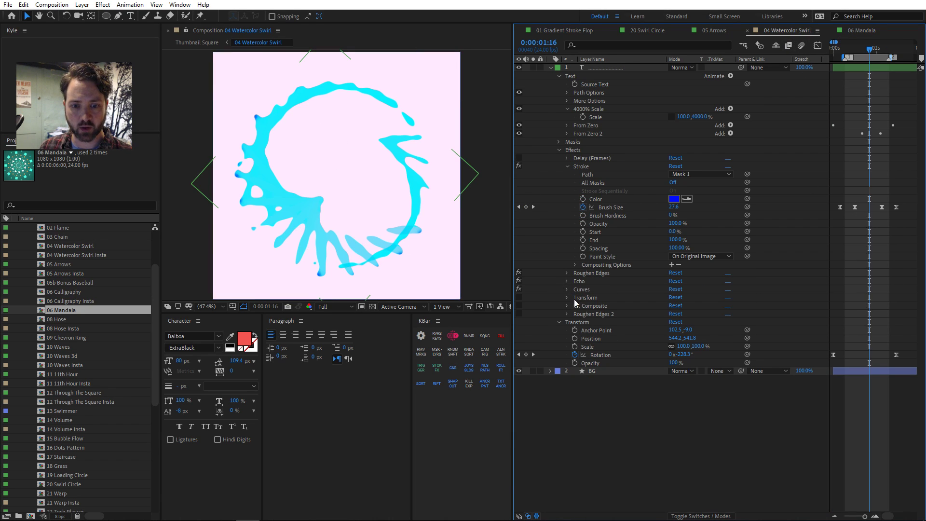
{"action": "left_click", "coordinate": [519, 298]}
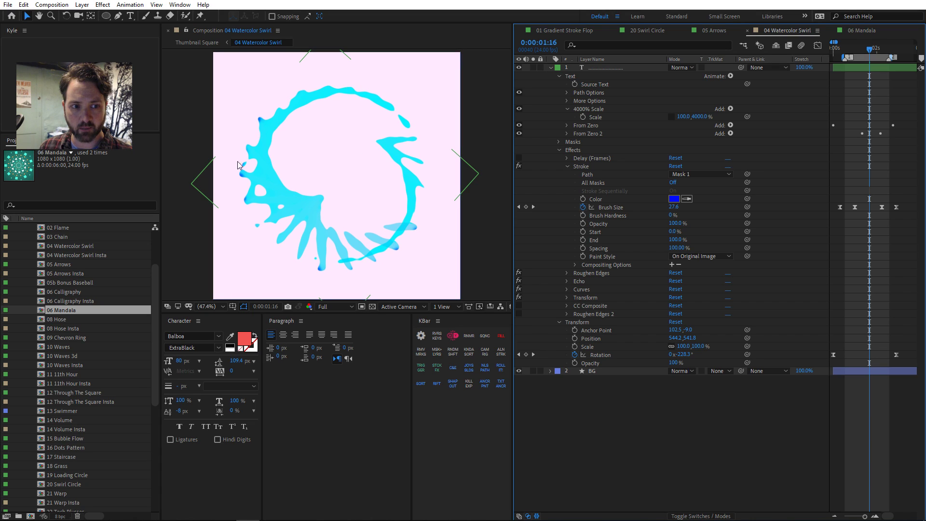
{"action": "left_click", "coordinate": [519, 306]}
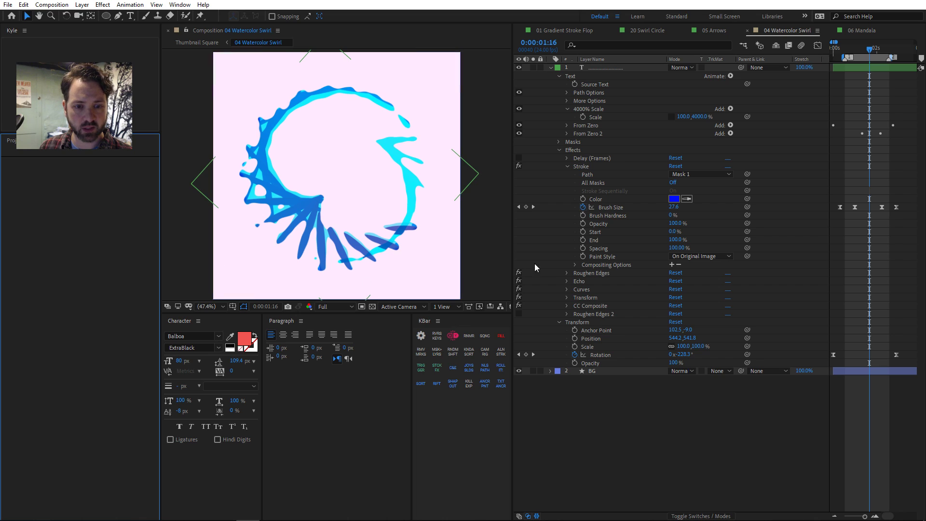
- On the text layer, try Copy as CC Composite's Composite Original mode and undo the change
{"action": "left_click", "coordinate": [618, 68]}
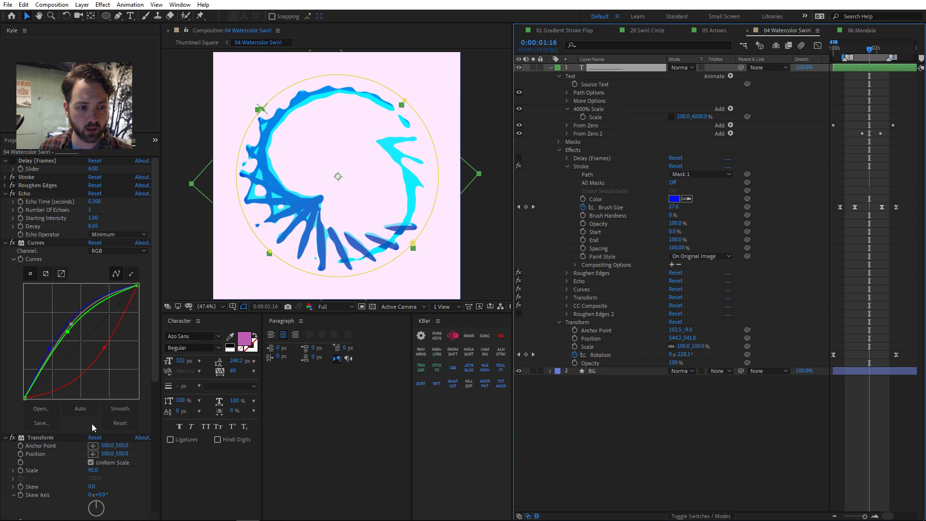
{"action": "scroll", "coordinate": [94, 254], "scroll_direction": "down", "scroll_amount": 8}
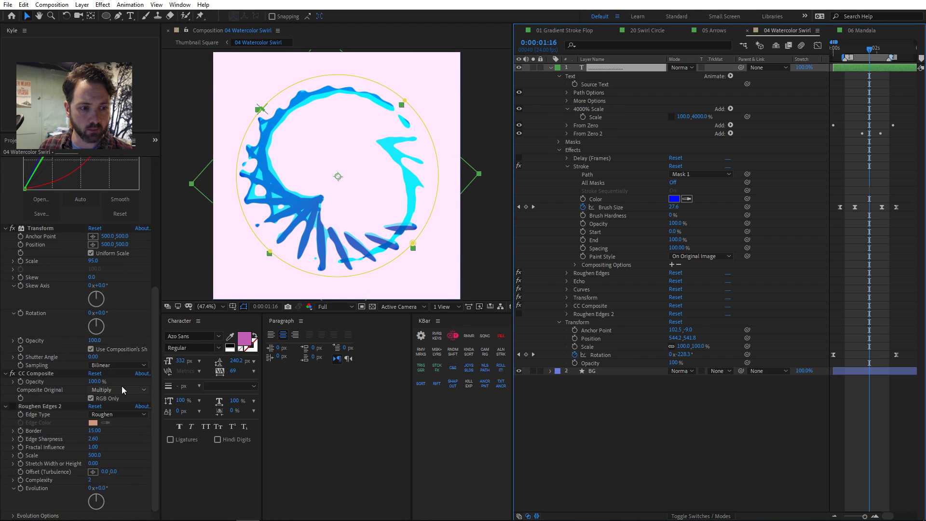
{"action": "left_click", "coordinate": [126, 390]}
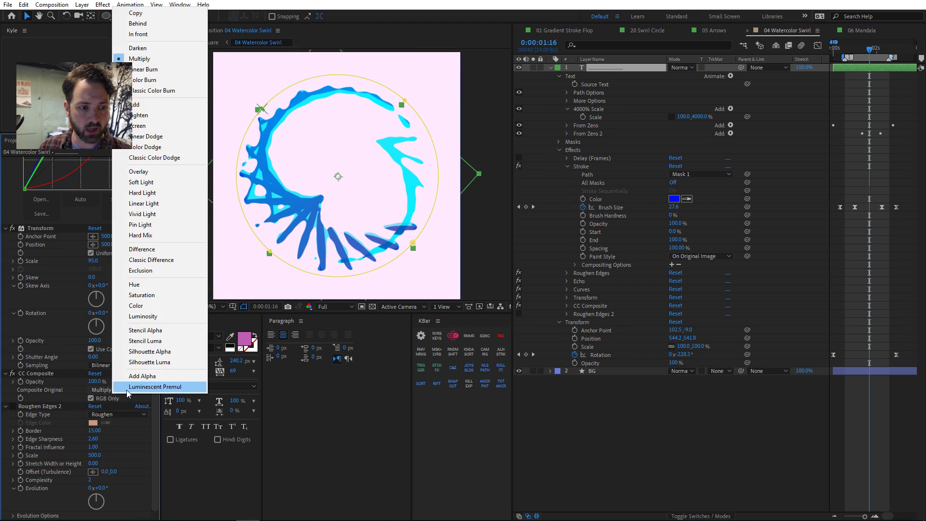
{"action": "left_click", "coordinate": [150, 17]}
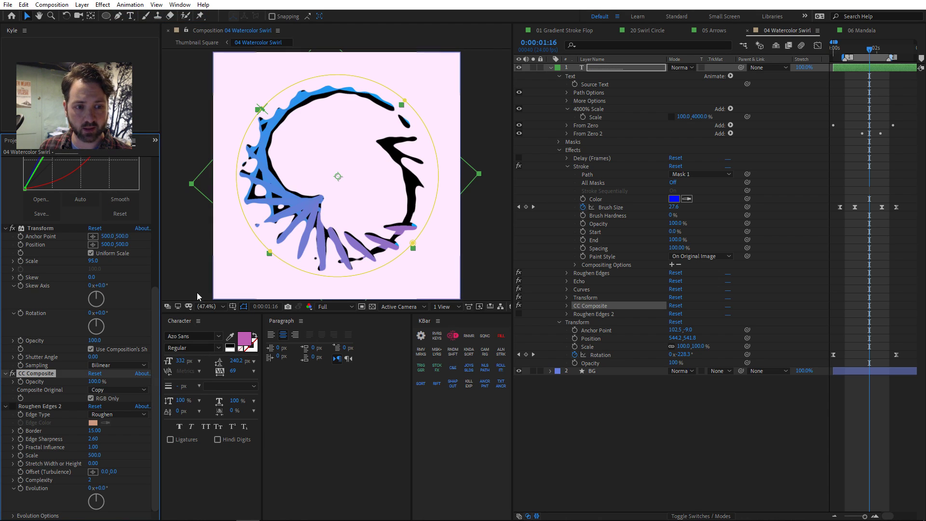
{"action": "key", "text": "ctrl+z"}
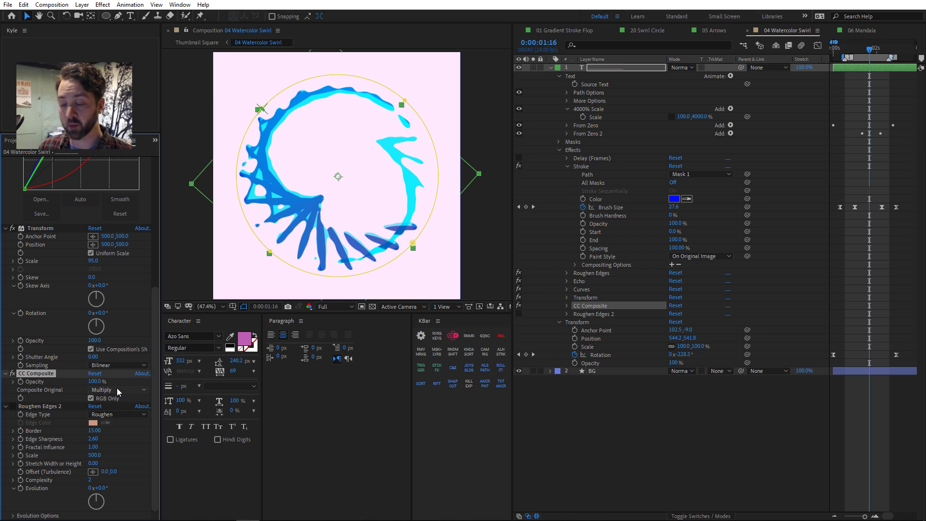
- Enable the Roughen Edges 2 effect, deselect the text layer, and play a preview of the full effect stack
{"action": "left_click", "coordinate": [30, 408]}
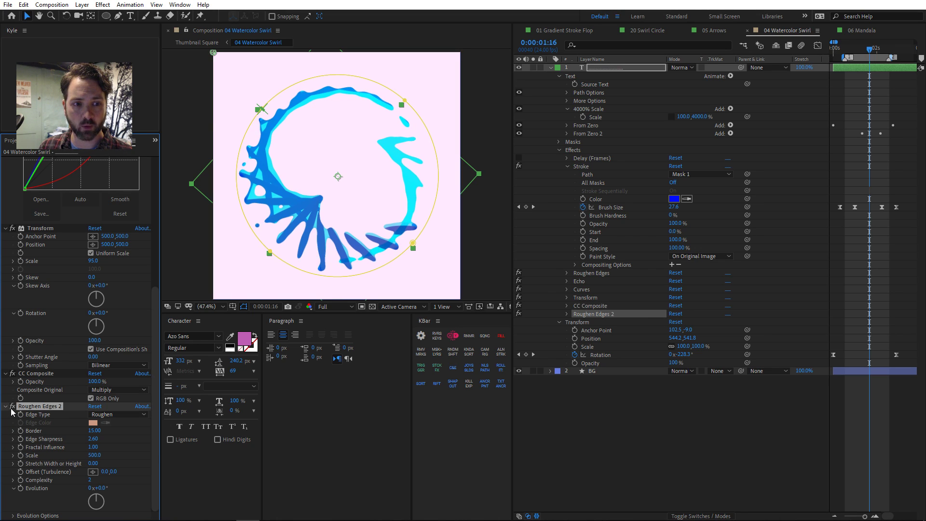
{"action": "left_click", "coordinate": [625, 409]}
{"action": "key", "text": "space"}
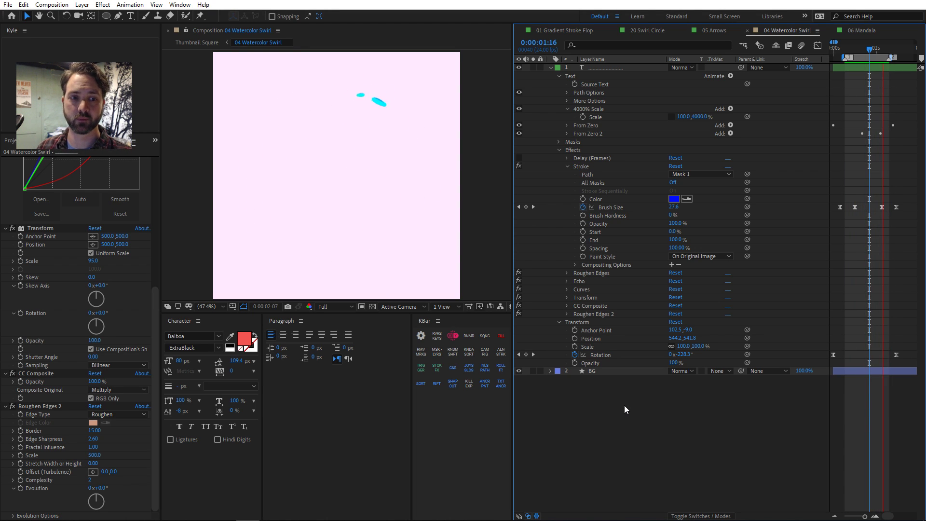
- Stop the preview and open the 02 Flame composition from the project, framing the flame in the viewer
{"action": "key", "text": "space"}
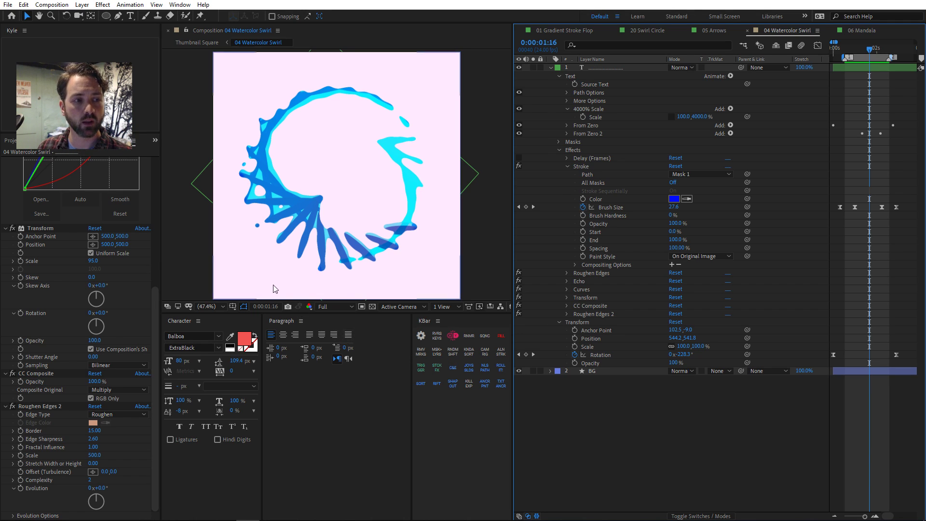
{"action": "key", "text": "ctrl+0"}
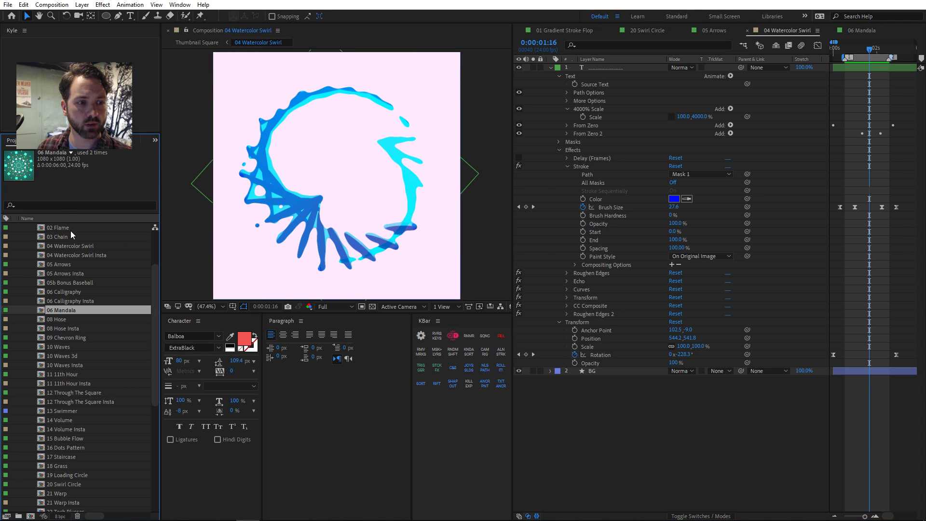
{"action": "double_click", "coordinate": [70, 231]}
{"action": "left_click_drag", "start_coordinate": [419, 172], "coordinate": [420, 202]}
{"action": "key", "text": "apostrophe"}
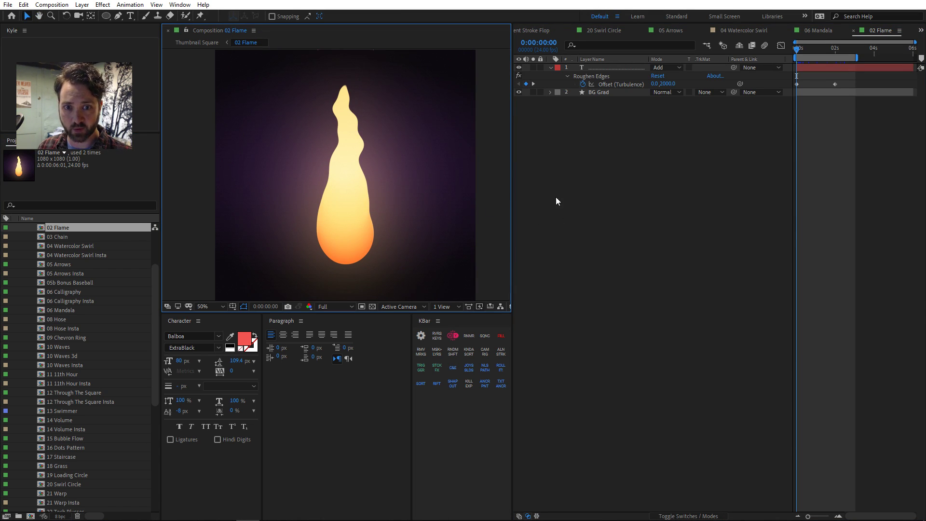
- List the flame text layer's effects and disable Gaussian Blur, Levels, Roughen Edges and Glow
{"action": "left_click", "coordinate": [606, 68]}
{"action": "key", "text": "e"}
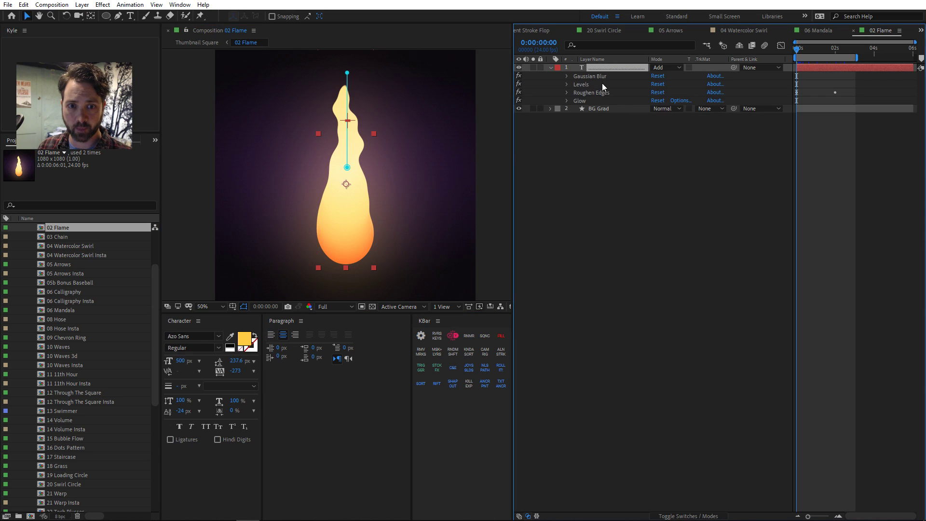
{"action": "left_click", "coordinate": [591, 139]}
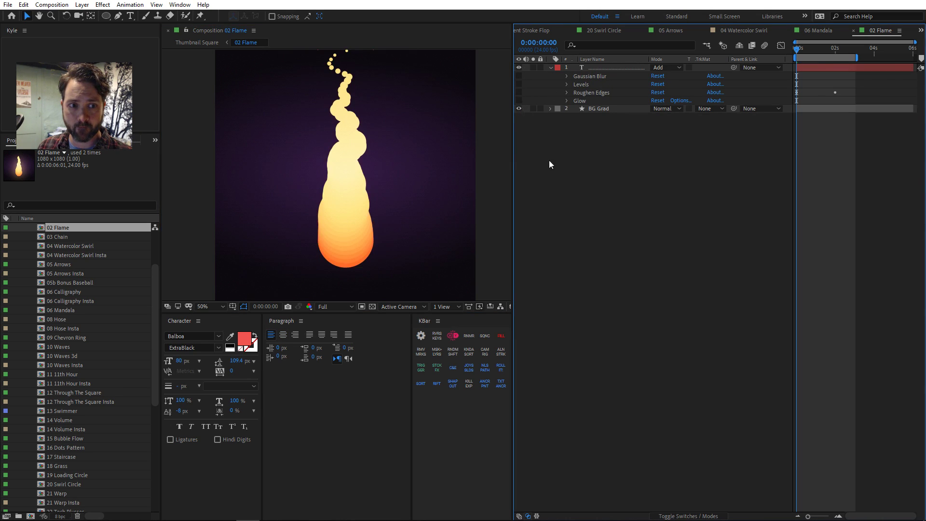
- Examine the flame's bare text shapes up close from base to tip, then fit the whole composition in view
{"action": "left_click_drag", "start_coordinate": [423, 196], "coordinate": [424, 207]}
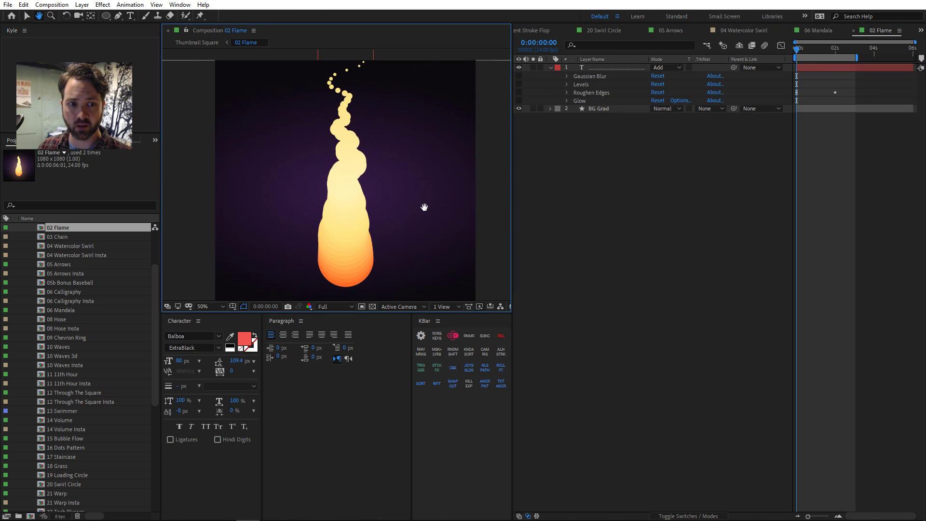
{"action": "key", "text": "v"}
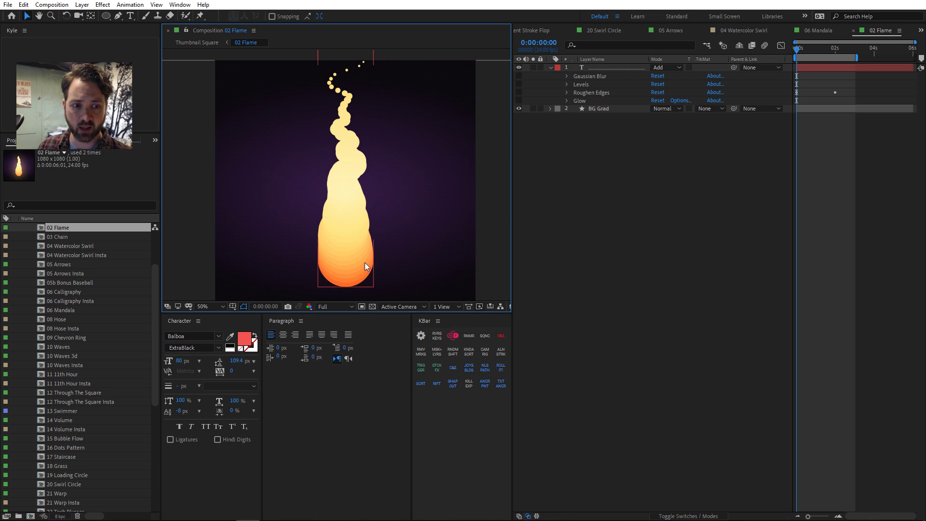
{"action": "scroll", "coordinate": [364, 262], "scroll_direction": "up", "scroll_amount": 4}
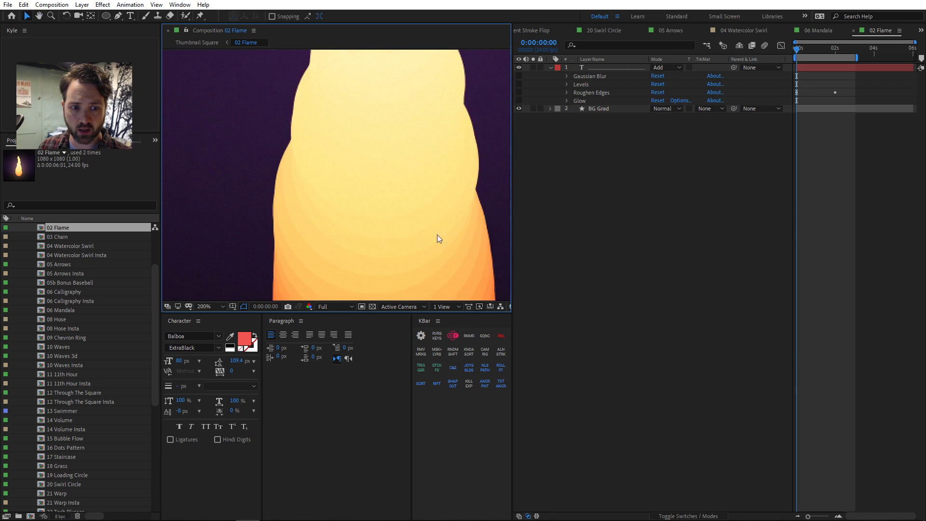
{"action": "left_click_drag", "start_coordinate": [437, 234], "coordinate": [421, 74]}
{"action": "left_click_drag", "start_coordinate": [391, 202], "coordinate": [393, 236]}
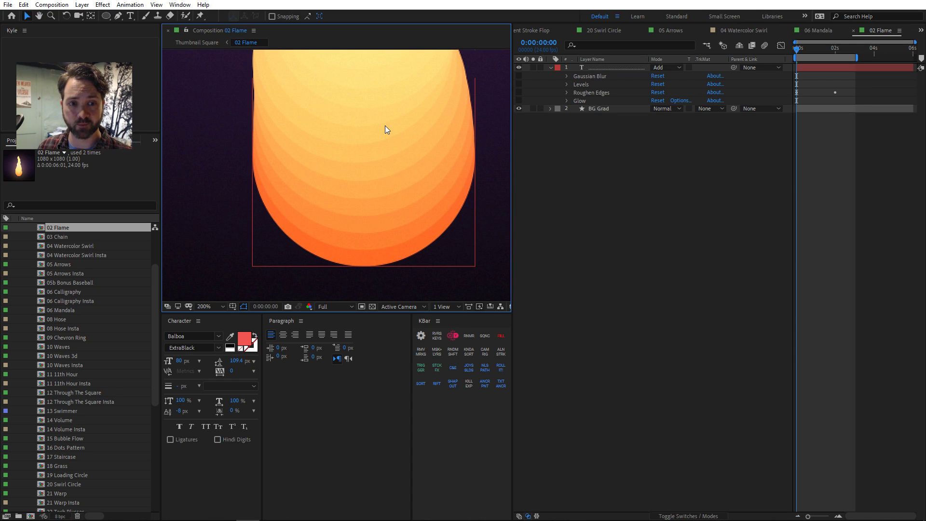
{"action": "left_click_drag", "start_coordinate": [390, 123], "coordinate": [374, 223]}
{"action": "scroll", "coordinate": [373, 224], "scroll_direction": "down", "scroll_amount": 2}
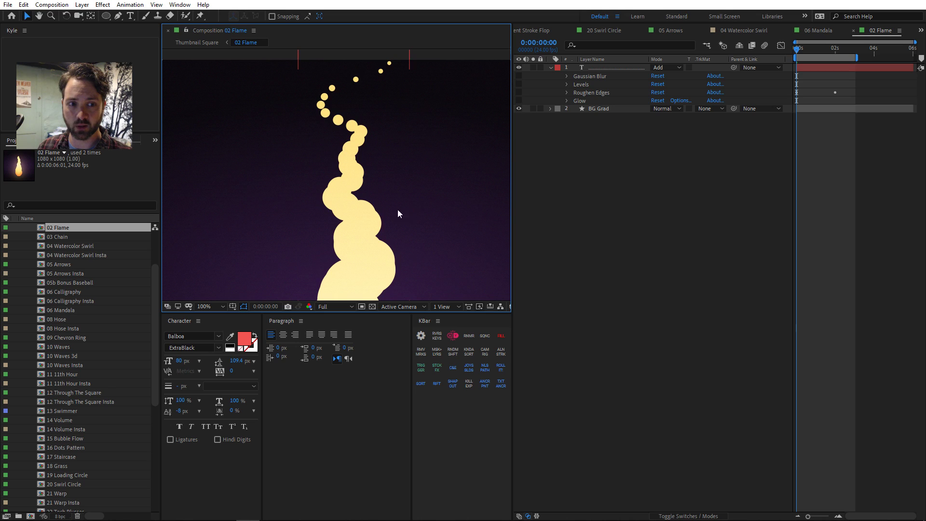
{"action": "key", "text": "shift+slash"}
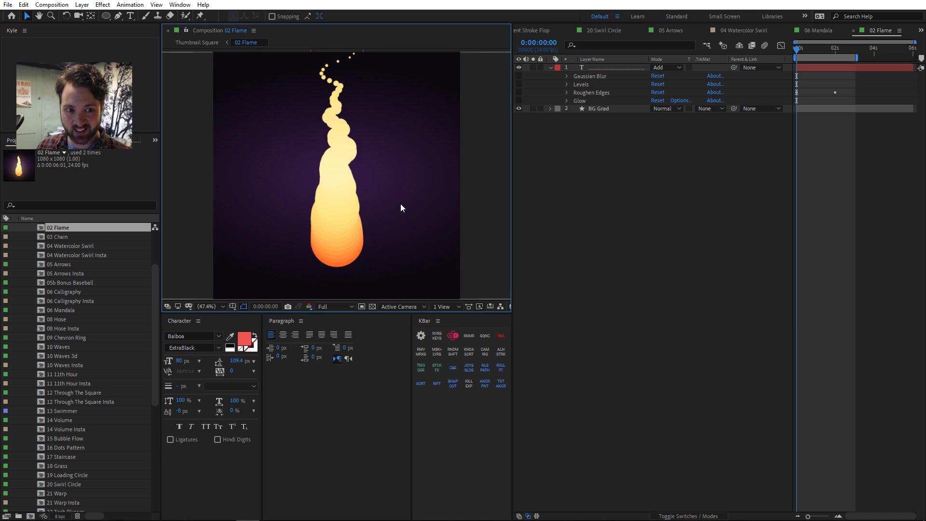
- Enable the flame's Gaussian Blur effect and show its settings, including the Vertical blur dimensions
{"action": "left_click", "coordinate": [519, 76]}
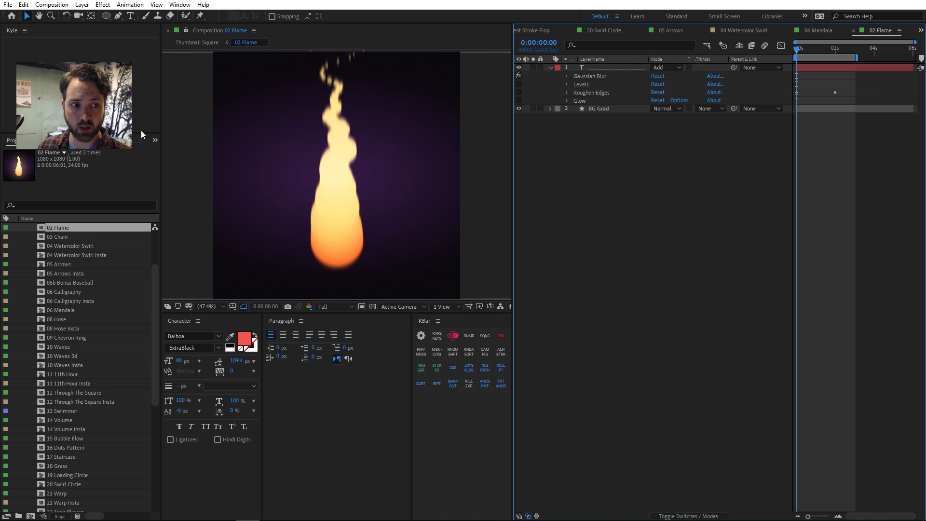
{"action": "key", "text": "F3"}
{"action": "left_click", "coordinate": [6, 161]}
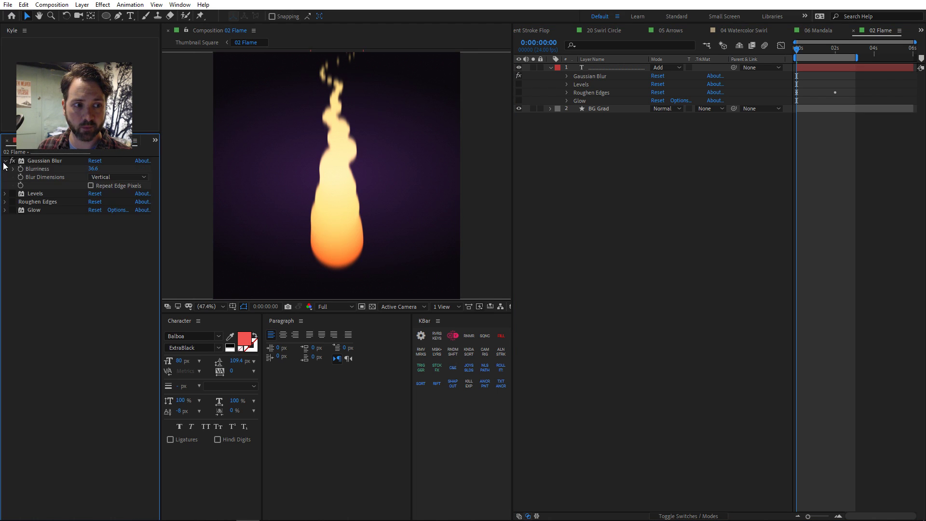
{"action": "left_click", "coordinate": [85, 177]}
{"action": "left_click", "coordinate": [79, 178]}
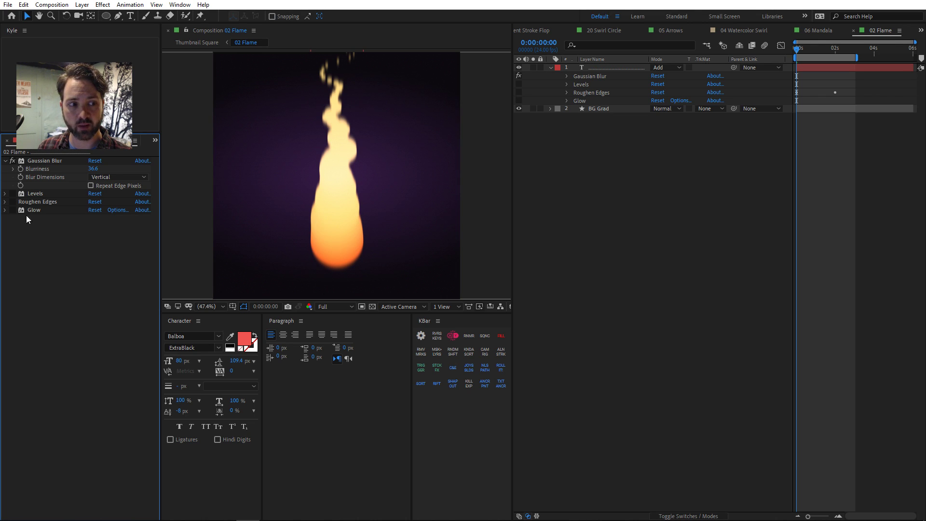
- Enable the Levels effect on the flame and expand its Alpha channel settings, widening the effect controls
{"action": "left_click", "coordinate": [5, 193]}
{"action": "left_click", "coordinate": [13, 194]}
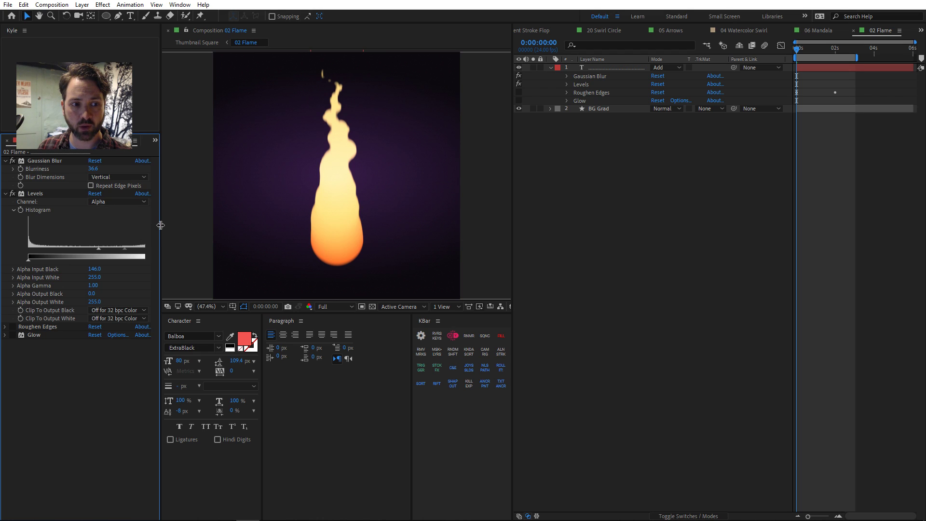
{"action": "left_click_drag", "start_coordinate": [160, 223], "coordinate": [176, 224]}
- Compare the flame with Gaussian Blur and Levels disabled and re-enabled
{"action": "left_click", "coordinate": [13, 160]}
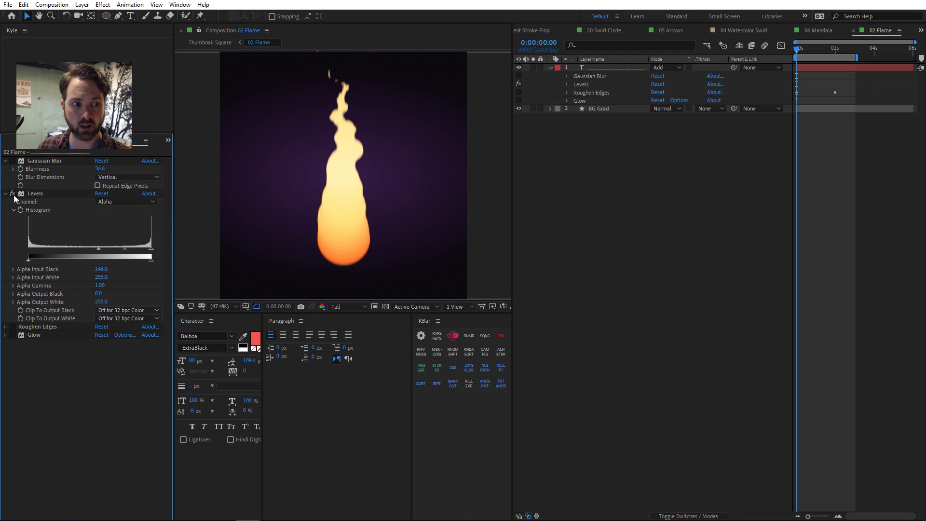
{"action": "left_click", "coordinate": [12, 193]}
{"action": "left_click", "coordinate": [13, 161]}
{"action": "left_click", "coordinate": [13, 194]}
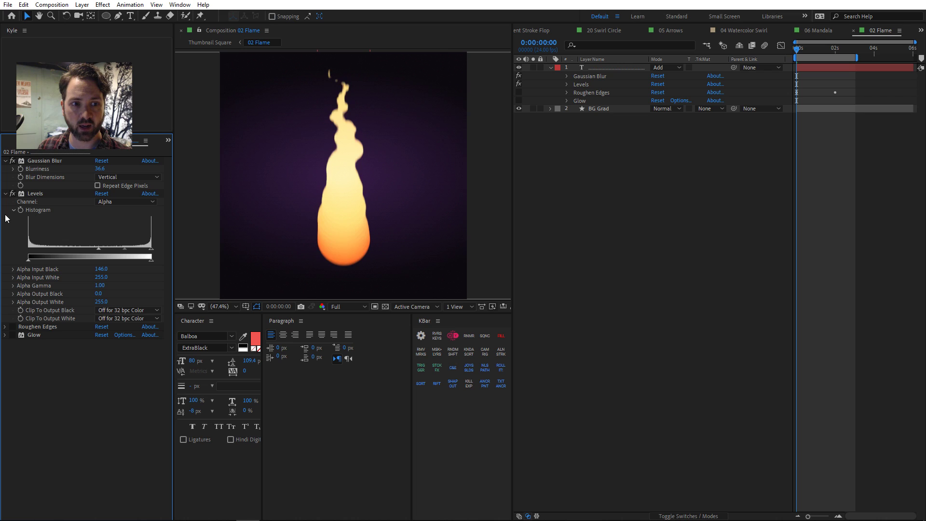
- Enable the Roughen Edges and Glow effects and play a preview of the complete flame
{"action": "left_click", "coordinate": [13, 326]}
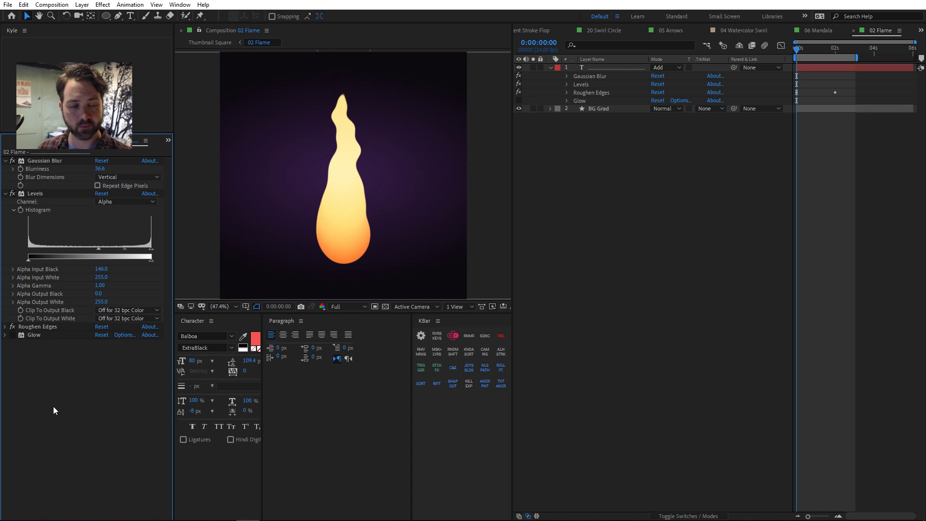
{"action": "left_click", "coordinate": [12, 335]}
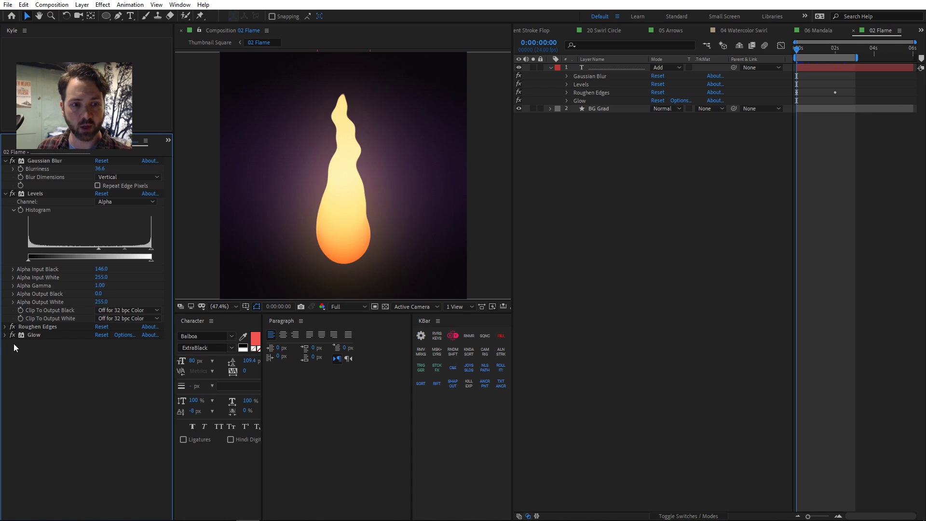
{"action": "left_click", "coordinate": [642, 184]}
{"action": "key", "text": "space"}
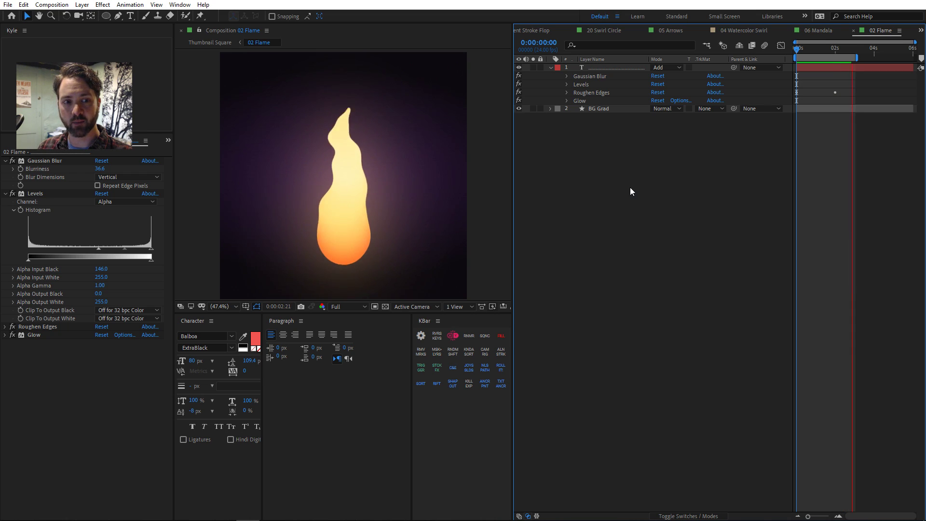
- Expand the flame layer's text animators, disable Position Wobble, and preview the flame without it
{"action": "left_click", "coordinate": [552, 68]}
{"action": "left_click", "coordinate": [551, 68]}
{"action": "left_click", "coordinate": [551, 68]}
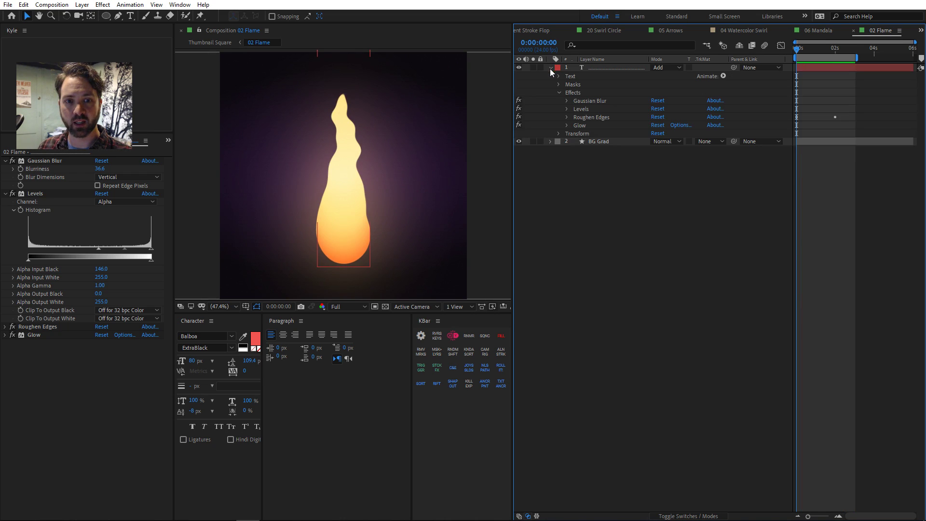
{"action": "left_click", "coordinate": [559, 77]}
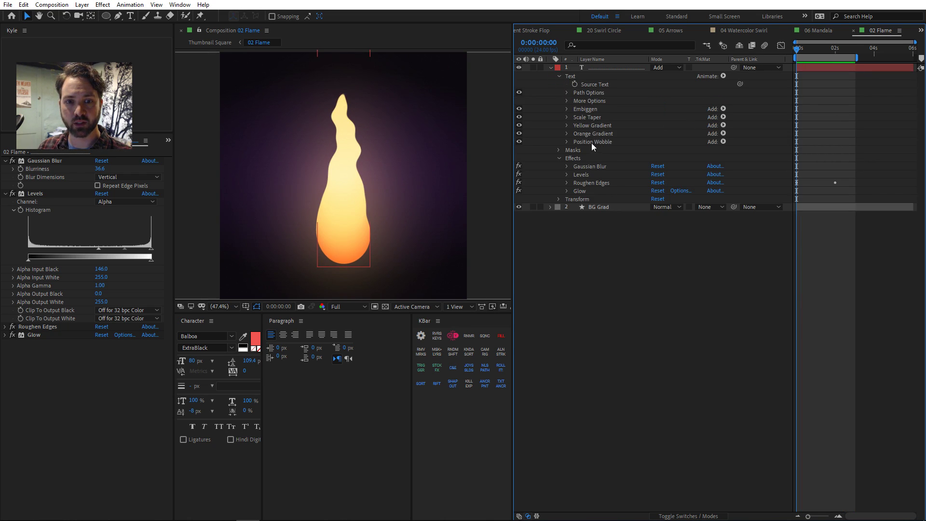
{"action": "left_click", "coordinate": [519, 141]}
{"action": "key", "text": "space"}
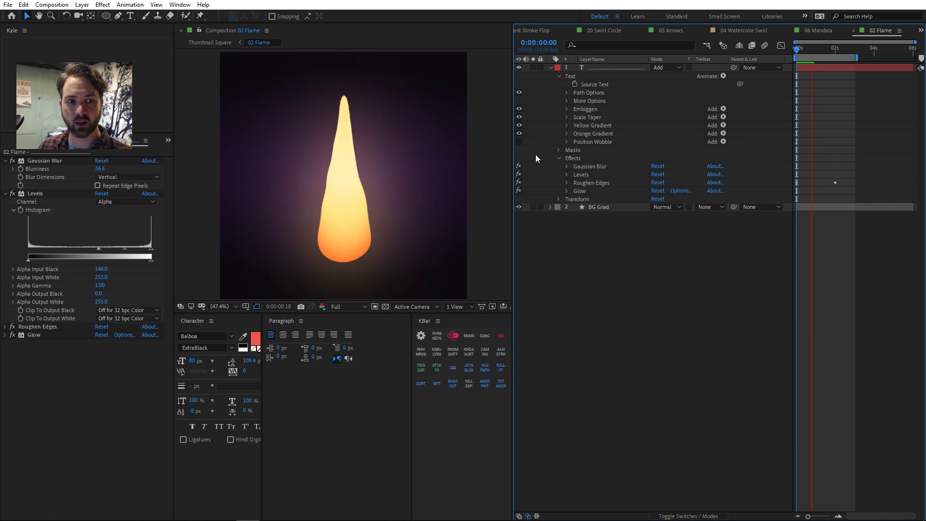
- Inspect the Scale Taper animator's properties, collapse it again, and stop the preview
{"action": "left_click", "coordinate": [584, 117]}
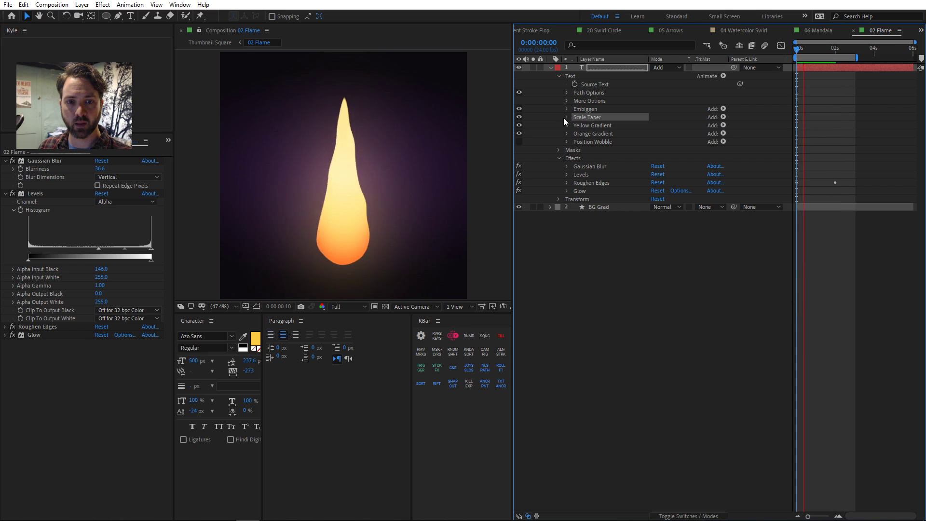
{"action": "left_click", "coordinate": [567, 117]}
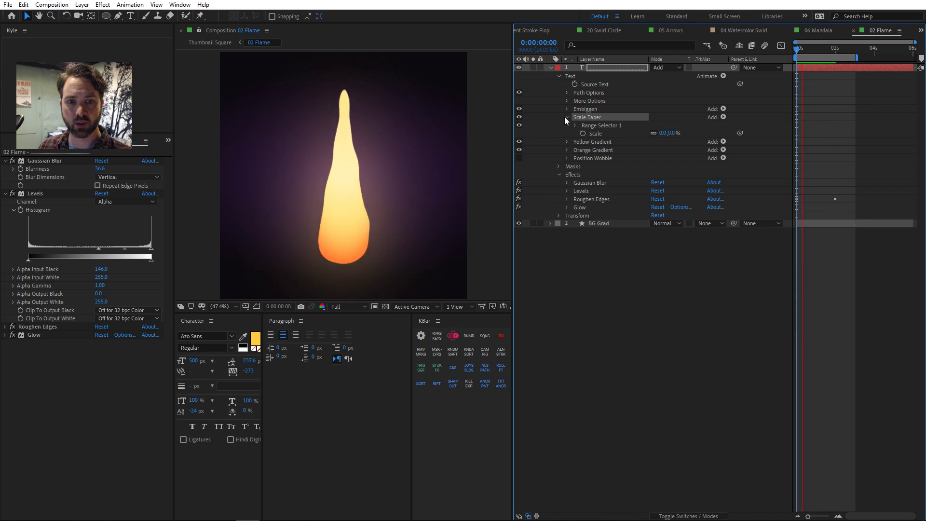
{"action": "left_click", "coordinate": [567, 118]}
{"action": "key", "text": "space"}
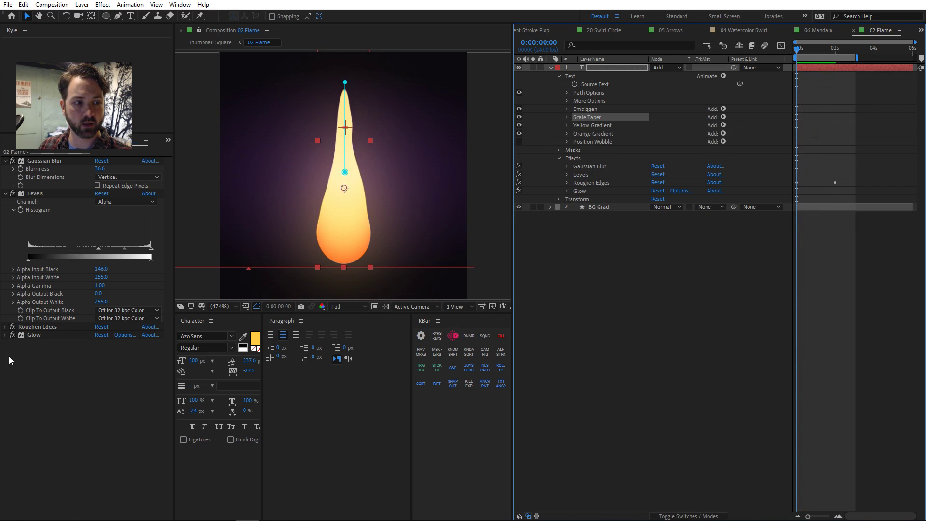
- Disable the Roughen Edges effect, deselect the layer, and preview the flame without edge distortion
{"action": "left_click", "coordinate": [13, 326]}
{"action": "left_click", "coordinate": [635, 298]}
{"action": "key", "text": "space"}
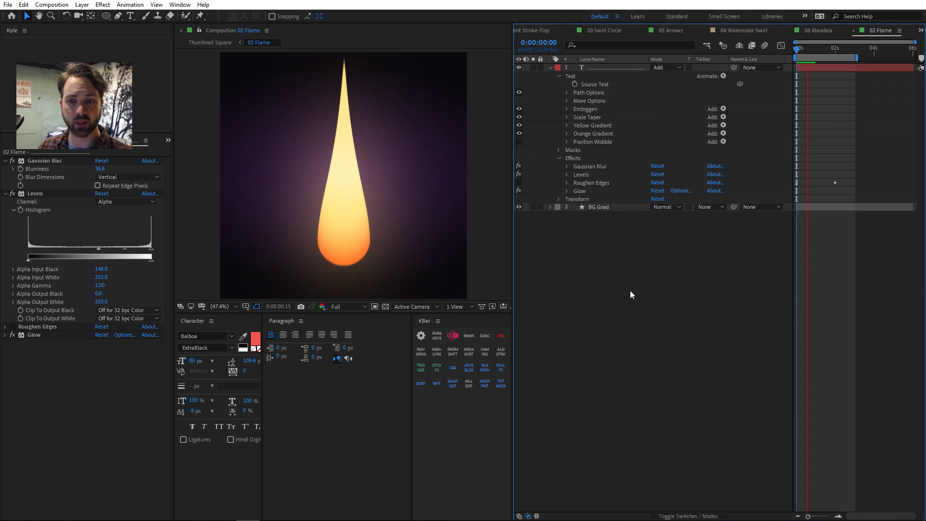
{"action": "key", "text": "space"}
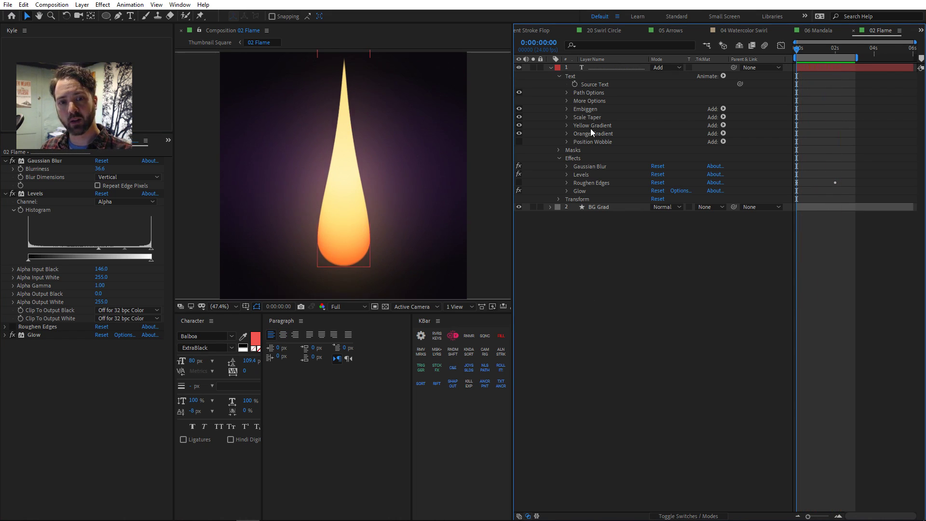
- Expand the Position Wobble animator and show the settings of its Range Selector 2
{"action": "left_click", "coordinate": [567, 141]}
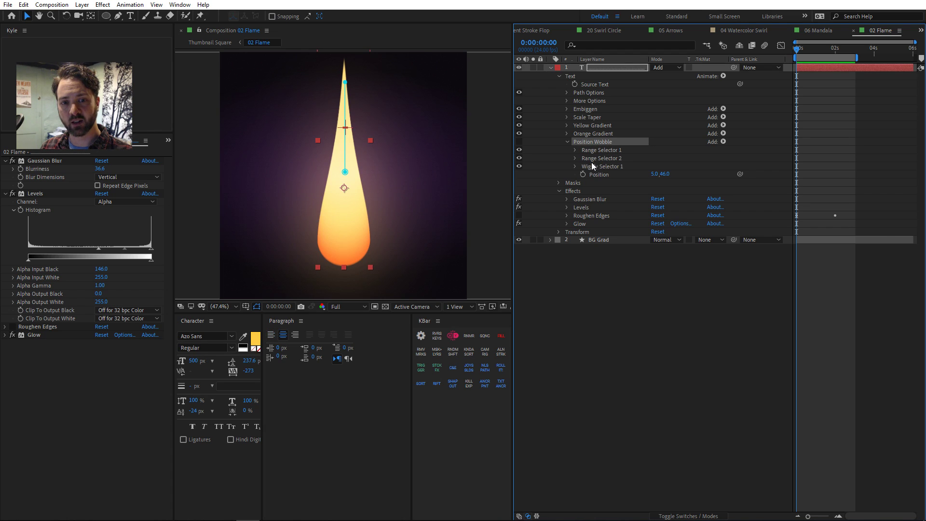
{"action": "left_click", "coordinate": [585, 159]}
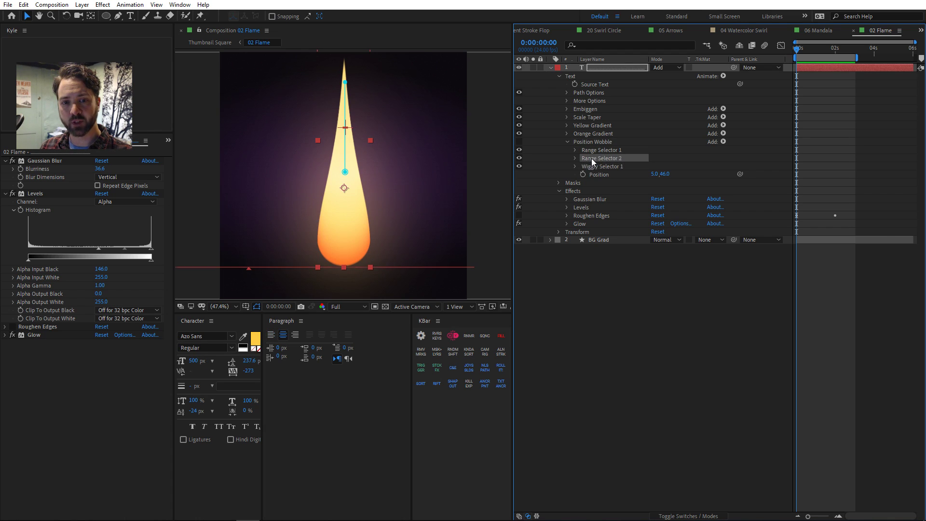
{"action": "left_click", "coordinate": [575, 158]}
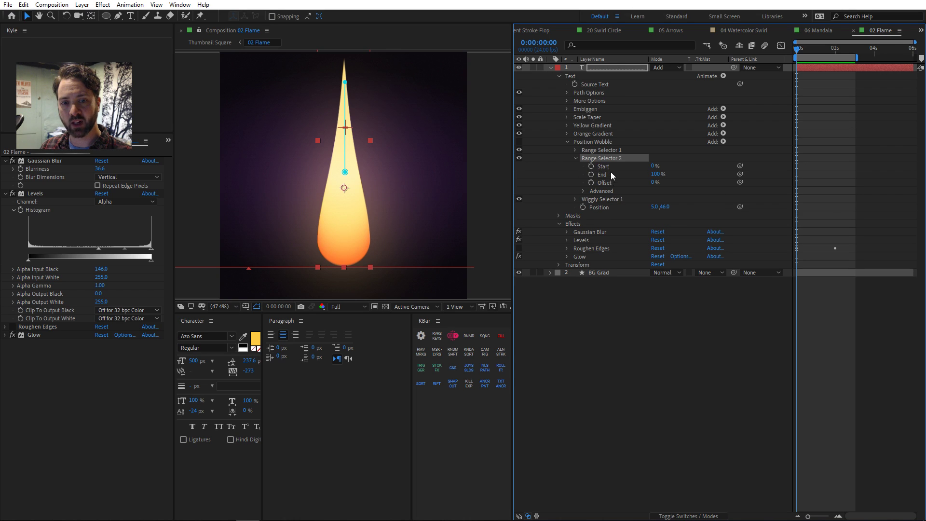
- Re-enable the Position Wobble animator and preview its motion with Roughen Edges still off
{"action": "left_click", "coordinate": [519, 142]}
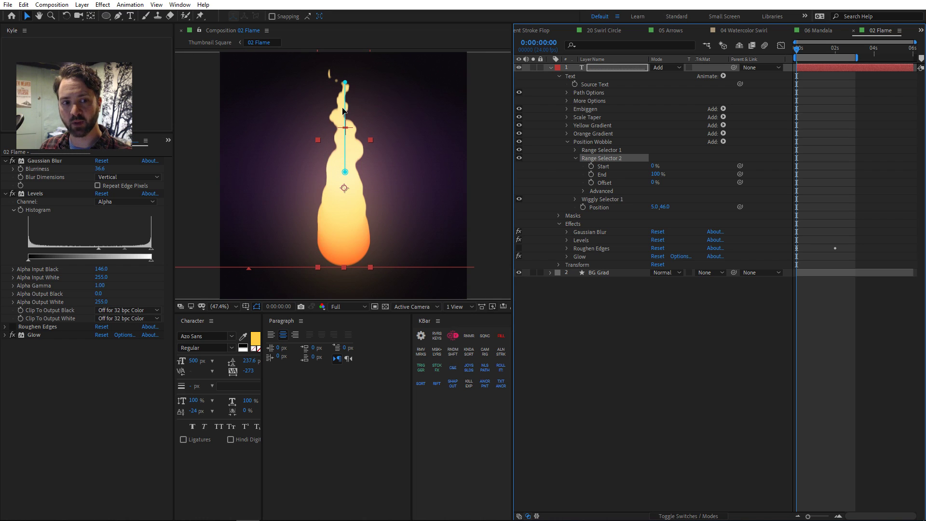
{"action": "key", "text": "space"}
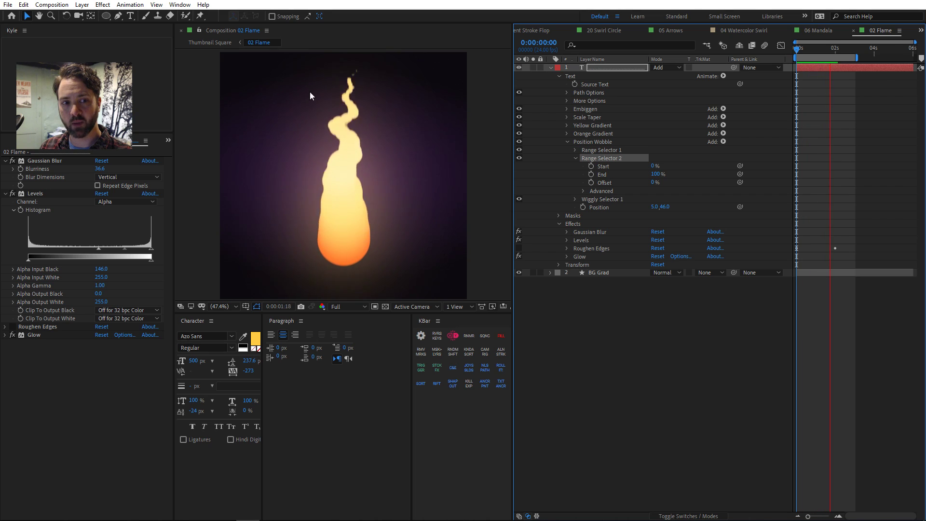
{"action": "key", "text": "space"}
- Re-enable the Roughen Edges effect and expand its settings
{"action": "left_click", "coordinate": [12, 327]}
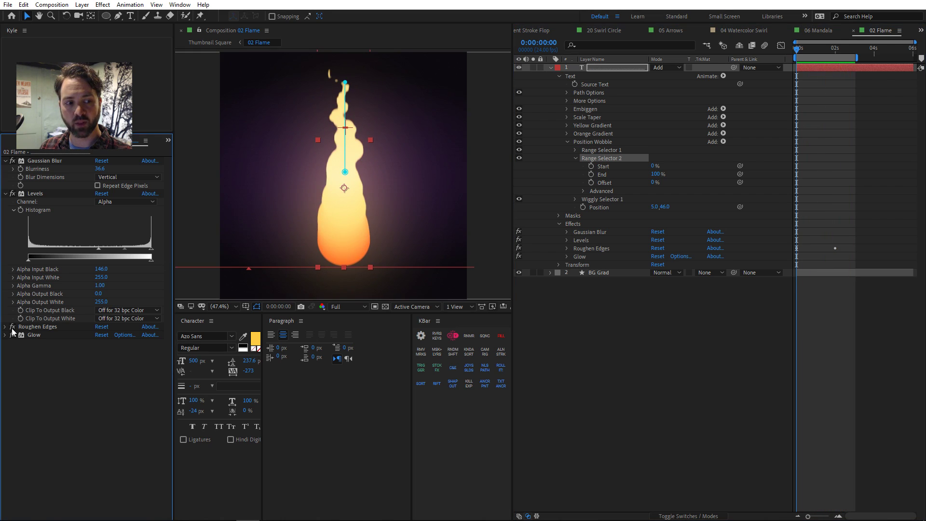
{"action": "left_click", "coordinate": [5, 327]}
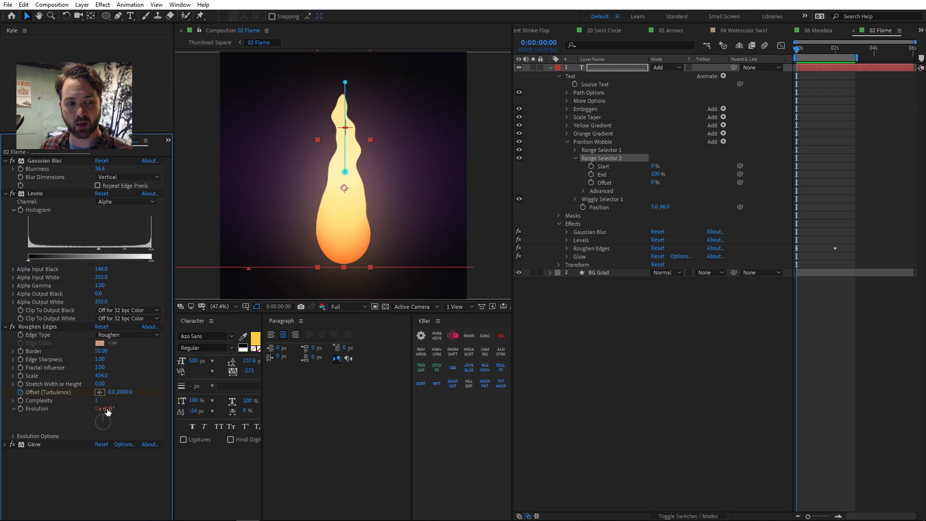
- Preview the flame animation with Roughen Edges enabled
{"action": "key", "text": "space"}
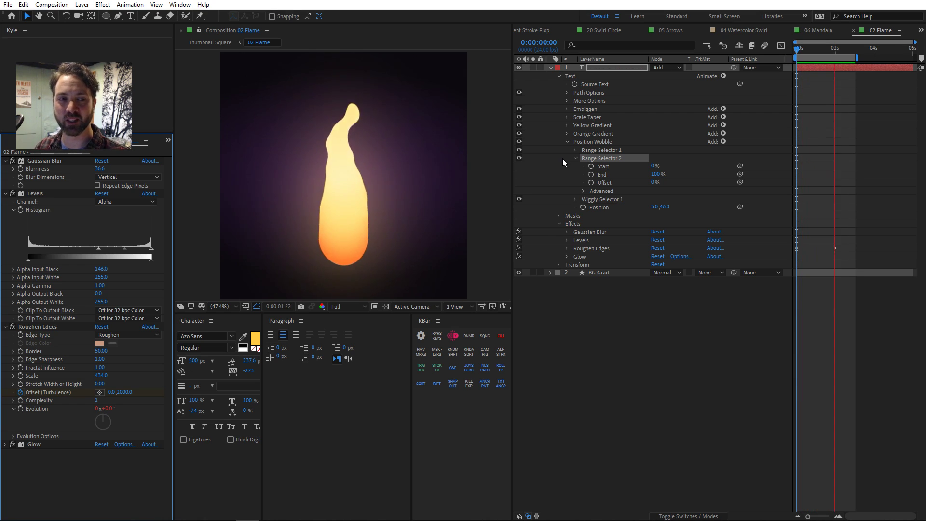
{"action": "key", "text": "space"}
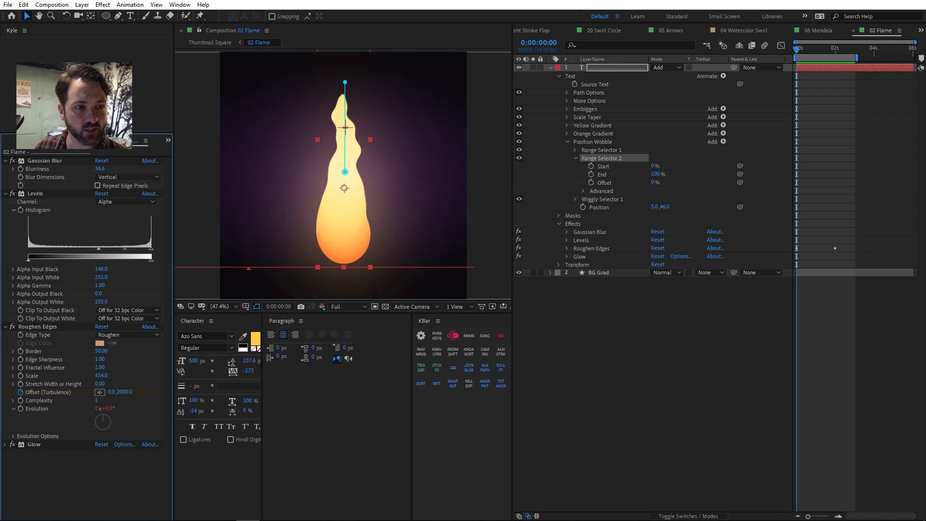
- Open the 27 Octopus composition from the project
{"action": "left_click", "coordinate": [168, 141]}
{"action": "left_click", "coordinate": [178, 149]}
{"action": "scroll", "coordinate": [96, 337], "scroll_direction": "down", "scroll_amount": 10}
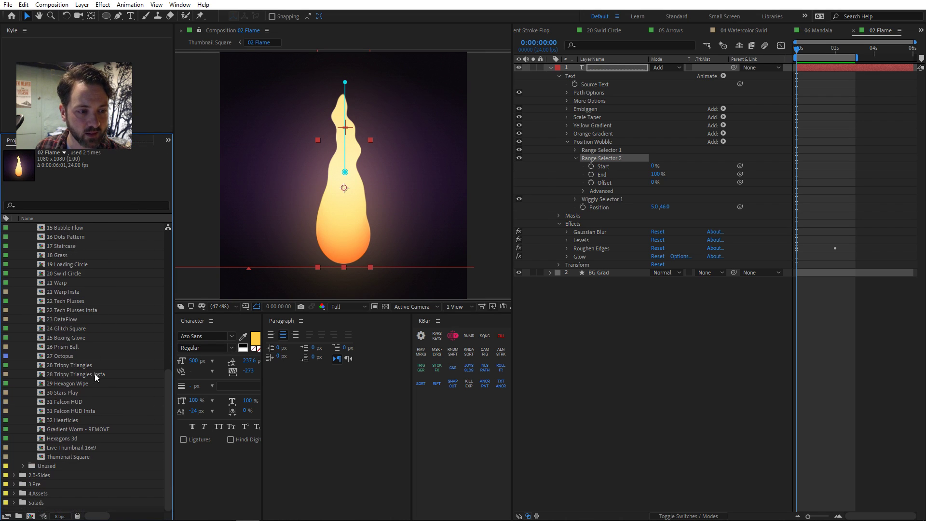
{"action": "double_click", "coordinate": [67, 357]}
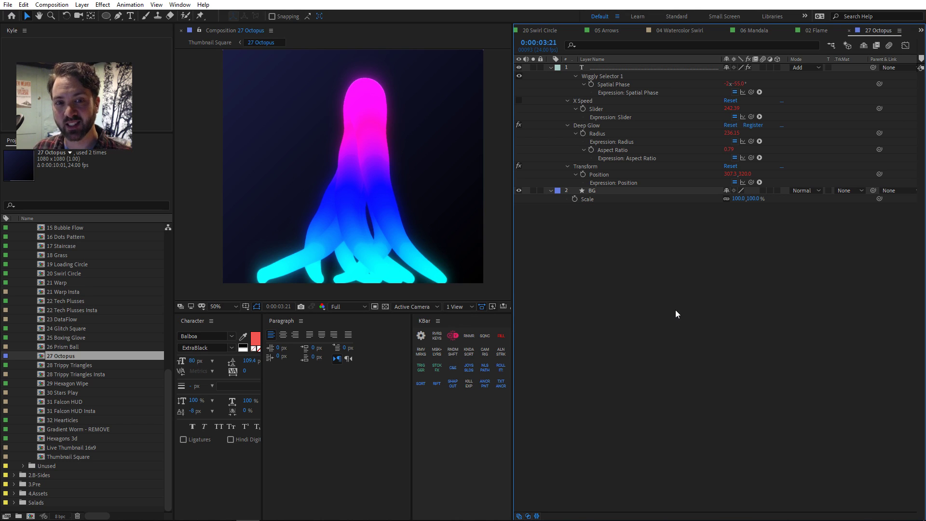
- Collapse all nested properties of the octopus text layer and list only its text animators and effects
{"action": "left_click", "coordinate": [551, 67]}
{"action": "left_click", "coordinate": [551, 68]}
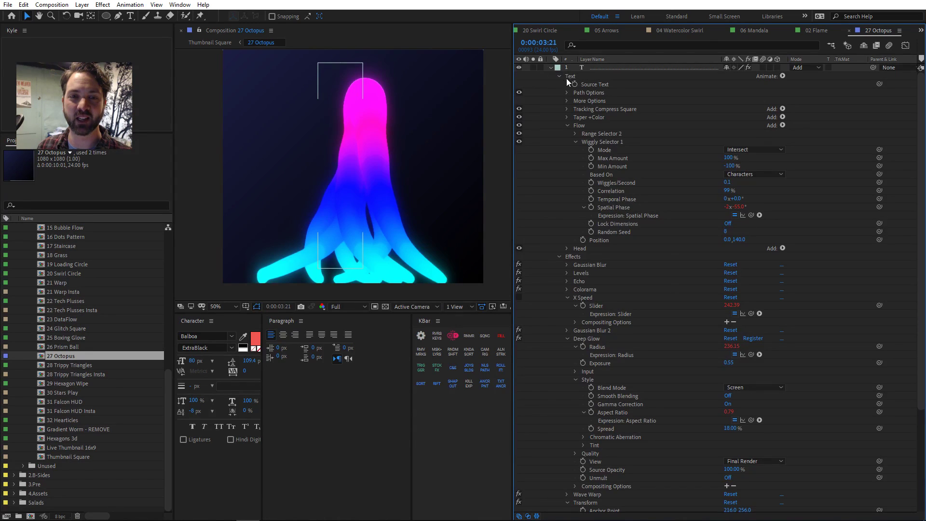
{"action": "left_click", "coordinate": [550, 68], "text": "ctrl"}
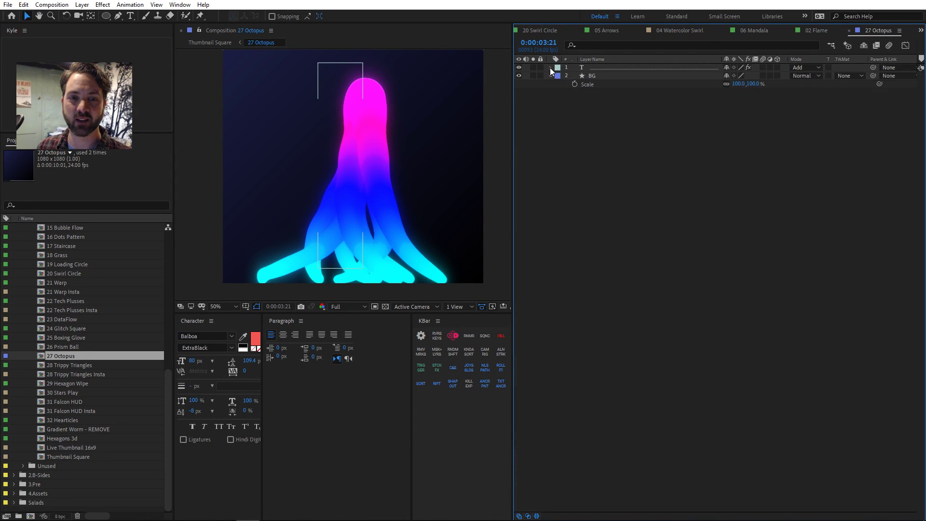
{"action": "left_click", "coordinate": [550, 67]}
{"action": "left_click", "coordinate": [559, 85]}
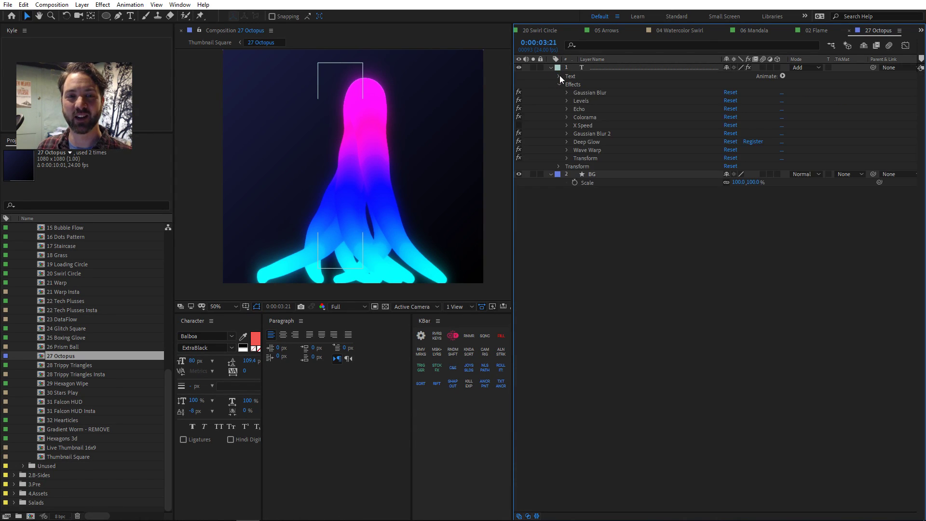
{"action": "left_click", "coordinate": [559, 76]}
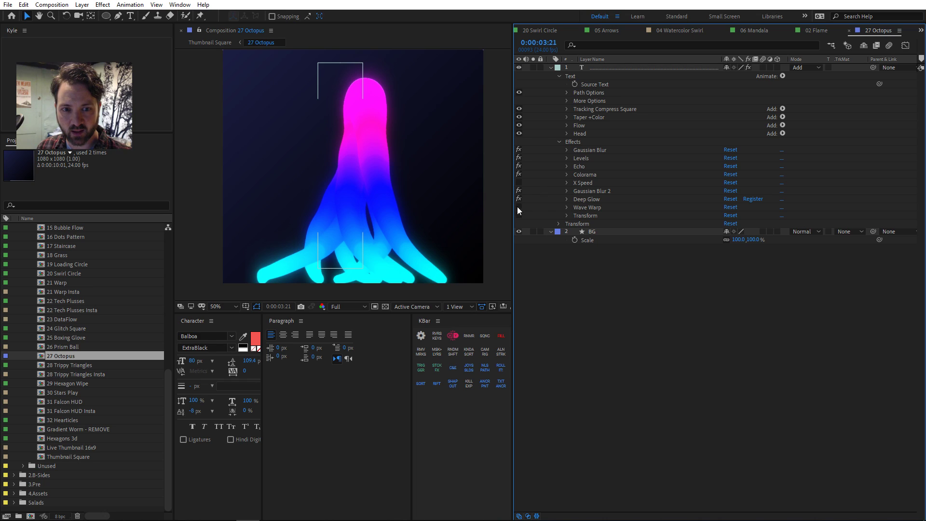
- Disable all effects and all four text animators on the octopus text layer to expose the bare row of dots
{"action": "left_click_drag", "start_coordinate": [519, 158], "coordinate": [520, 150]}
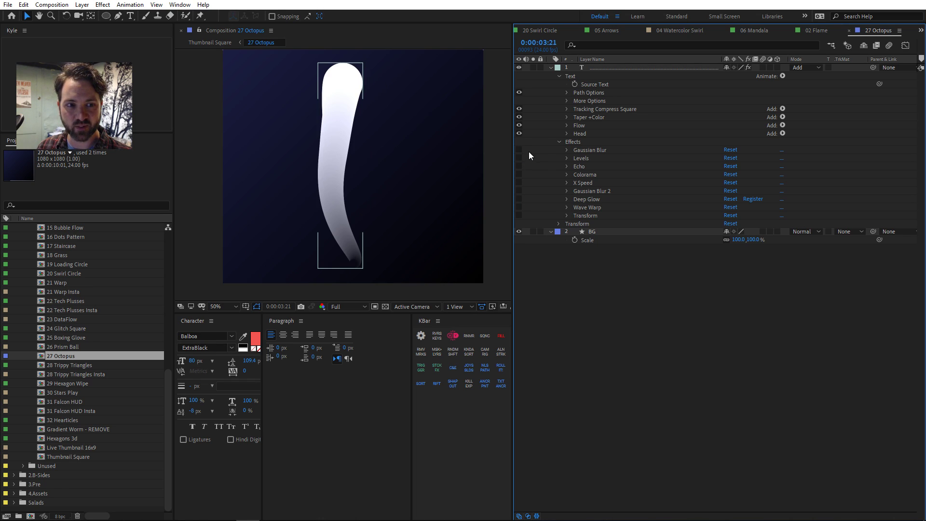
{"action": "left_click", "coordinate": [516, 110]}
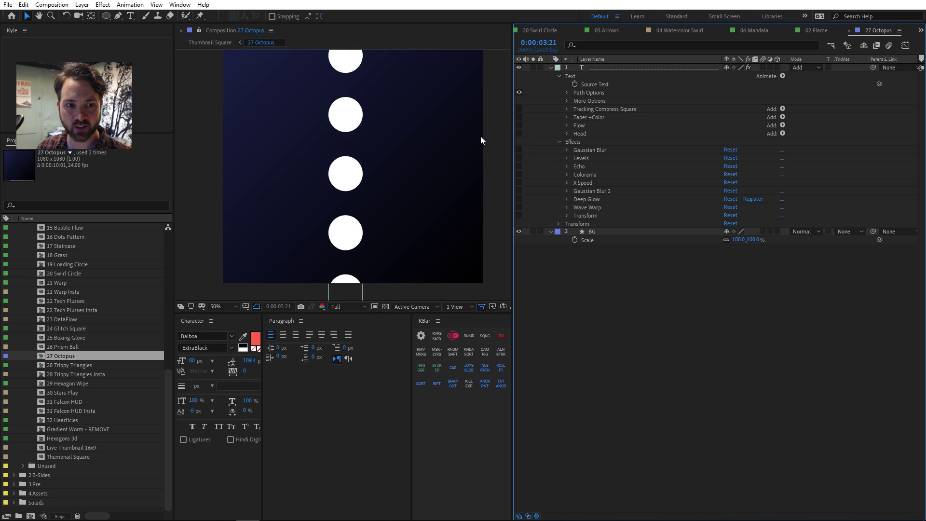
{"action": "scroll", "coordinate": [421, 172], "scroll_direction": "down", "scroll_amount": 6}
{"action": "scroll", "coordinate": [411, 176], "scroll_direction": "up", "scroll_amount": 4}
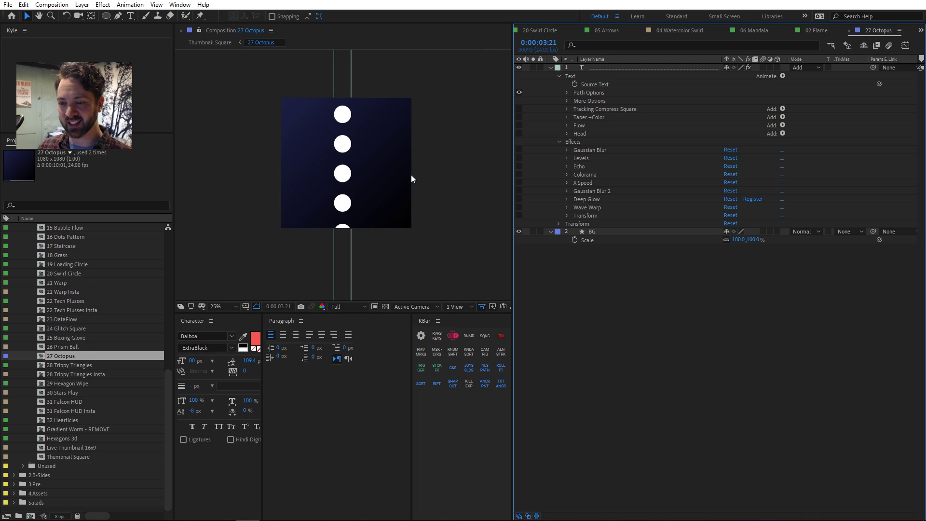
- Show the text layer's Path Options and Transform properties, try a different Rotation, and undo it
{"action": "left_click", "coordinate": [567, 92]}
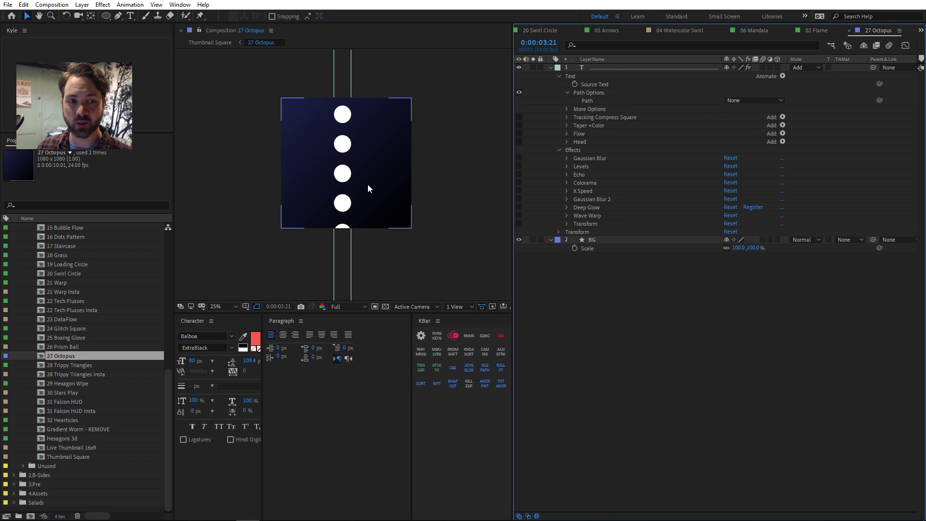
{"action": "left_click", "coordinate": [557, 233]}
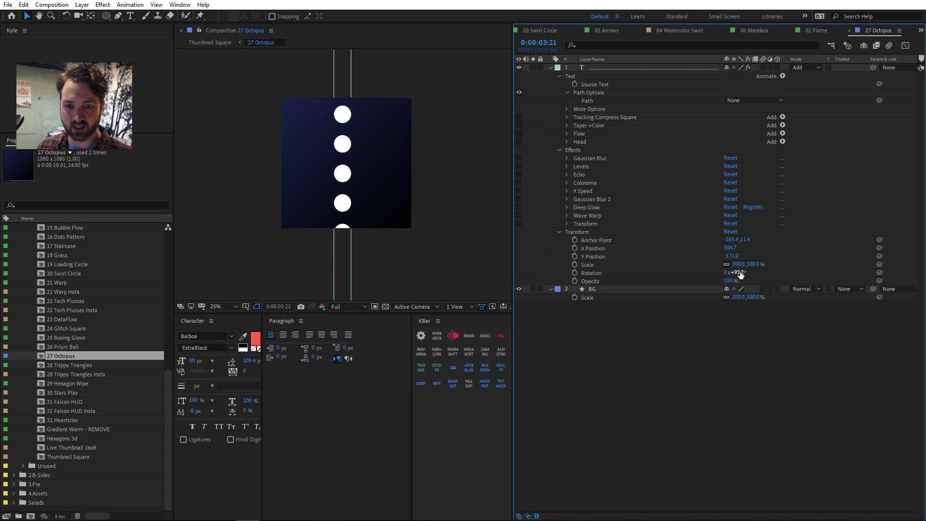
{"action": "mouse_move", "coordinate": [745, 274]}
{"action": "left_mouse_down"}
{"action": "mouse_move", "coordinate": [787, 272]}
{"action": "mouse_move", "coordinate": [762, 269]}
{"action": "left_mouse_up"}
{"action": "key", "text": "ctrl+z"}
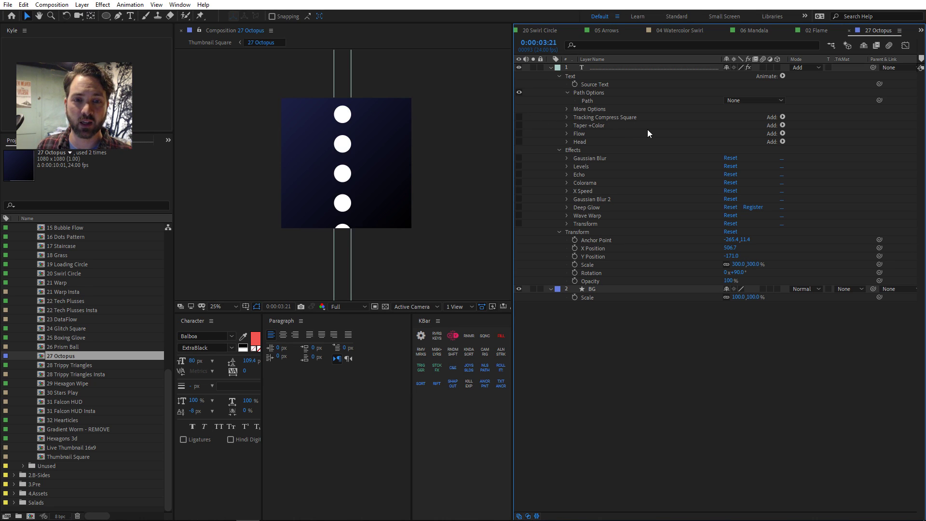
- Expand the Tracking Compress Square animator and re-enable it
{"action": "left_click", "coordinate": [625, 117]}
{"action": "left_click", "coordinate": [567, 117]}
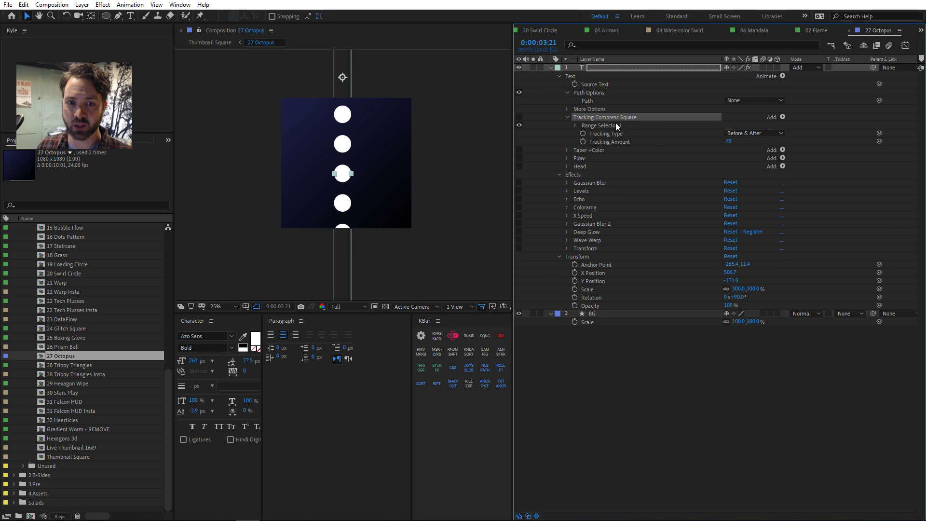
{"action": "left_click", "coordinate": [519, 117]}
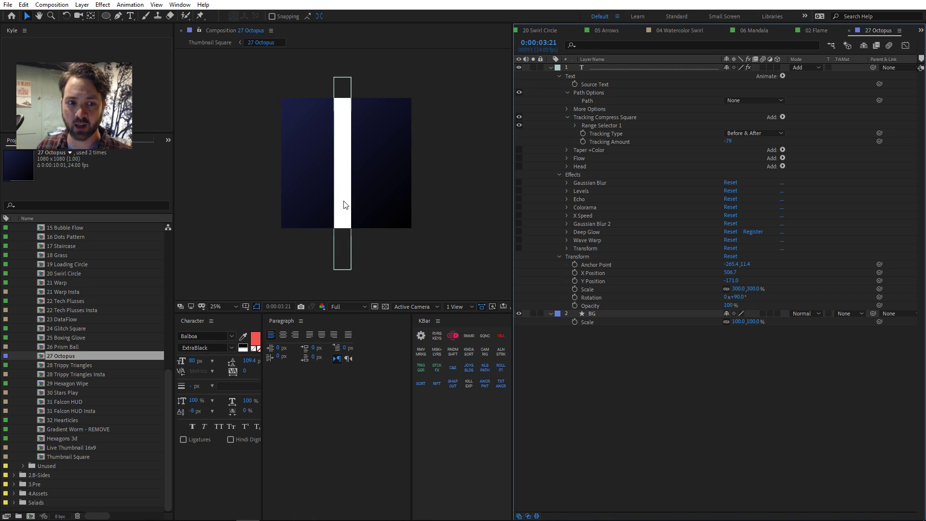
- Hide the text layer and create a 1080 × 1080 px deep orange solid
{"action": "left_click", "coordinate": [519, 67]}
{"action": "key", "text": "ctrl+y"}
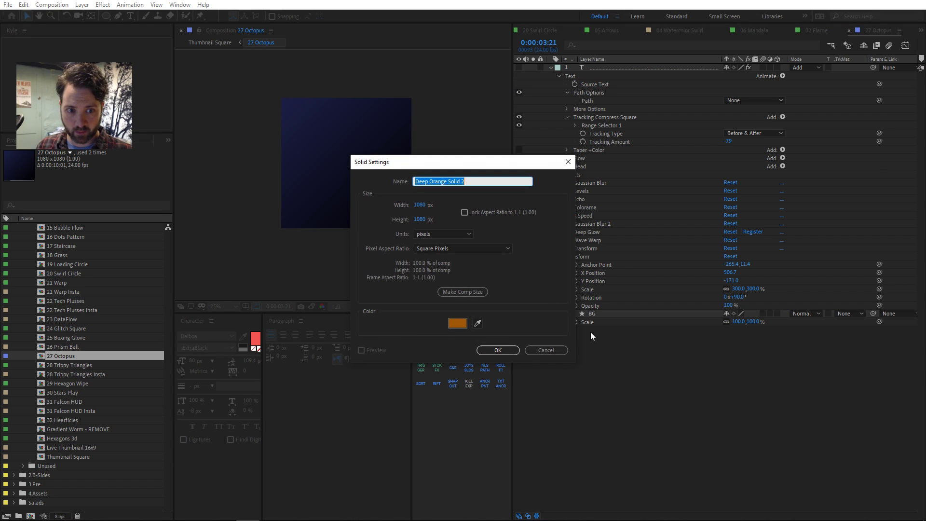
{"action": "left_click", "coordinate": [497, 348]}
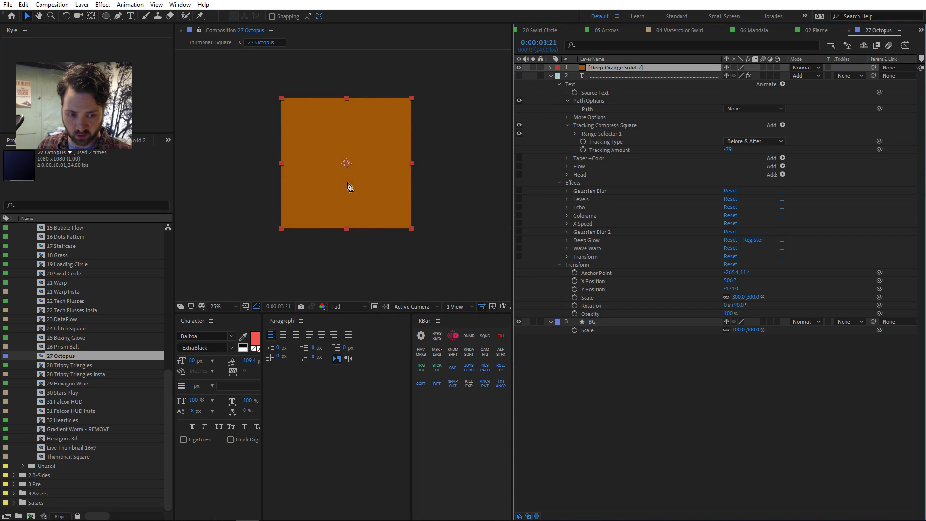
- Draw an open, arched two-point mask path across the middle of the orange solid
{"action": "key", "text": "g"}
{"action": "left_click_drag", "start_coordinate": [312, 189], "coordinate": [320, 160]}
{"action": "left_click_drag", "start_coordinate": [389, 151], "coordinate": [401, 190]}
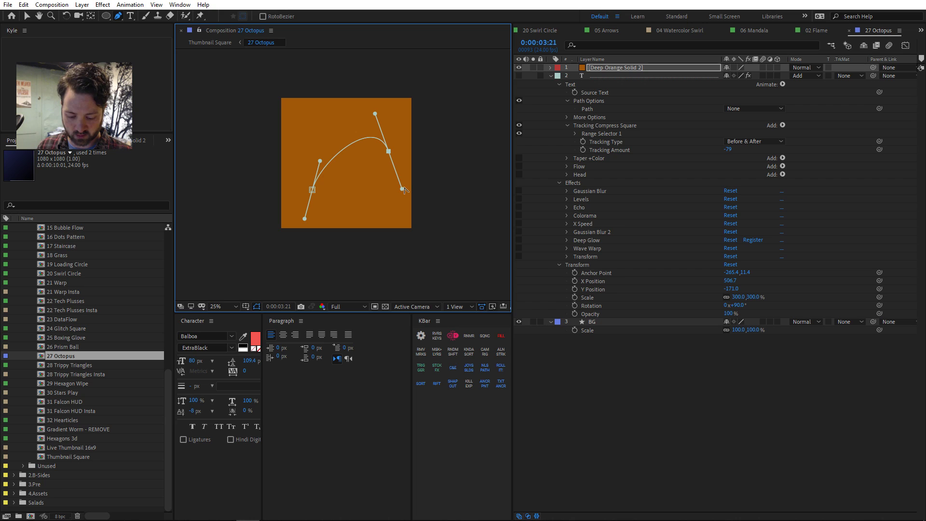
- Apply the Stroke effect to the orange solid's mask path
{"action": "key", "text": "ctrl+space"}
{"action": "type", "text": "strok"}
{"action": "key", "text": "Return"}
{"action": "key", "text": "v"}
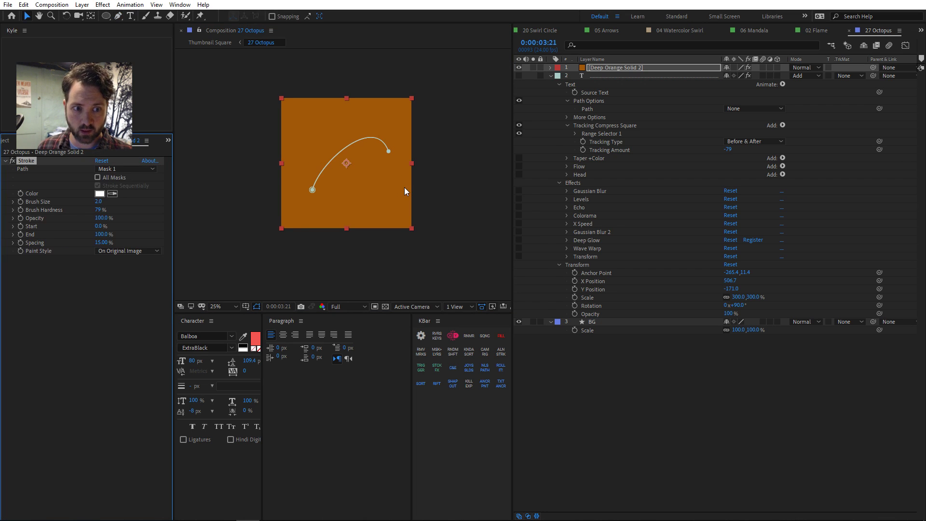
- Set the Stroke effect's Brush Size to 32.4 and its Spacing to 100% to break the line into separate dots
{"action": "scroll", "coordinate": [337, 161], "scroll_direction": "up", "scroll_amount": 1}
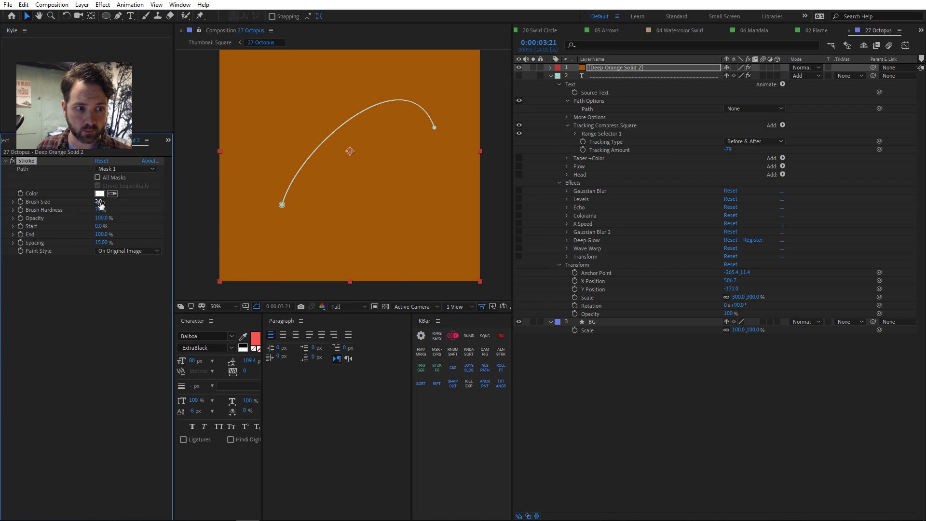
{"action": "mouse_move", "coordinate": [99, 202]}
{"action": "left_mouse_down"}
{"action": "mouse_move", "coordinate": [238, 205]}
{"action": "mouse_move", "coordinate": [316, 224]}
{"action": "left_mouse_up"}
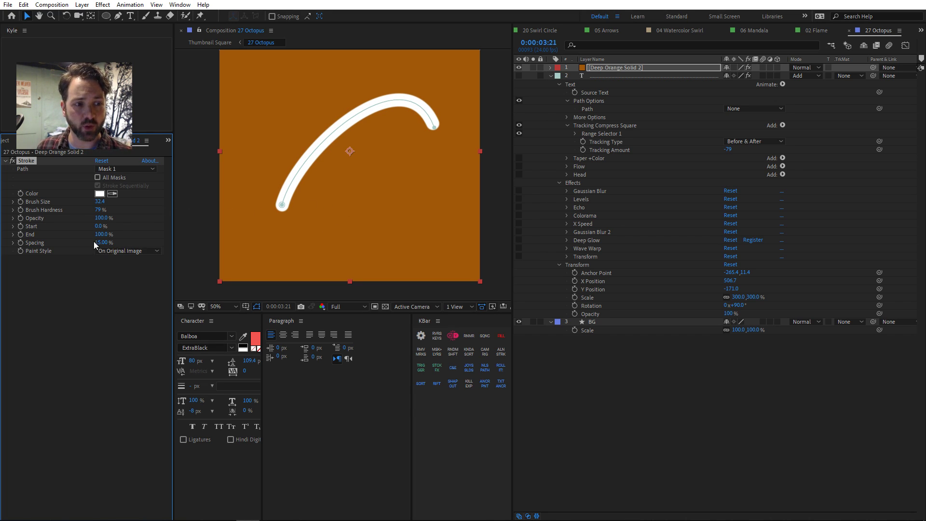
{"action": "left_click_drag", "start_coordinate": [99, 243], "coordinate": [163, 247]}
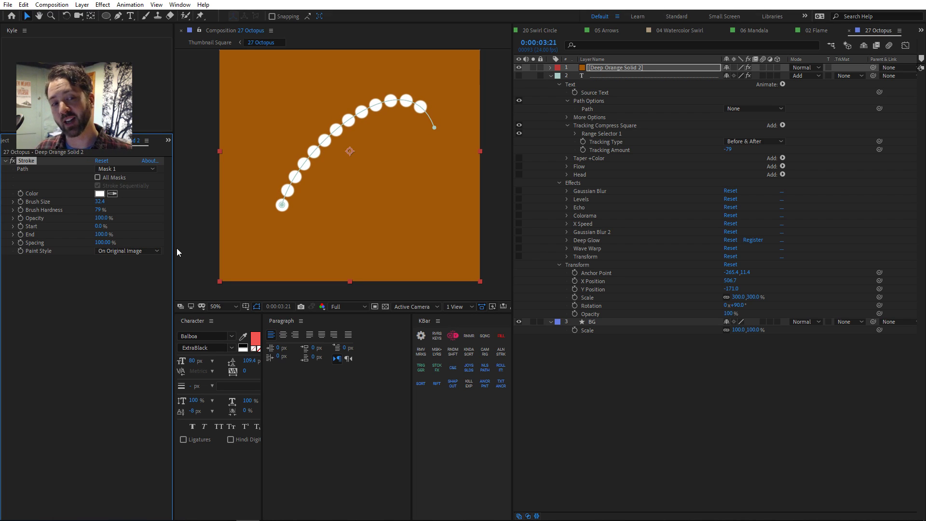
{"action": "mouse_move", "coordinate": [112, 242]}
{"action": "left_mouse_down"}
{"action": "mouse_move", "coordinate": [72, 241]}
{"action": "mouse_move", "coordinate": [146, 235]}
{"action": "left_mouse_up"}
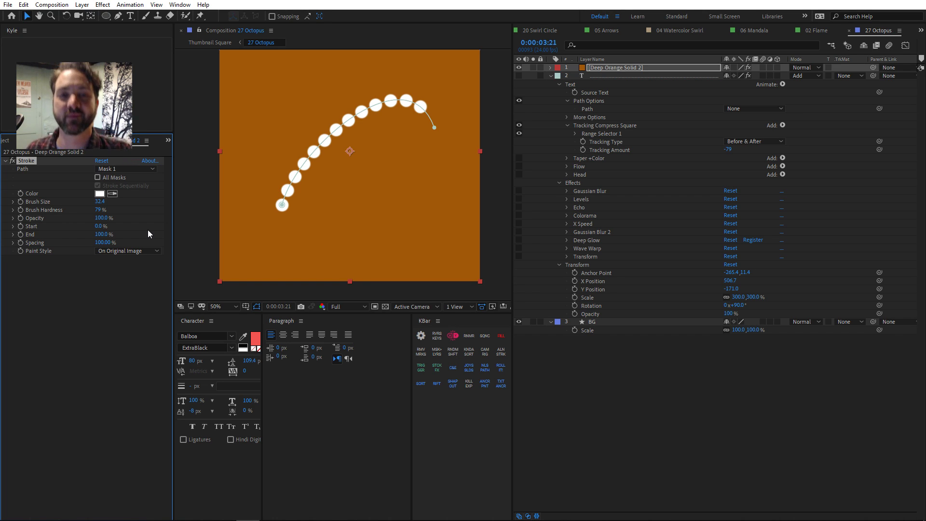
- Delete the orange solid and make the octopus text layer visible again
{"action": "left_click", "coordinate": [601, 68]}
{"action": "key", "text": "Delete"}
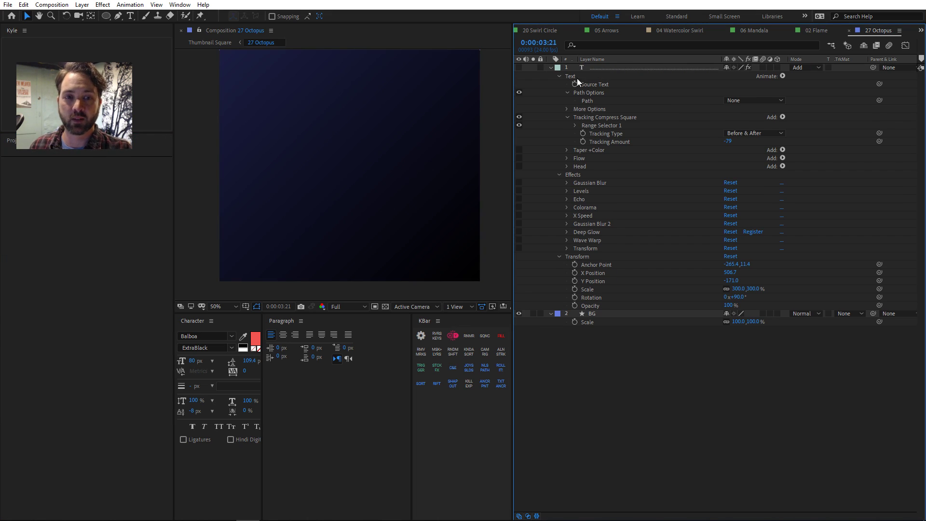
{"action": "left_click", "coordinate": [519, 68]}
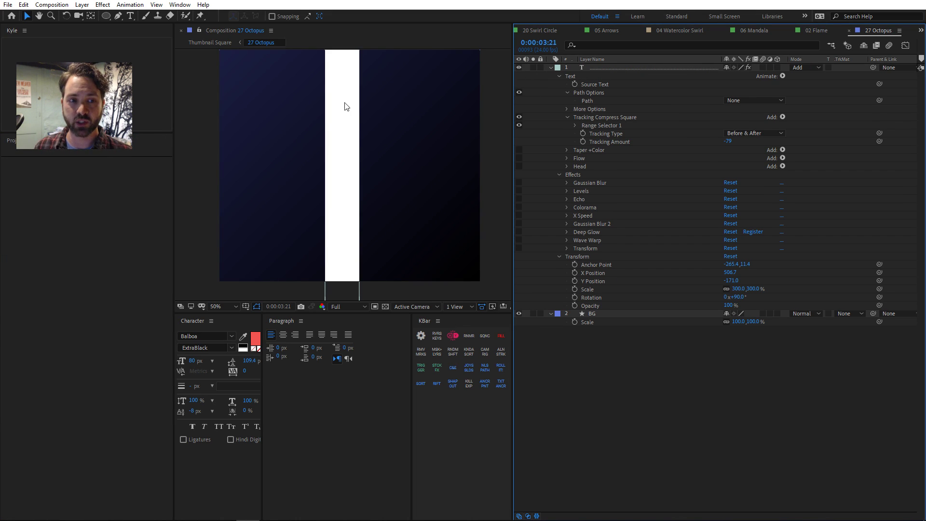
- Enable the Taper +Color animator, expand its properties, and select its Scale
{"action": "left_click", "coordinate": [569, 150]}
{"action": "left_click", "coordinate": [519, 150]}
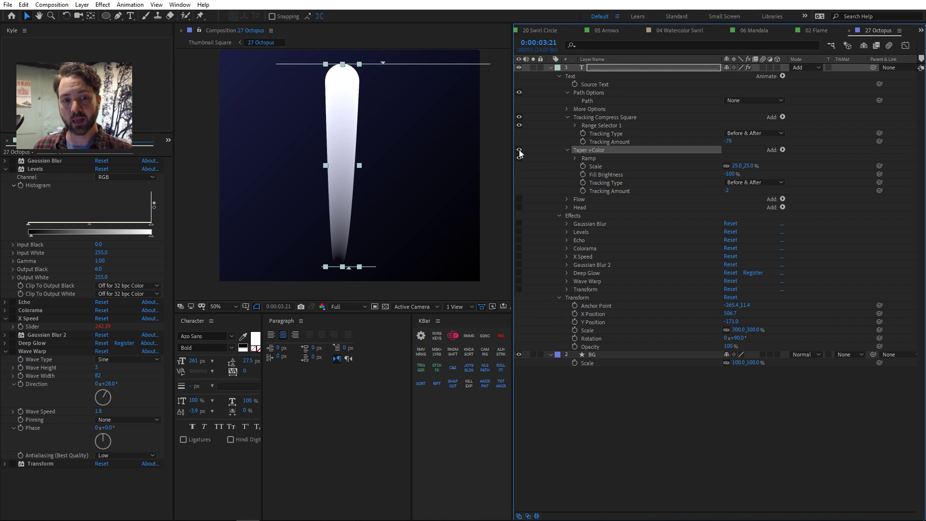
{"action": "left_click", "coordinate": [519, 158]}
{"action": "left_click", "coordinate": [610, 166]}
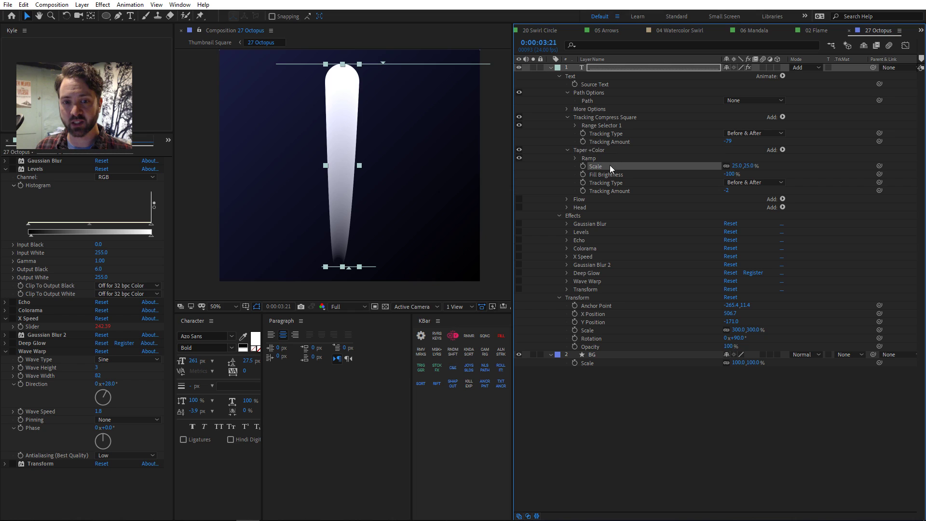
- Expand the Ramp selector of Taper +Color and examine its Advanced settings
{"action": "left_click", "coordinate": [575, 158]}
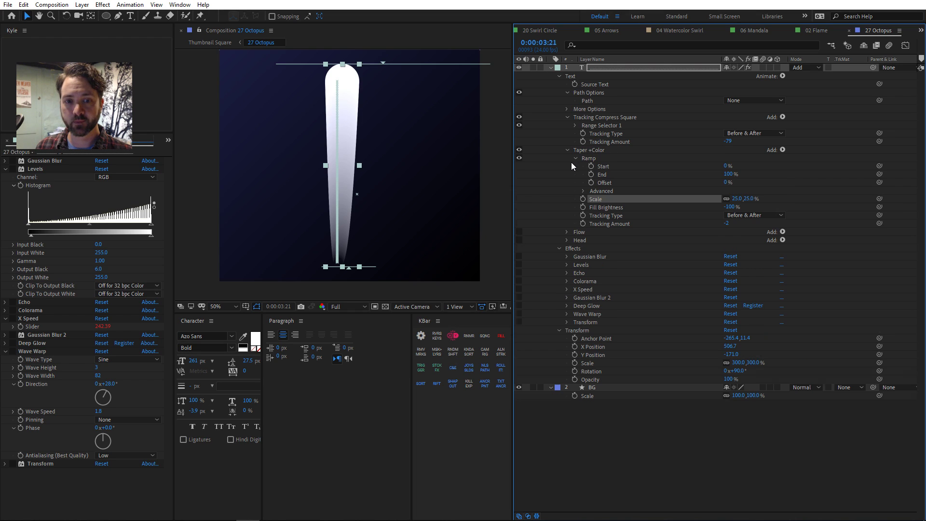
{"action": "left_click", "coordinate": [583, 191]}
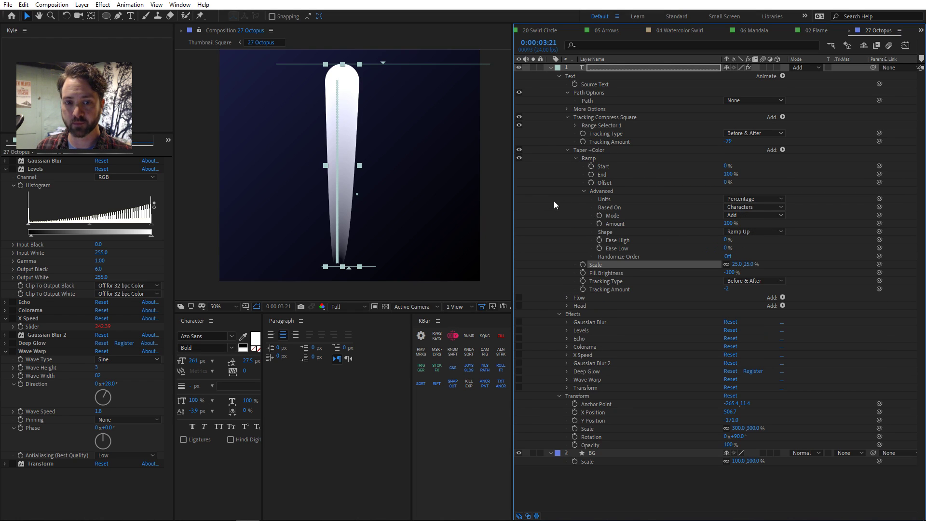
{"action": "left_click", "coordinate": [583, 191]}
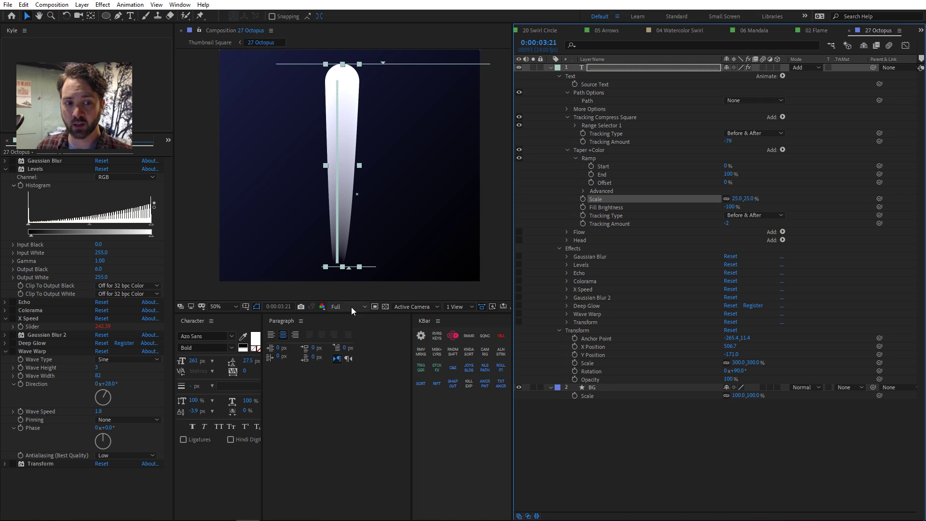
- Try a Scale of -145% and a different Fill Brightness on the Taper +Color animator, restoring the original values
{"action": "left_click_drag", "start_coordinate": [737, 198], "coordinate": [653, 201]}
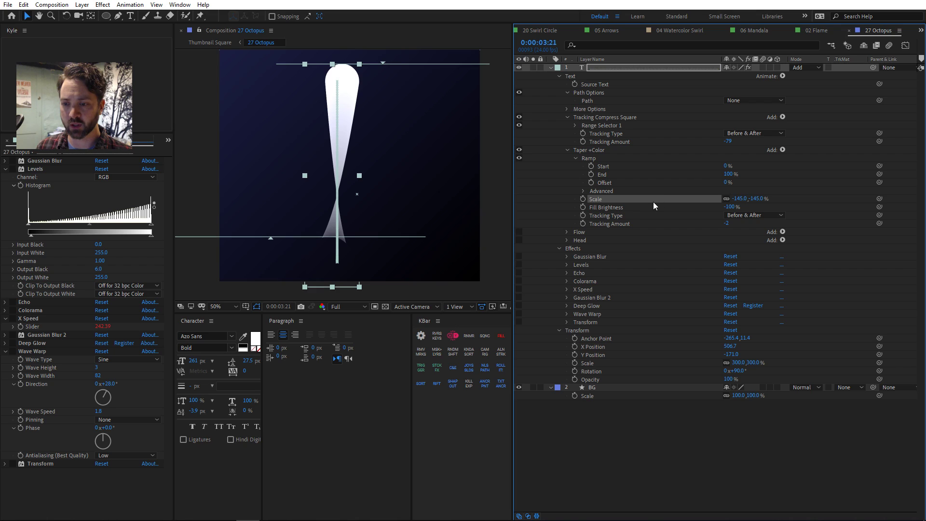
{"action": "left_click", "coordinate": [639, 208]}
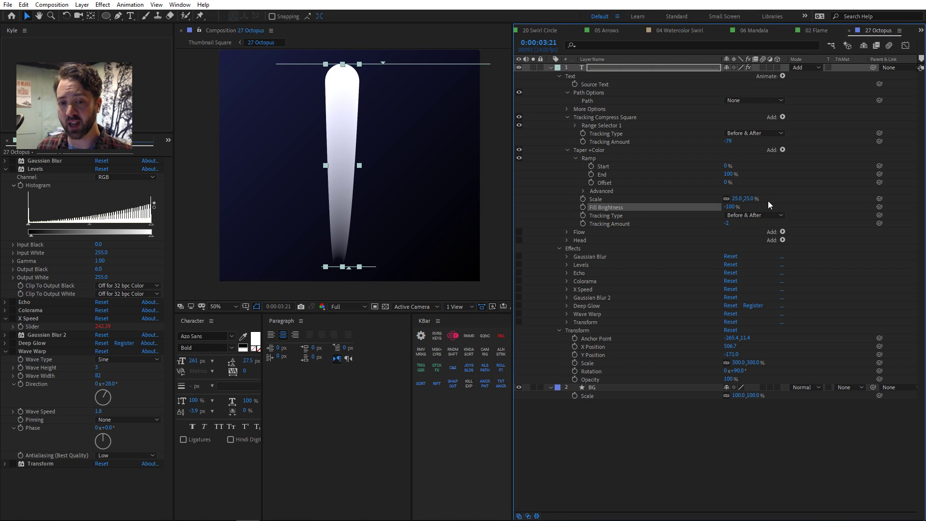
{"action": "left_click_drag", "start_coordinate": [739, 211], "coordinate": [624, 213]}
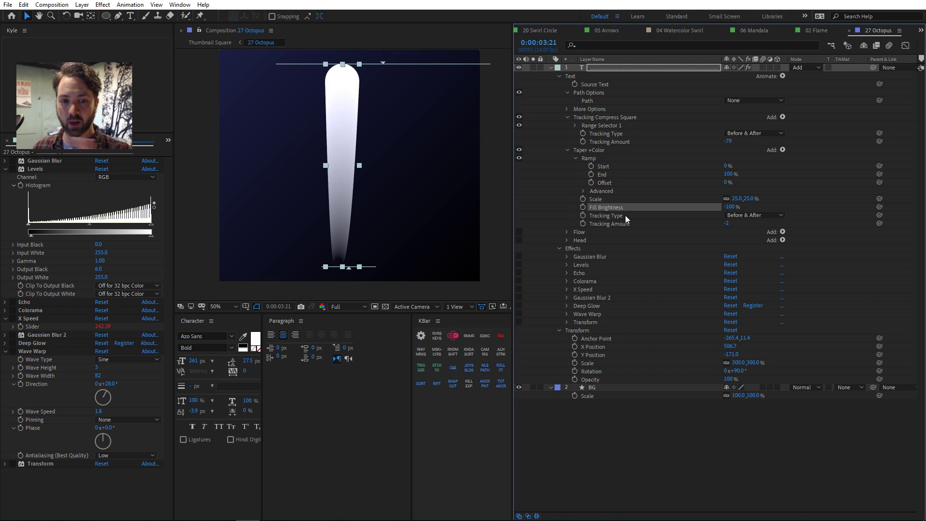
- Enable the Flow animator and collapse the Taper +Color properties
{"action": "left_click", "coordinate": [519, 232]}
{"action": "left_click", "coordinate": [567, 150]}
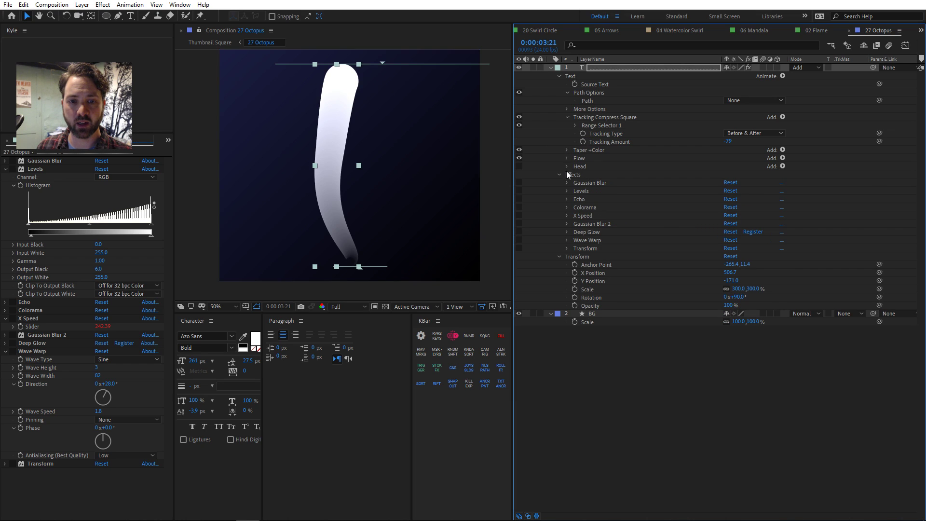
- Expand the Flow animator and try a Position of 0, 754 on it, restoring the original value
{"action": "left_click", "coordinate": [567, 158]}
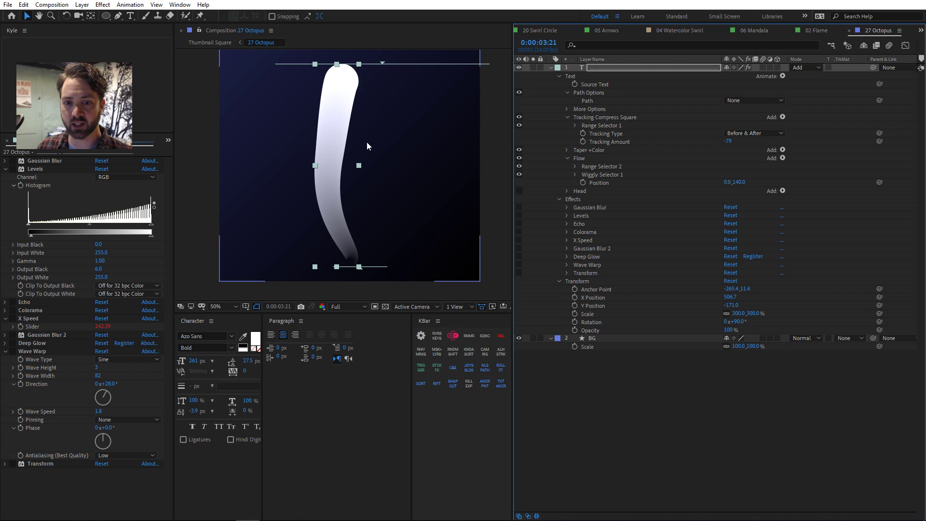
{"action": "left_click_drag", "start_coordinate": [739, 182], "coordinate": [877, 180]}
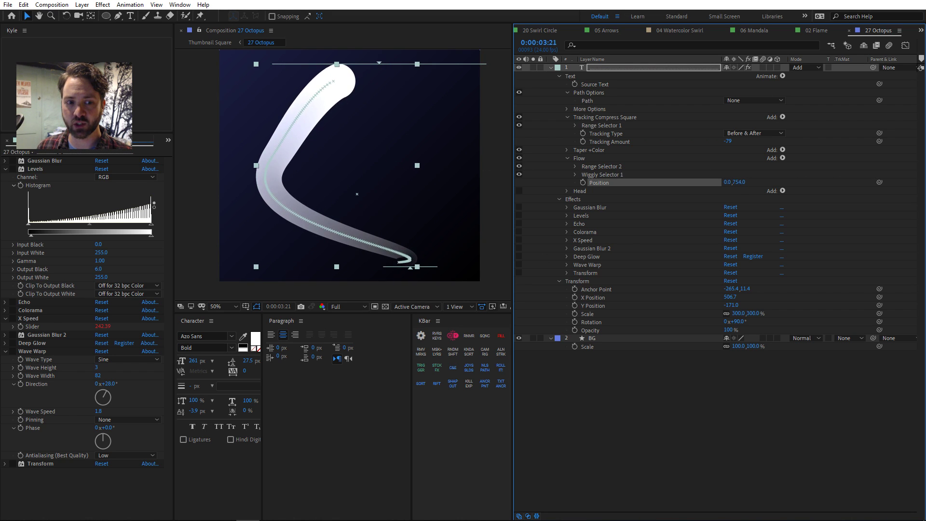
{"action": "key", "text": "ctrl+z"}
- Expand the Flow animator's Wiggly Selector and preview the swaying motion it drives
{"action": "left_click", "coordinate": [575, 174]}
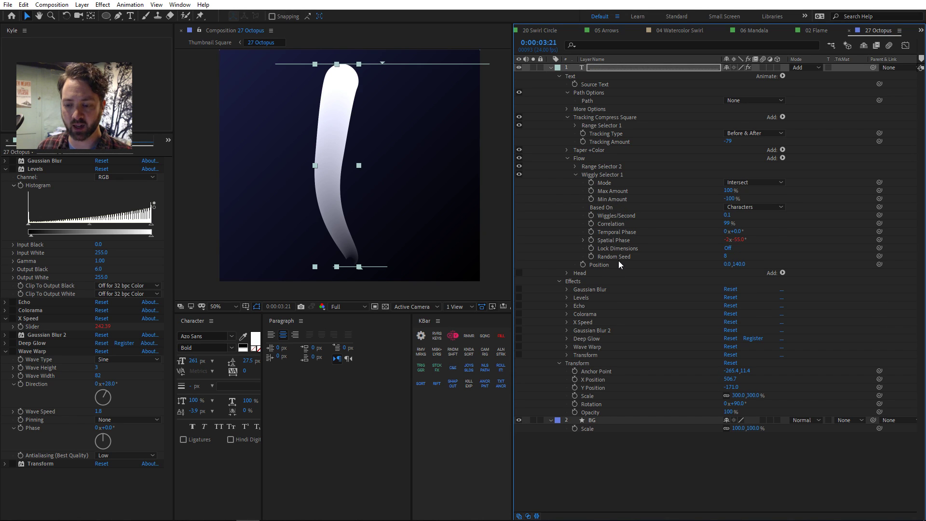
{"action": "key", "text": "space"}
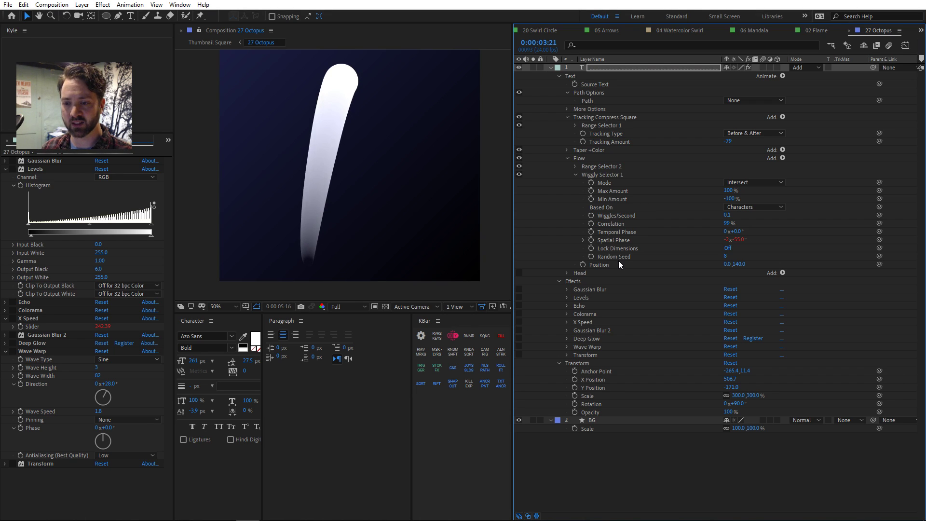
{"action": "key", "text": "space"}
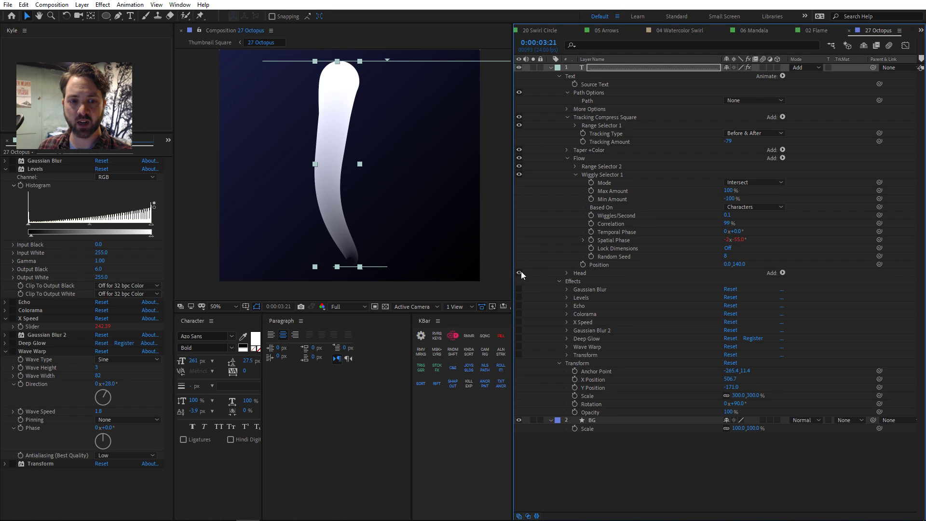
- Enable and expand the Head animator, collapse Flow, and try a Head Position of 0, -84 before restoring it
{"action": "left_click", "coordinate": [567, 274]}
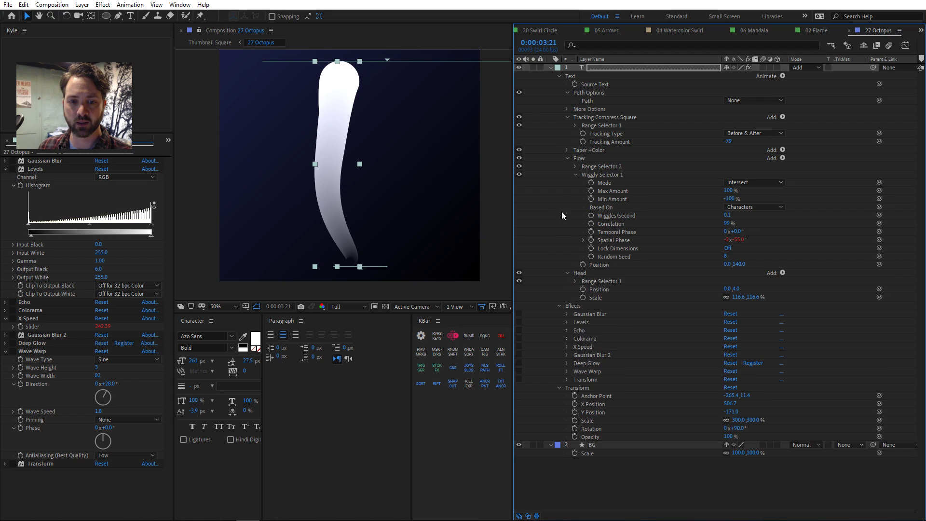
{"action": "left_click", "coordinate": [567, 159]}
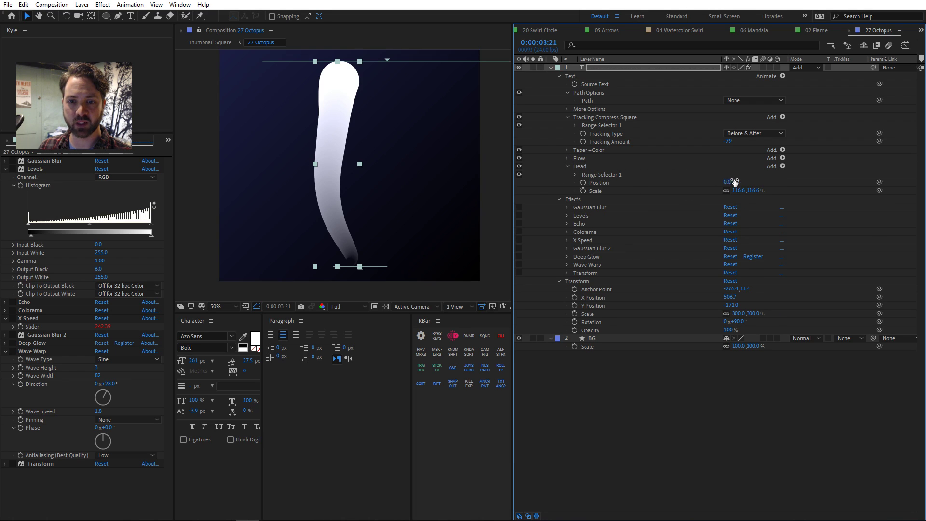
{"action": "left_click_drag", "start_coordinate": [734, 182], "coordinate": [688, 186]}
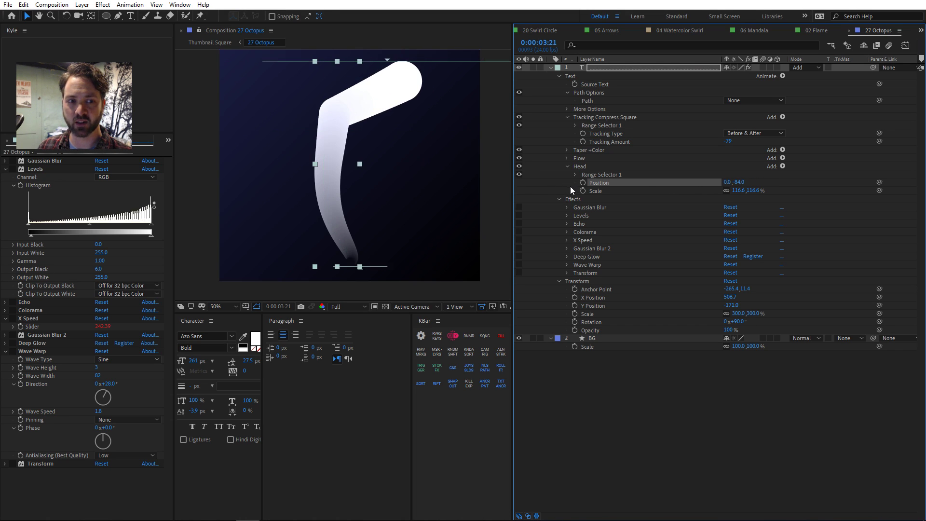
{"action": "key", "text": "ctrl+z"}
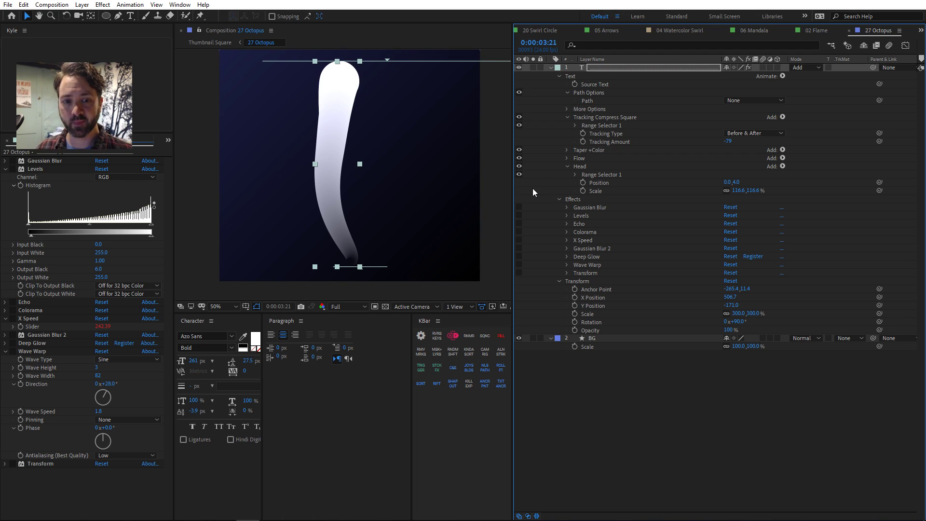
- Enable the Gaussian Blur, Levels and Echo effects, showing Echo's settings and collapsing Levels, X Speed and Wave Warp
{"action": "left_click", "coordinate": [519, 215]}
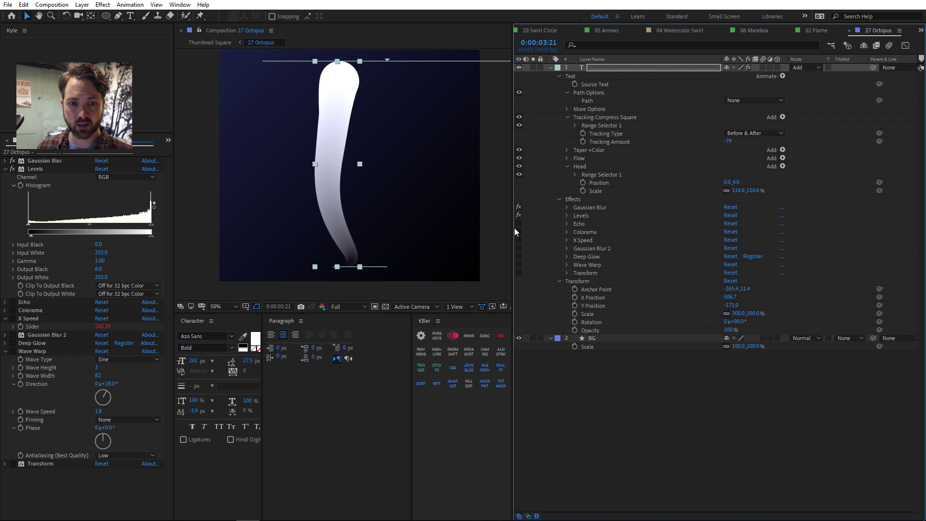
{"action": "left_click", "coordinate": [6, 302]}
{"action": "left_click", "coordinate": [5, 169]}
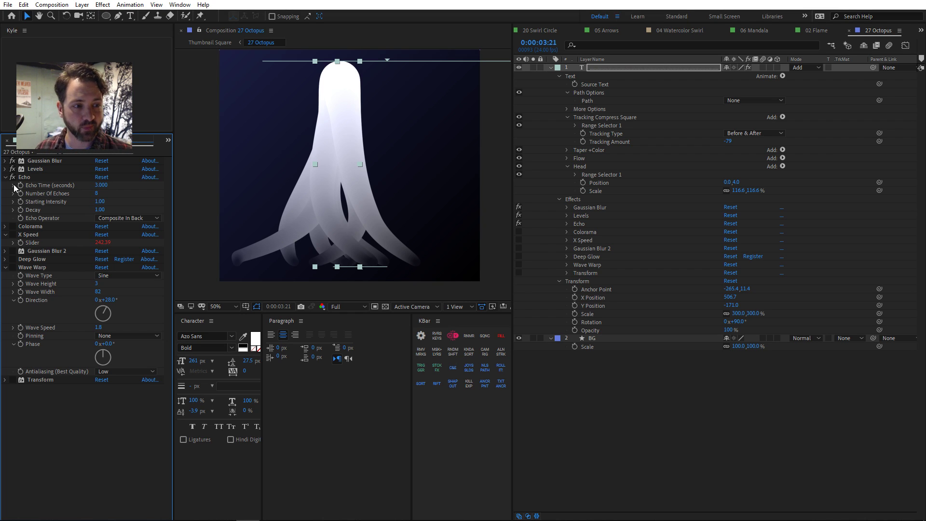
{"action": "left_click", "coordinate": [5, 234]}
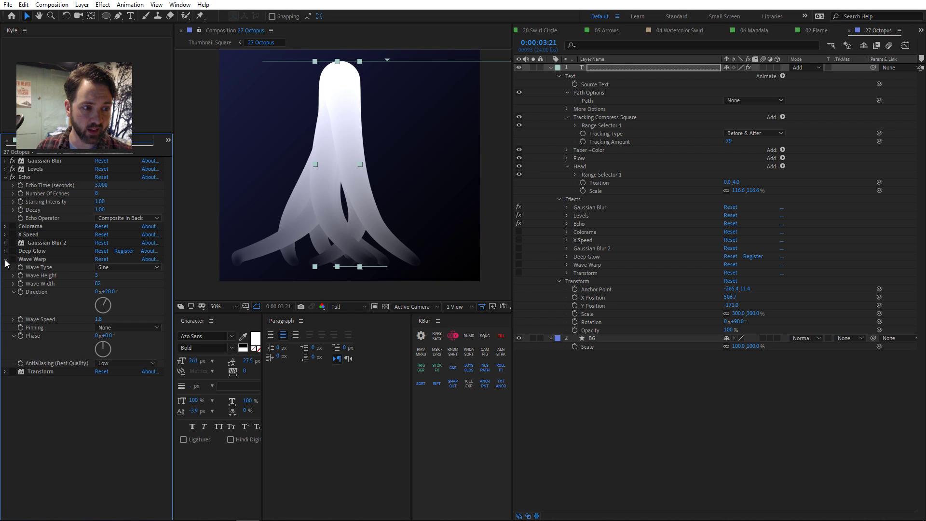
{"action": "left_click", "coordinate": [6, 259]}
- Turn off Echo, enable Colorama, and expand its Output Cycle and Input Phase settings
{"action": "left_click", "coordinate": [6, 227]}
{"action": "left_click", "coordinate": [24, 226]}
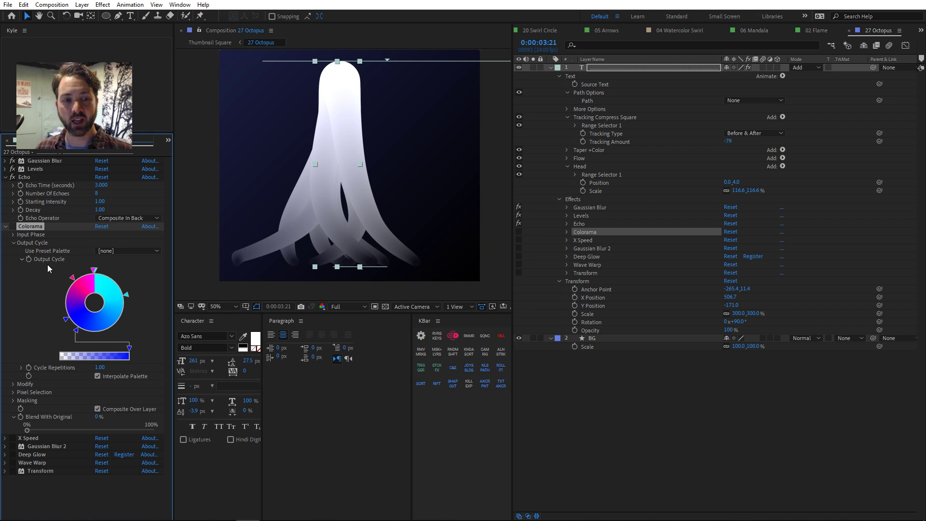
{"action": "left_click", "coordinate": [12, 177]}
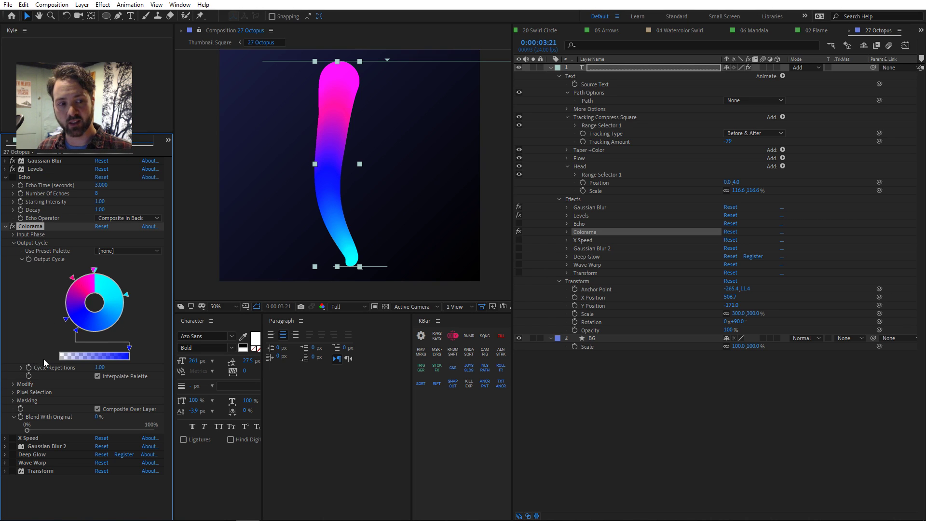
{"action": "left_click", "coordinate": [13, 234]}
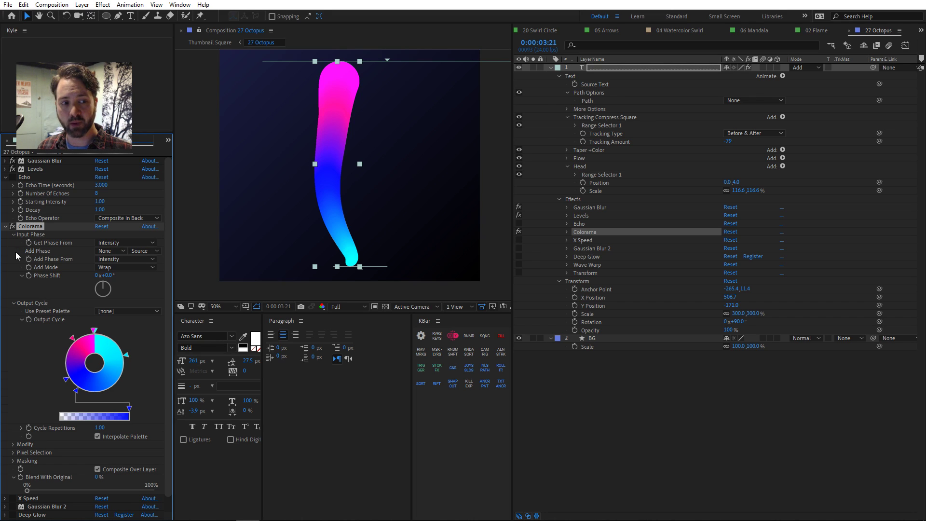
- Try the Hue Cycle preset palette in Colorama, then undo it to restore the custom colours
{"action": "left_click", "coordinate": [130, 314]}
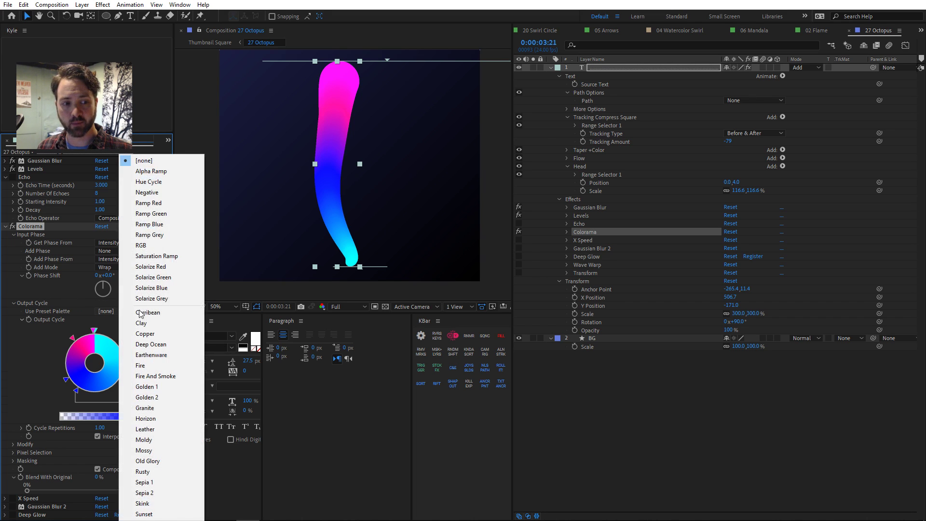
{"action": "left_click", "coordinate": [154, 184]}
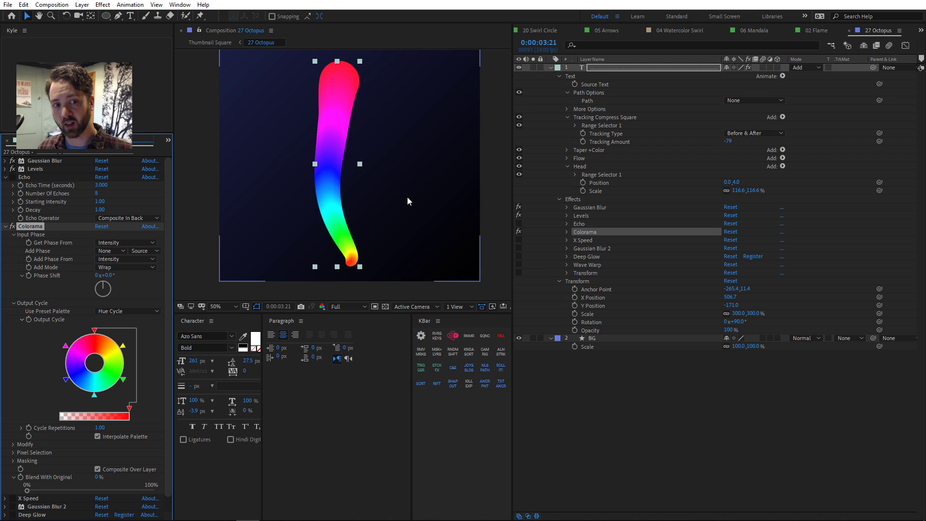
{"action": "key", "text": "ctrl+z"}
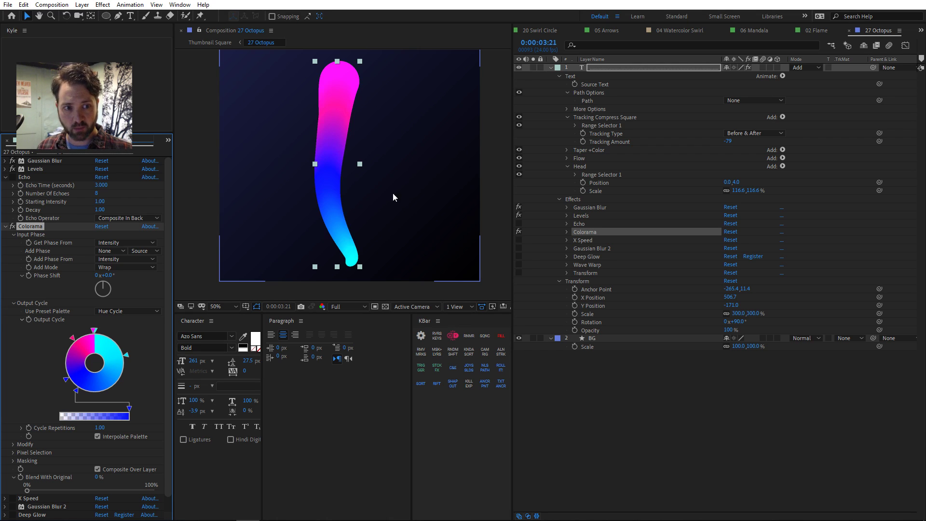
- Collapse Colorama, enable Echo, Gaussian Blur 2, Deep Glow, Wave Warp and Transform, and expand the Transform effect
{"action": "left_click", "coordinate": [6, 226]}
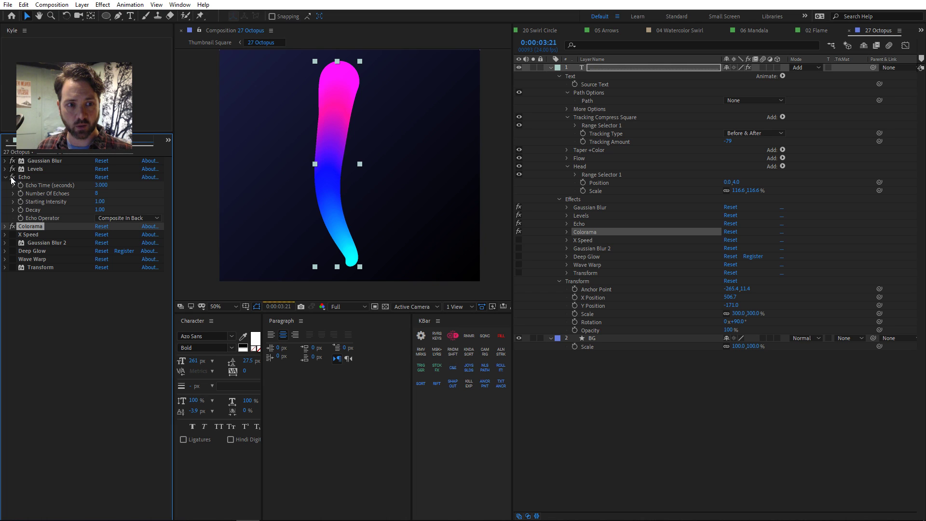
{"action": "left_click", "coordinate": [12, 177]}
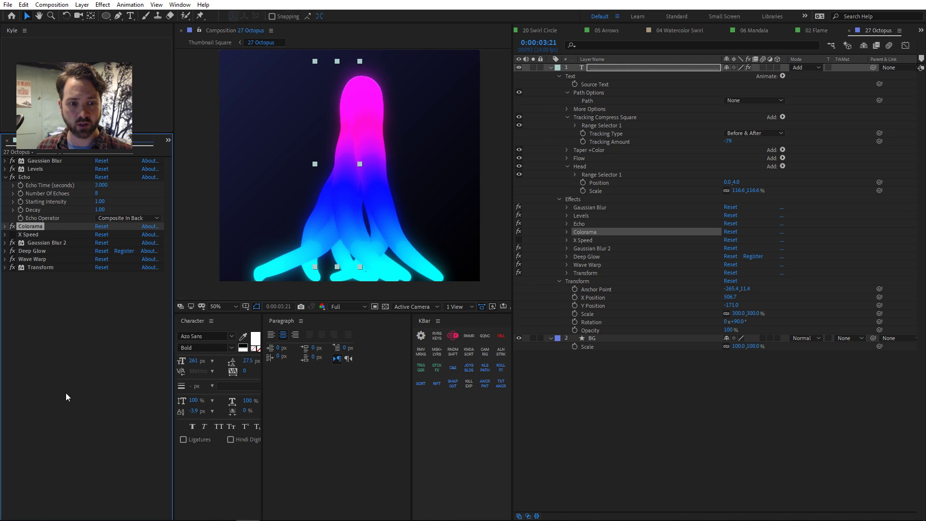
{"action": "left_click", "coordinate": [5, 268]}
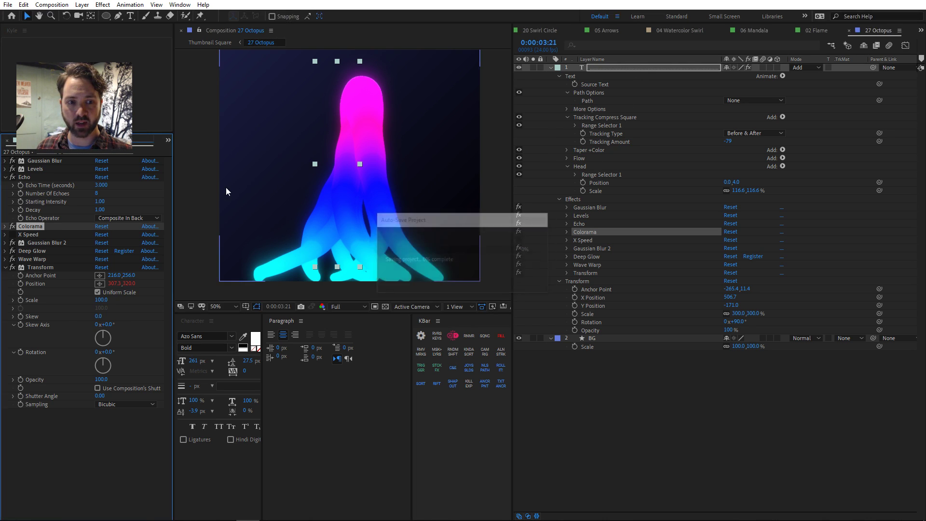
- Select the text layer and hide the Mode, TrkMat, Parent & Link and Stretch columns to make room for the time graph
{"action": "left_click", "coordinate": [655, 67]}
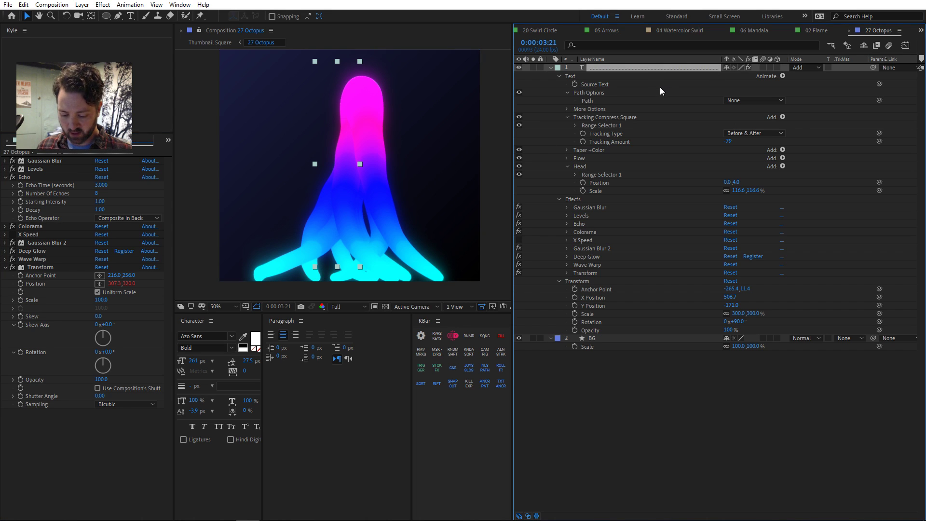
{"action": "right_click", "coordinate": [828, 60]}
{"action": "left_click", "coordinate": [831, 66]}
{"action": "right_click", "coordinate": [818, 59]}
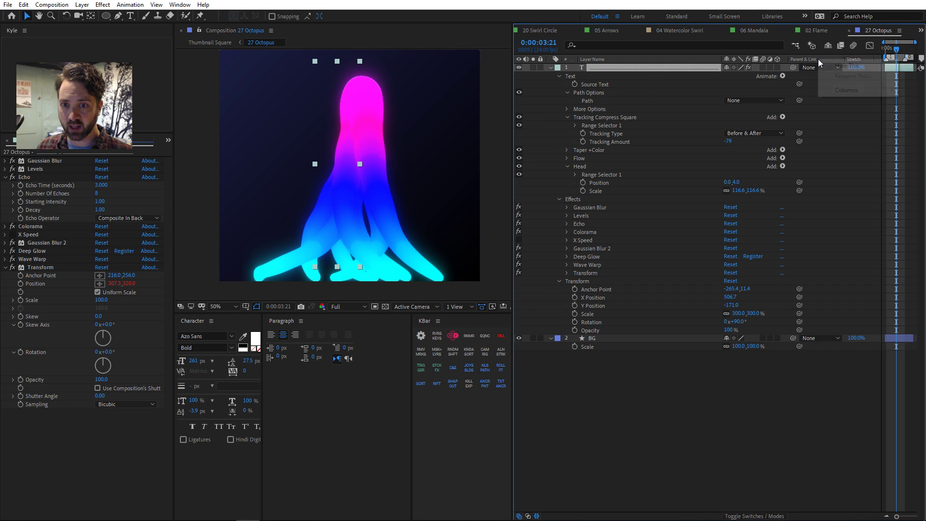
{"action": "left_click", "coordinate": [822, 63]}
{"action": "right_click", "coordinate": [811, 58]}
{"action": "left_click", "coordinate": [816, 64]}
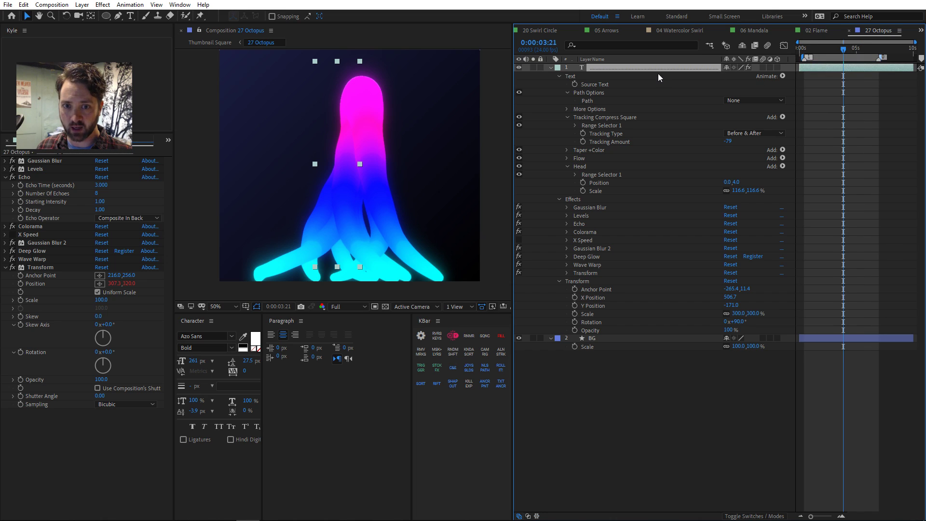
- Reveal only the properties with expressions on the text layer
{"action": "left_click", "coordinate": [654, 154]}
{"action": "key", "text": "e"}
{"action": "key", "text": "e"}
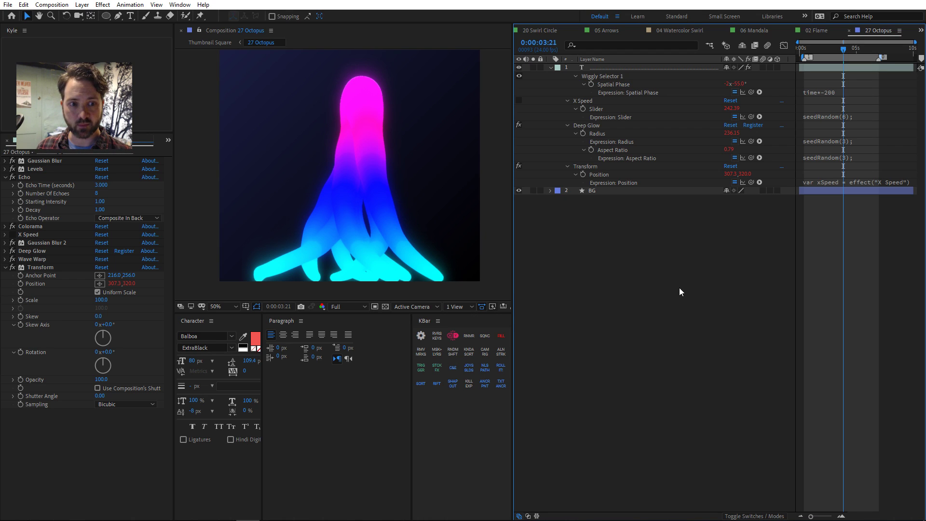
- Set the composition preview resolution to Quarter and play the octopus animation
{"action": "key", "text": "space"}
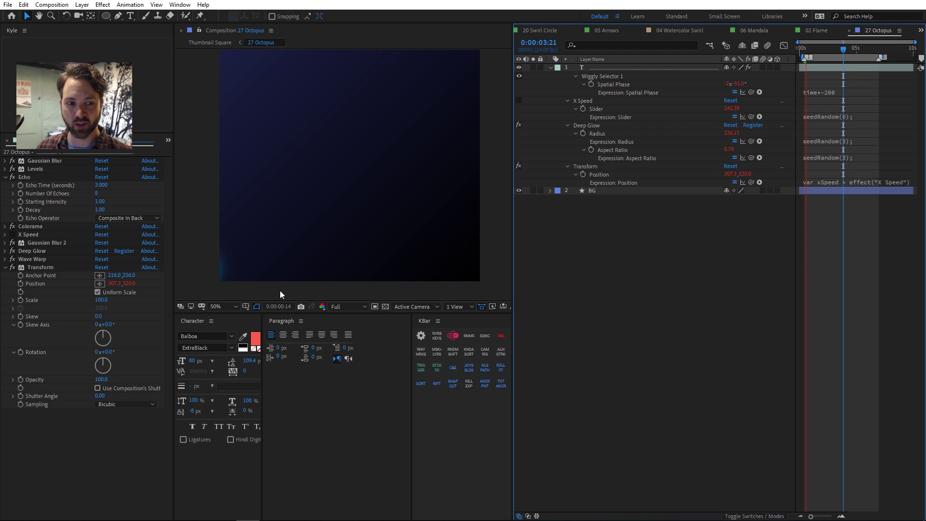
{"action": "left_click", "coordinate": [356, 307]}
{"action": "left_click", "coordinate": [349, 362]}
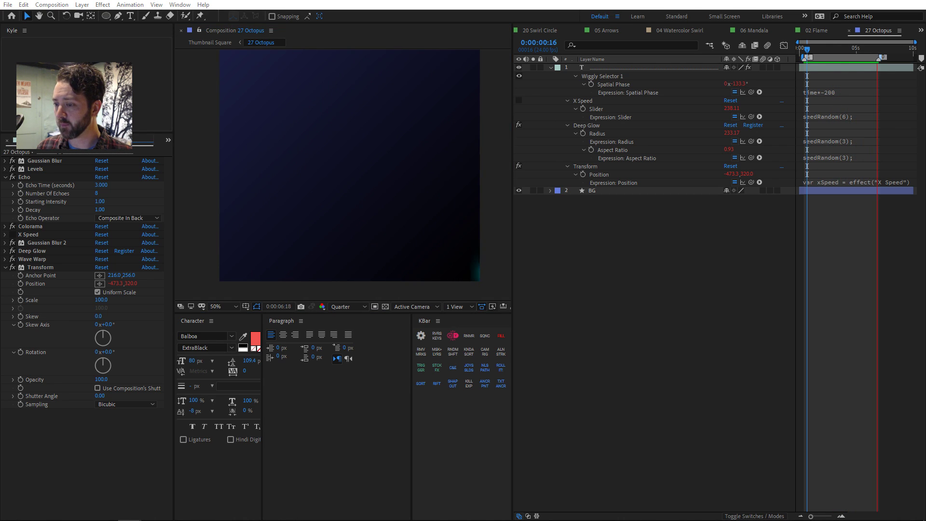
{"action": "key", "text": "alt+Tab"}
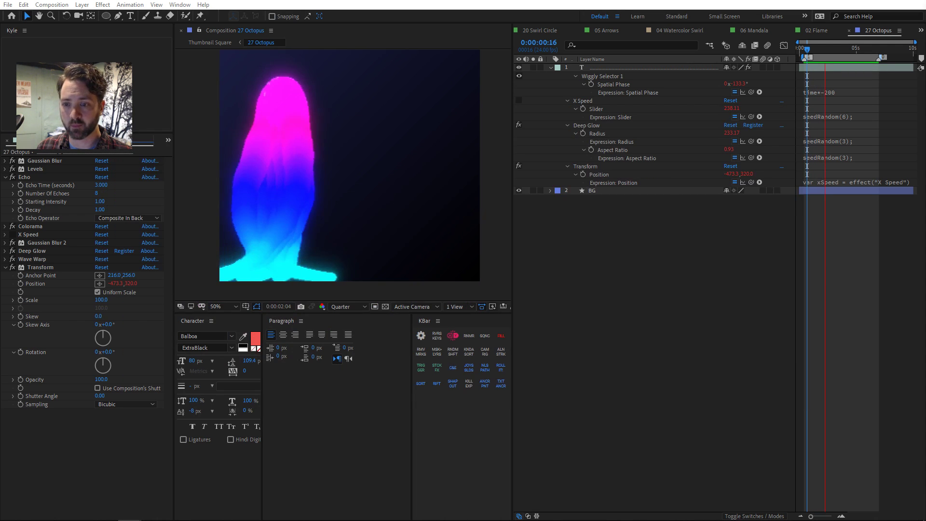
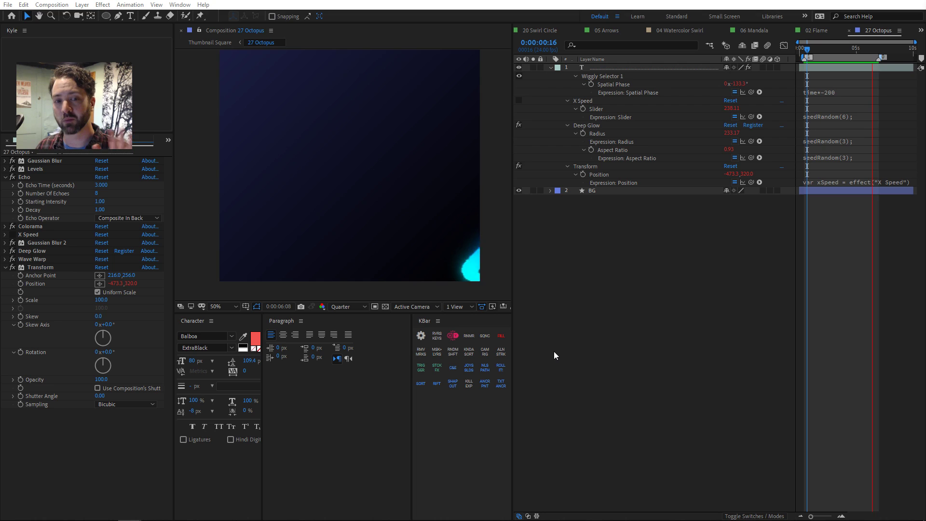
{"action": "left_click", "coordinate": [556, 338]}
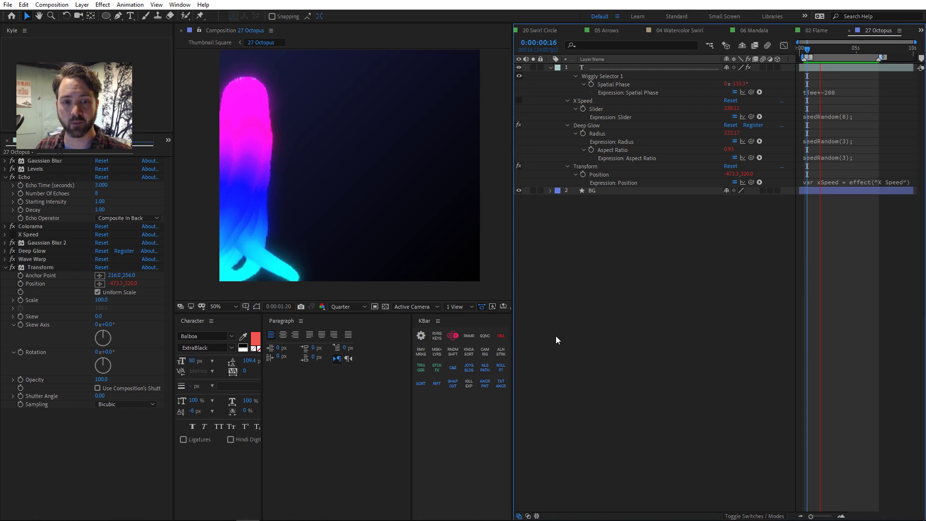
- Open the 11 11th Hour composition from the project and move the current time to 0:00:00:23
{"action": "left_click", "coordinate": [168, 141]}
{"action": "left_click", "coordinate": [182, 151]}
{"action": "scroll", "coordinate": [83, 310], "scroll_direction": "up", "scroll_amount": 4}
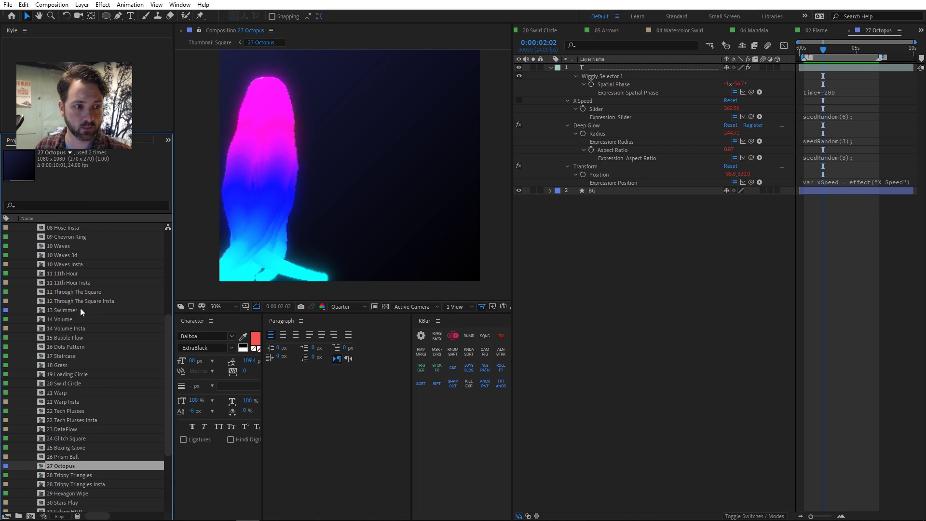
{"action": "double_click", "coordinate": [60, 273]}
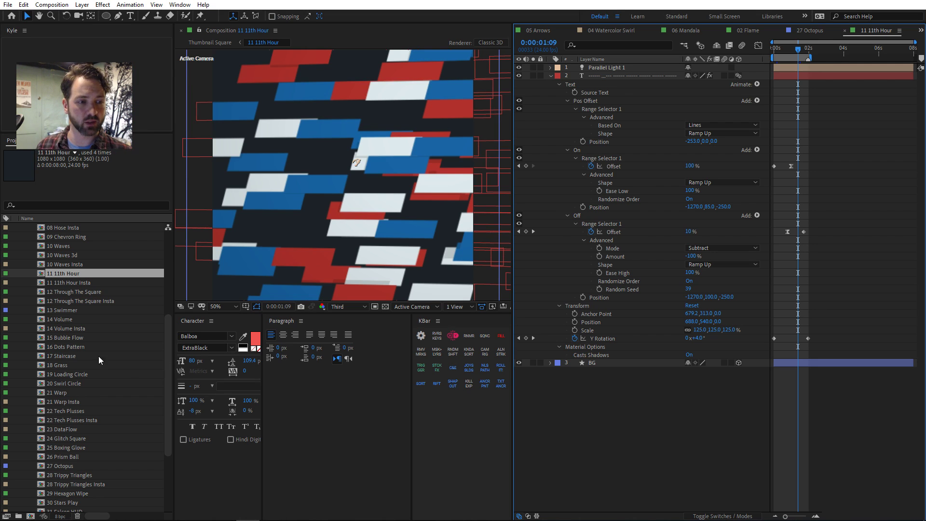
{"action": "scroll", "coordinate": [78, 366], "scroll_direction": "up", "scroll_amount": 4}
{"action": "double_click", "coordinate": [62, 273]}
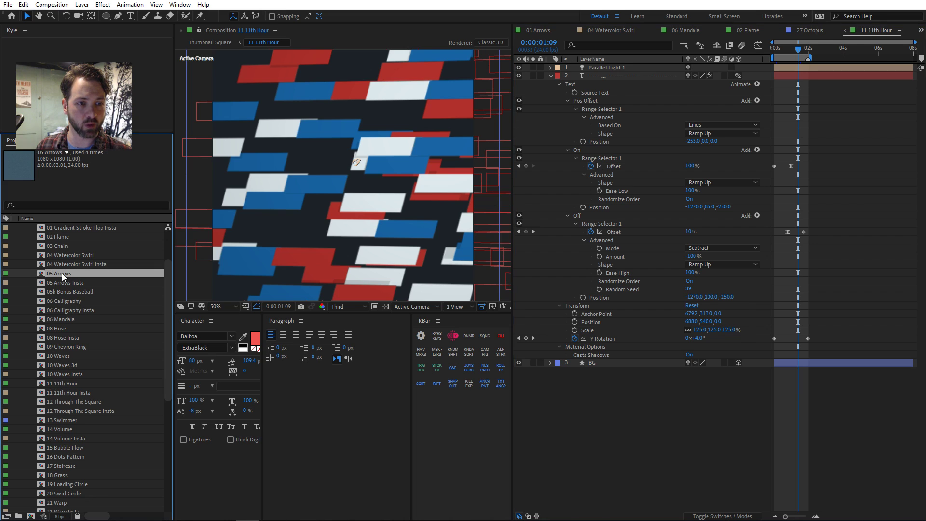
{"action": "double_click", "coordinate": [65, 384]}
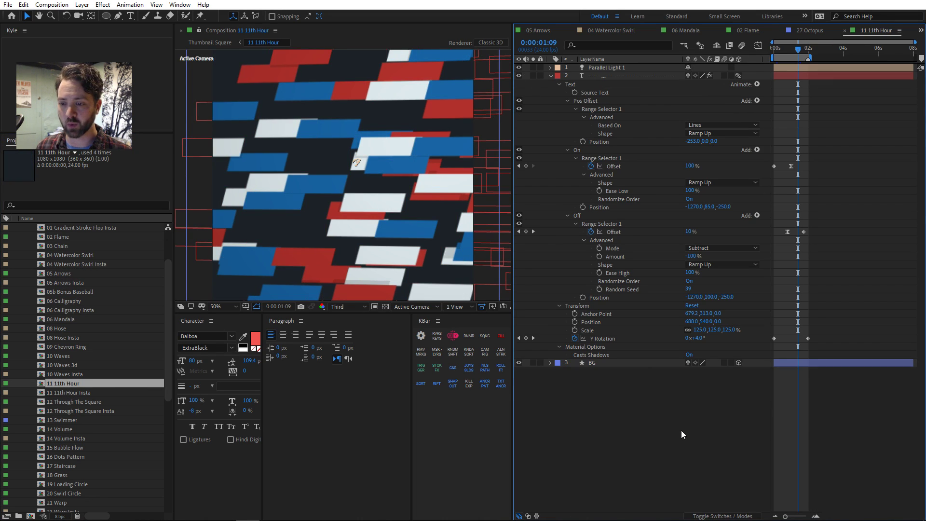
{"action": "left_click_drag", "start_coordinate": [799, 49], "coordinate": [791, 50]}
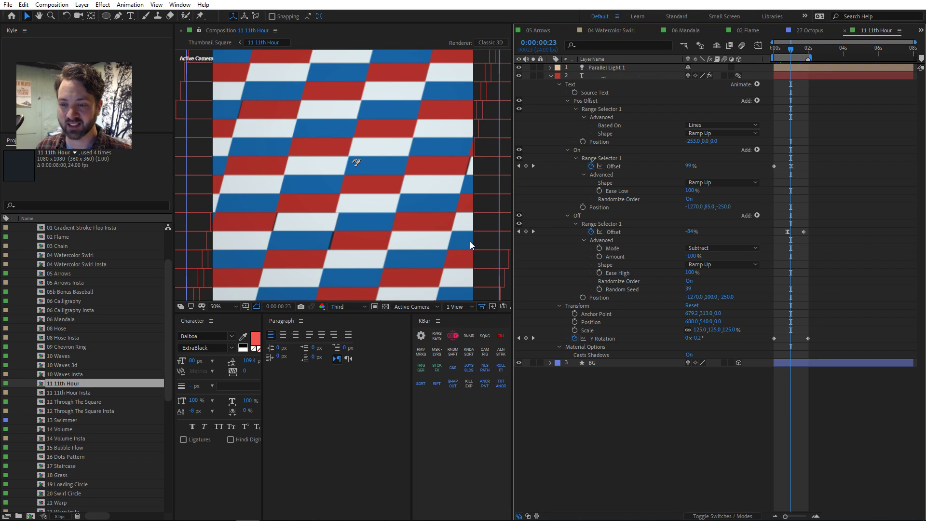
- Collapse the Pos Offset, On and Off animators of the text layer and disable all three
{"action": "left_click", "coordinate": [567, 101]}
{"action": "left_click", "coordinate": [567, 109]}
{"action": "left_click", "coordinate": [568, 117]}
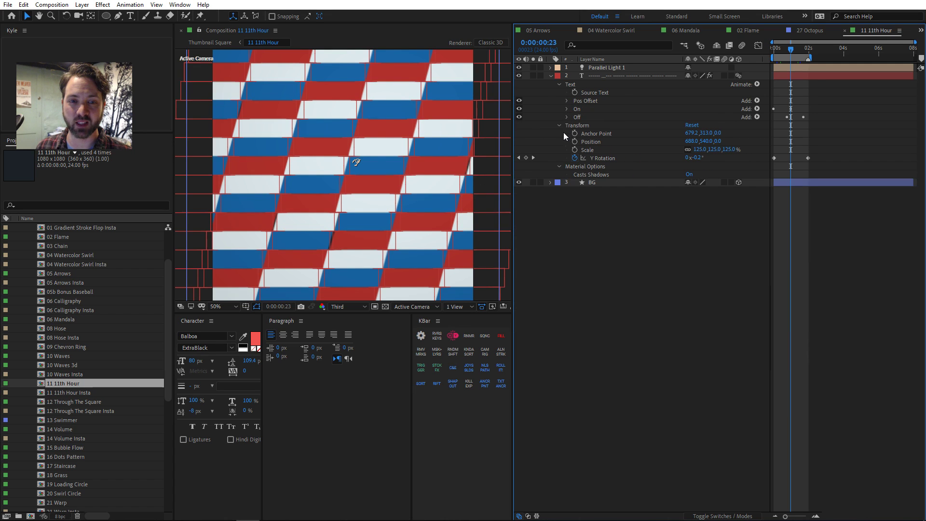
{"action": "left_click_drag", "start_coordinate": [519, 101], "coordinate": [520, 117]}
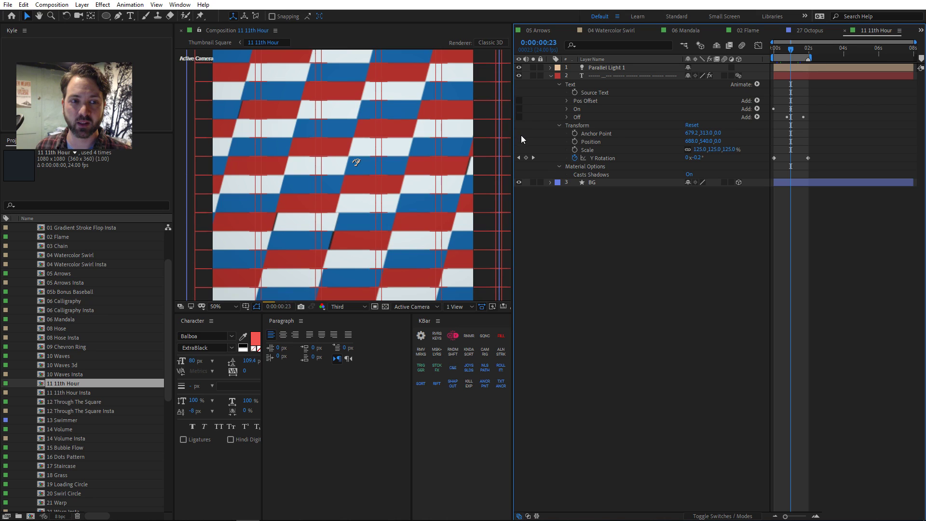
{"action": "key", "text": "comma"}
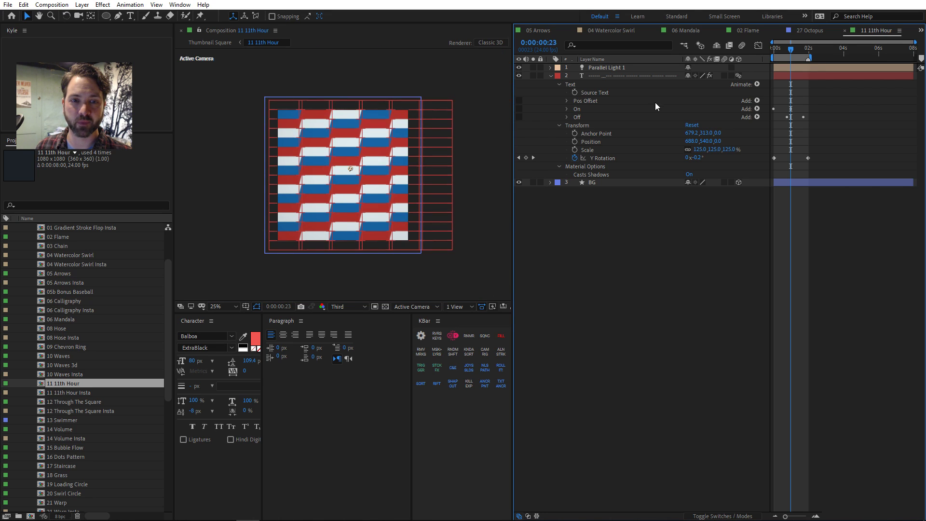
{"action": "left_click", "coordinate": [640, 76]}
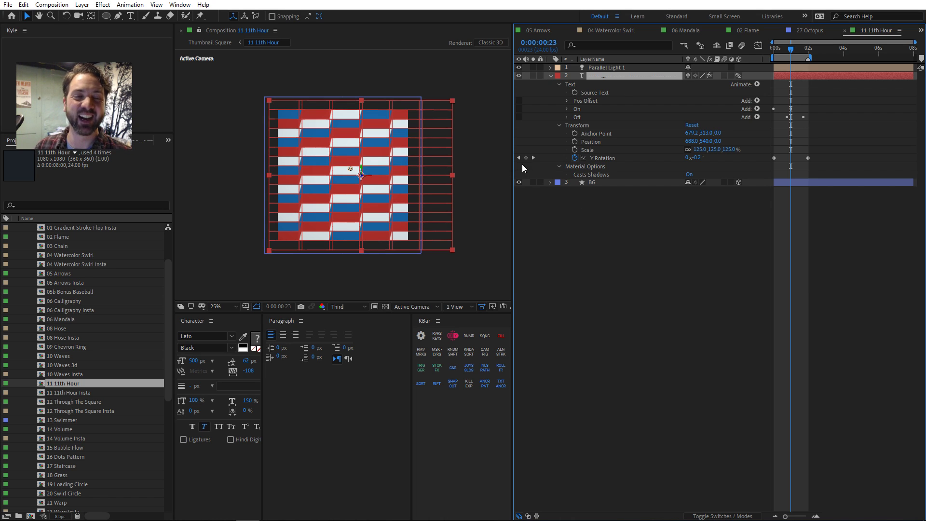
{"action": "key", "text": "period"}
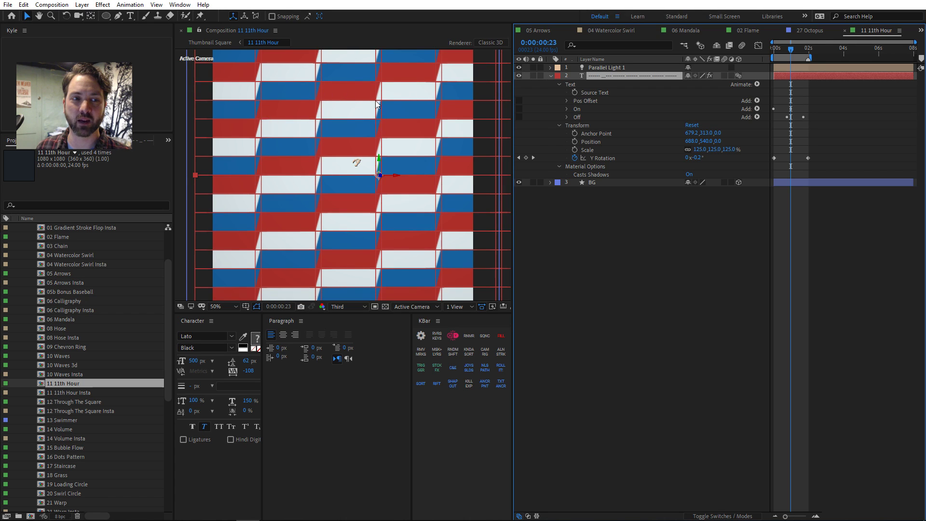
- Expand the Pos Offset animator and enable it, and set the composition preview resolution to Full
{"action": "left_click", "coordinate": [567, 100]}
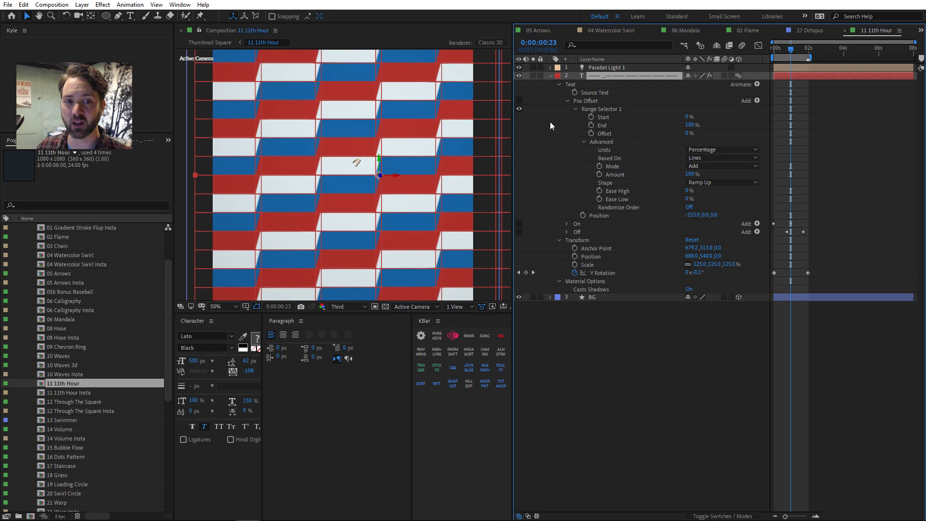
{"action": "left_click", "coordinate": [519, 101]}
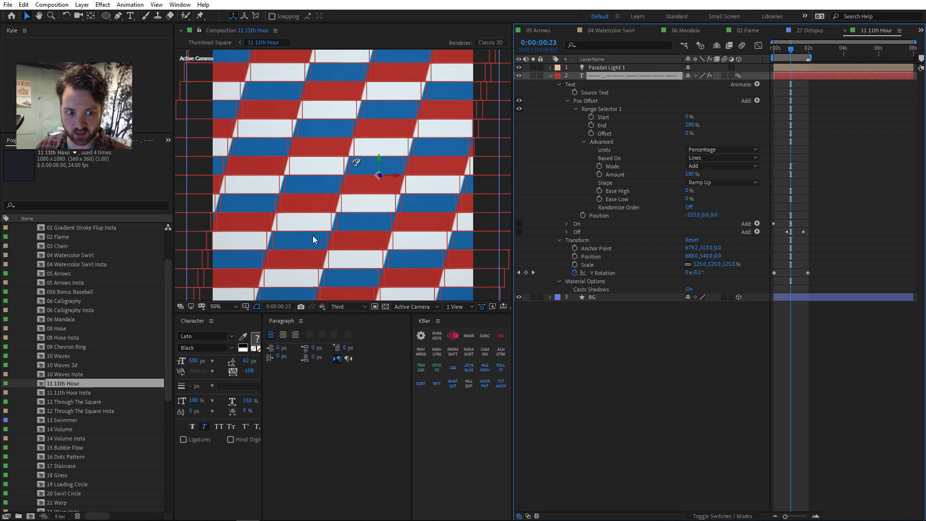
{"action": "left_click", "coordinate": [363, 306]}
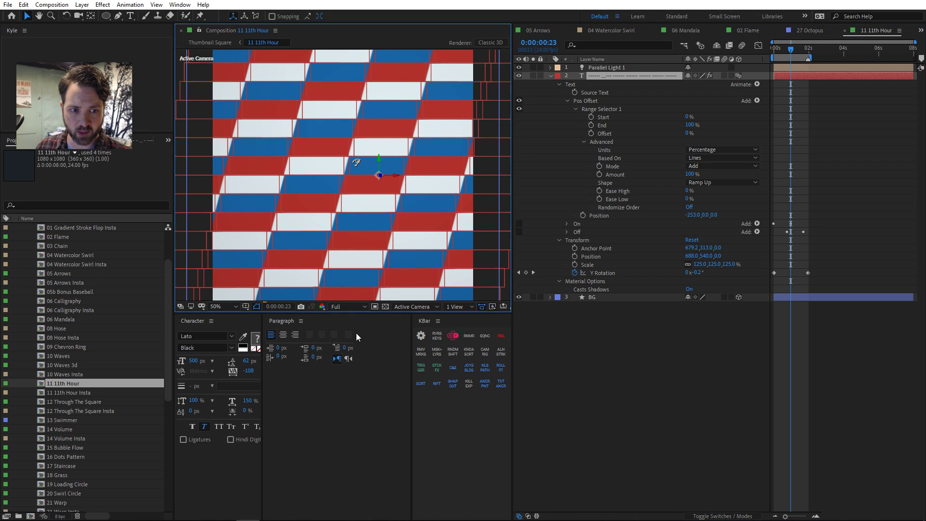
{"action": "left_click", "coordinate": [356, 331]}
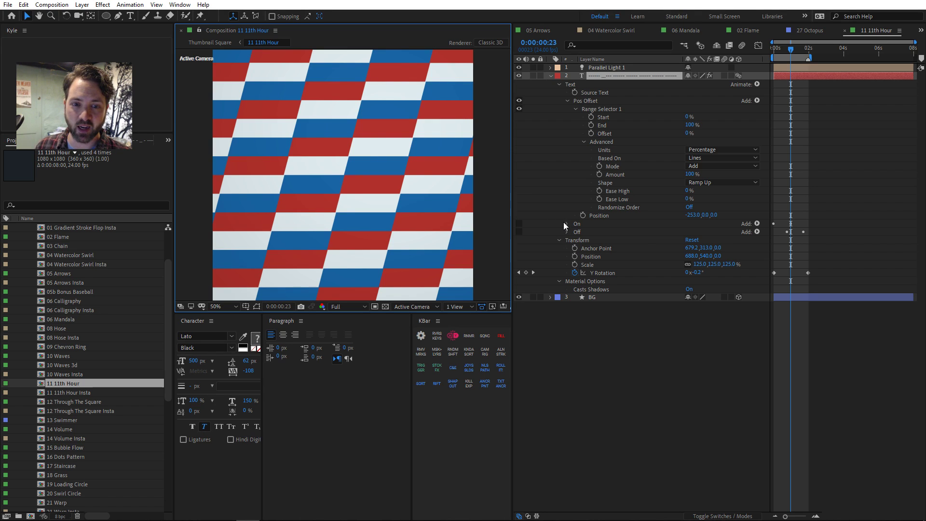
- Expand the On animator instead of Pos Offset to examine its range selector and position, and show the text layer's Tritone effect settings
{"action": "left_click", "coordinate": [567, 101]}
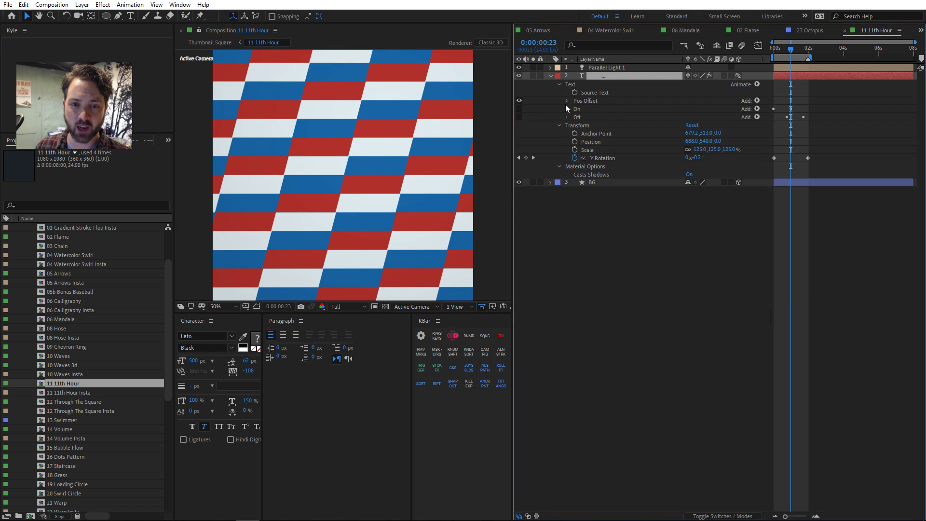
{"action": "left_click", "coordinate": [566, 109]}
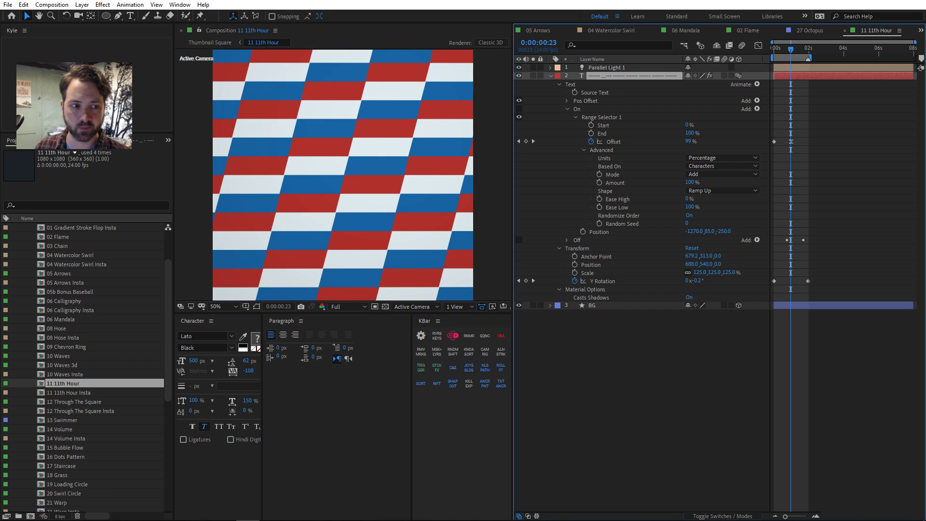
{"action": "key", "text": "F3"}
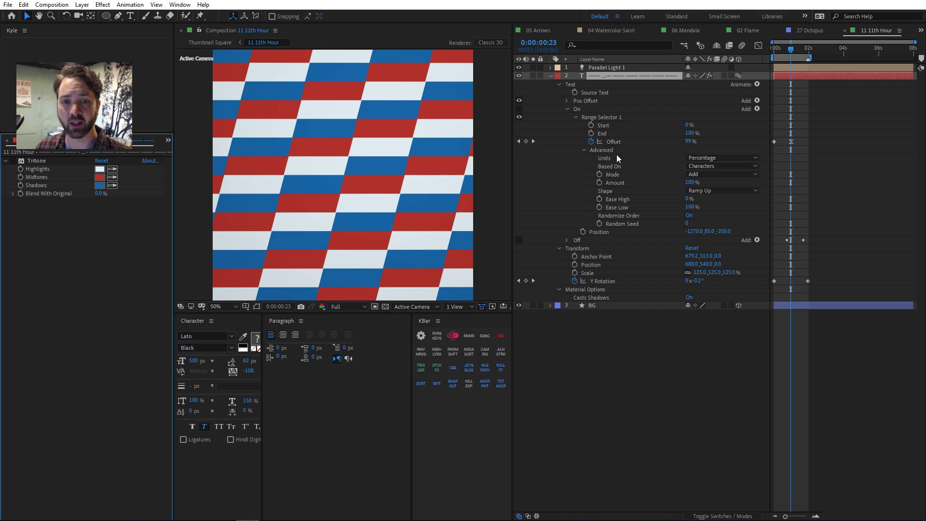
{"action": "left_click", "coordinate": [619, 120]}
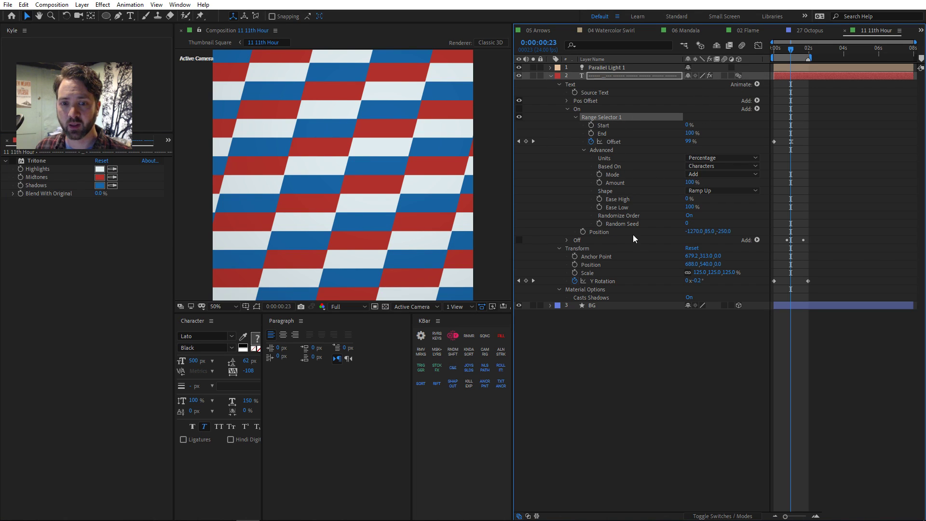
{"action": "left_click", "coordinate": [607, 232]}
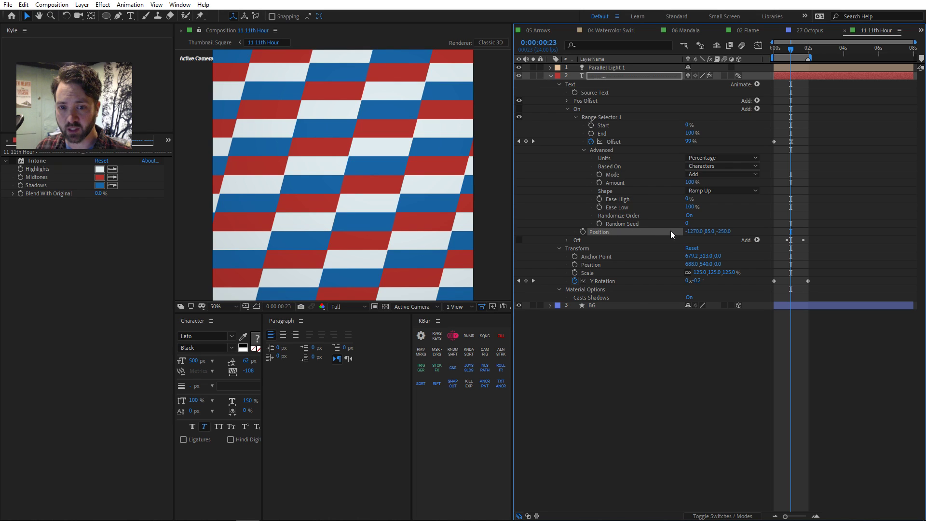
- Enable the On animator at the start of the composition and move the current time to 0:00:00:09
{"action": "left_click_drag", "start_coordinate": [794, 47], "coordinate": [756, 52]}
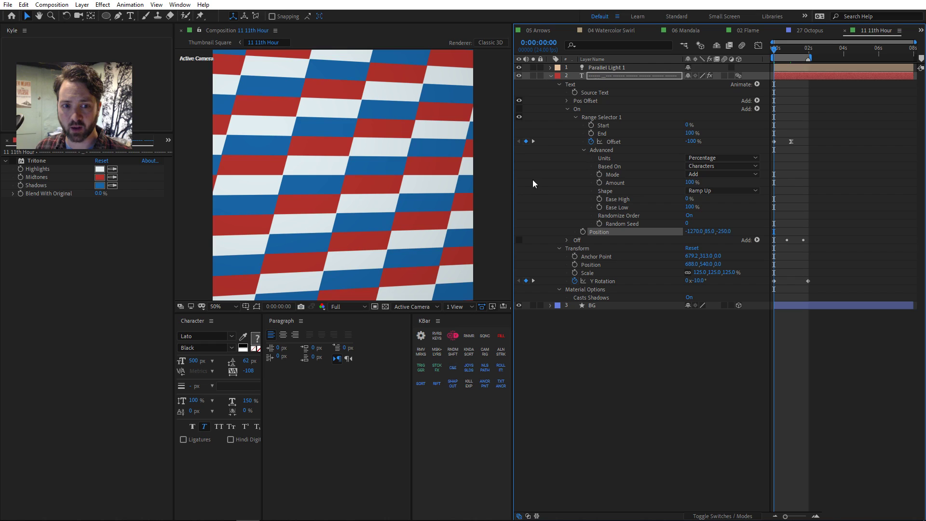
{"action": "left_click", "coordinate": [519, 109]}
{"action": "scroll", "coordinate": [285, 153], "scroll_direction": "down", "scroll_amount": 4}
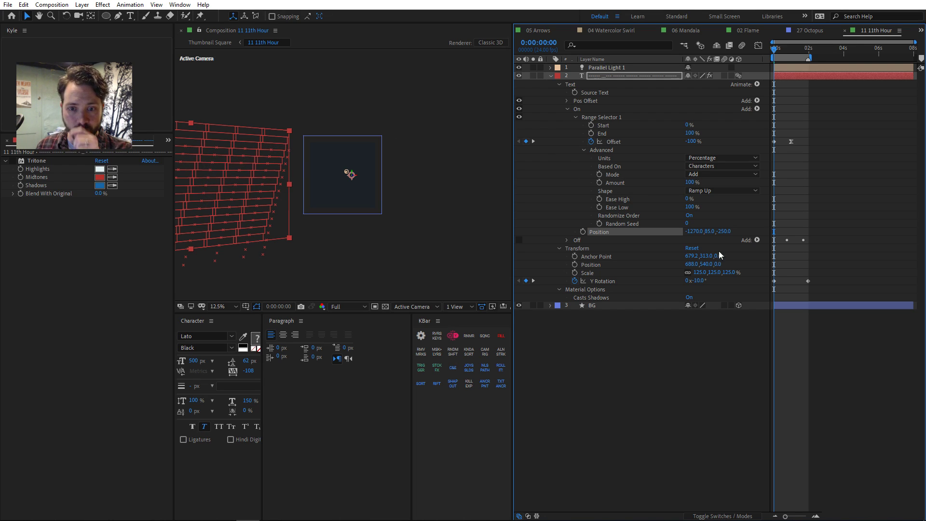
{"action": "scroll", "coordinate": [810, 109], "scroll_direction": "up", "scroll_amount": 2}
{"action": "left_click_drag", "start_coordinate": [777, 55], "coordinate": [789, 49]}
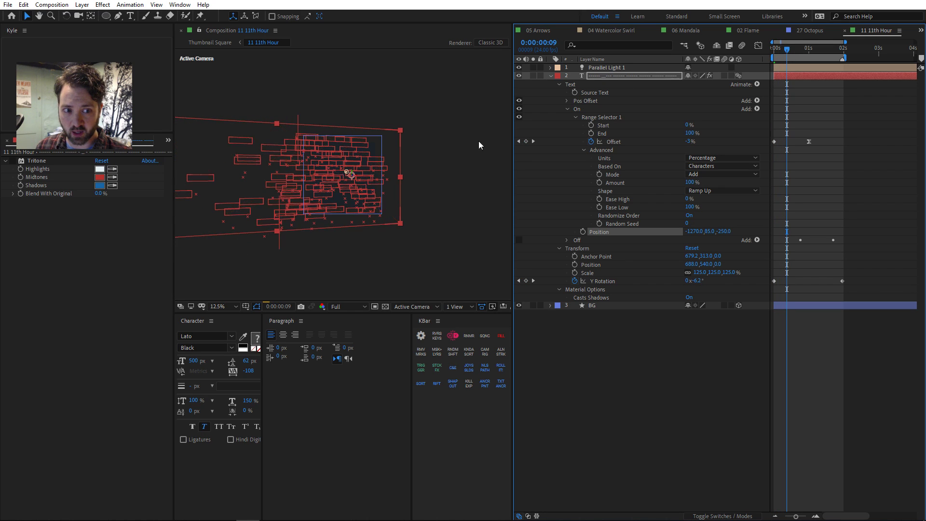
{"action": "key", "text": "period"}
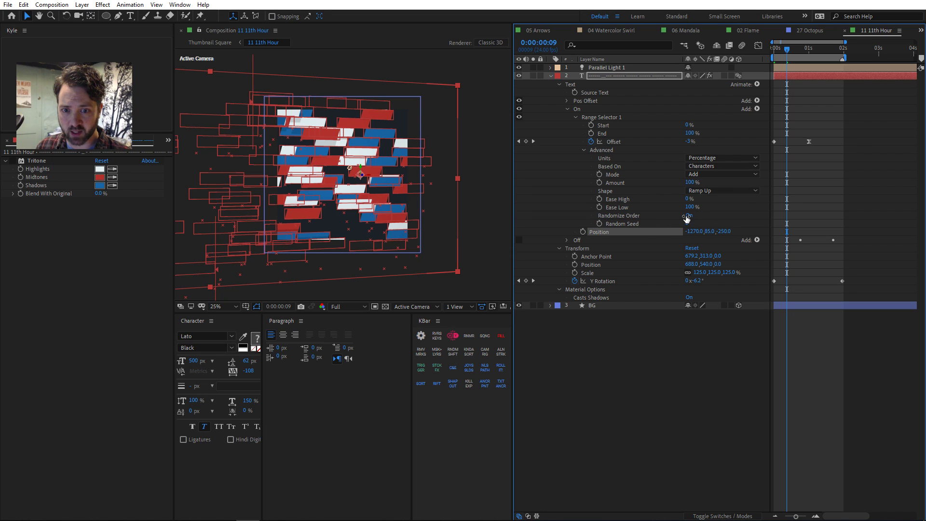
- Compare previews of the On animator with Randomize Order switched off and back on
{"action": "left_click", "coordinate": [688, 216]}
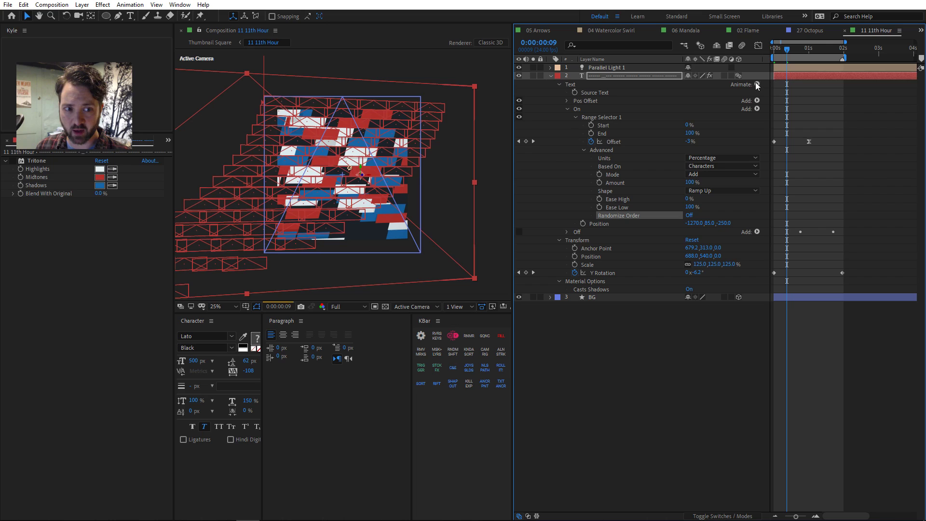
{"action": "key", "text": "space"}
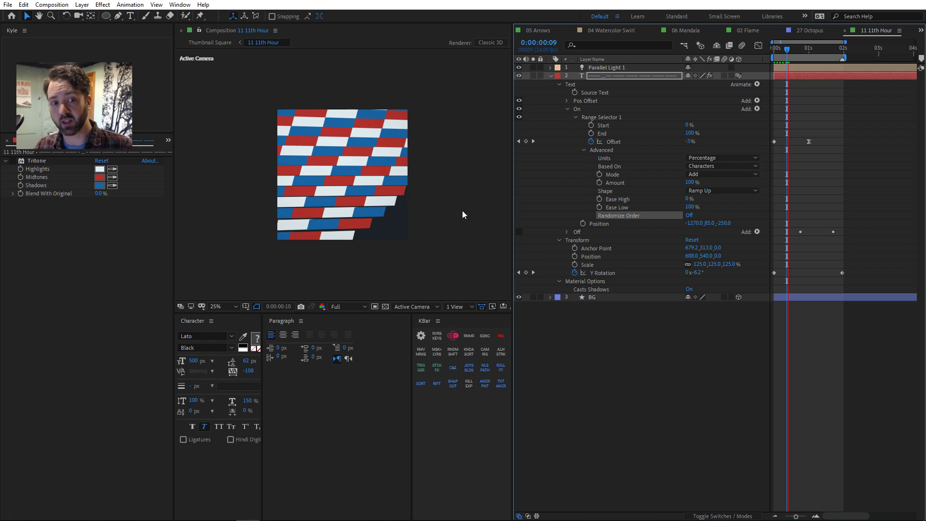
{"action": "key", "text": "space"}
{"action": "left_click", "coordinate": [689, 215]}
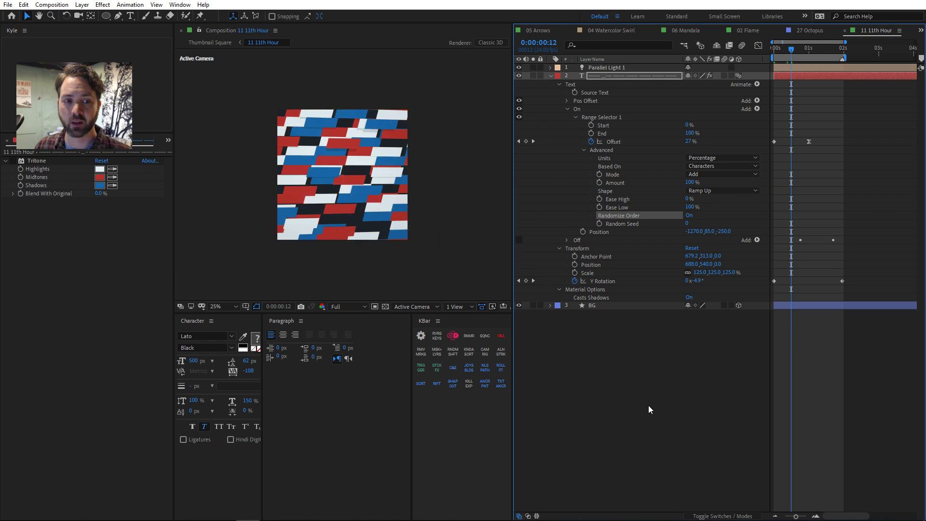
{"action": "key", "text": "space"}
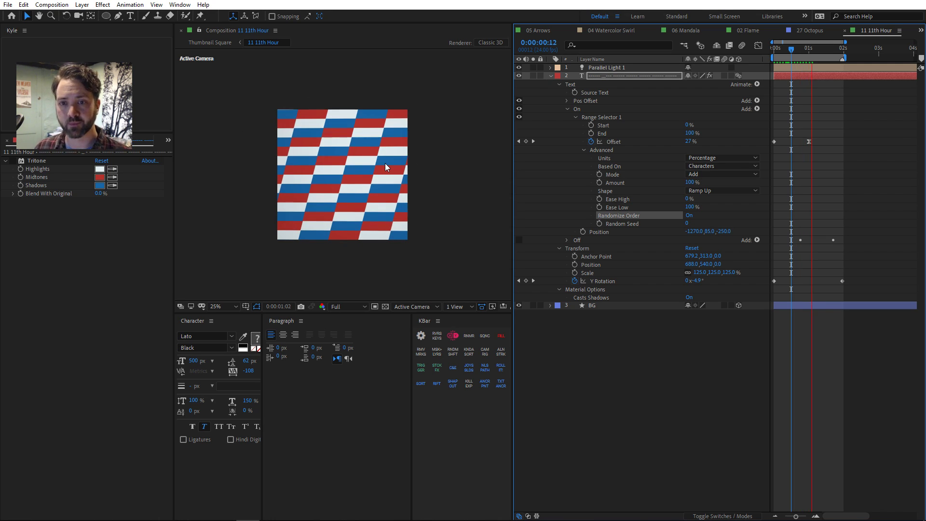
{"action": "key", "text": "space"}
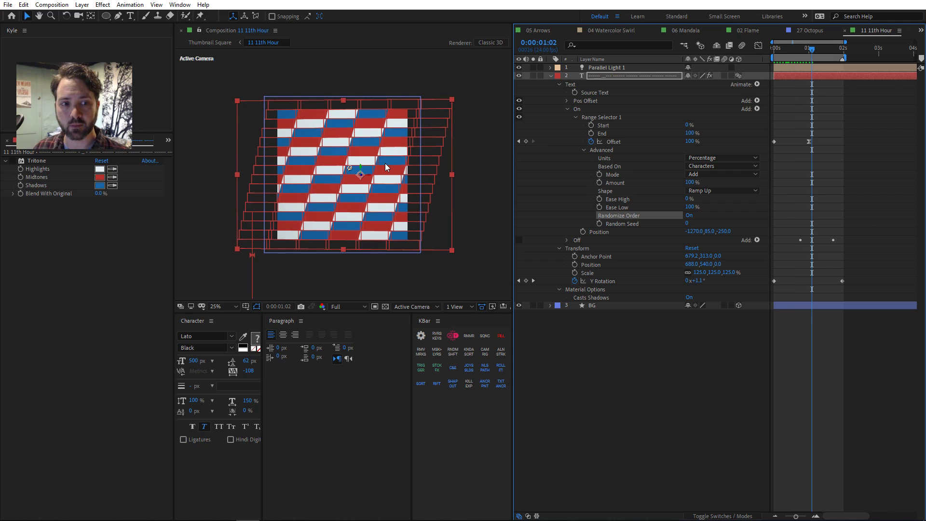
- Expand and enable the Off animator, move the current time to 0:00:01:08 and examine its Mode and Shape settings
{"action": "left_click", "coordinate": [802, 49]}
{"action": "key", "text": "Page_Up"}
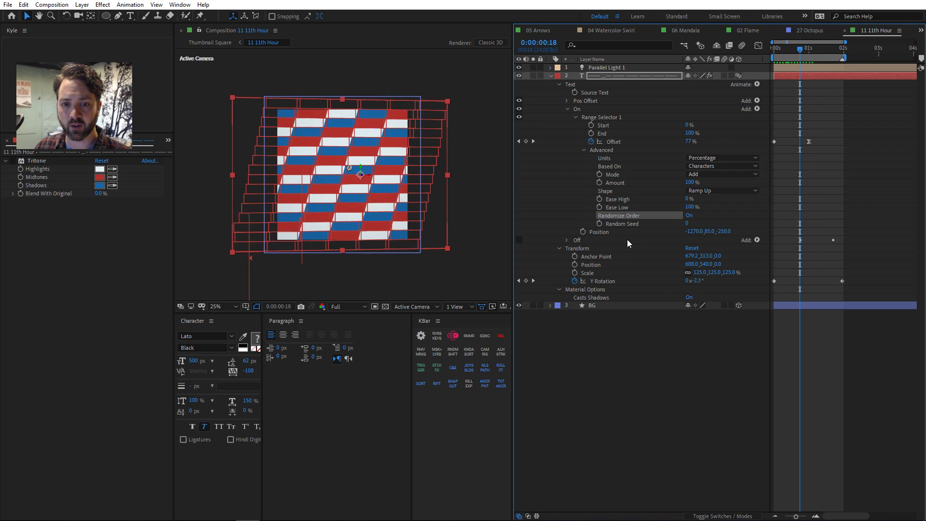
{"action": "left_click", "coordinate": [567, 240]}
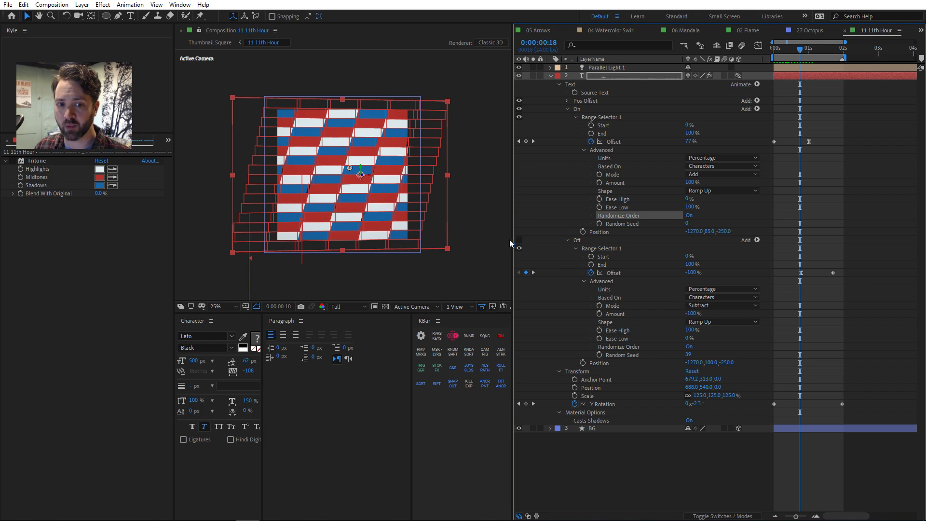
{"action": "left_click", "coordinate": [519, 248]}
{"action": "left_click_drag", "start_coordinate": [812, 49], "coordinate": [822, 50]}
{"action": "left_click", "coordinate": [646, 306]}
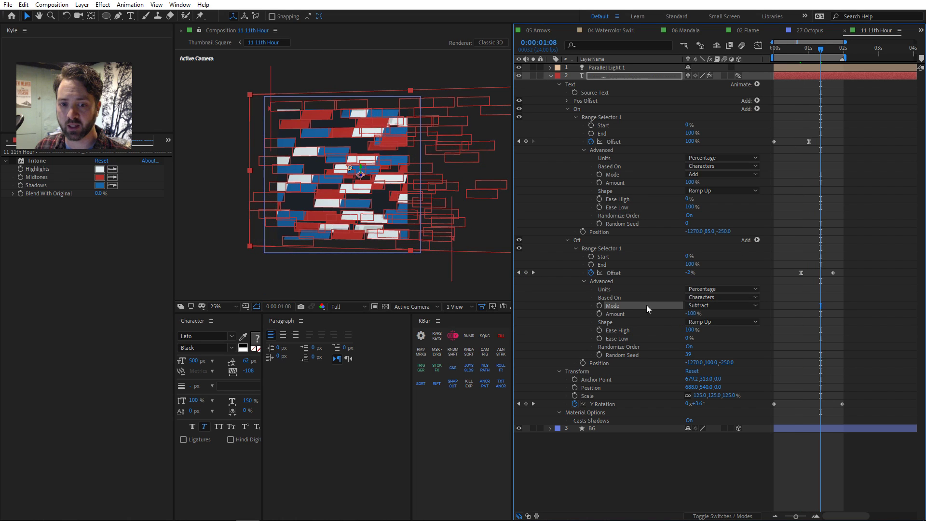
{"action": "left_click", "coordinate": [645, 322]}
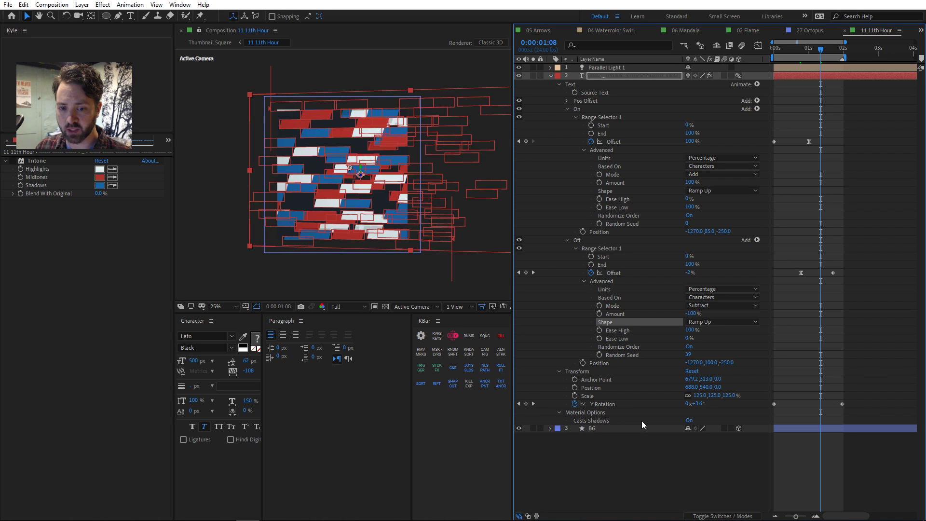
- Expand all the transform and light options of Parallel Light 1 and collapse the text layer's properties
{"action": "scroll", "coordinate": [384, 172], "scroll_direction": "up", "scroll_amount": 4}
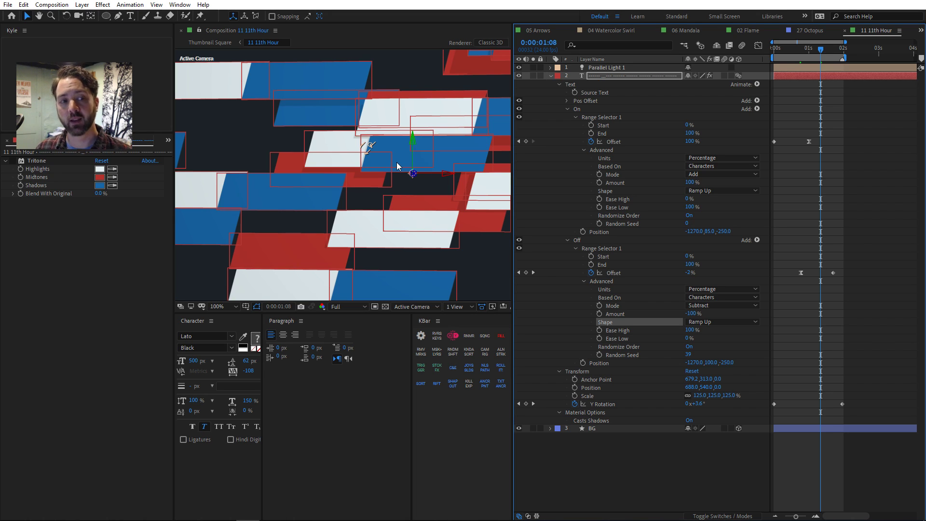
{"action": "left_click", "coordinate": [639, 68]}
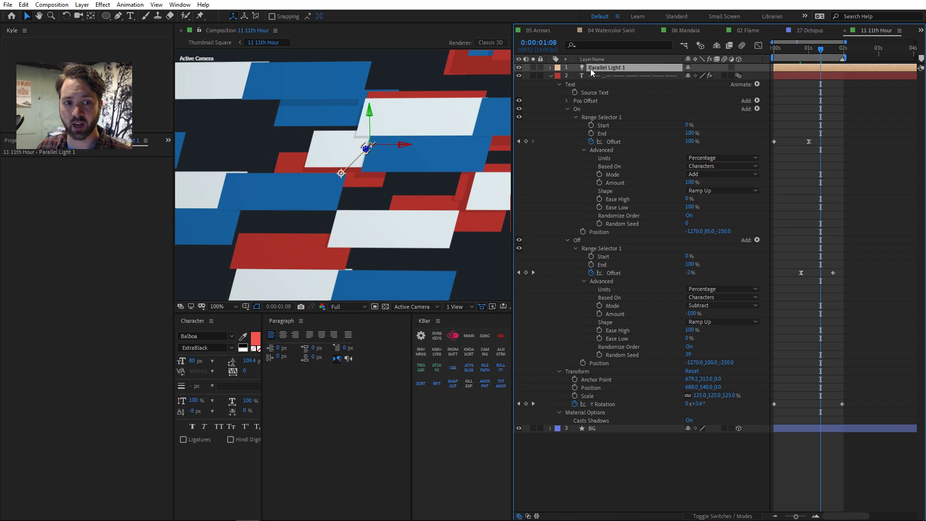
{"action": "left_click", "coordinate": [550, 69]}
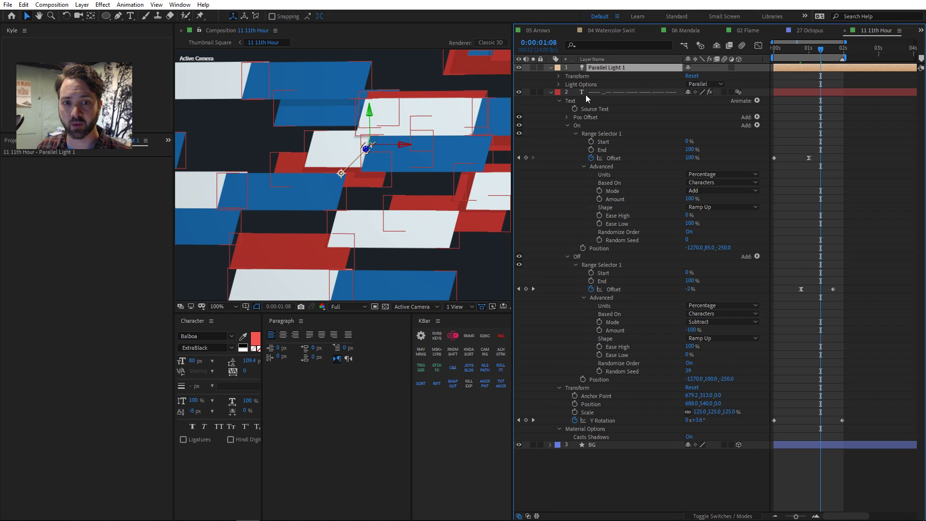
{"action": "left_click", "coordinate": [550, 68], "text": "ctrl"}
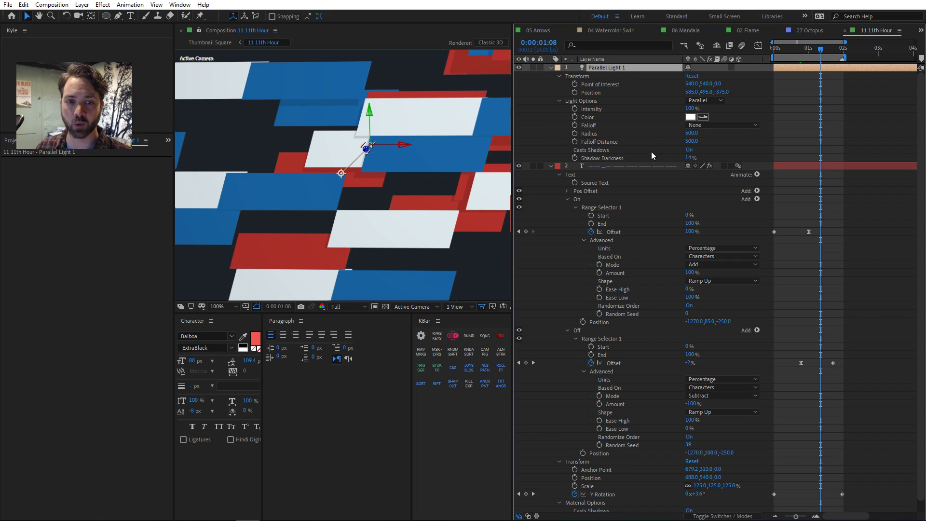
{"action": "left_click", "coordinate": [627, 164]}
{"action": "left_click", "coordinate": [550, 166]}
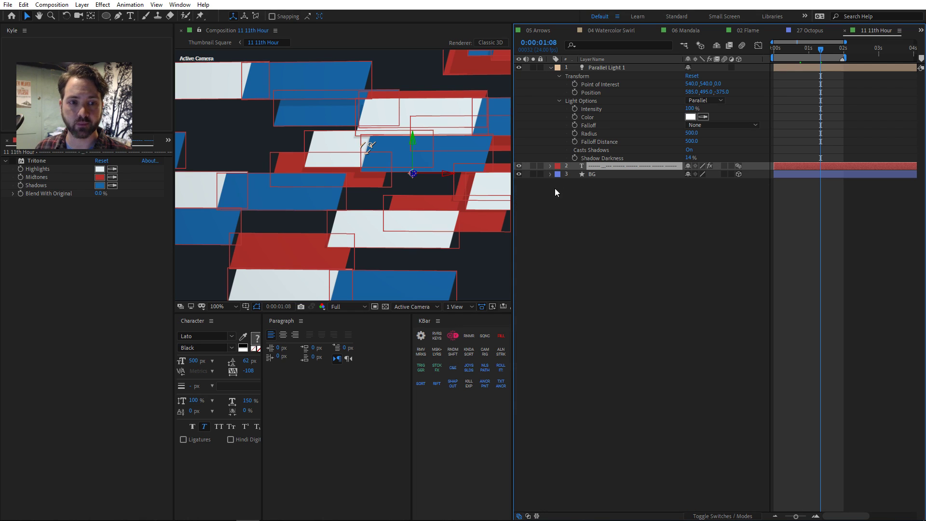
{"action": "left_click", "coordinate": [441, 191]}
{"action": "scroll", "coordinate": [441, 191], "scroll_direction": "down", "scroll_amount": 2}
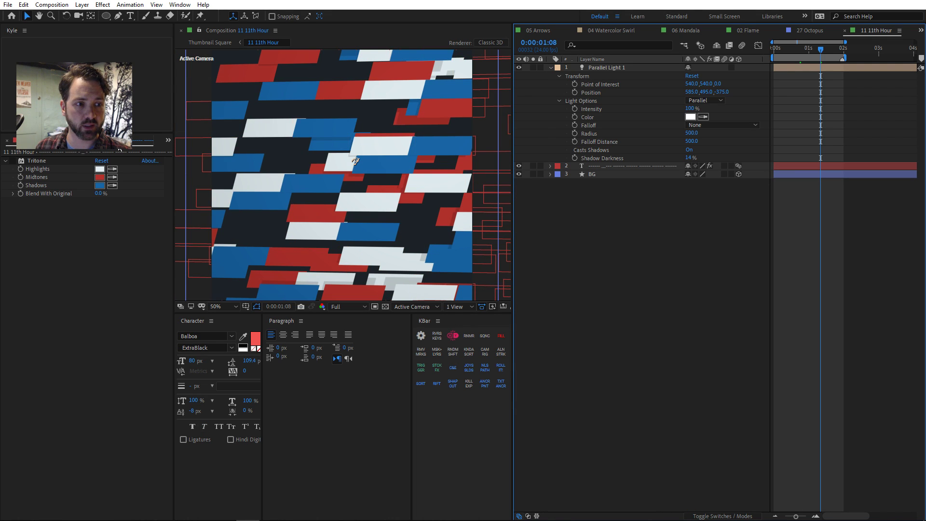
- Return to the project's item list and open the 09 Chevron Ring composition
{"action": "left_click", "coordinate": [168, 140]}
{"action": "left_click", "coordinate": [185, 153]}
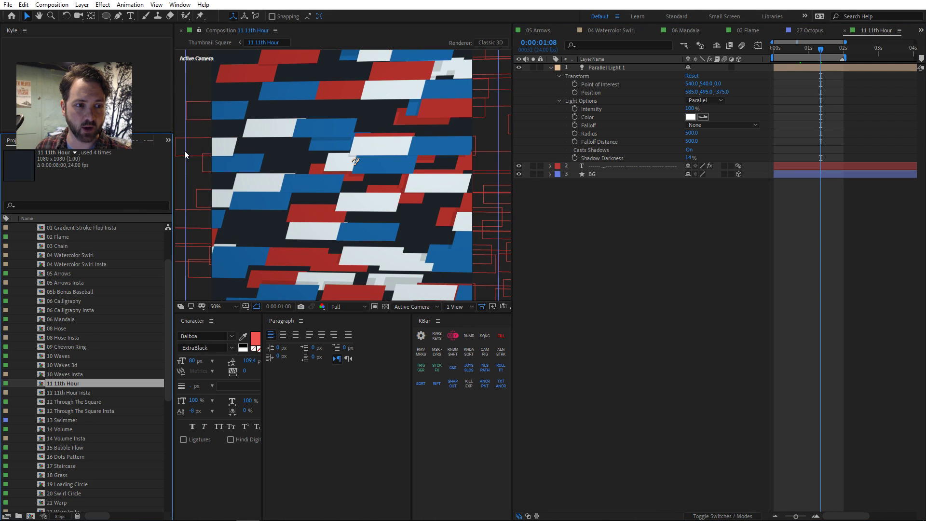
{"action": "double_click", "coordinate": [63, 347]}
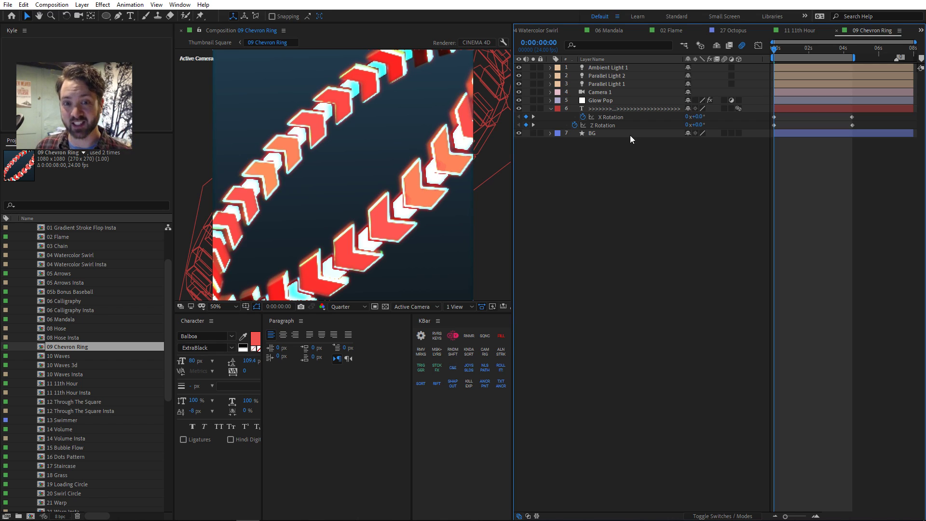
- Expand all properties of the chevron text layer and collapse its Text and Masks groups
{"action": "left_click", "coordinate": [622, 109]}
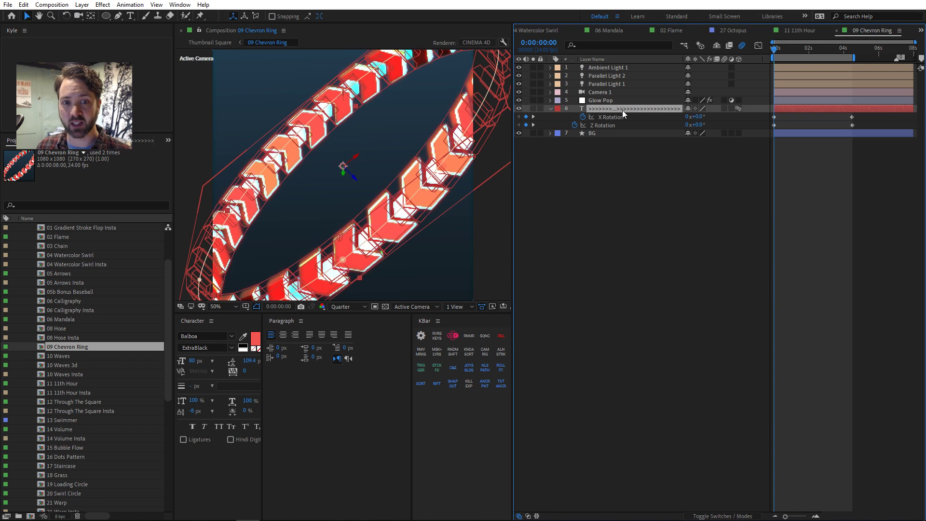
{"action": "left_click", "coordinate": [550, 109]}
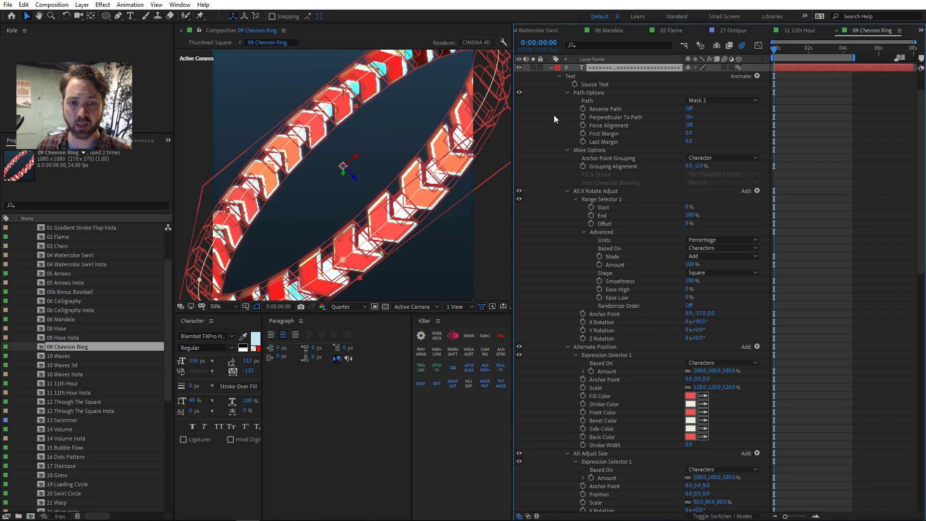
{"action": "left_click", "coordinate": [559, 75]}
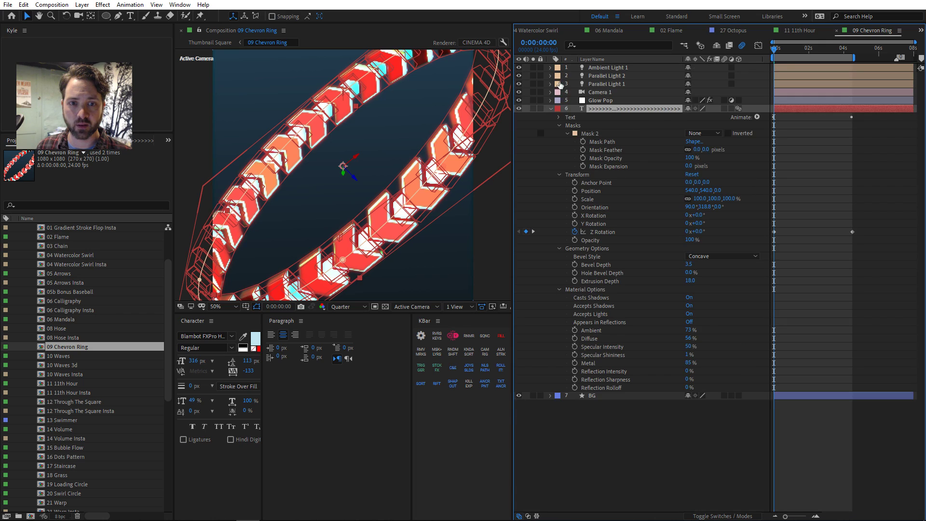
{"action": "left_click", "coordinate": [559, 125]}
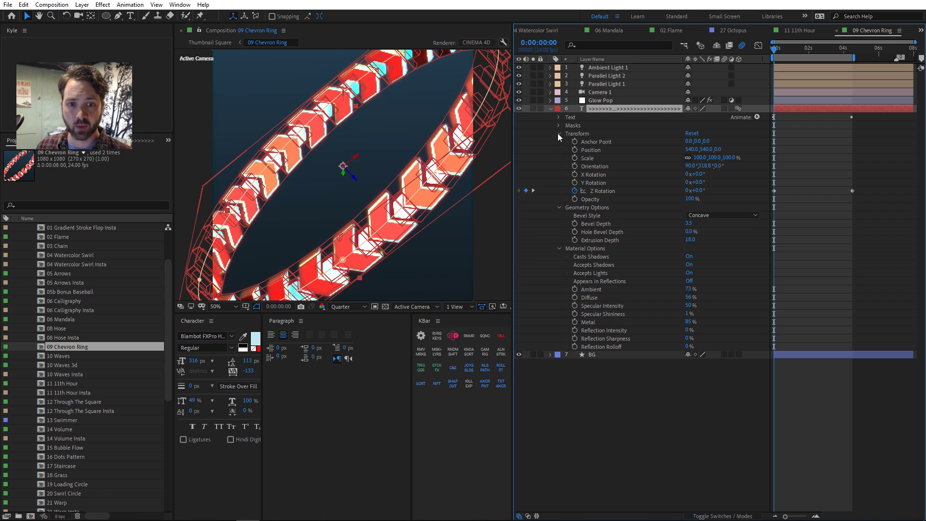
- Hide every Transform property of the chevron text layer except Z Rotation from the timeline
{"action": "left_click", "coordinate": [598, 181], "text": "alt+shift"}
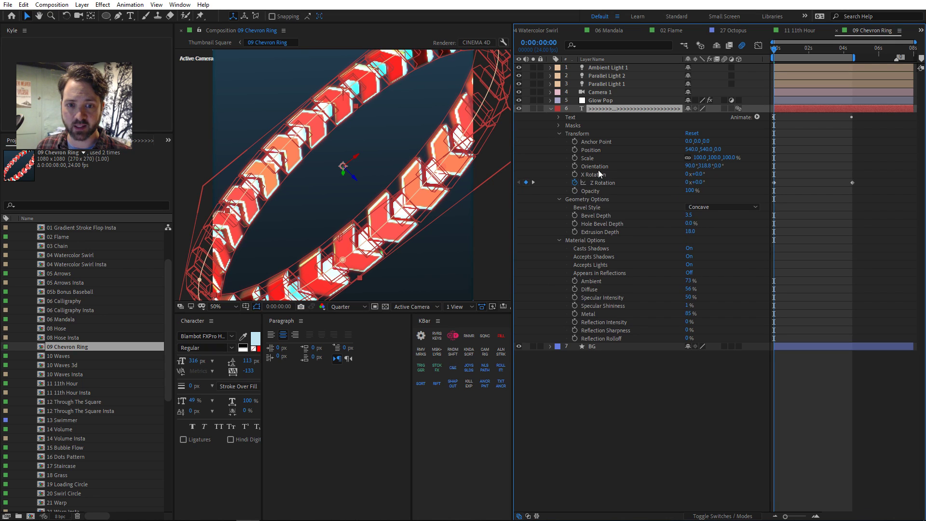
{"action": "left_click", "coordinate": [599, 168], "text": "alt+shift"}
{"action": "left_click", "coordinate": [596, 158], "text": "alt+shift"}
{"action": "left_click", "coordinate": [593, 150], "text": "alt+shift"}
{"action": "left_click", "coordinate": [597, 142], "text": "alt+shift"}
{"action": "left_click", "coordinate": [598, 142], "text": "alt+shift"}
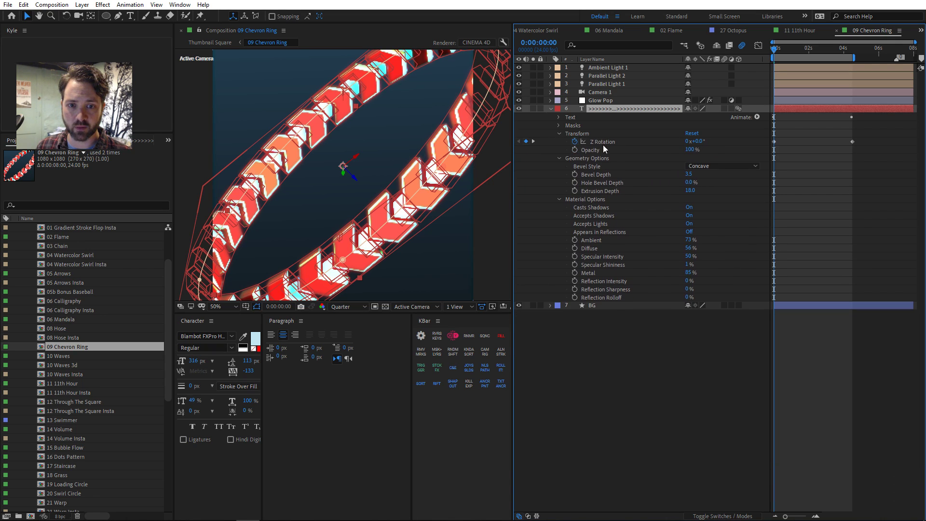
{"action": "left_click", "coordinate": [602, 150], "text": "alt+shift"}
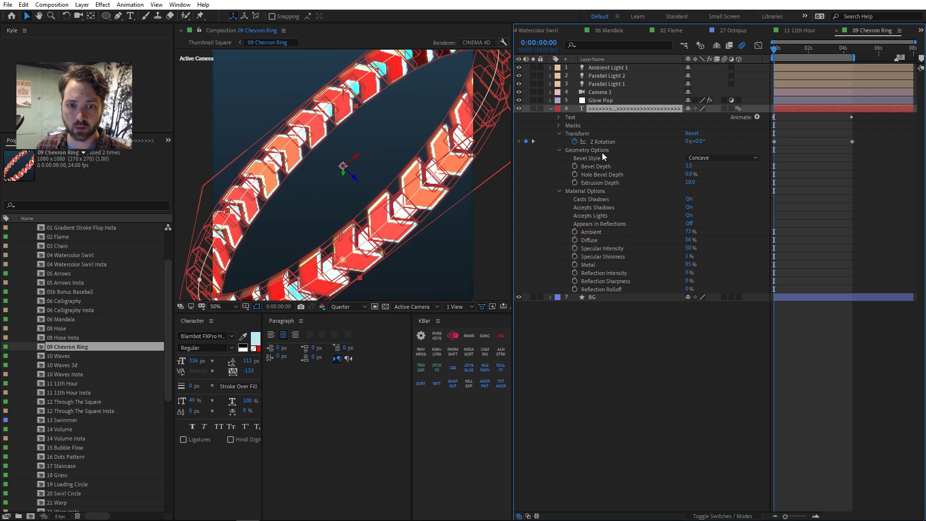
- Show the text animators with all four switched off and examine All X Rotate Adjust's rotation, range selector and advanced settings
{"action": "left_click", "coordinate": [559, 117]}
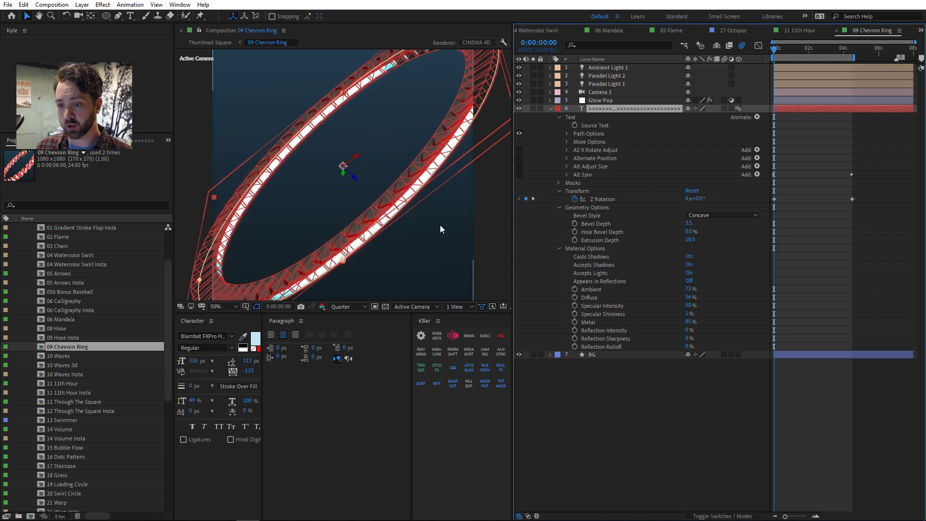
{"action": "left_click", "coordinate": [588, 149]}
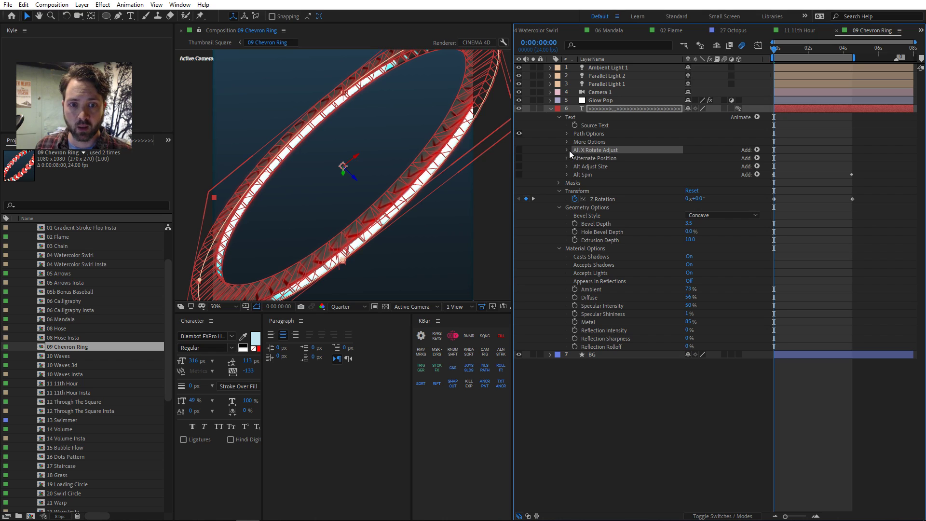
{"action": "left_click", "coordinate": [567, 150]}
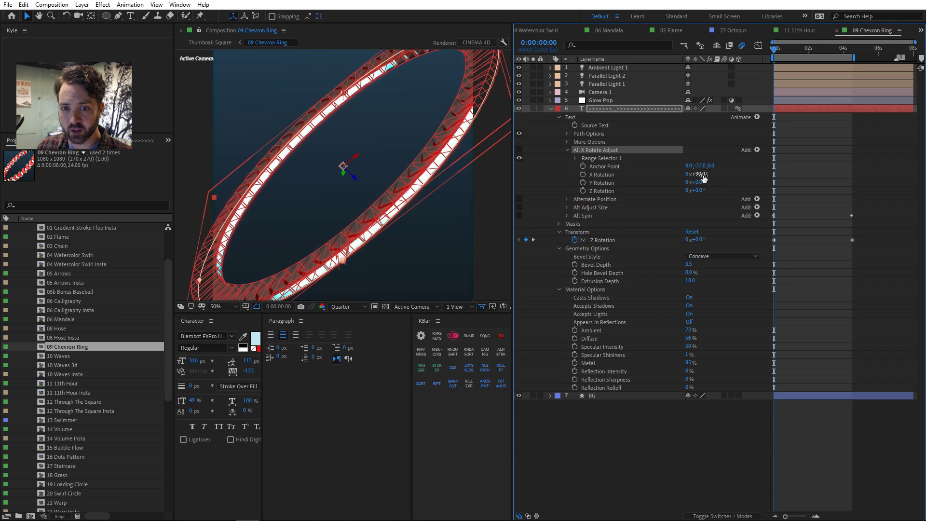
{"action": "left_click", "coordinate": [574, 159]}
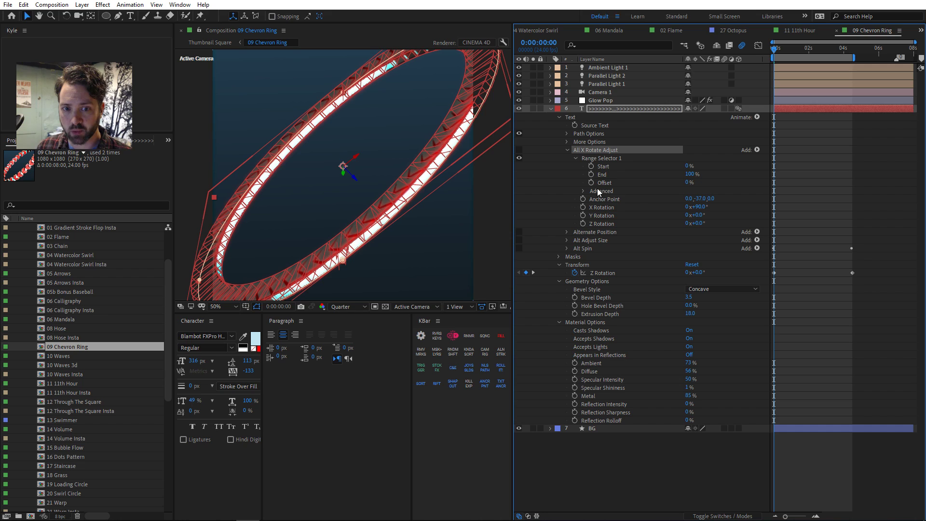
{"action": "left_click", "coordinate": [583, 191]}
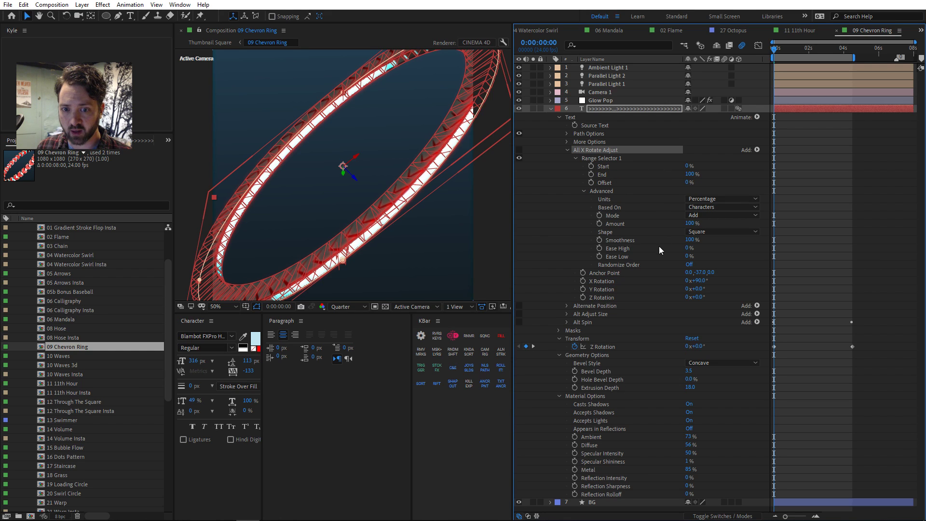
- Enable the All X Rotate Adjust animator and delete its Range Selector 1
{"action": "left_click", "coordinate": [575, 158]}
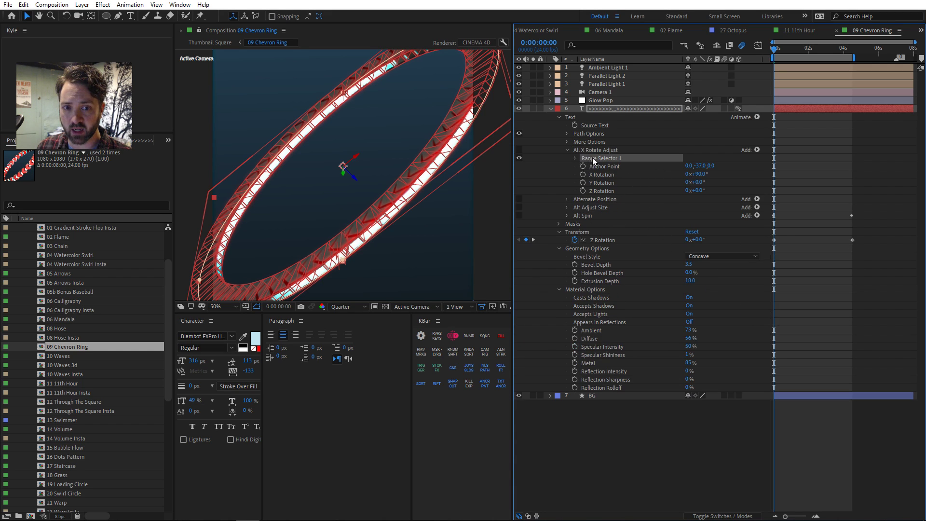
{"action": "left_click", "coordinate": [519, 150]}
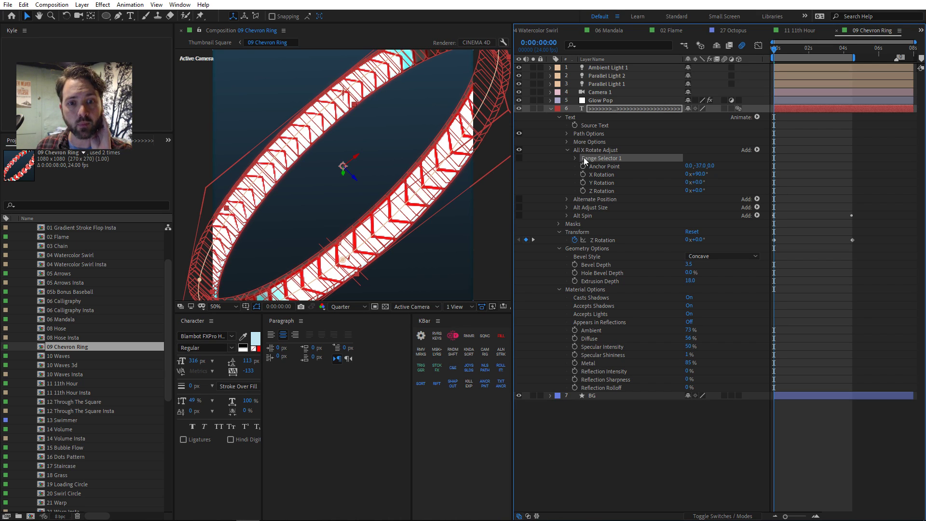
{"action": "key", "text": "Delete"}
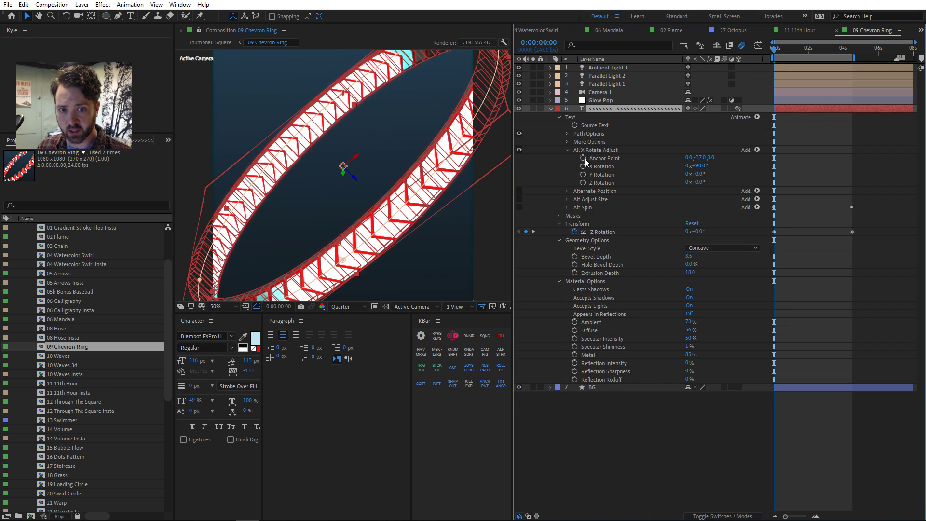
- Expand Alternate Position down to its selector's Amount expression, enlarge the expression field slightly and enable the animator
{"action": "left_click", "coordinate": [567, 191]}
{"action": "left_click", "coordinate": [583, 192]}
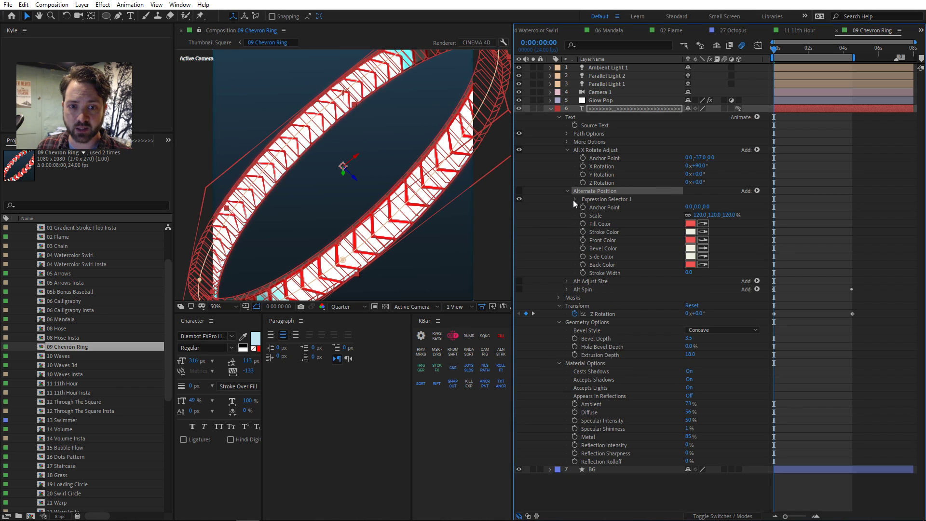
{"action": "left_click", "coordinate": [575, 199]}
{"action": "left_click", "coordinate": [584, 216]}
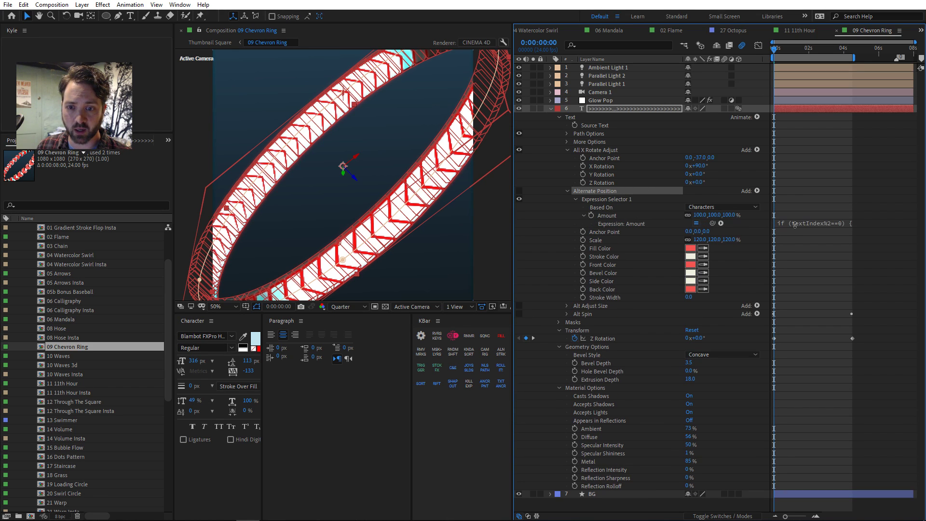
{"action": "mouse_move", "coordinate": [810, 233]}
{"action": "left_mouse_down"}
{"action": "mouse_move", "coordinate": [811, 264]}
{"action": "mouse_move", "coordinate": [810, 230]}
{"action": "left_mouse_up"}
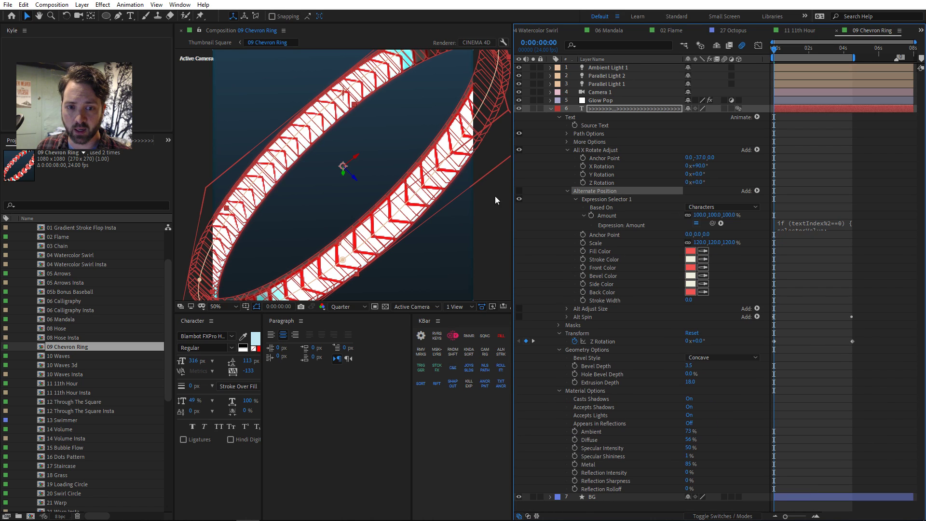
{"action": "left_click", "coordinate": [519, 192]}
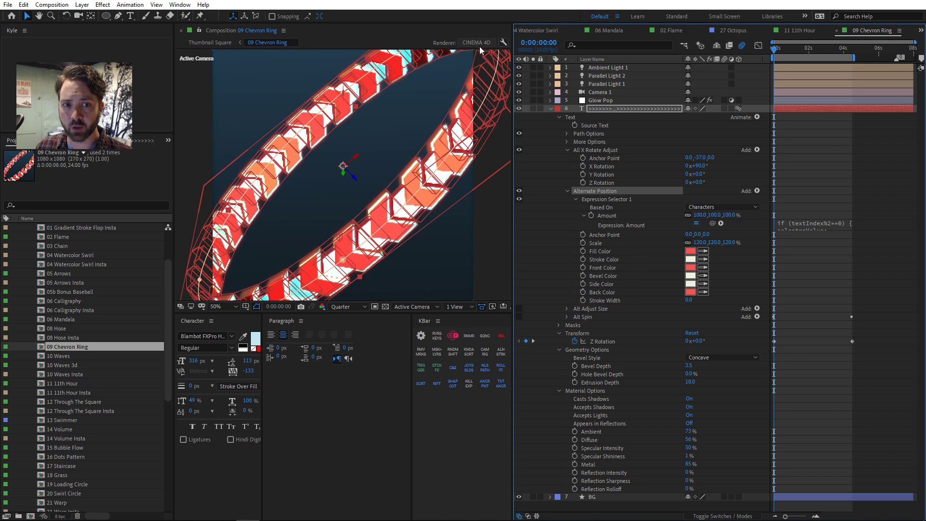
- Examine the Front and Back properties that can be added to Alternate Position, without adding any
{"action": "left_click", "coordinate": [757, 191]}
{"action": "mouse_move", "coordinate": [775, 195]}
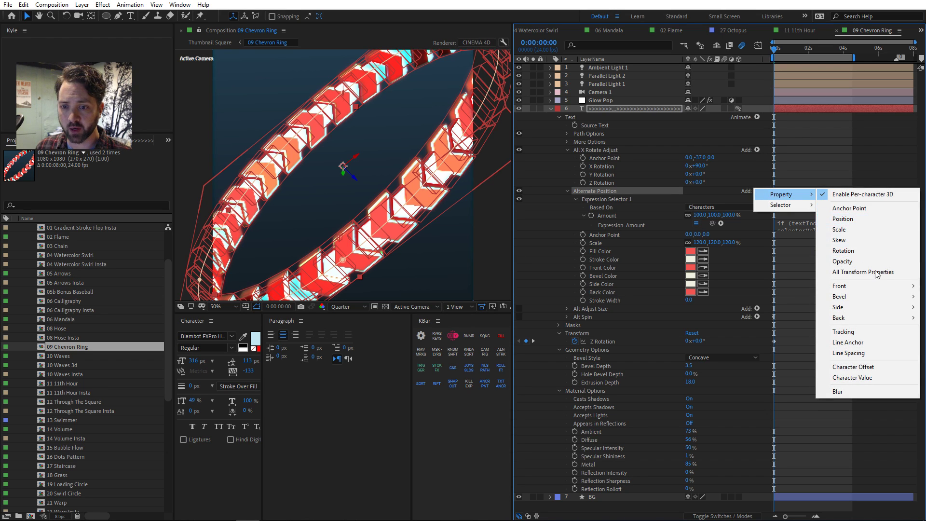
{"action": "mouse_move", "coordinate": [859, 288]}
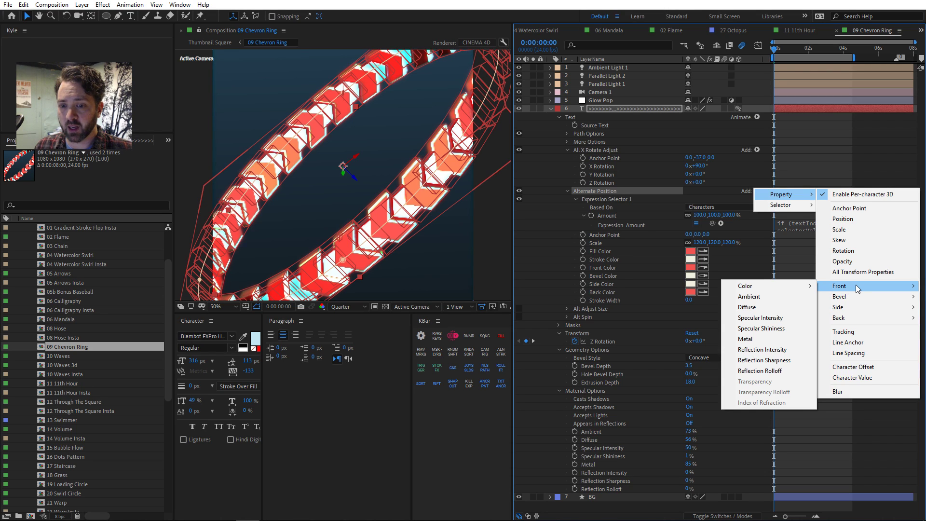
{"action": "mouse_move", "coordinate": [850, 319]}
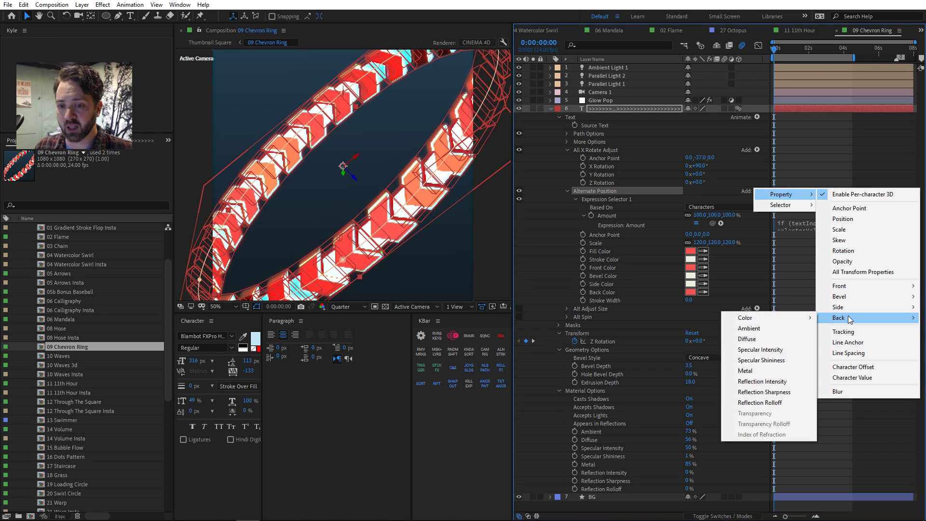
{"action": "left_click", "coordinate": [544, 274]}
- Examine the Fill Color and Stroke Color properties of the Alternate Position animator
{"action": "left_click", "coordinate": [610, 250]}
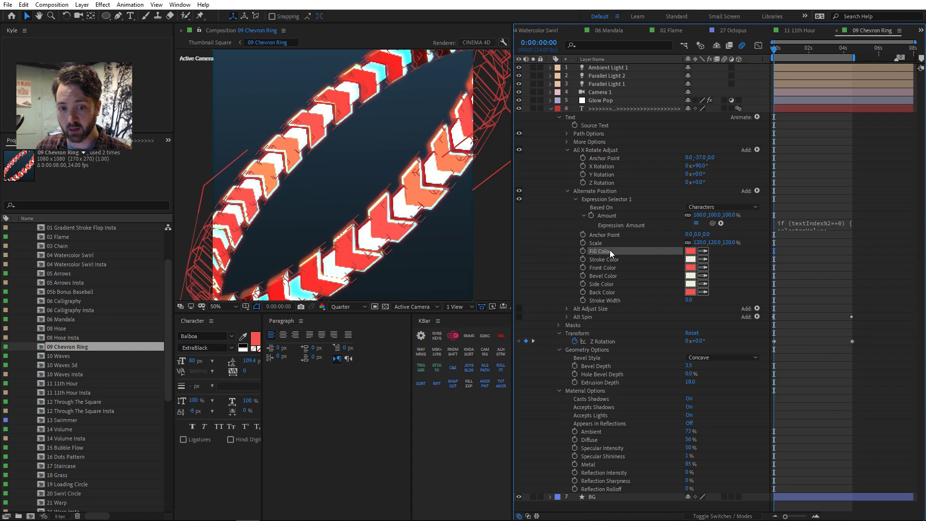
{"action": "left_click", "coordinate": [612, 260]}
{"action": "left_click", "coordinate": [613, 250]}
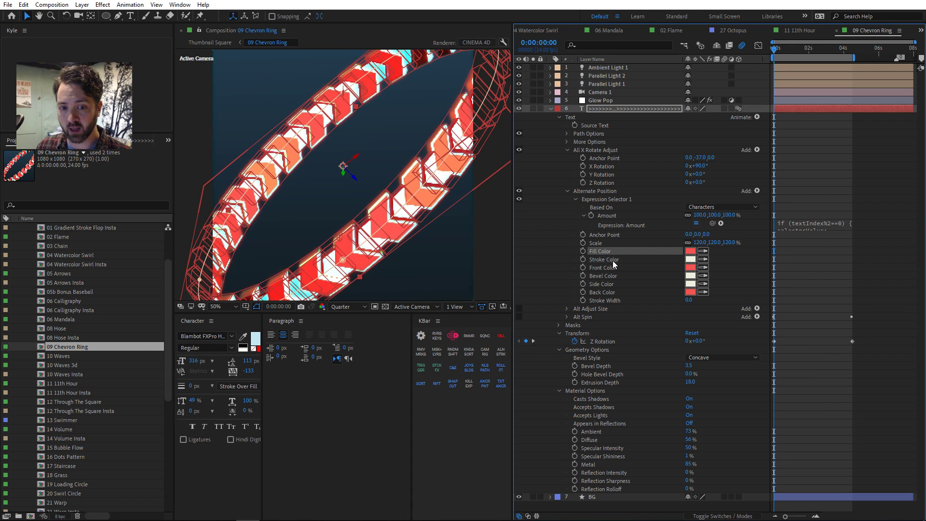
{"action": "left_click", "coordinate": [613, 260]}
{"action": "left_click", "coordinate": [614, 251]}
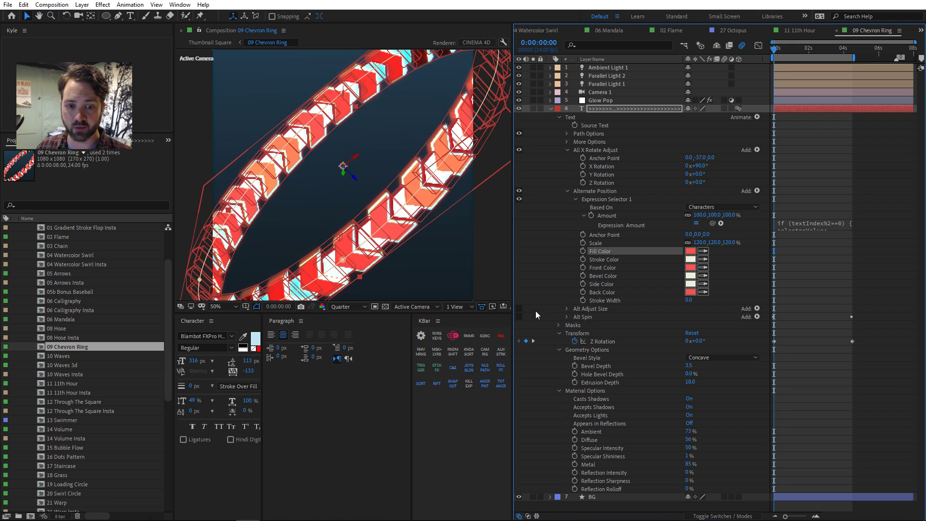
- Expand and enable the Alt Adjust Size animator, collapsing Alternate Position and All X Rotate Adjust
{"action": "left_click", "coordinate": [568, 308]}
{"action": "left_click", "coordinate": [567, 191]}
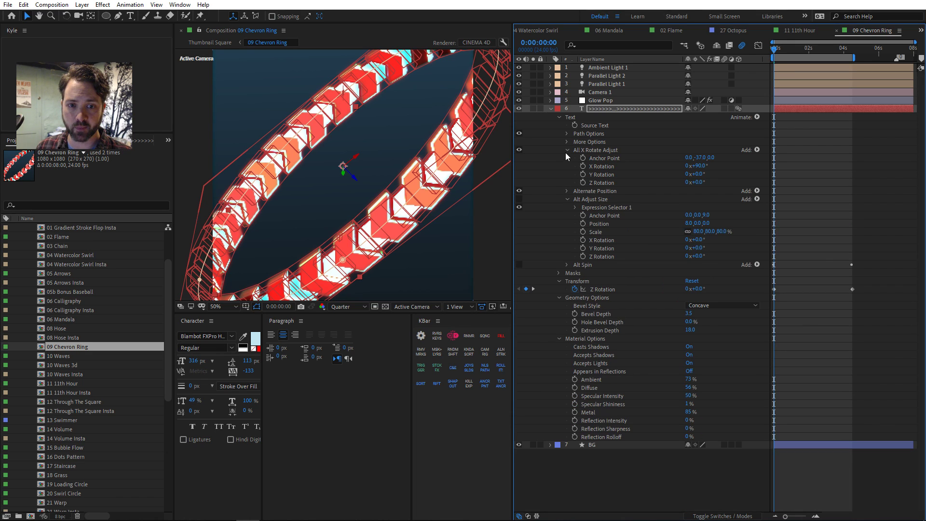
{"action": "left_click", "coordinate": [567, 151]}
{"action": "left_click", "coordinate": [519, 166]}
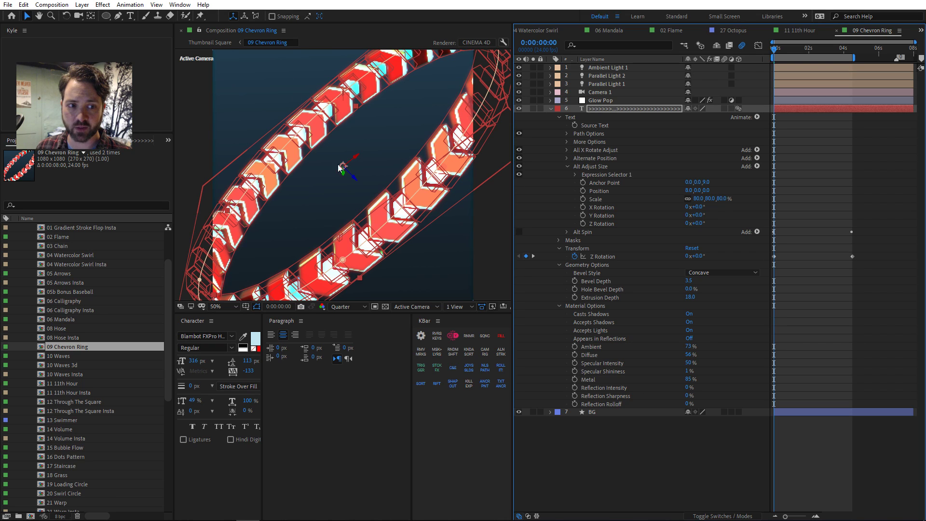
- Expand and enable Alt Spin with its Expression Selector 1, and compare the ring at 0:00:01:21 with the animator off and on
{"action": "left_click", "coordinate": [566, 232]}
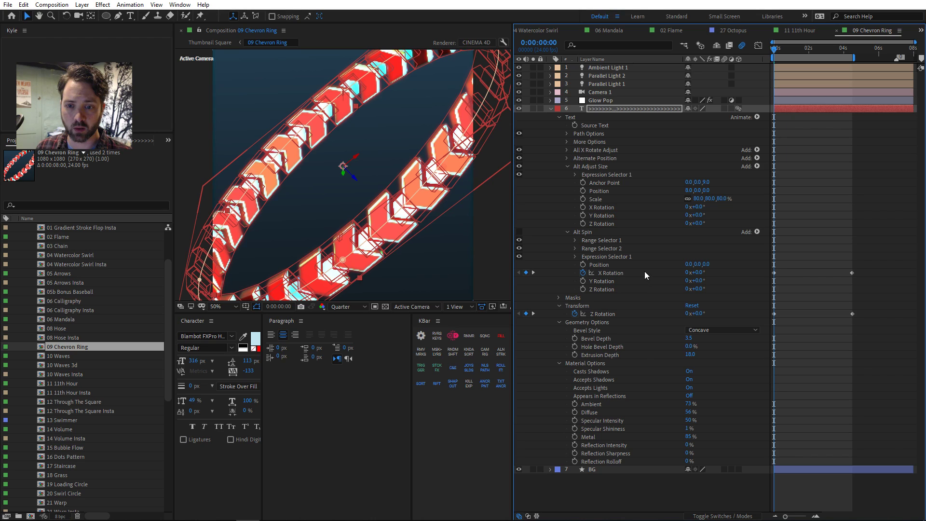
{"action": "left_click", "coordinate": [574, 257]}
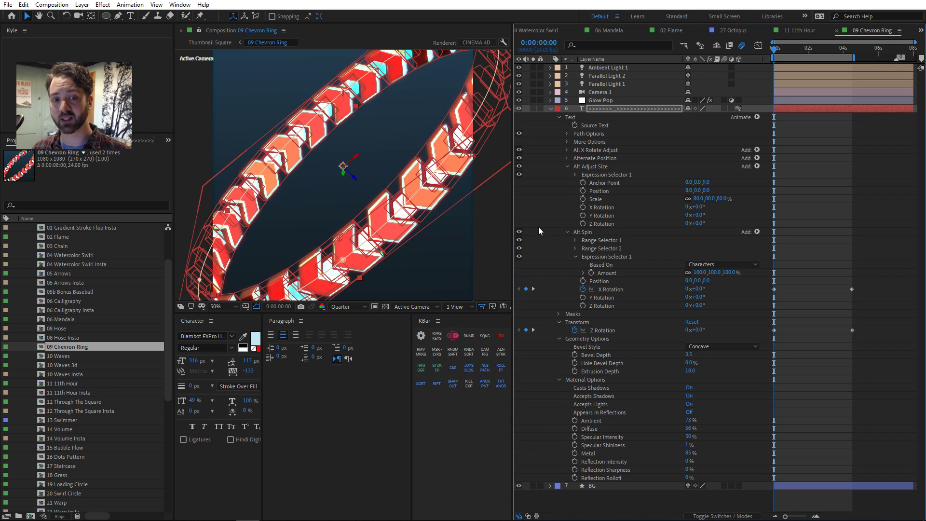
{"action": "left_click", "coordinate": [786, 47]}
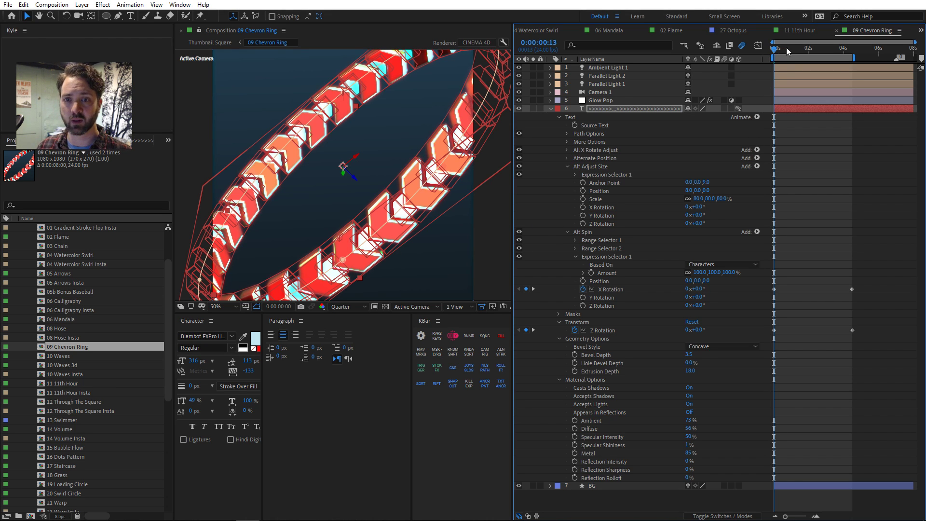
{"action": "key", "text": "space"}
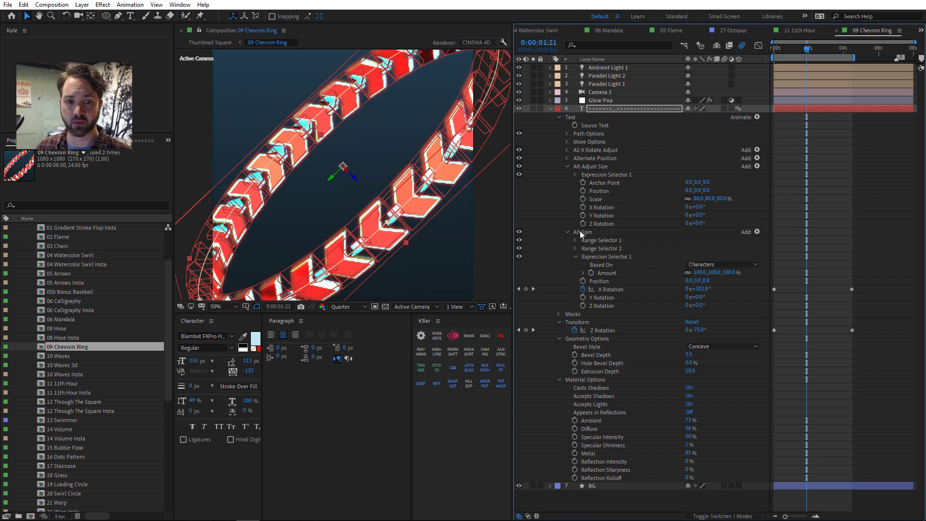
{"action": "left_click", "coordinate": [519, 232]}
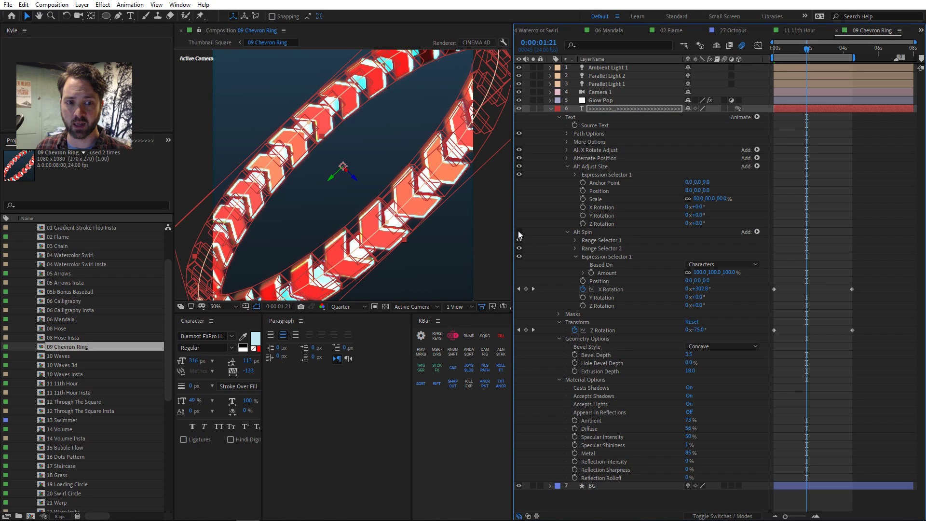
{"action": "left_click", "coordinate": [519, 232]}
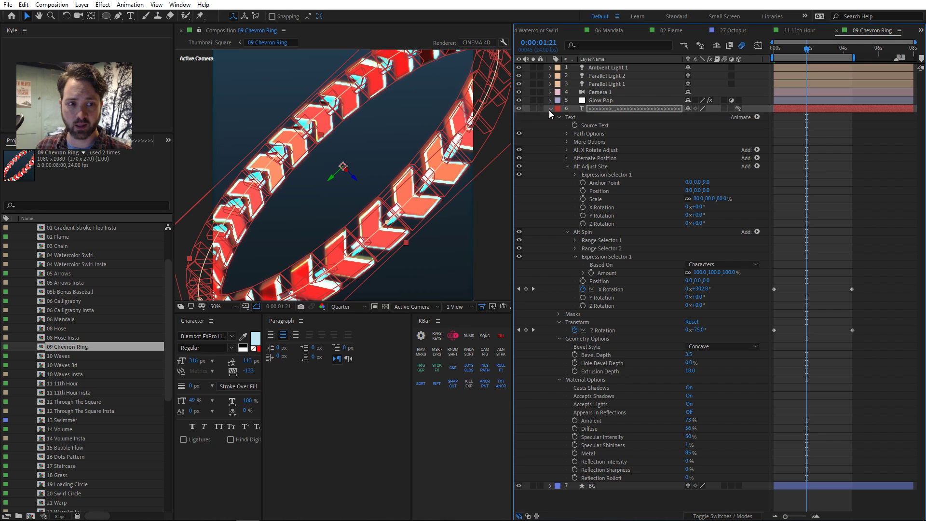
- Show the effect settings of the Glow Pop layer to examine its Glow, Channel Blur and Curves
{"action": "key", "text": "F3"}
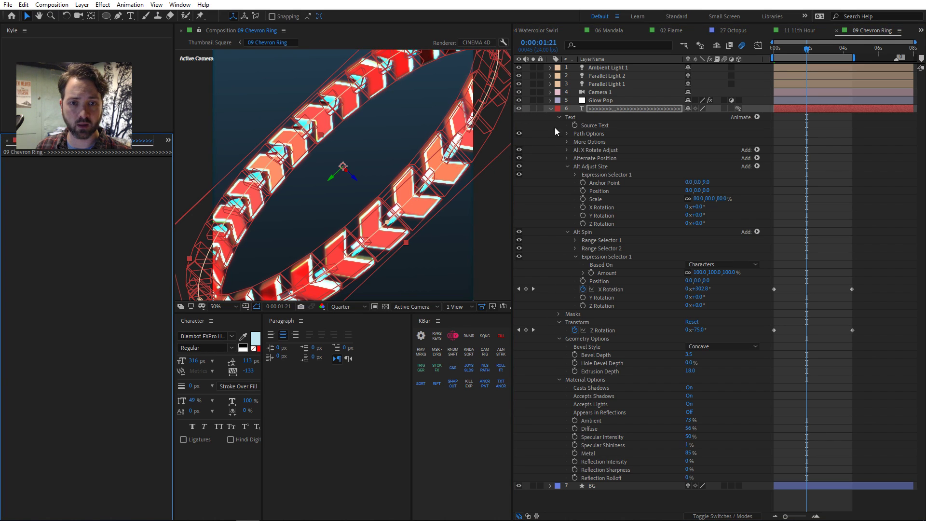
{"action": "left_click", "coordinate": [605, 100]}
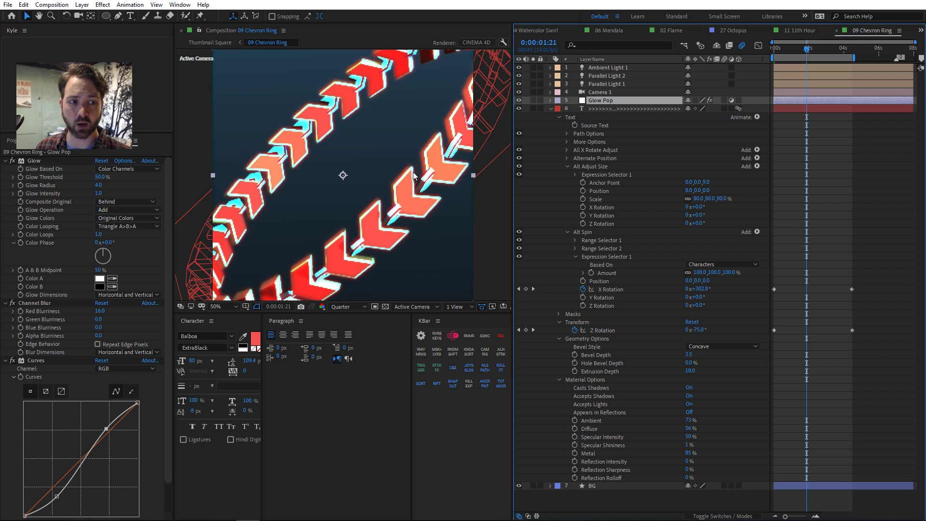
- Compare the chevron ring with the Glow Pop layer hidden and shown, and check the Ambient Light 1 and Parallel Light 1 layers
{"action": "left_click", "coordinate": [519, 100]}
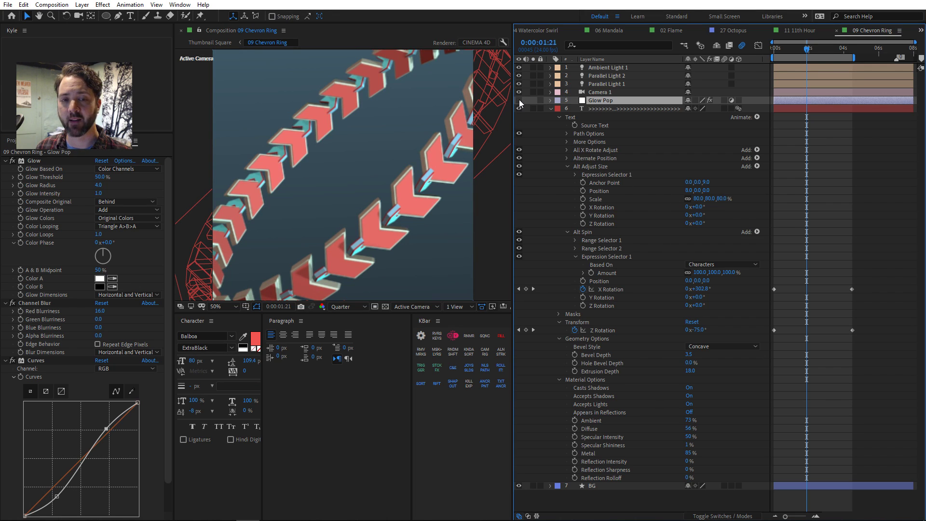
{"action": "left_click", "coordinate": [519, 100]}
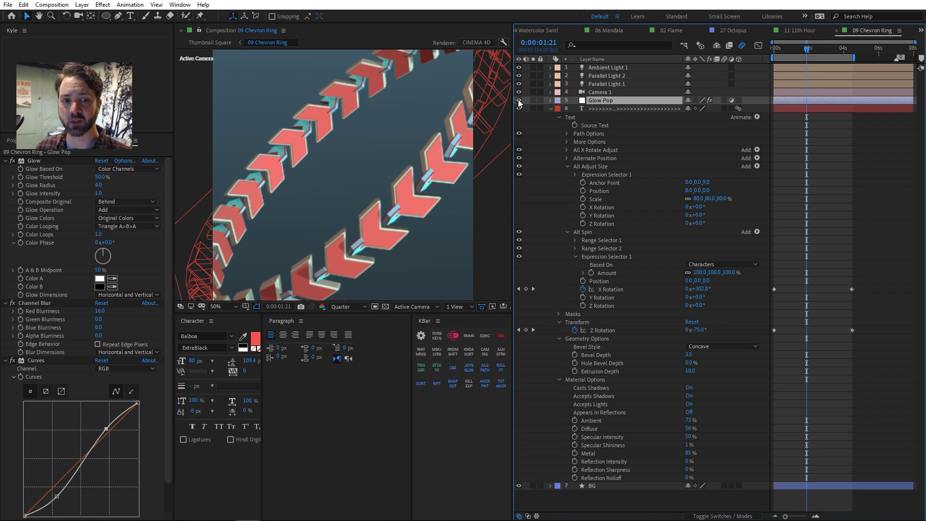
{"action": "left_click", "coordinate": [519, 101]}
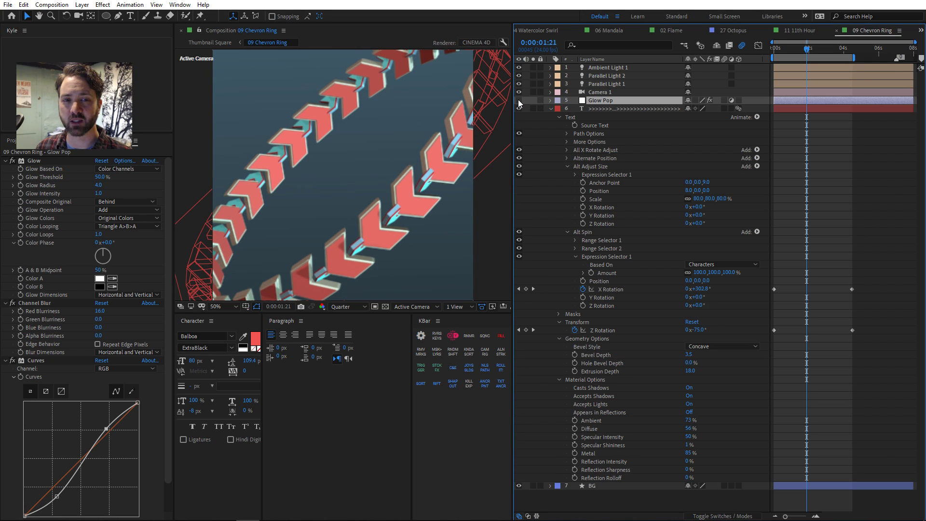
{"action": "left_click", "coordinate": [519, 101]}
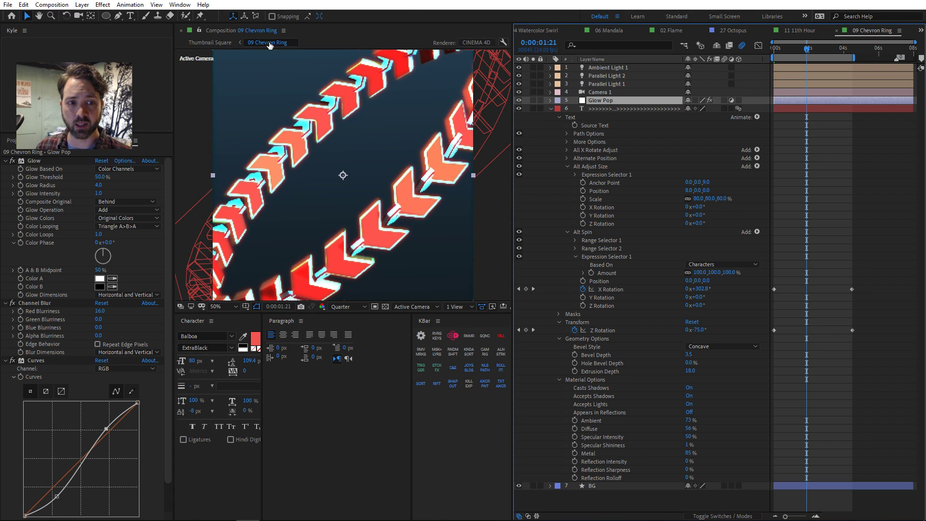
{"action": "left_click", "coordinate": [612, 68]}
{"action": "left_click", "coordinate": [612, 85]}
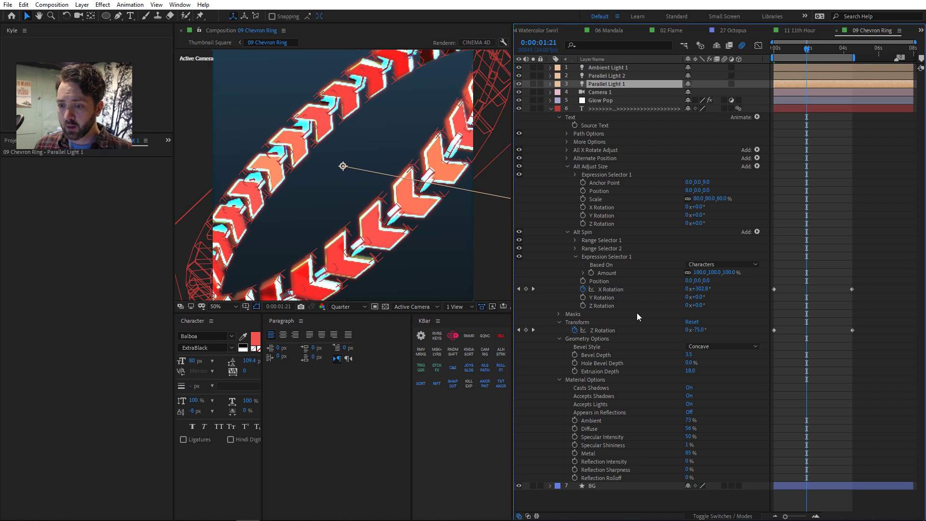
- Open the 31 Falcon HUD composition from the project
{"action": "left_click", "coordinate": [11, 140]}
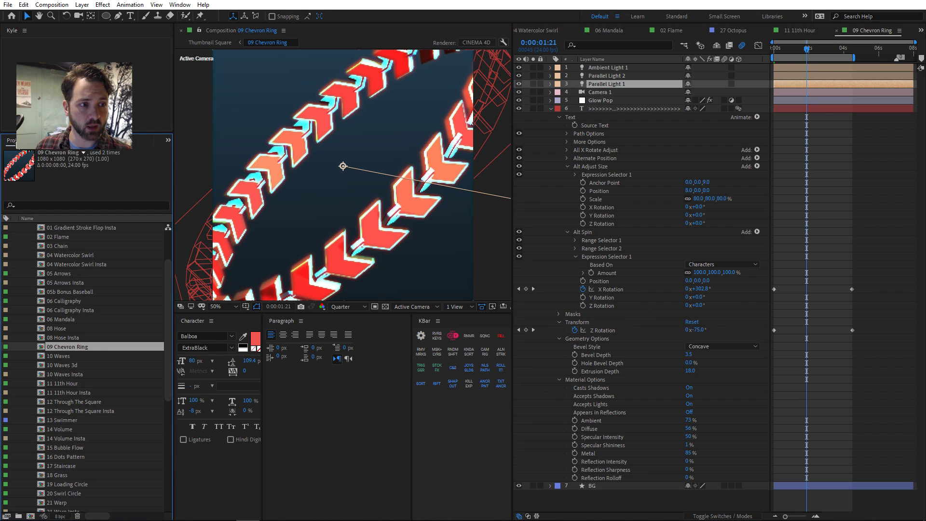
{"action": "scroll", "coordinate": [103, 401], "scroll_direction": "down", "scroll_amount": 5}
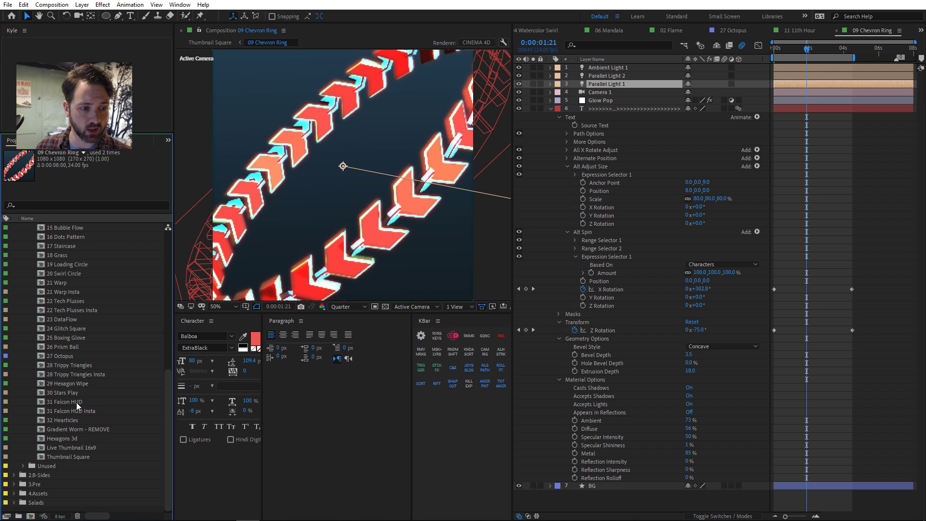
{"action": "double_click", "coordinate": [76, 402]}
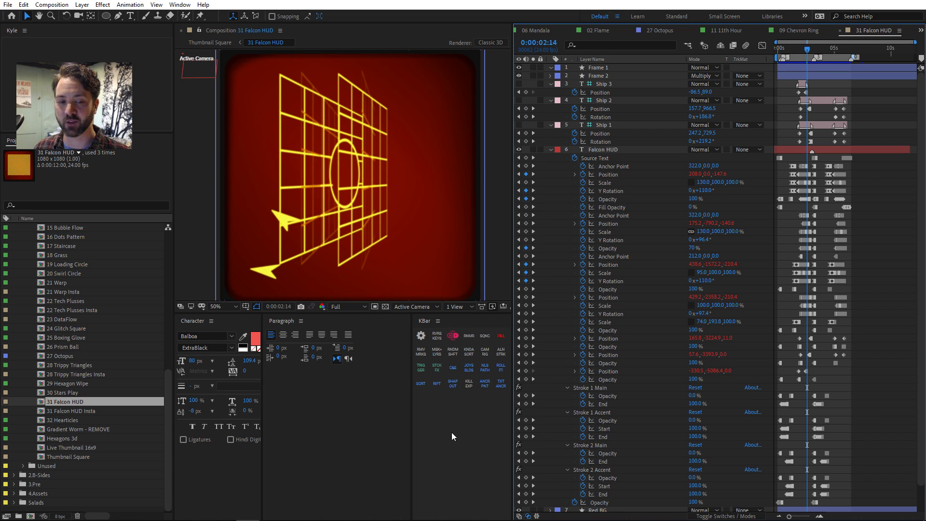
- Widen the KBar panel slightly and open the 30 Stars Play composition
{"action": "left_click", "coordinate": [414, 411]}
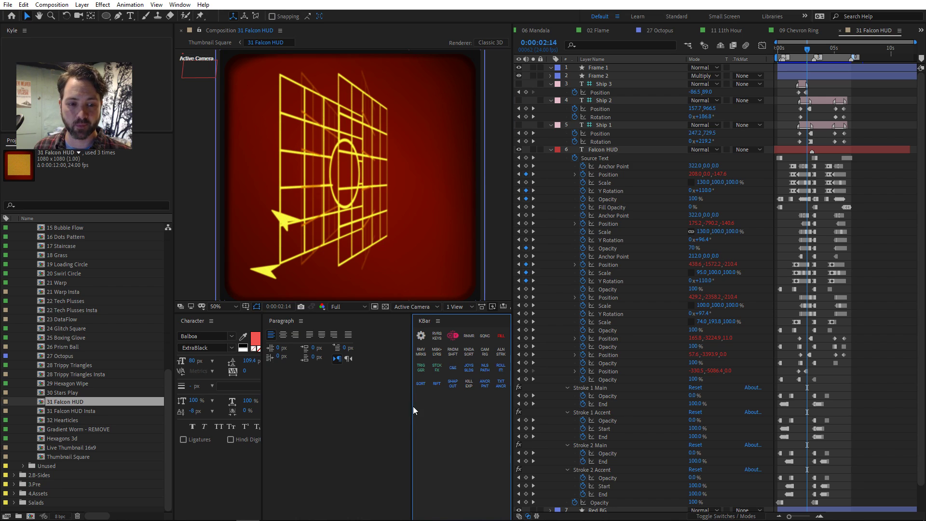
{"action": "left_click_drag", "start_coordinate": [413, 407], "coordinate": [388, 411]}
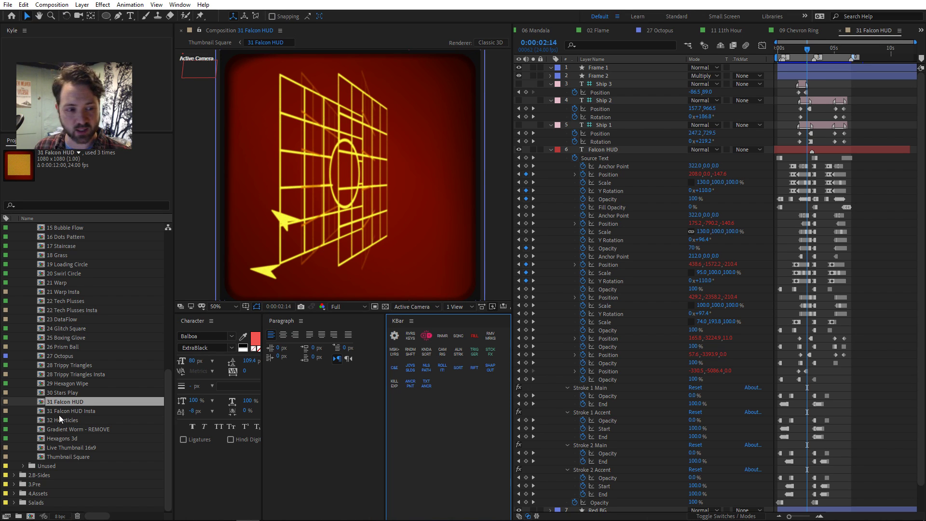
{"action": "double_click", "coordinate": [60, 392]}
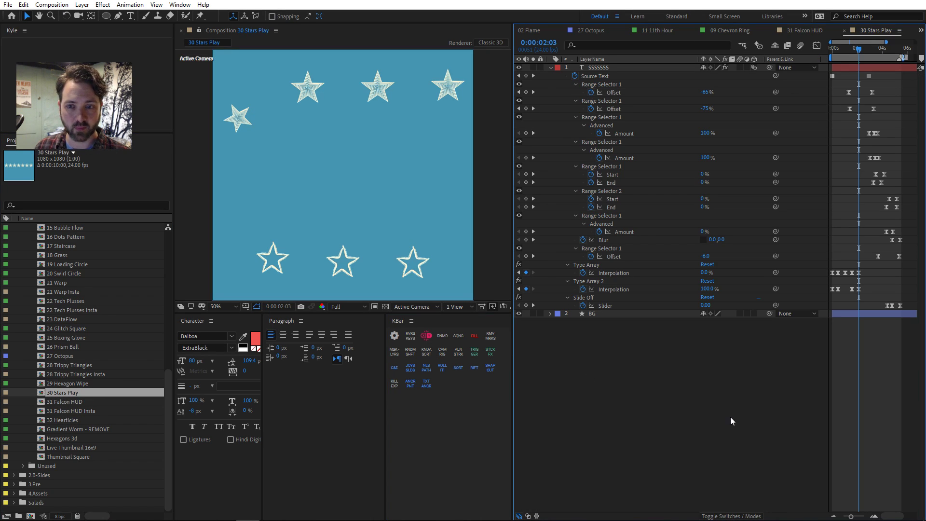
- Hide the timeline's Parent & Link column and narrow the Layer Name column to give the keyframes more room
{"action": "right_click", "coordinate": [785, 59]}
{"action": "left_click", "coordinate": [815, 66]}
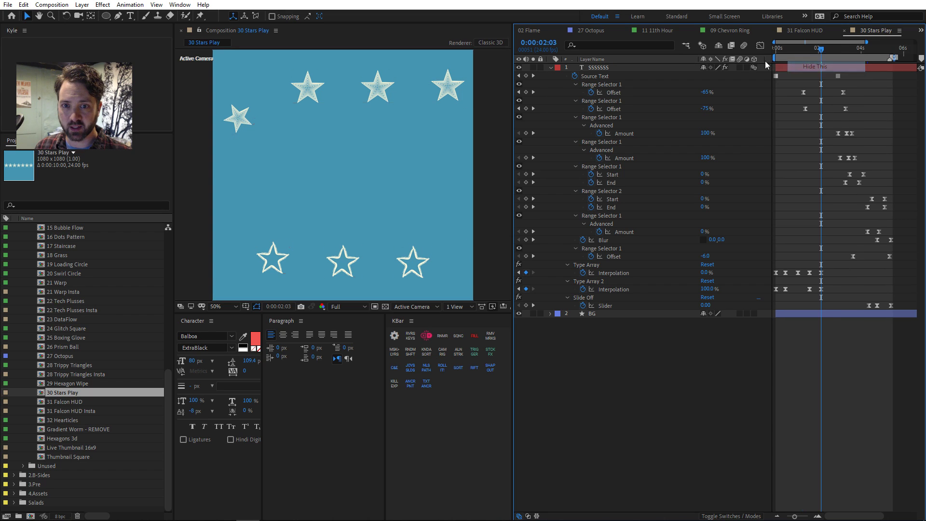
{"action": "left_click_drag", "start_coordinate": [696, 59], "coordinate": [652, 59]}
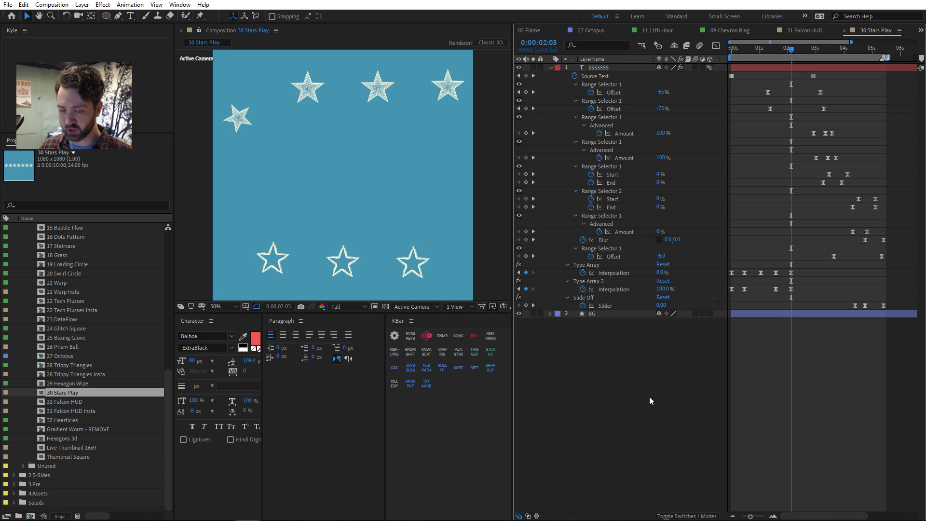
- Preview the 30 Stars Play animation and stop the playback
{"action": "key", "text": "space"}
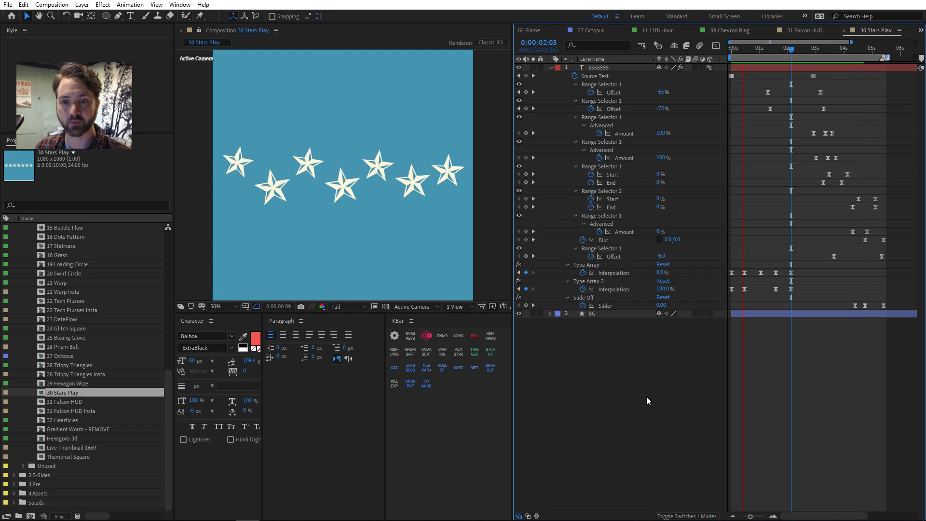
{"action": "key", "text": "space"}
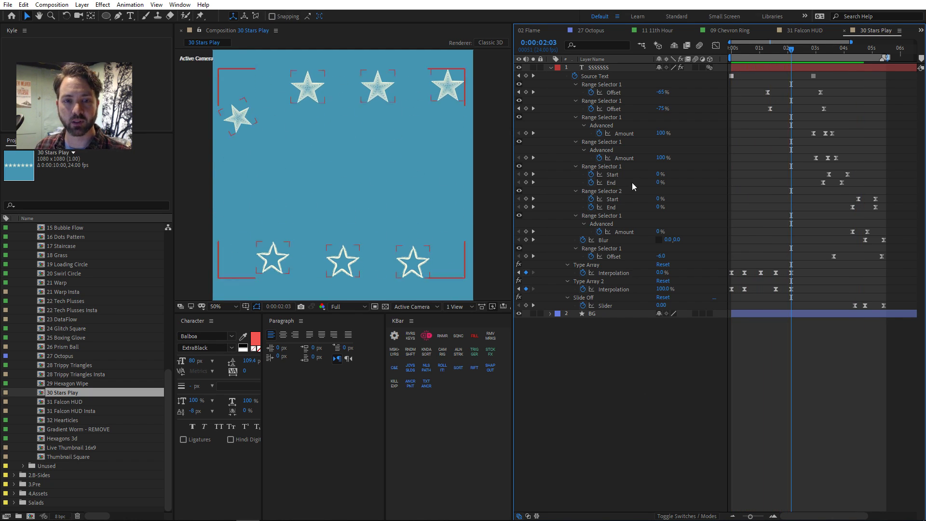
- List the SSSSSSS layer's text animators with the other property groups collapsed, and turn off every animator from Type Array 2 through Spin
{"action": "left_click", "coordinate": [551, 68]}
{"action": "left_click", "coordinate": [550, 68], "text": "ctrl"}
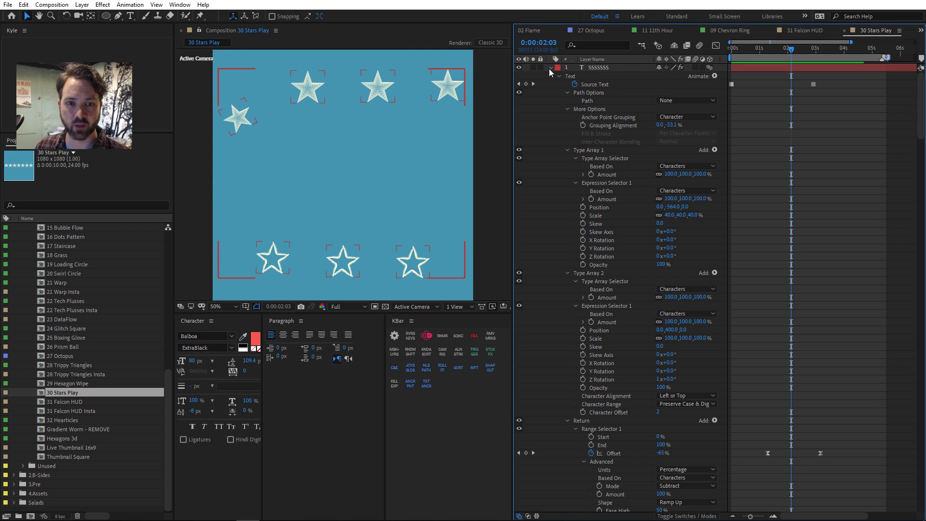
{"action": "left_click", "coordinate": [559, 76]}
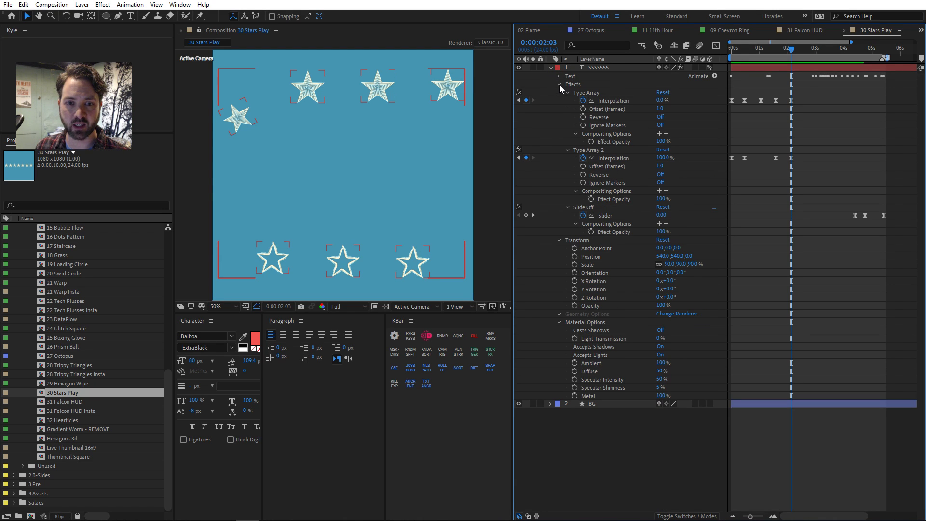
{"action": "left_click", "coordinate": [558, 83]}
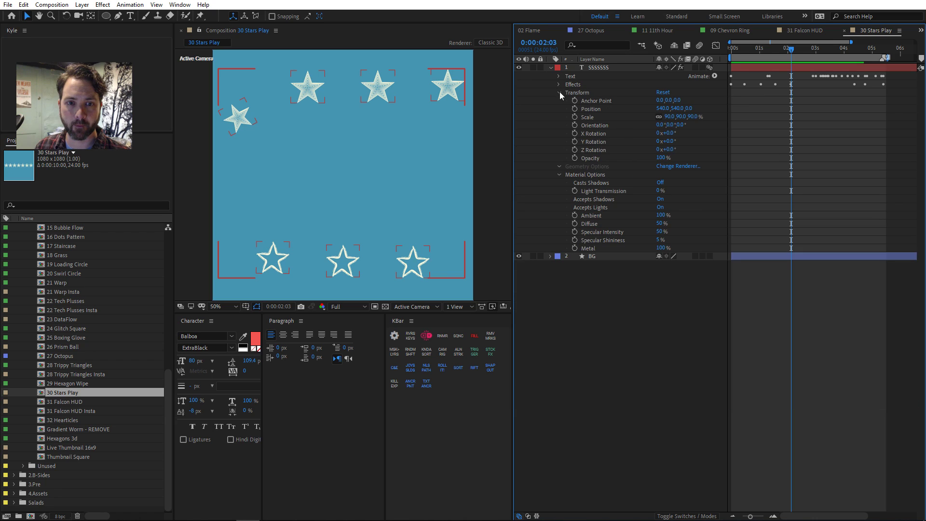
{"action": "left_click", "coordinate": [559, 92]}
{"action": "left_click", "coordinate": [560, 109]}
{"action": "left_click", "coordinate": [559, 76]}
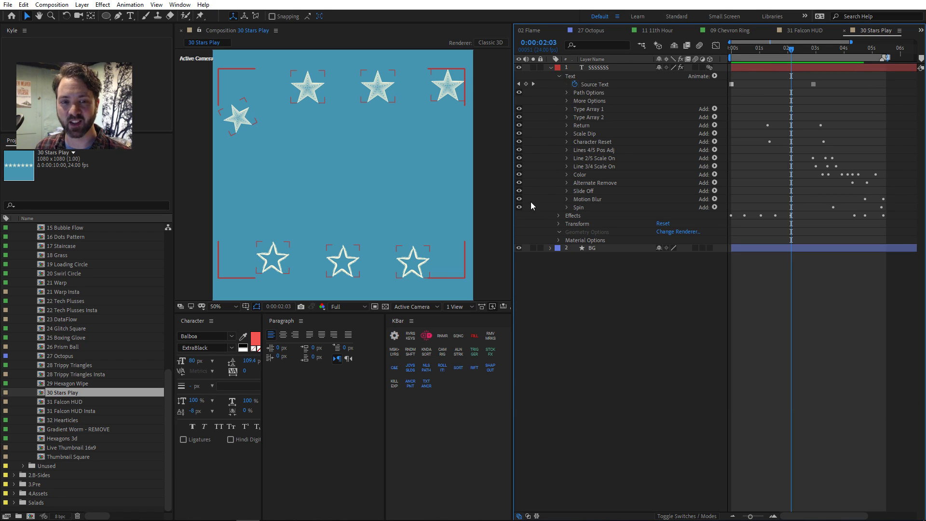
{"action": "left_click", "coordinate": [520, 117]}
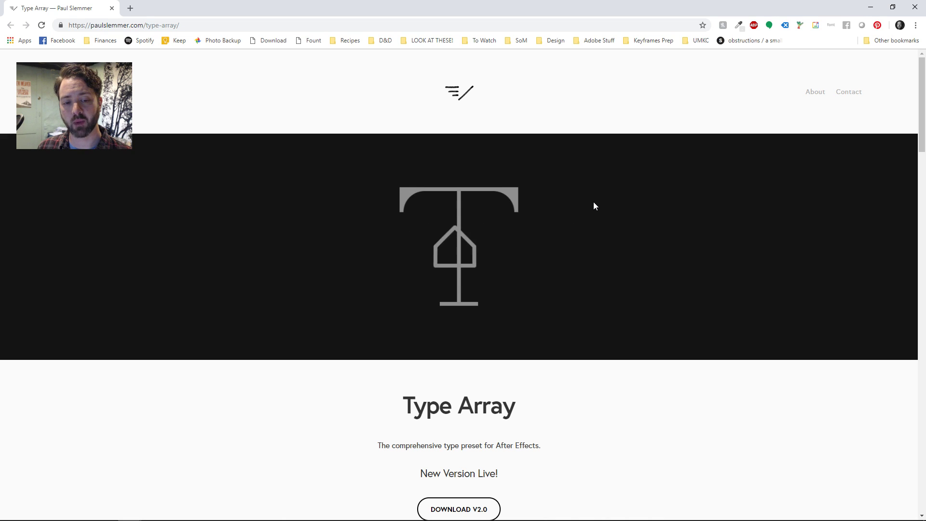
- Look over the Type Array preset's web page in the browser and close it to return to After Effects
{"action": "scroll", "coordinate": [594, 201], "scroll_direction": "down", "scroll_amount": 5}
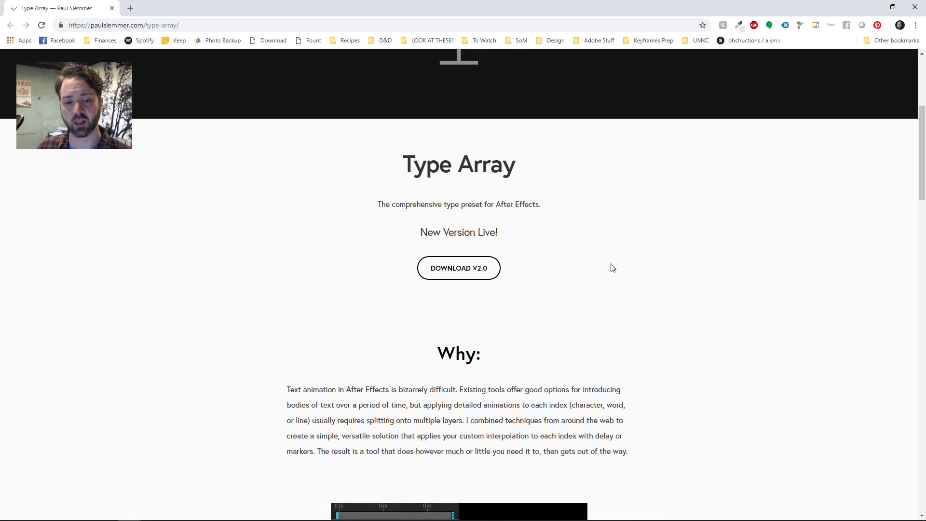
{"action": "scroll", "coordinate": [612, 265], "scroll_direction": "up", "scroll_amount": 5}
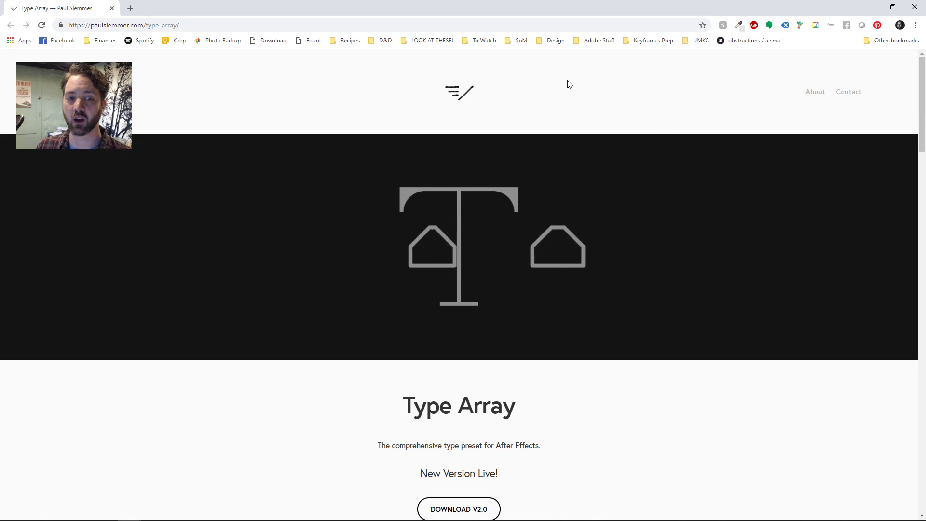
{"action": "left_click", "coordinate": [914, 8]}
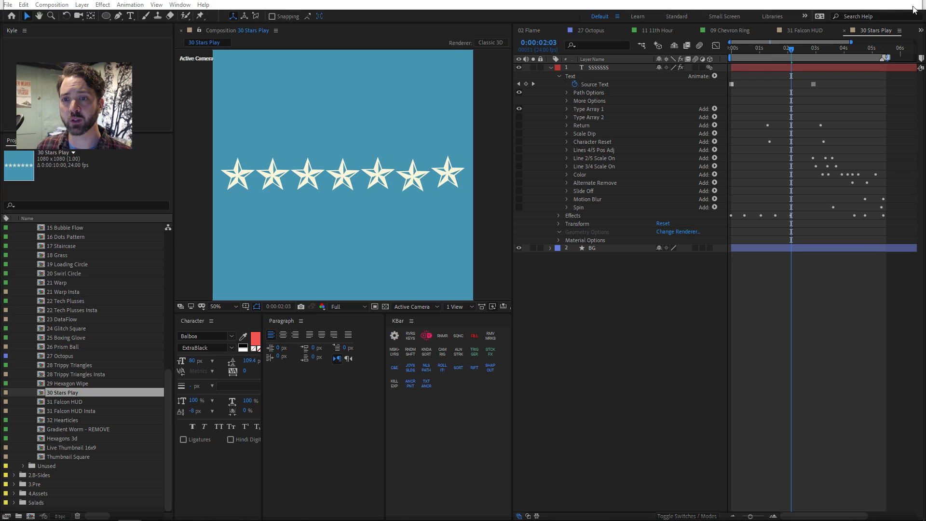
- Expand the layer's effects and show the Type Array effect's settings in both the timeline and the Effect Controls
{"action": "left_click", "coordinate": [558, 215]}
{"action": "left_click", "coordinate": [576, 224]}
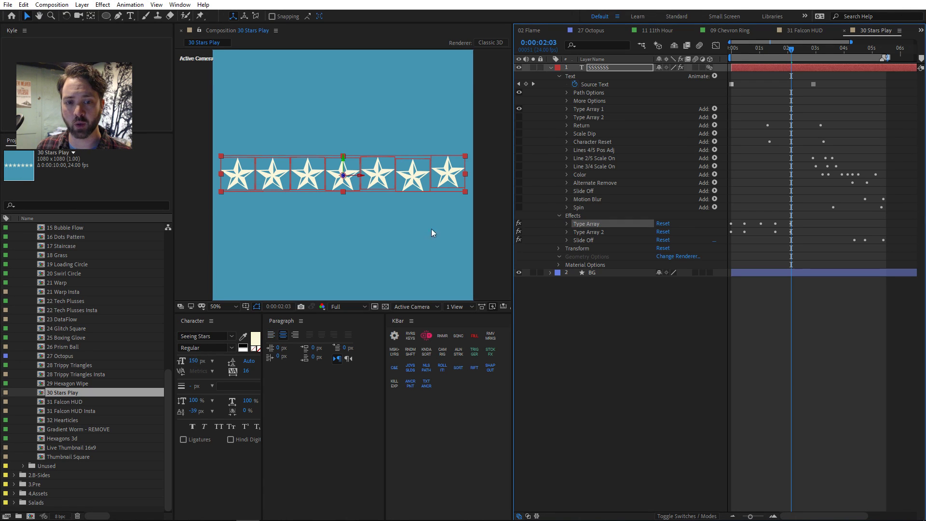
{"action": "left_click", "coordinate": [82, 147]}
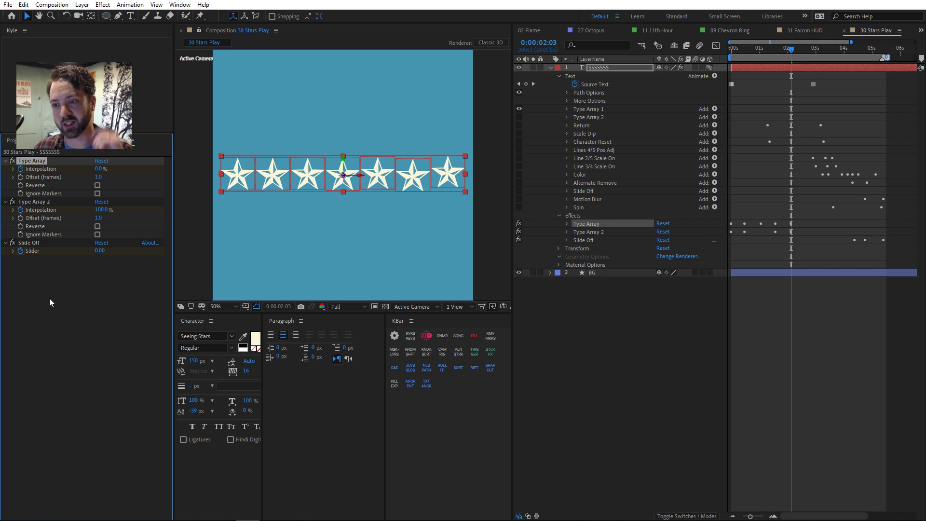
{"action": "key", "text": "alt+Tab"}
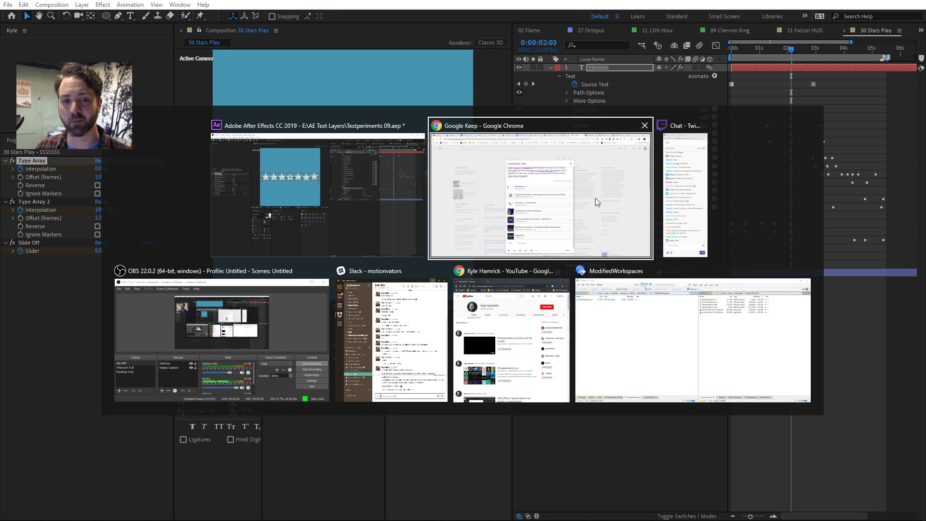
{"action": "key", "text": "Escape"}
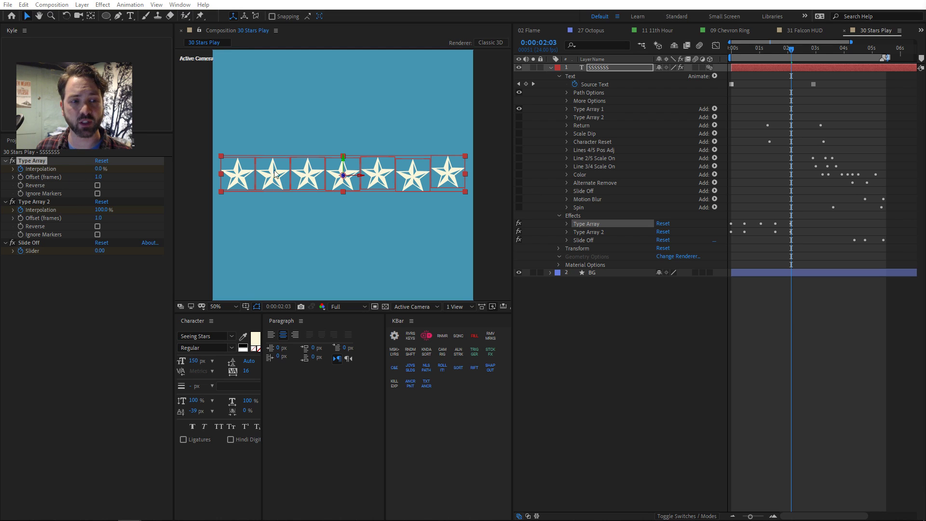
{"action": "left_click", "coordinate": [566, 224]}
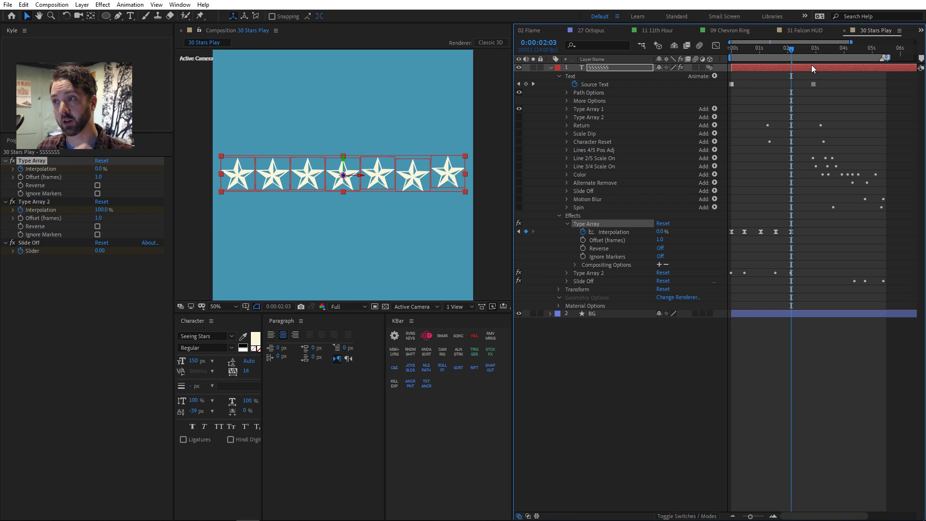
- Examine the Amount expression of Expression Selector 1 in the Type Array 1 animator, and collapse the selector
{"action": "left_click", "coordinate": [567, 110]}
{"action": "left_click", "coordinate": [574, 126]}
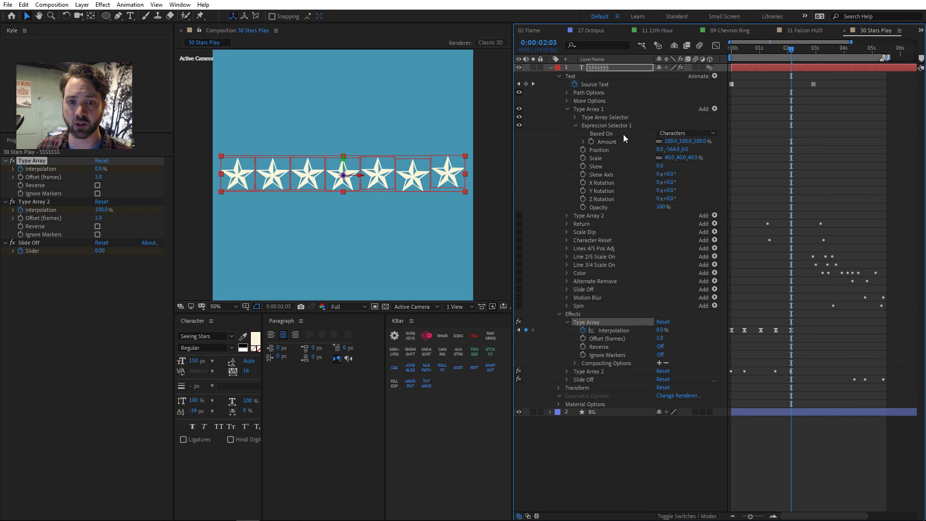
{"action": "left_click", "coordinate": [584, 142]}
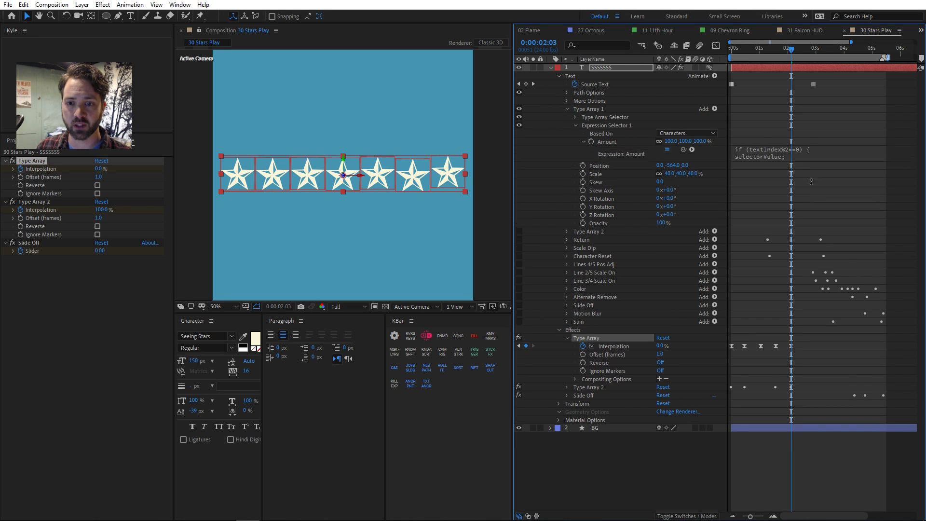
{"action": "left_click_drag", "start_coordinate": [816, 223], "coordinate": [736, 112]}
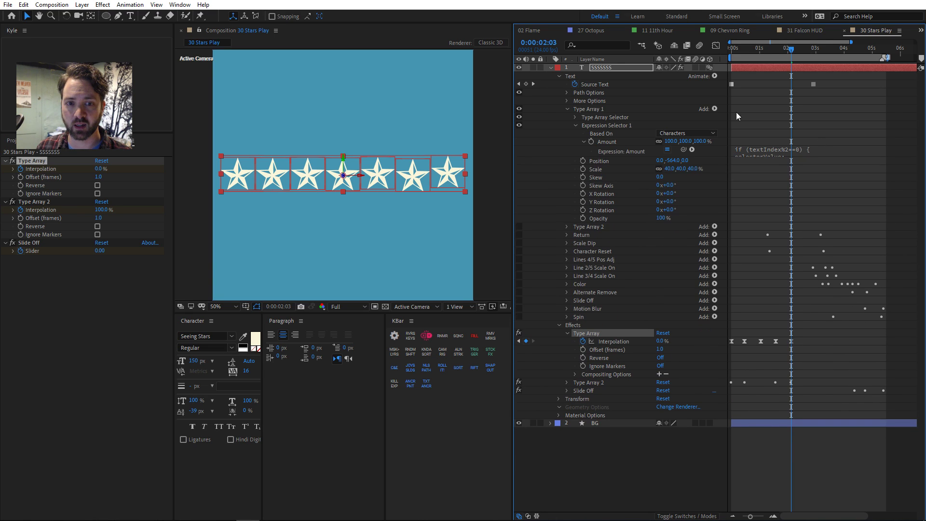
{"action": "left_click", "coordinate": [575, 125]}
- Examine the Amount expression of Type Array 1's Type Array Selector, collapse it and select the Type Array 1 animator
{"action": "left_click", "coordinate": [574, 118]}
{"action": "left_click", "coordinate": [583, 134]}
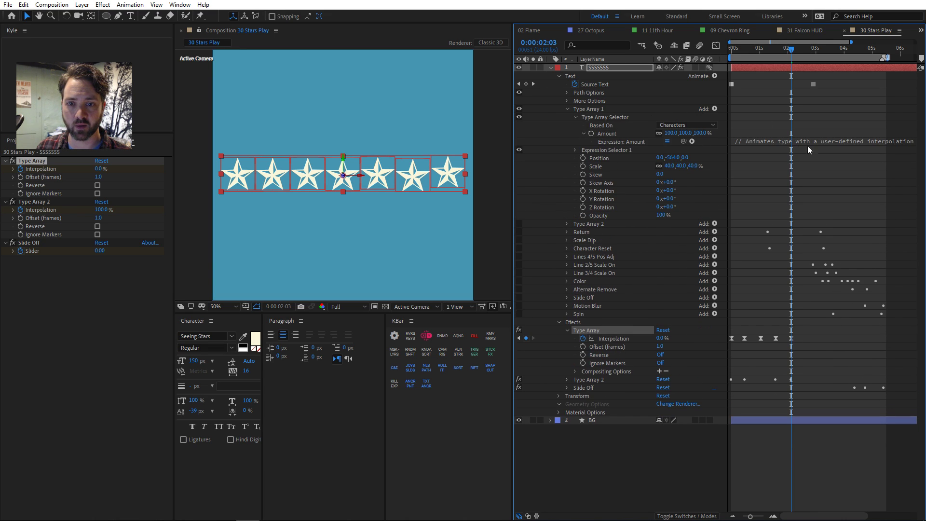
{"action": "left_click_drag", "start_coordinate": [828, 143], "coordinate": [595, 102]}
{"action": "left_click", "coordinate": [584, 133]}
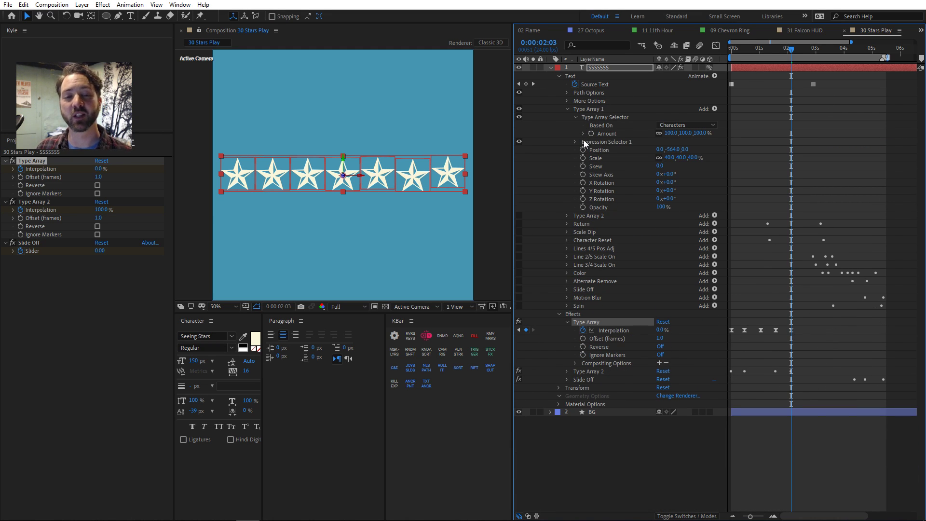
{"action": "left_click", "coordinate": [575, 117]}
{"action": "left_click", "coordinate": [582, 110]}
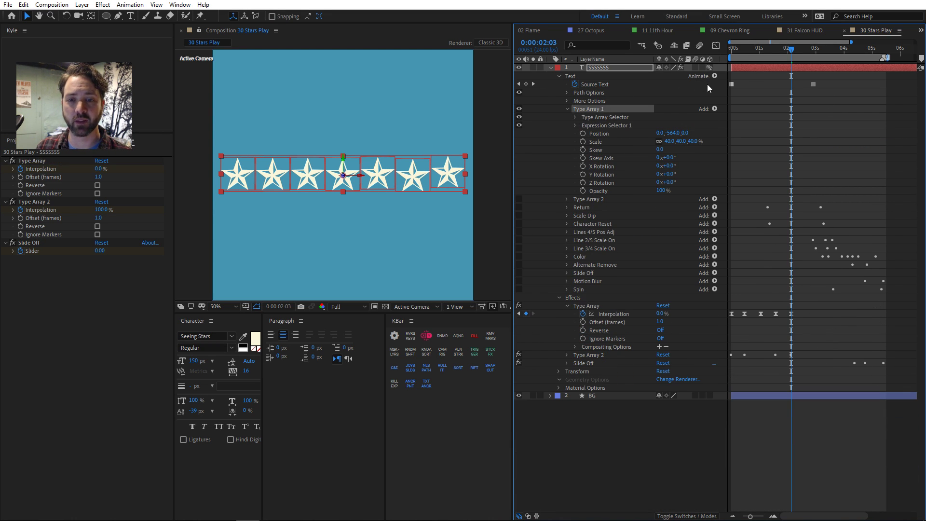
- Scrub through the Type Array 1 motion, then turn the Type Array 2 animator back on and preview the two together
{"action": "left_click_drag", "start_coordinate": [784, 43], "coordinate": [807, 52]}
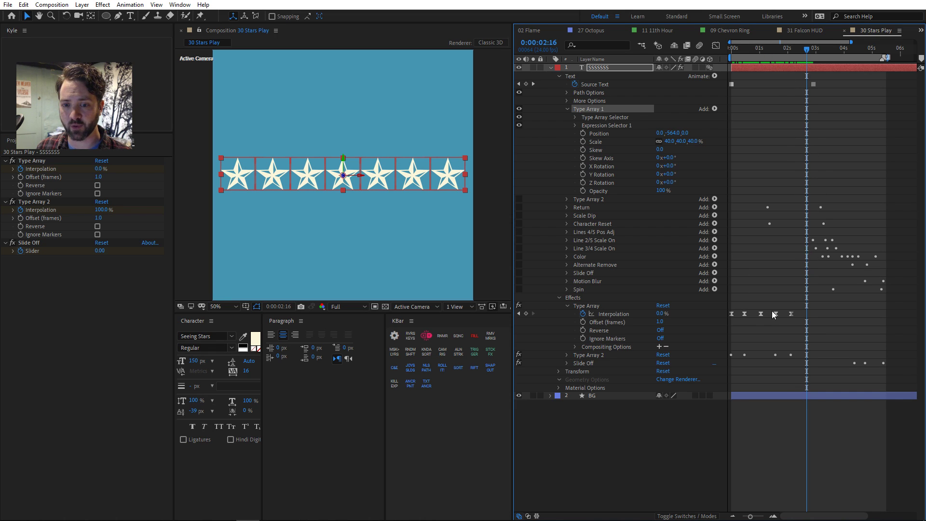
{"action": "left_click_drag", "start_coordinate": [746, 47], "coordinate": [799, 56]}
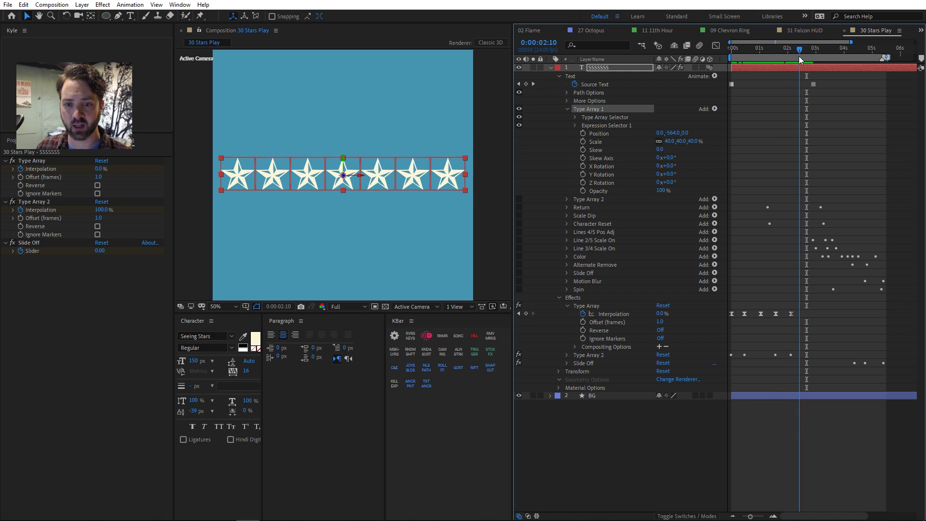
{"action": "left_click", "coordinate": [520, 199]}
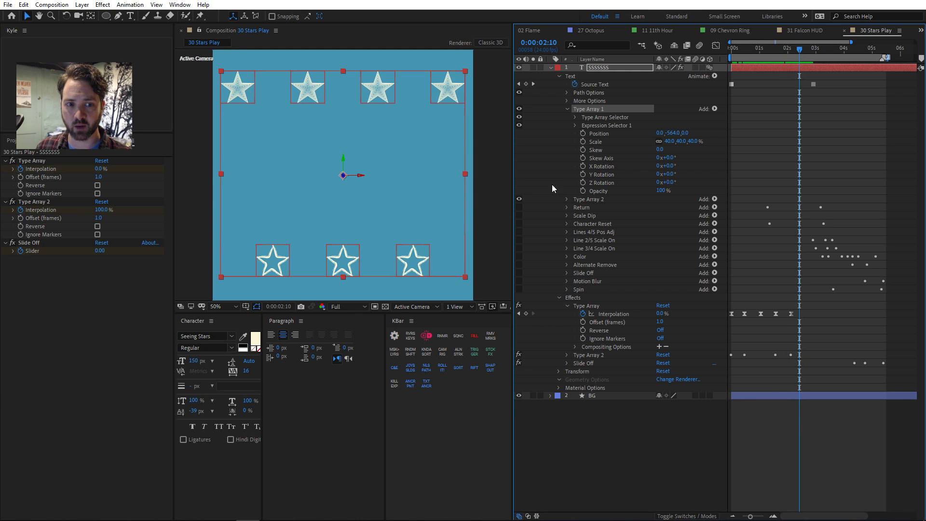
{"action": "left_click_drag", "start_coordinate": [779, 48], "coordinate": [762, 52]}
{"action": "key", "text": "space"}
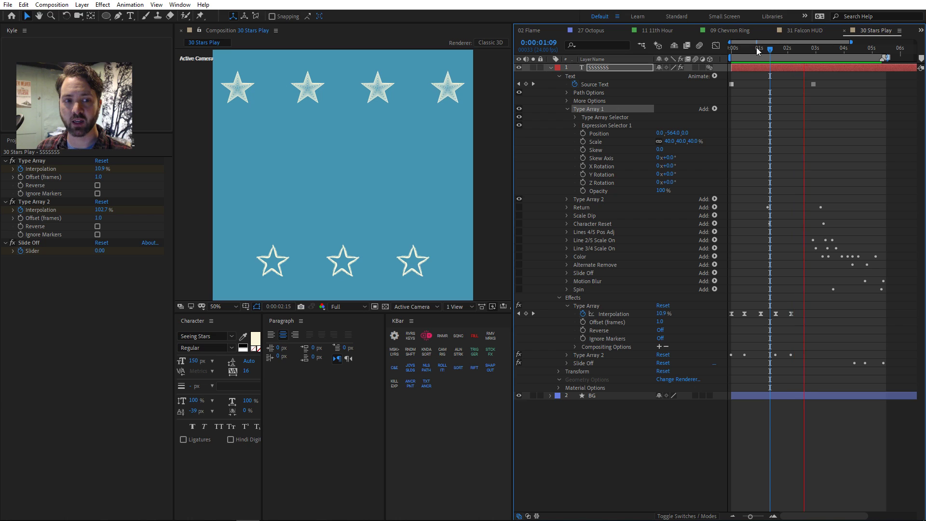
- At 0:00:03:13, turn the remaining text animators from Return through Spin back on and deselect the layer
{"action": "left_click_drag", "start_coordinate": [767, 48], "coordinate": [831, 53]}
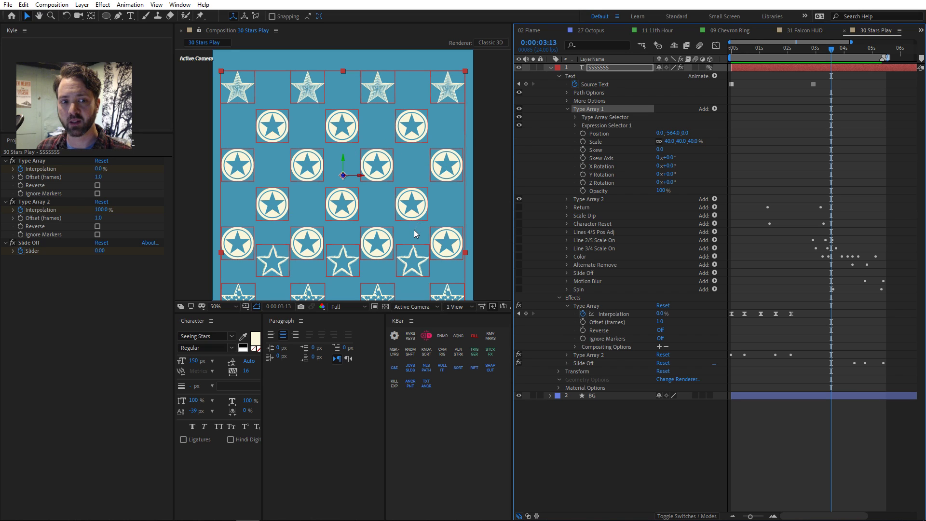
{"action": "left_click", "coordinate": [519, 207]}
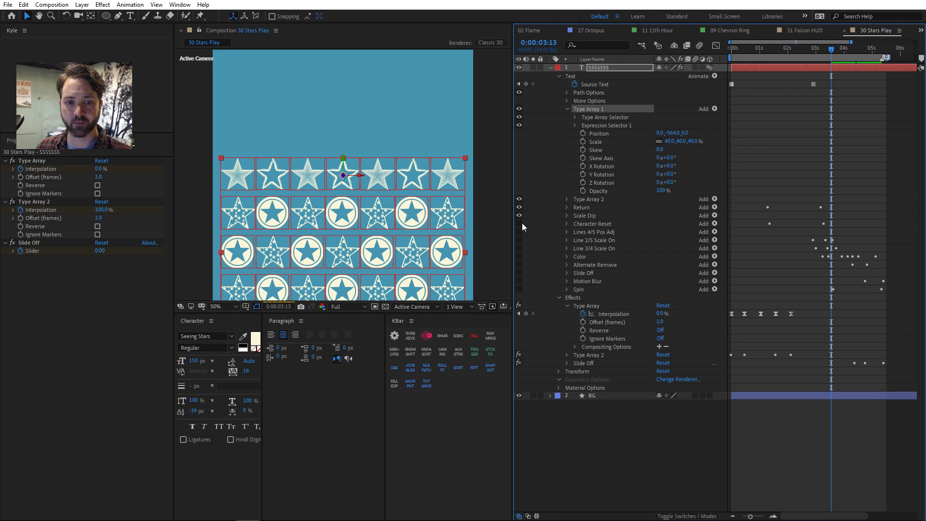
{"action": "left_click", "coordinate": [520, 224]}
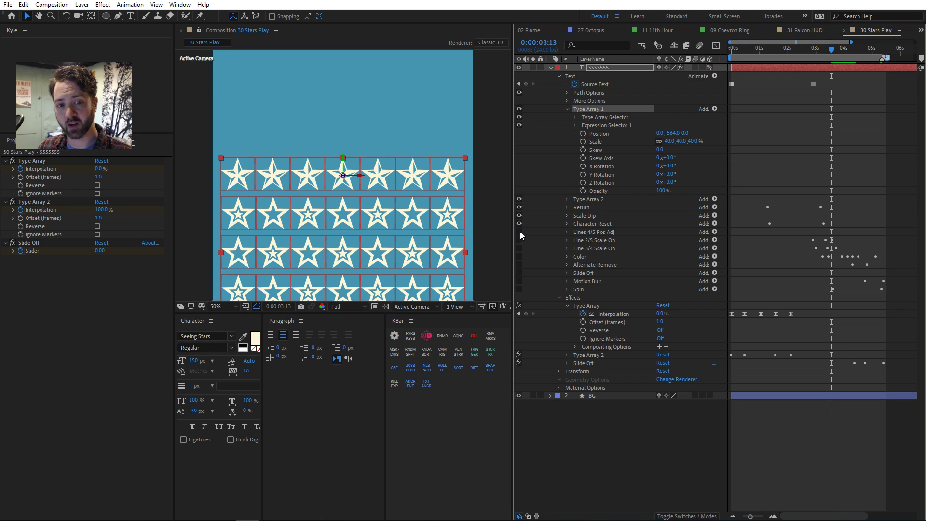
{"action": "left_click_drag", "start_coordinate": [519, 231], "coordinate": [519, 273]}
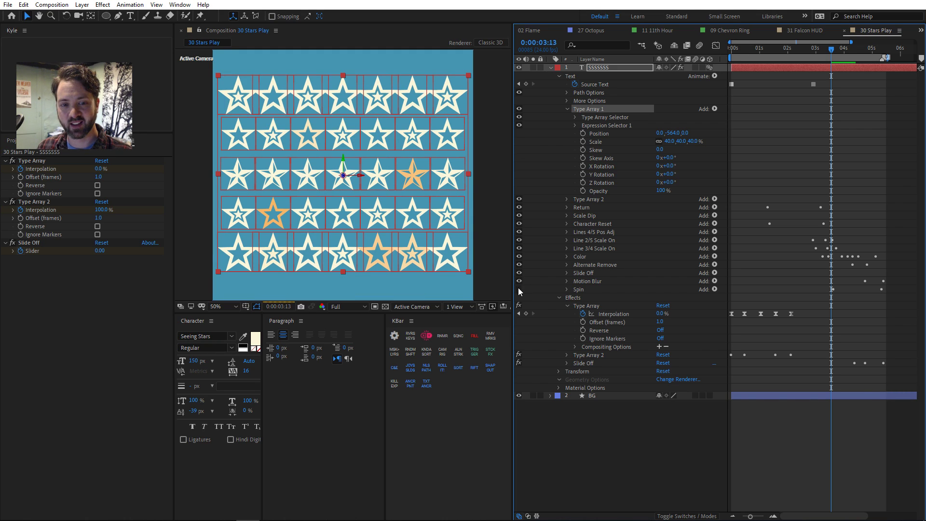
{"action": "left_click", "coordinate": [612, 426]}
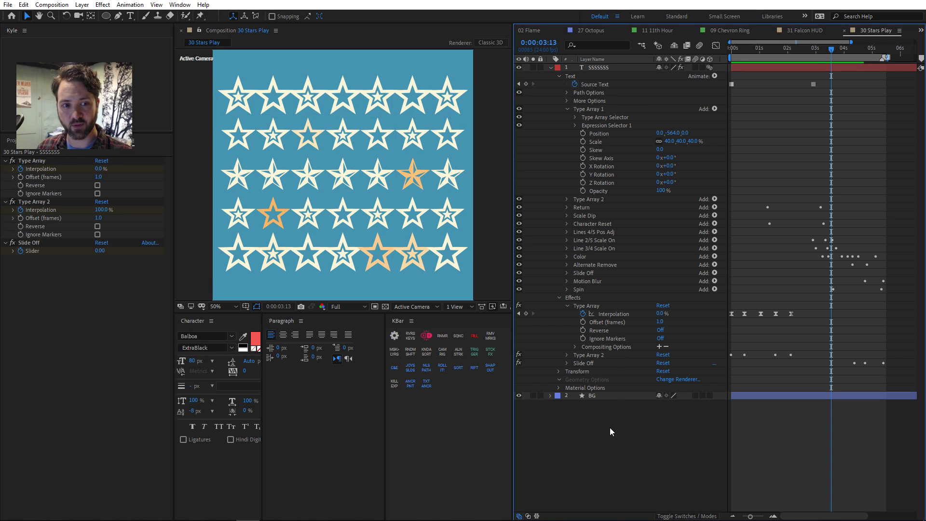
- Preview the animation, then examine the range selector settings and Position of the Lines 4/5 Pos Adj animator and collapse it
{"action": "key", "text": "space"}
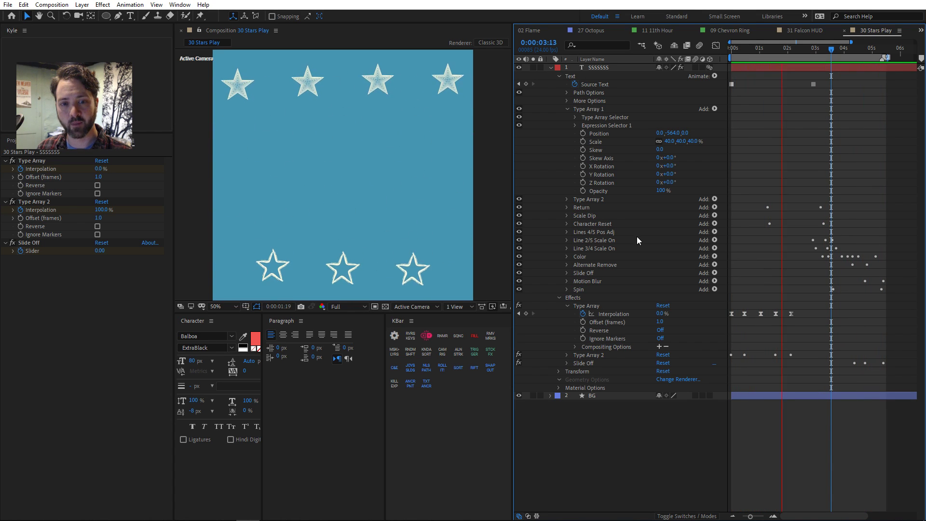
{"action": "key", "text": "space"}
{"action": "left_click", "coordinate": [567, 232]}
{"action": "left_click", "coordinate": [576, 240]}
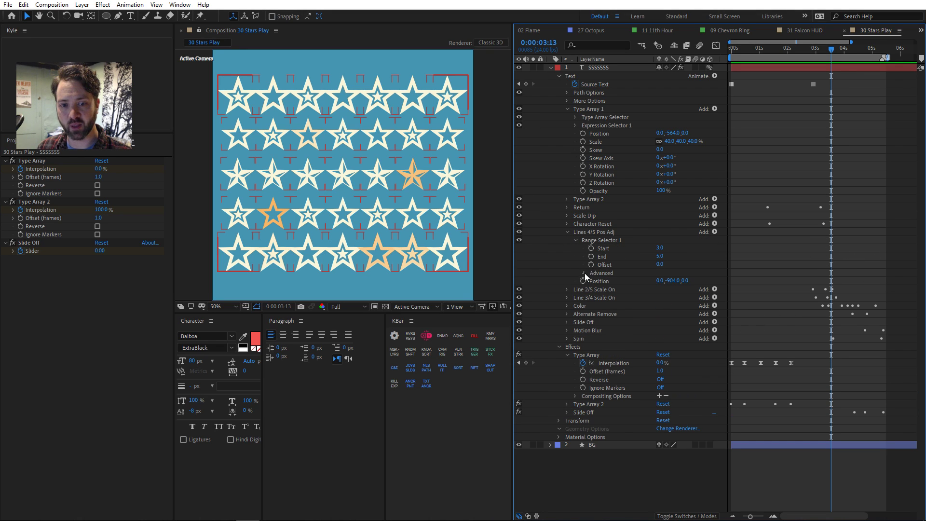
{"action": "left_click", "coordinate": [584, 273]}
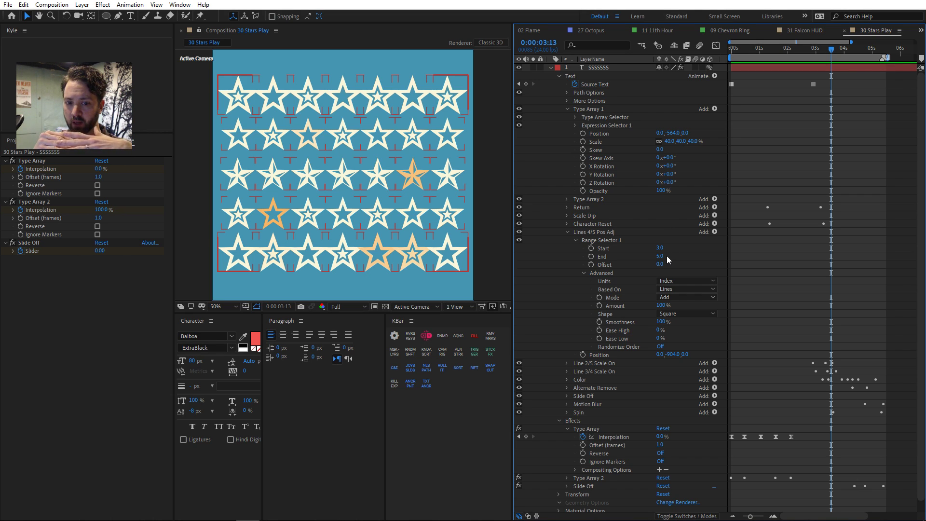
{"action": "left_click", "coordinate": [609, 355]}
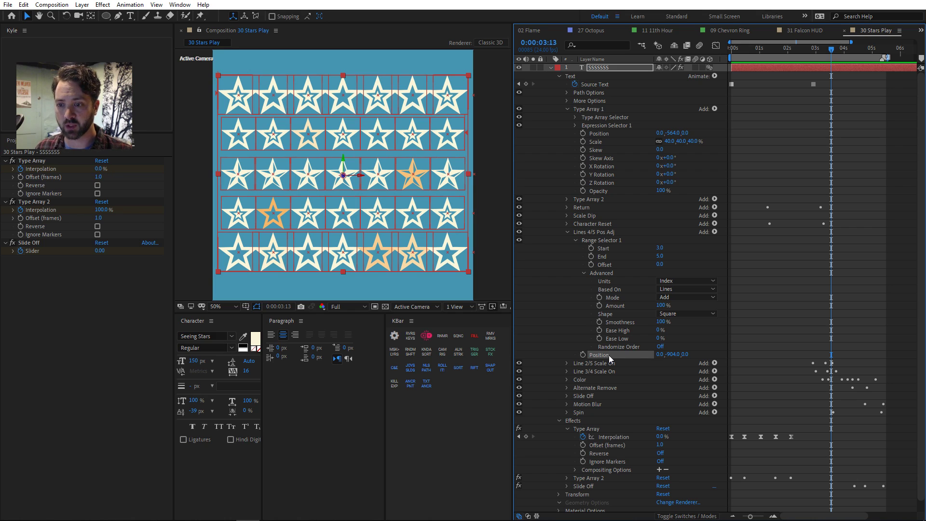
{"action": "left_click", "coordinate": [567, 232]}
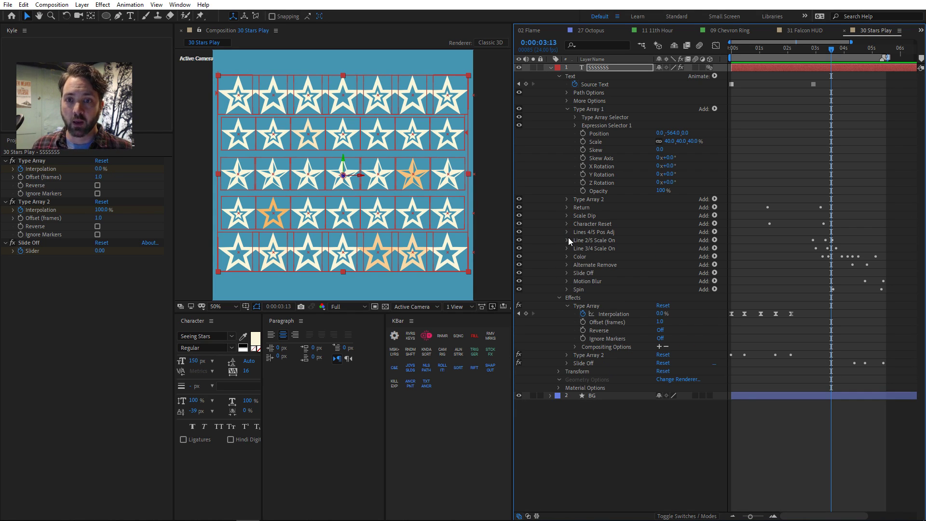
- View the 31 Falcon HUD composition, then create a new 10-second, 24 fps composition
{"action": "left_click", "coordinate": [803, 31]}
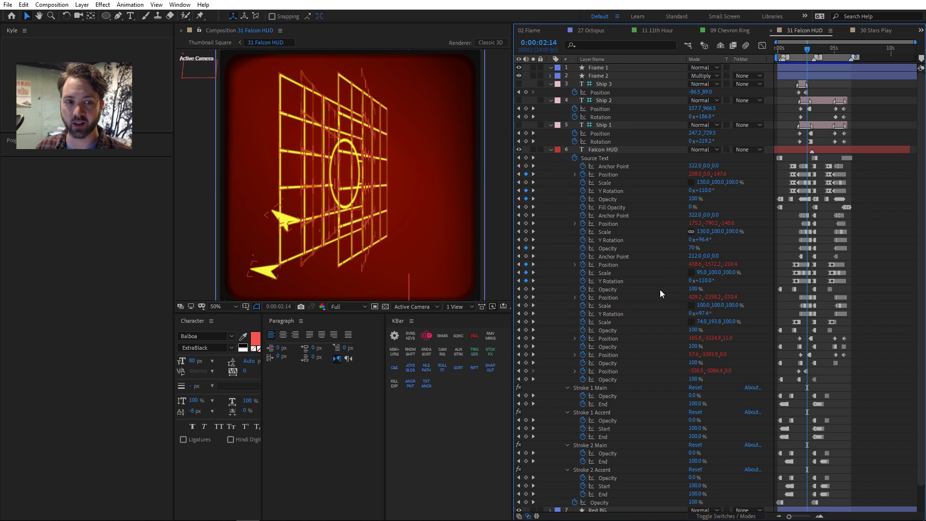
{"action": "left_click", "coordinate": [11, 141]}
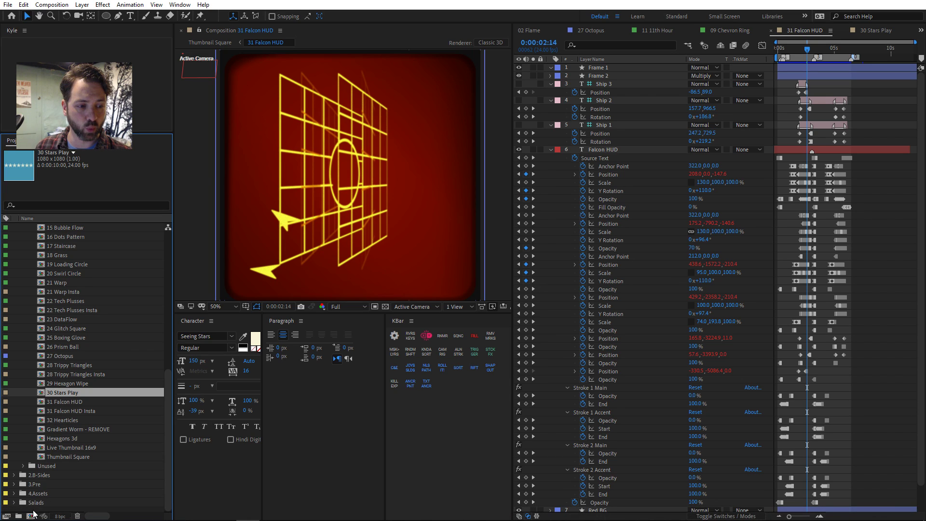
{"action": "left_click", "coordinate": [31, 516]}
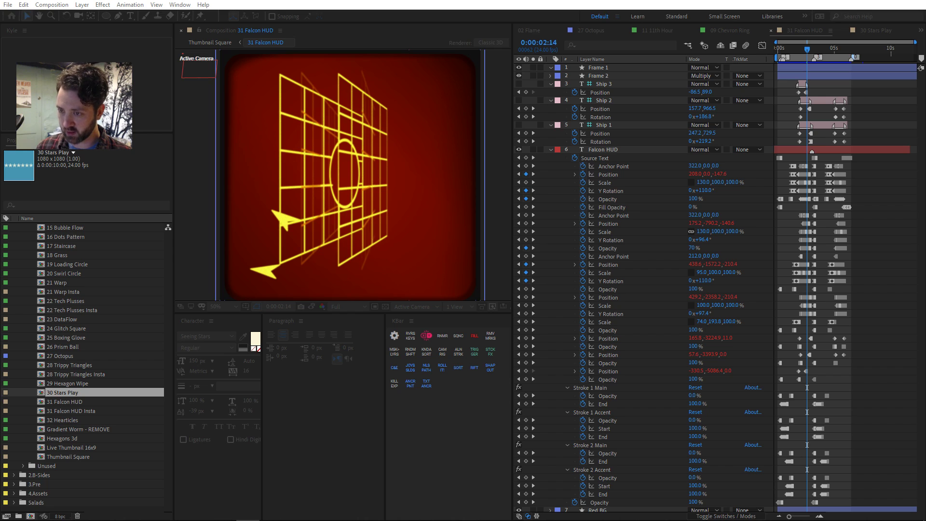
{"action": "key", "text": "Return"}
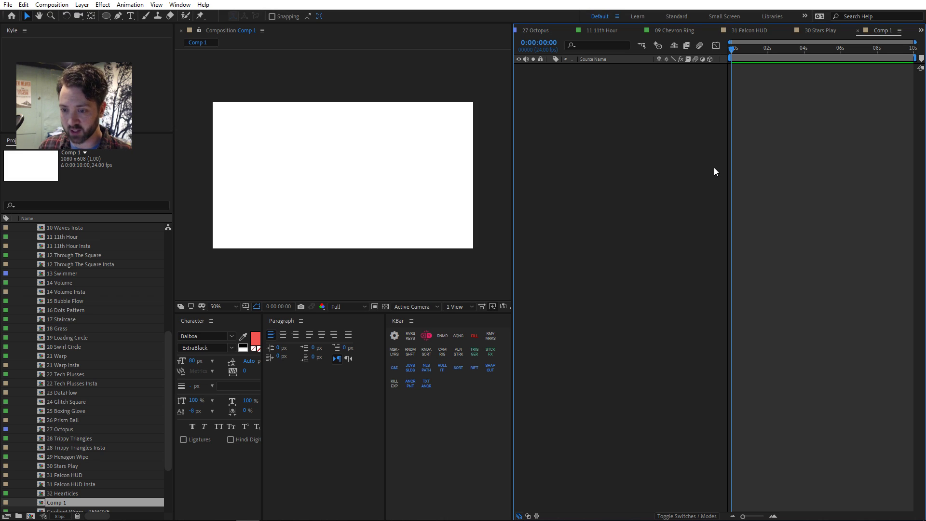
- Set the new composition's size to 1080 × 1080 px and enlarge the composition viewer to show the whole frame
{"action": "key", "text": "ctrl+y"}
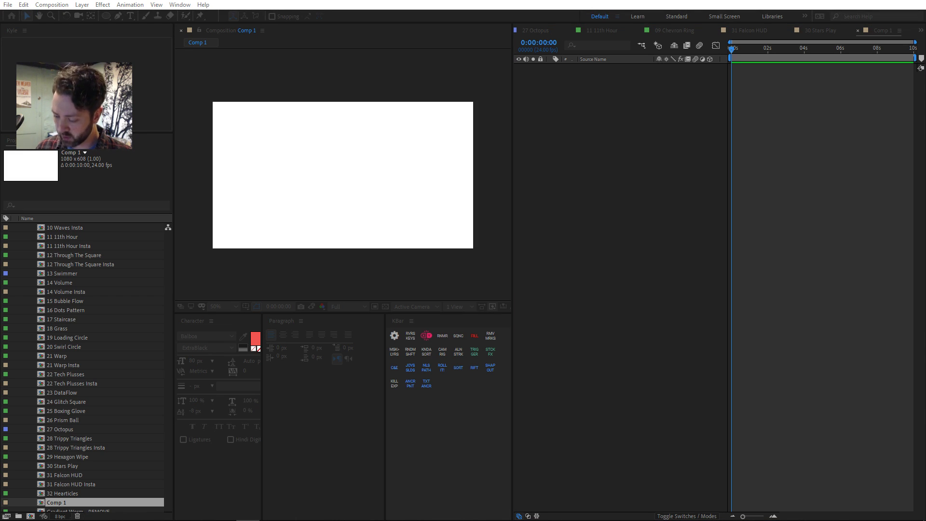
{"action": "key", "text": "Return"}
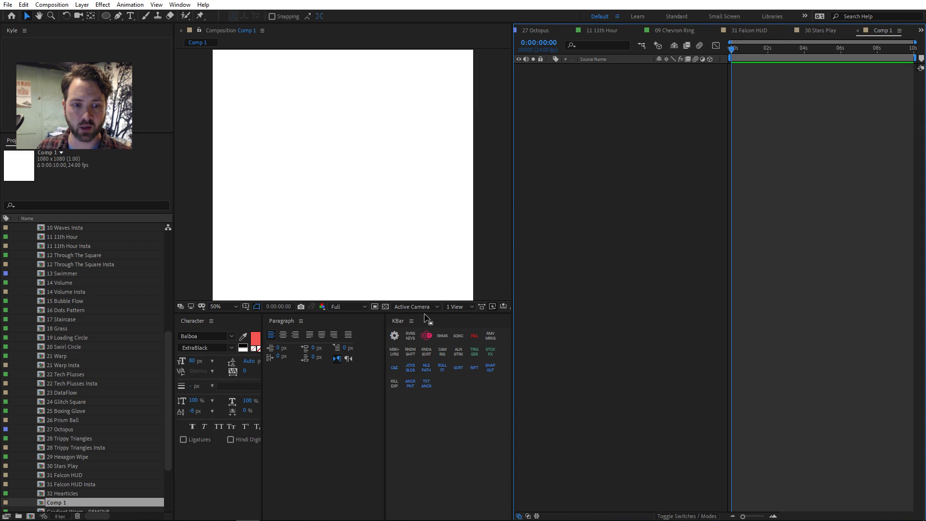
{"action": "left_click_drag", "start_coordinate": [425, 313], "coordinate": [422, 338]}
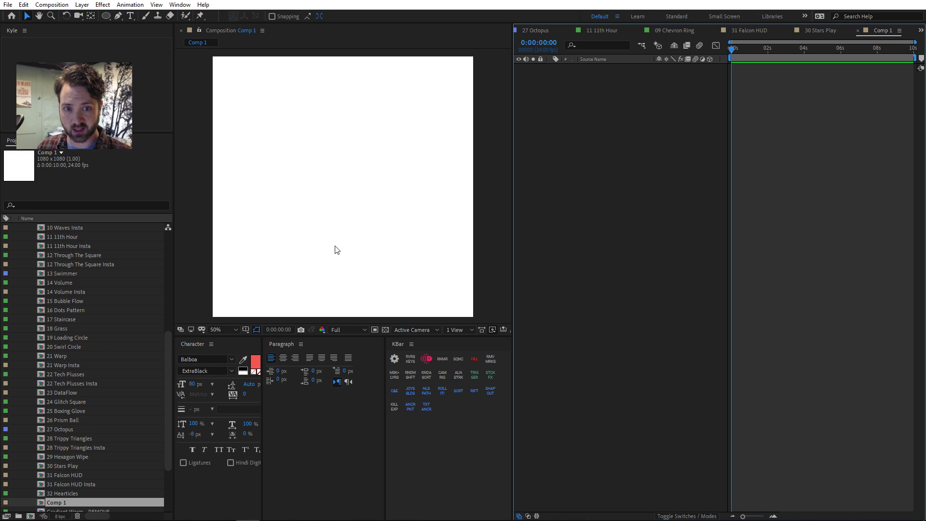
- Add a text layer containing a long row of periods
{"action": "right_click", "coordinate": [351, 153]}
{"action": "mouse_move", "coordinate": [368, 158]}
{"action": "left_click", "coordinate": [548, 175]}
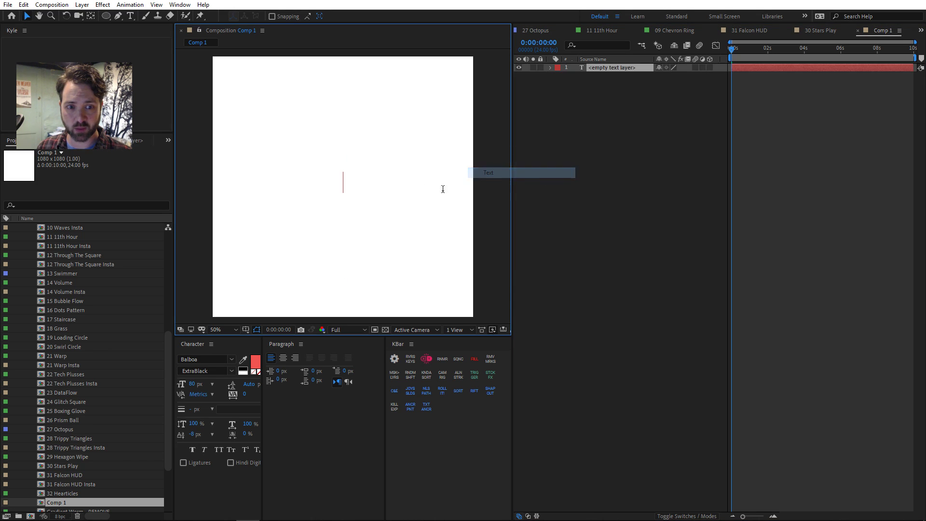
{"action": "type", "text": ".............."}
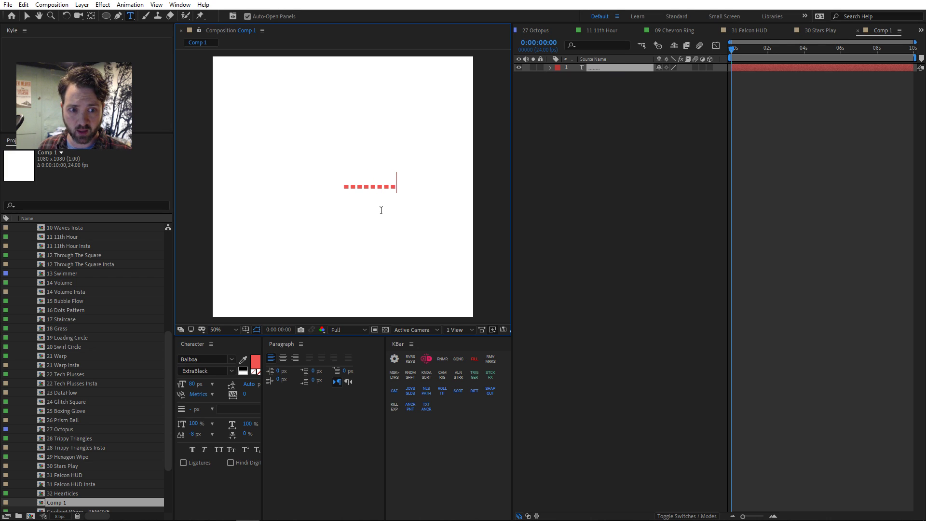
{"action": "type", "text": "..........."}
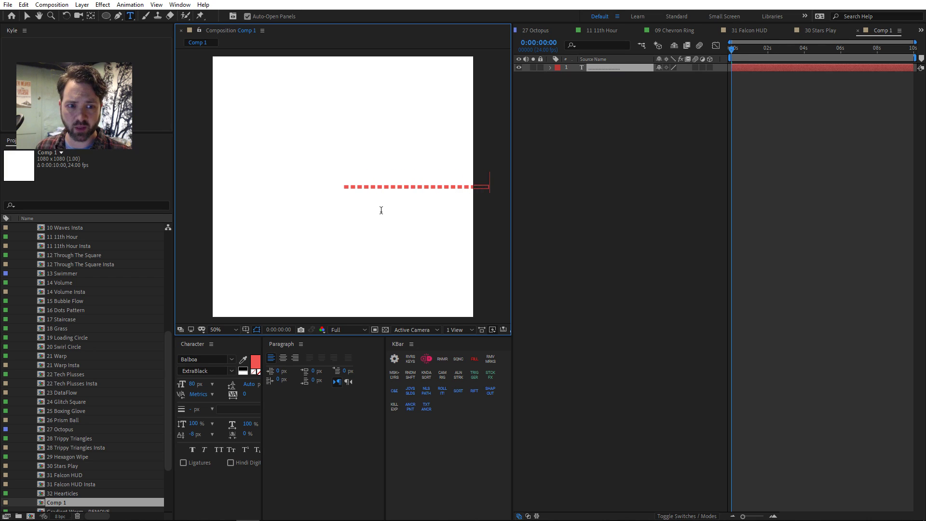
{"action": "left_click", "coordinate": [619, 139]}
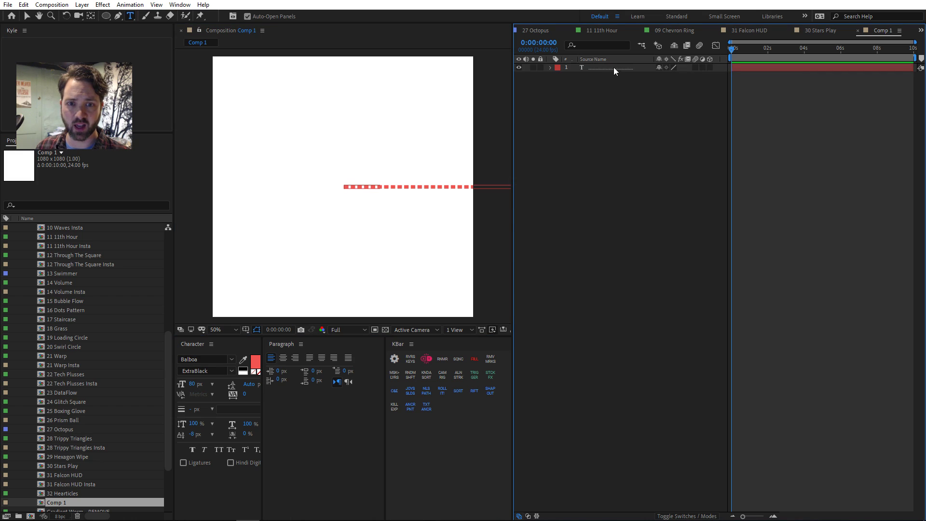
- Center the paragraph alignment of the row of periods and set its font size to 392 px
{"action": "left_click", "coordinate": [614, 68]}
{"action": "key", "text": "v"}
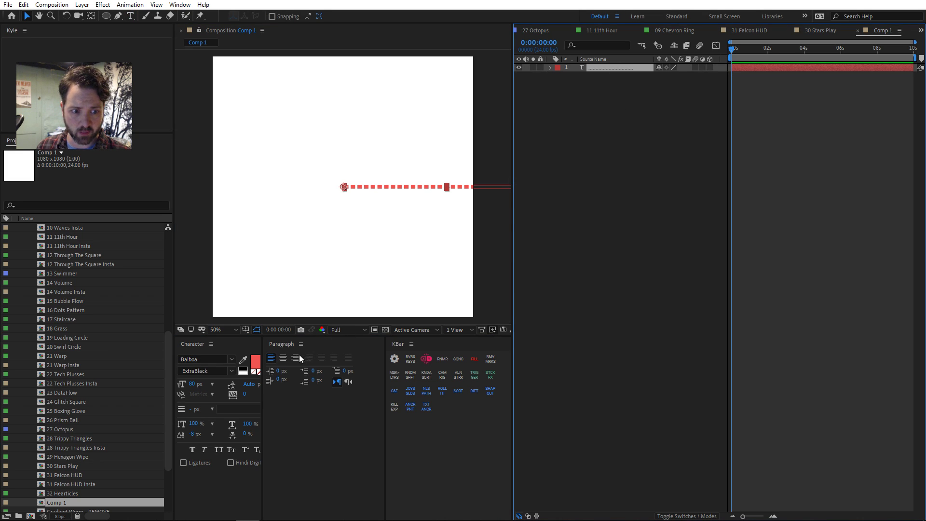
{"action": "left_click", "coordinate": [283, 358]}
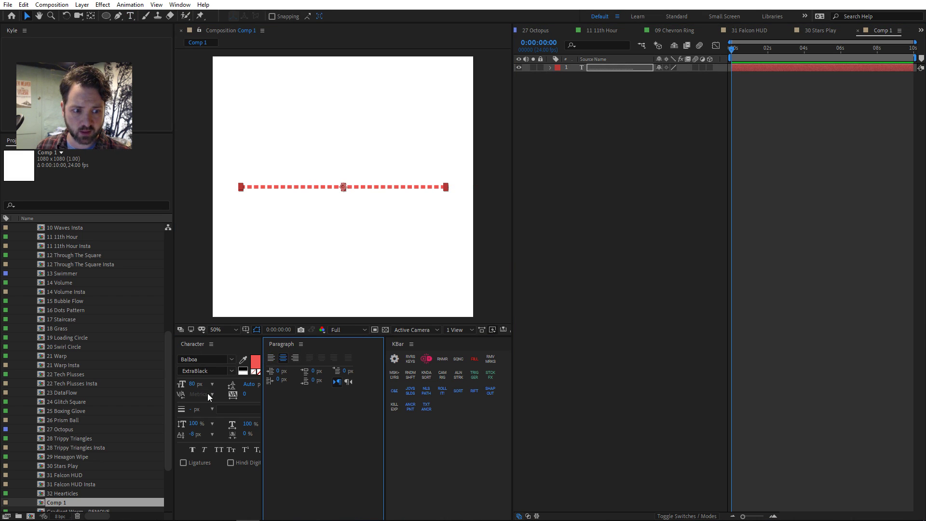
{"action": "left_click_drag", "start_coordinate": [192, 384], "coordinate": [350, 381]}
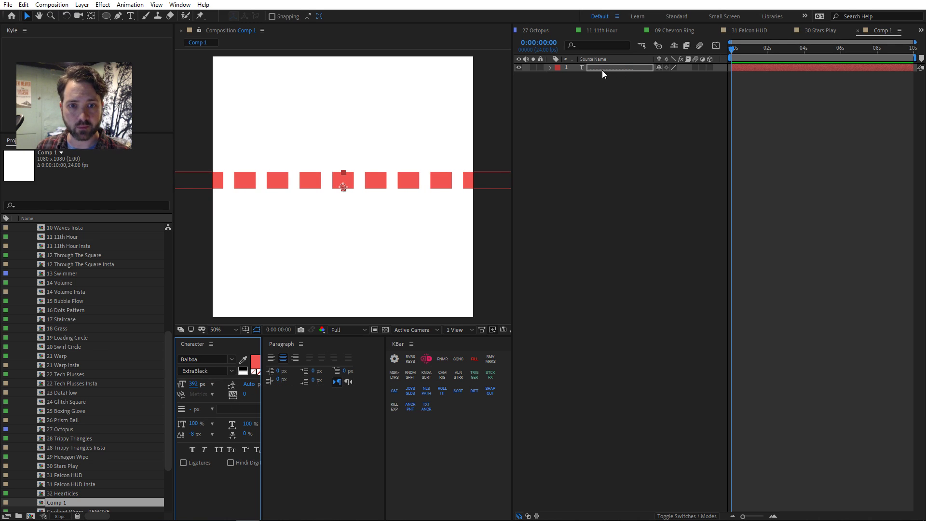
- Expand the text layer's options and set Grouping Alignment to about -65.4, -0.2% to shift the character anchors
{"action": "left_click", "coordinate": [550, 68]}
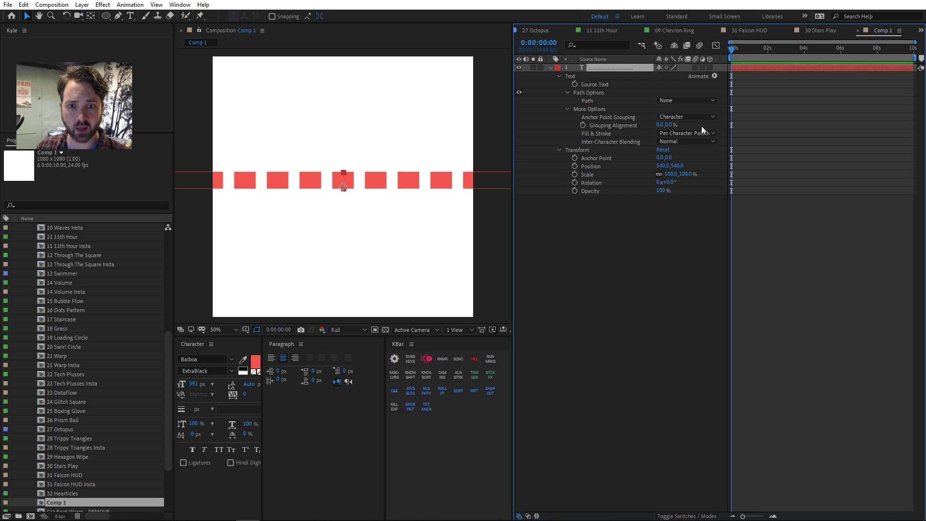
{"action": "left_click", "coordinate": [659, 125]}
{"action": "left_click_drag", "start_coordinate": [659, 125], "coordinate": [443, 152]}
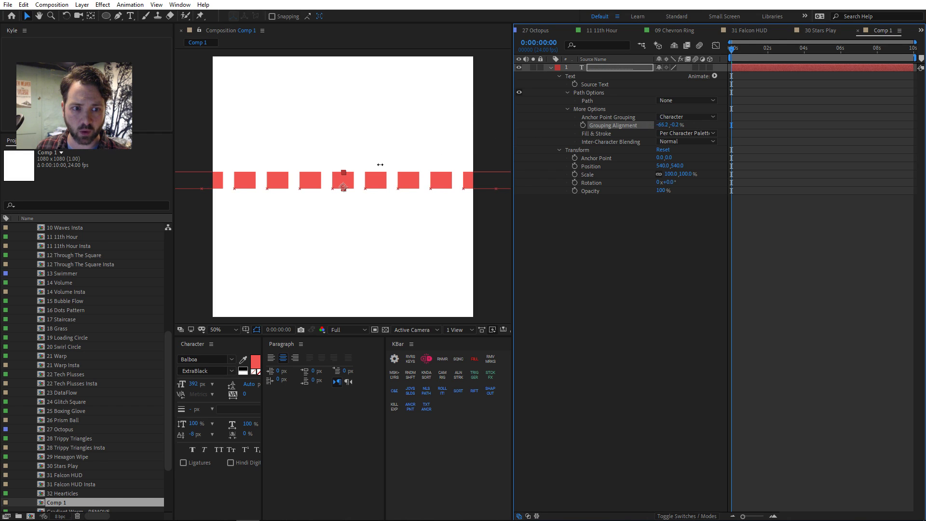
{"action": "left_click_drag", "start_coordinate": [383, 164], "coordinate": [397, 172]}
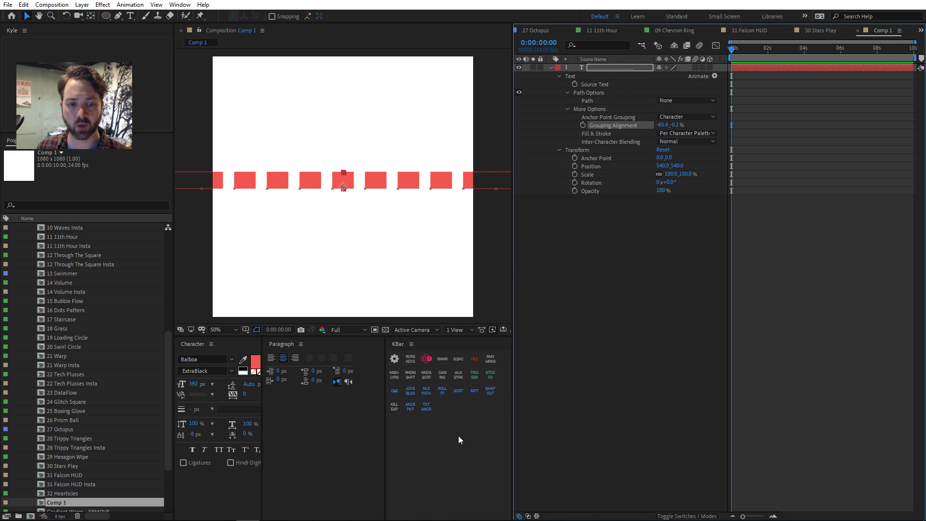
- Try several anchor presets with the textAnchorsUI script, close it, and set the text's Grouping Alignment to -66.2, 0.0%
{"action": "left_click", "coordinate": [426, 408]}
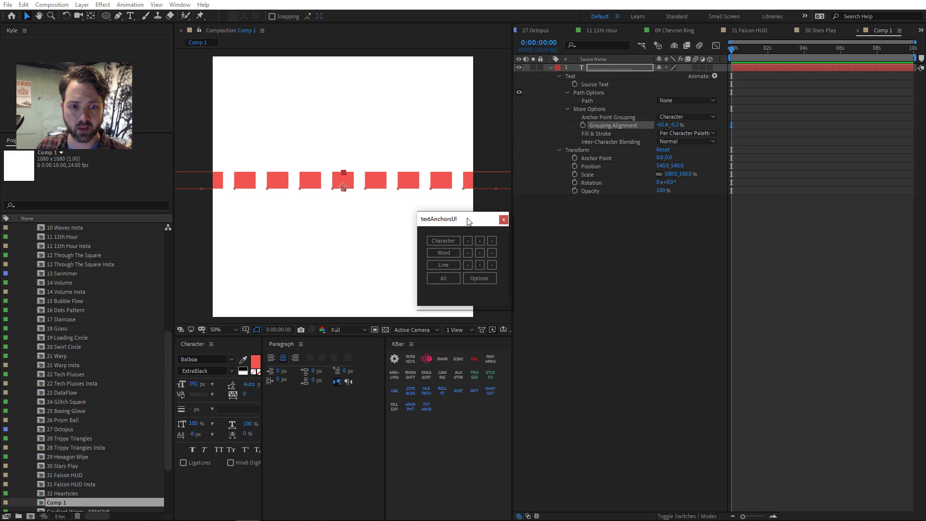
{"action": "left_click_drag", "start_coordinate": [458, 218], "coordinate": [419, 64]}
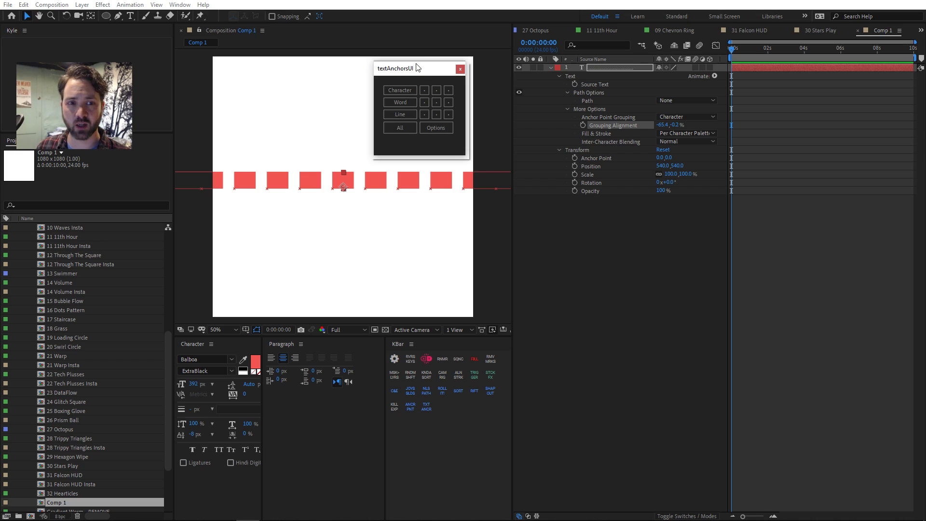
{"action": "left_click", "coordinate": [436, 103]}
{"action": "left_click", "coordinate": [426, 92]}
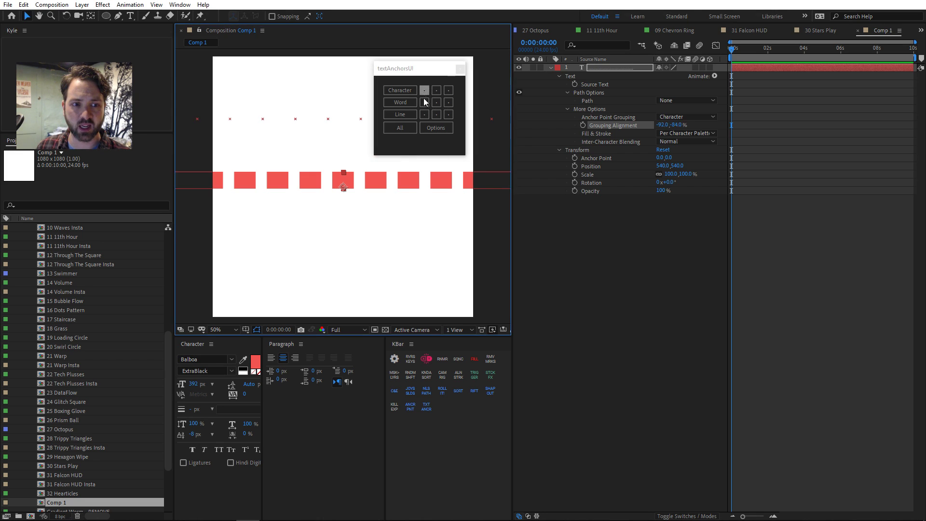
{"action": "left_click", "coordinate": [436, 103]}
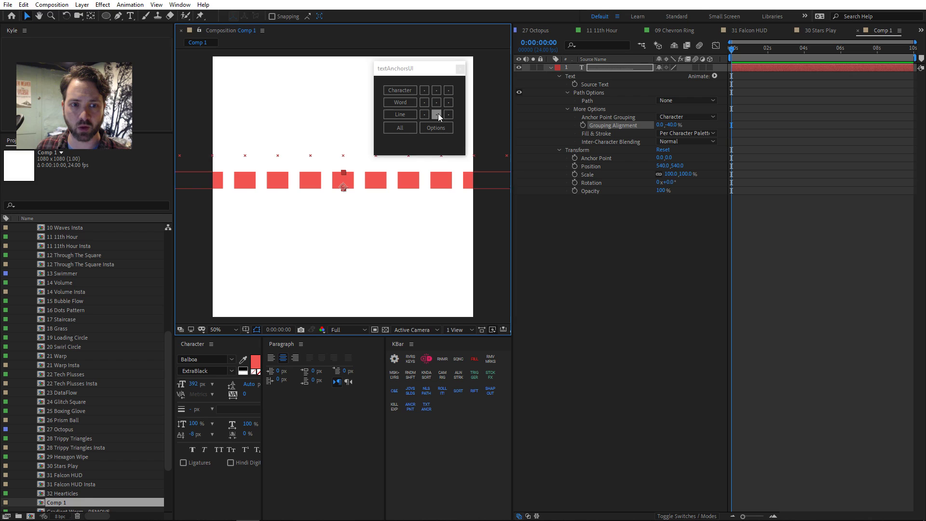
{"action": "left_click", "coordinate": [425, 114]}
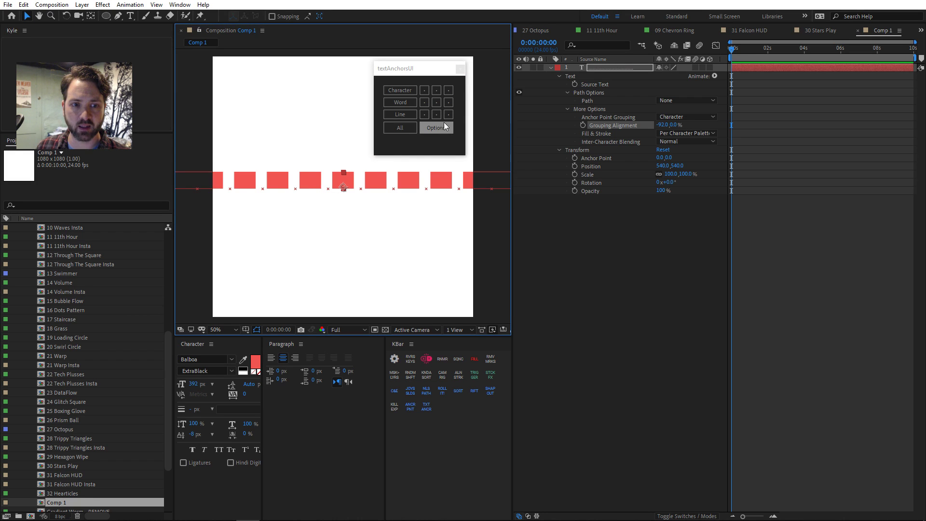
{"action": "left_click", "coordinate": [460, 69]}
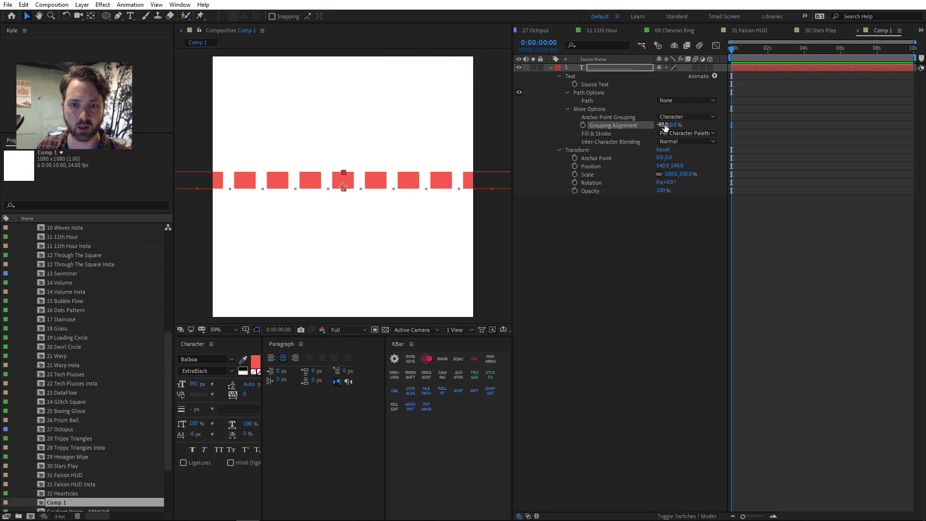
{"action": "left_click_drag", "start_coordinate": [664, 126], "coordinate": [787, 124]}
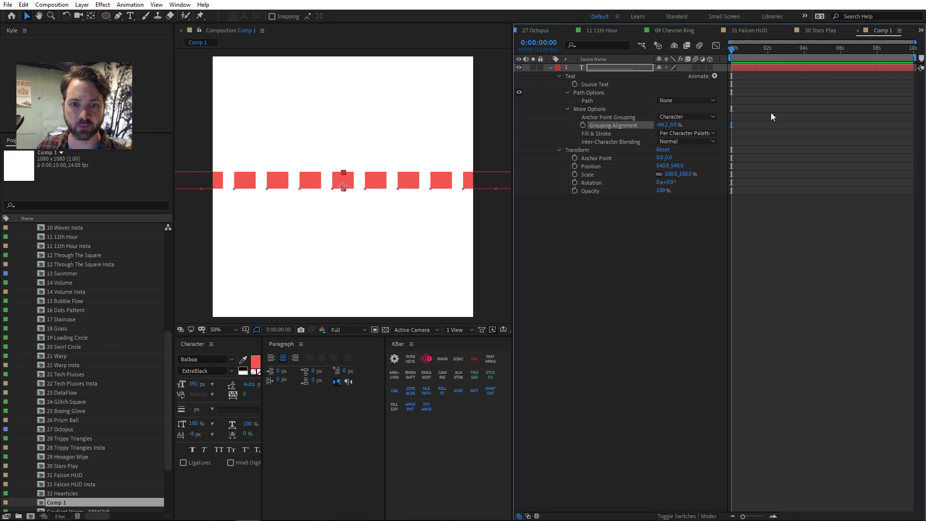
- Add a Scale animator to the text layer and set its Scale to 90%
{"action": "left_click", "coordinate": [715, 76]}
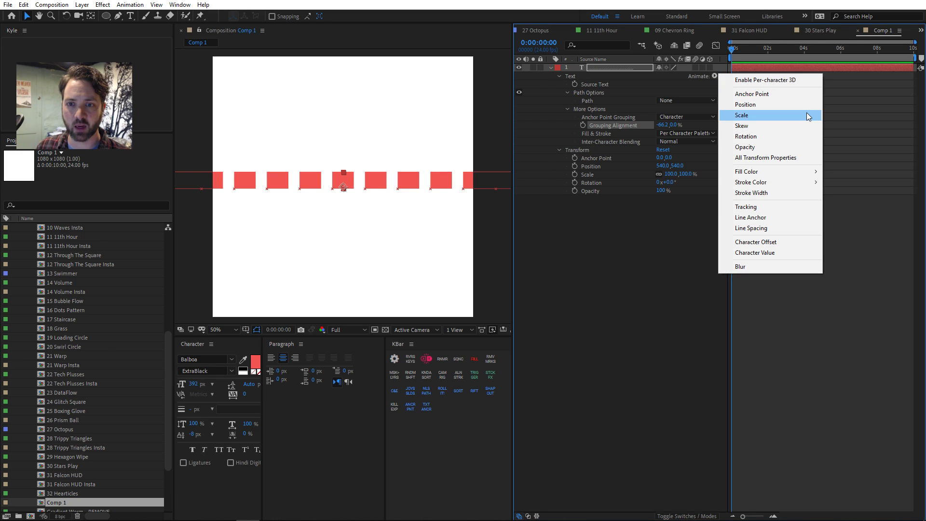
{"action": "left_click", "coordinate": [806, 113]}
{"action": "left_click", "coordinate": [573, 159]}
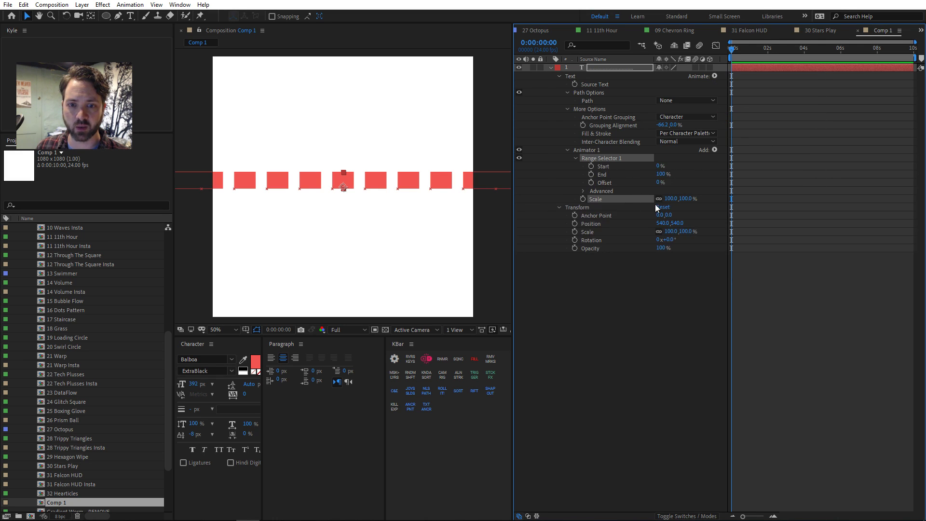
{"action": "left_click_drag", "start_coordinate": [673, 201], "coordinate": [658, 188]}
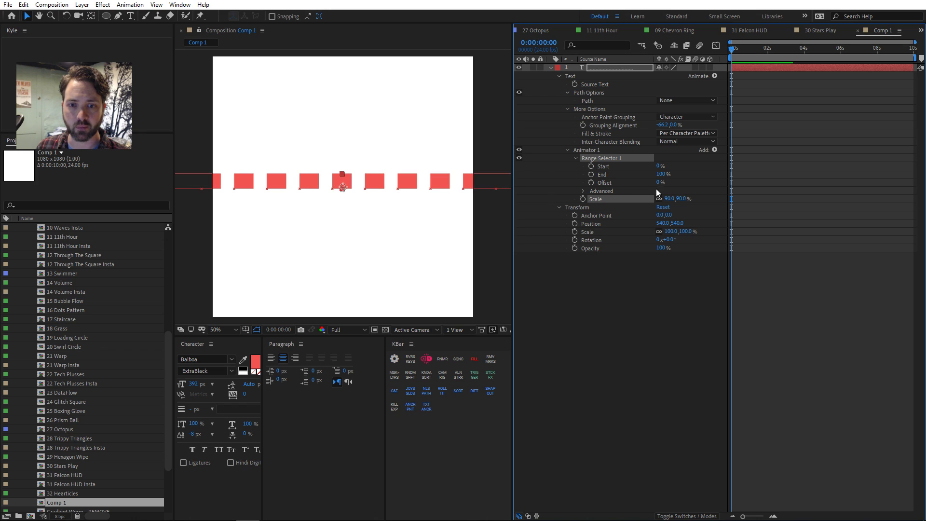
- Unlink the proportions of the text animator's Scale and set it back to 100, 100%
{"action": "left_click", "coordinate": [667, 198]}
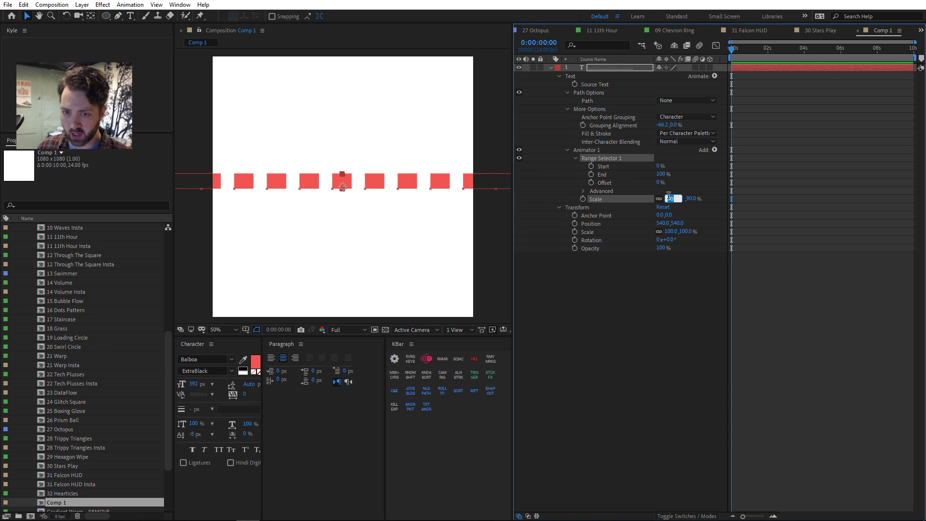
{"action": "key", "text": "Return"}
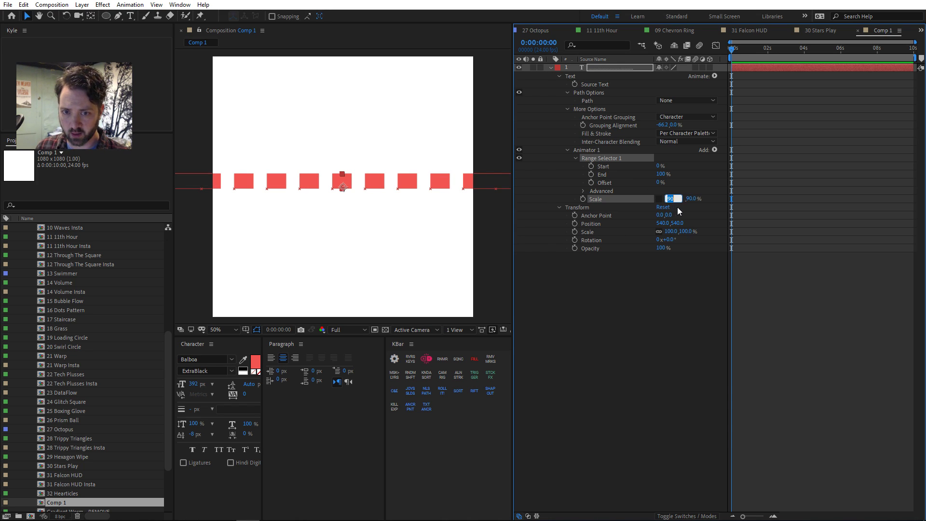
{"action": "key", "text": "Return"}
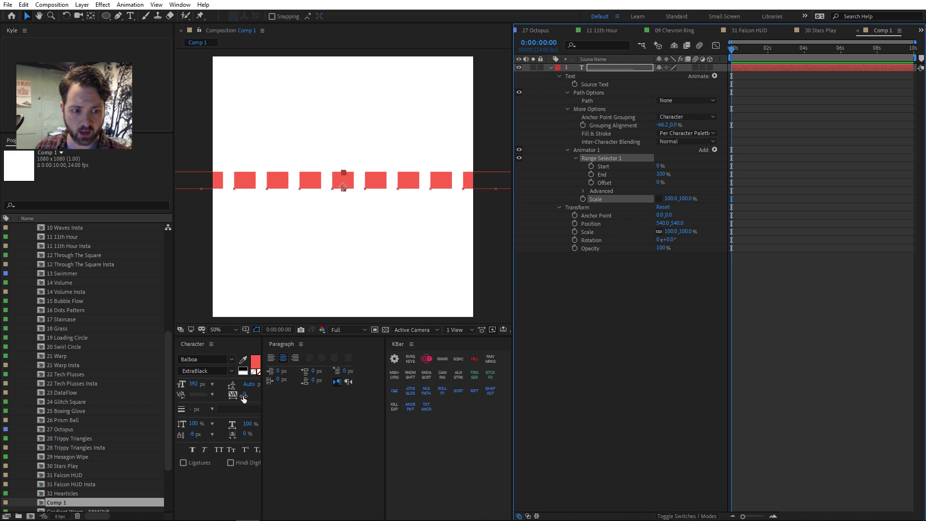
- Tighten the text's tracking to -130 and set the animator's Scale to 50, 600%
{"action": "left_click_drag", "start_coordinate": [244, 396], "coordinate": [182, 390]}
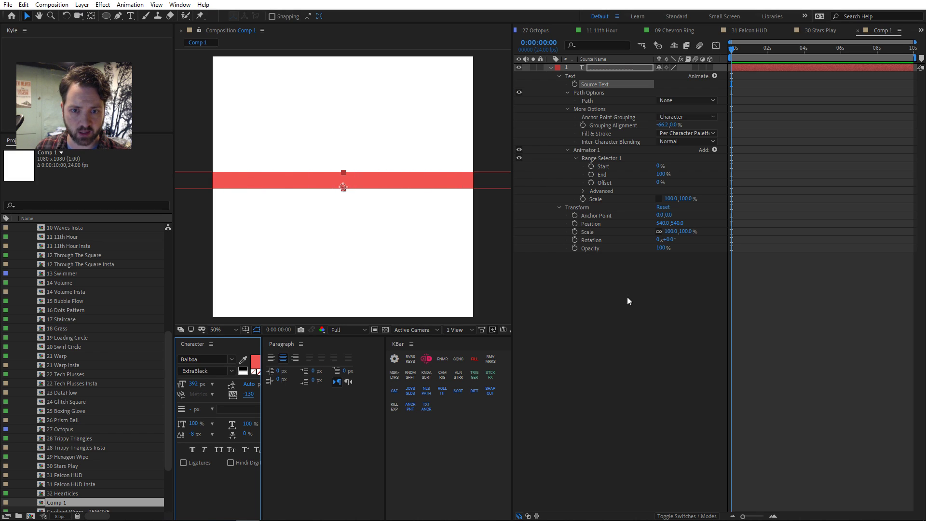
{"action": "left_click", "coordinate": [672, 199]}
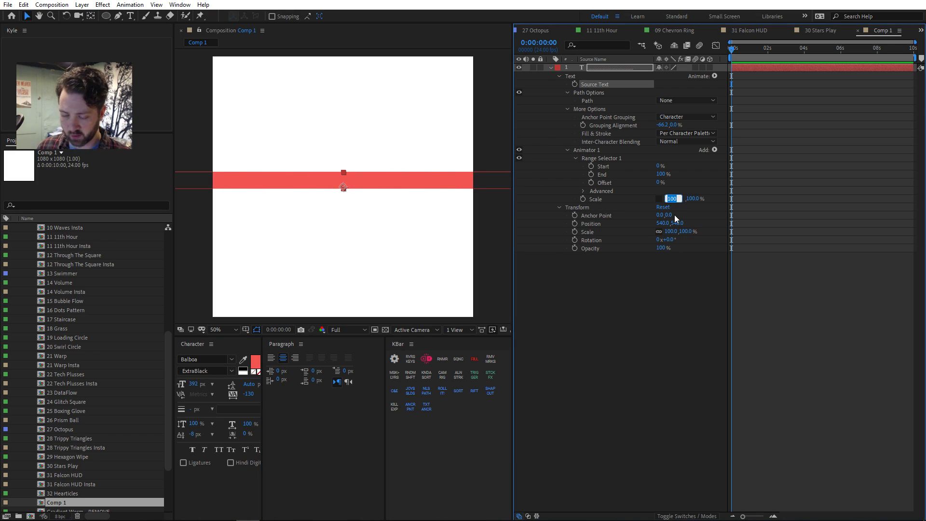
{"action": "type", "text": "50"}
{"action": "key", "text": "Tab"}
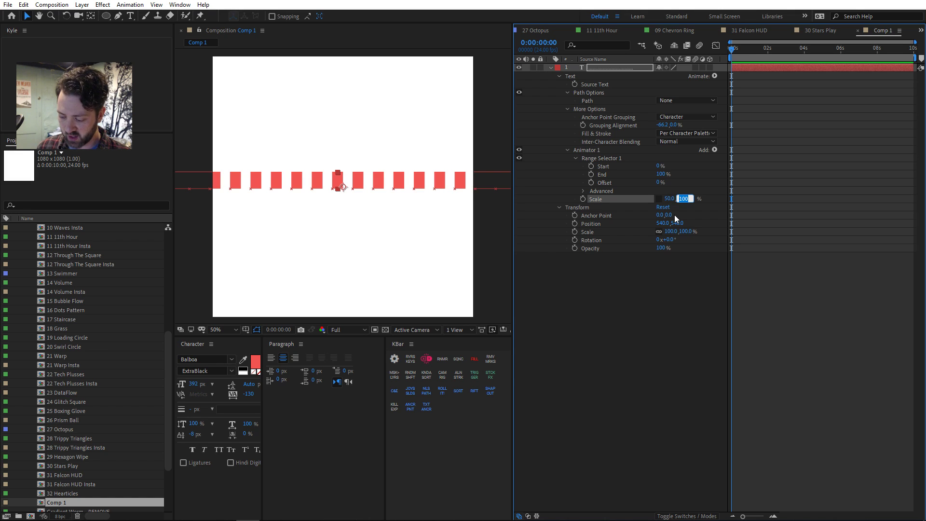
{"action": "type", "text": "600"}
{"action": "key", "text": "Return"}
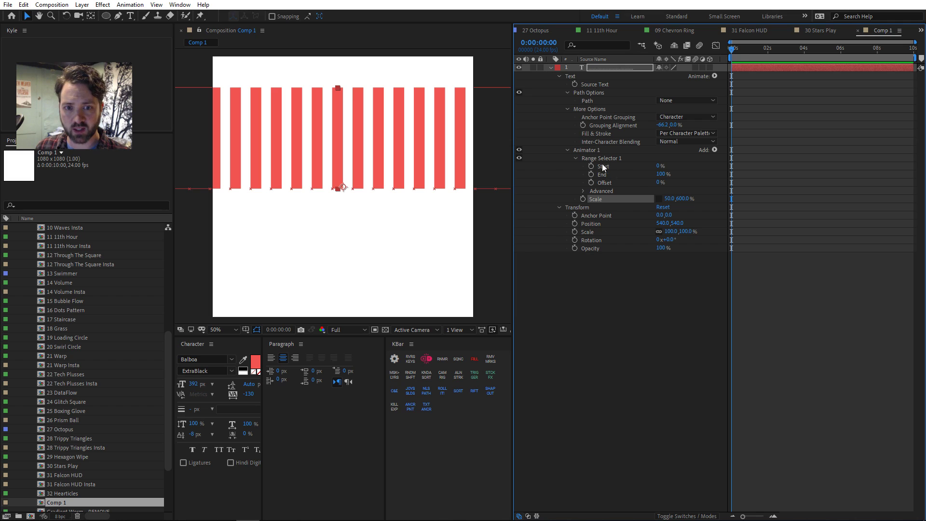
- Toggle Animator 1 off and on to compare the text, and expand the range selector's Advanced options
{"action": "left_click", "coordinate": [519, 150]}
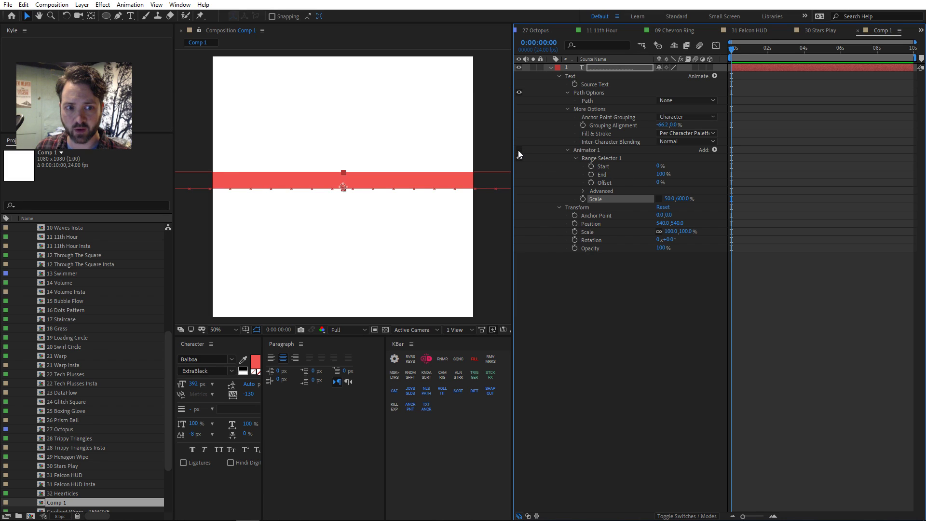
{"action": "left_click", "coordinate": [518, 150]}
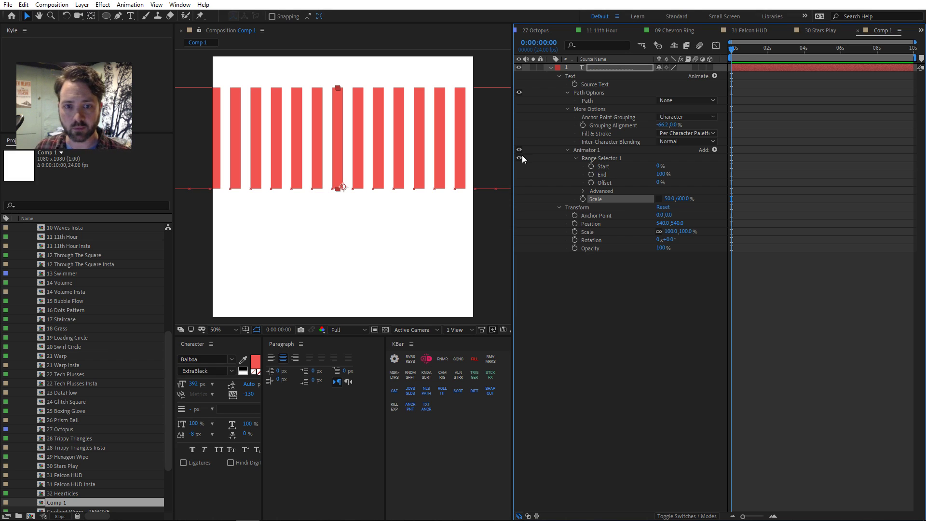
{"action": "left_click", "coordinate": [583, 191]}
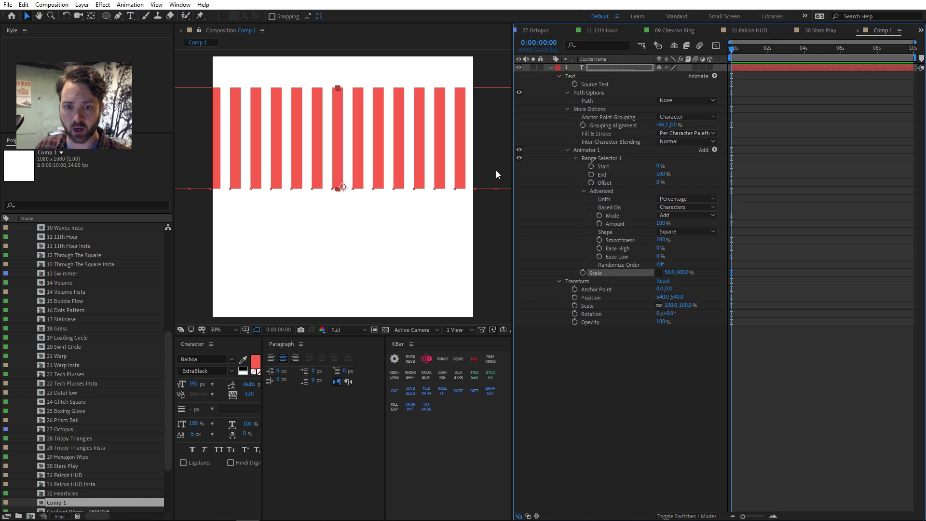
{"action": "key", "text": "comma"}
{"action": "key", "text": "comma"}
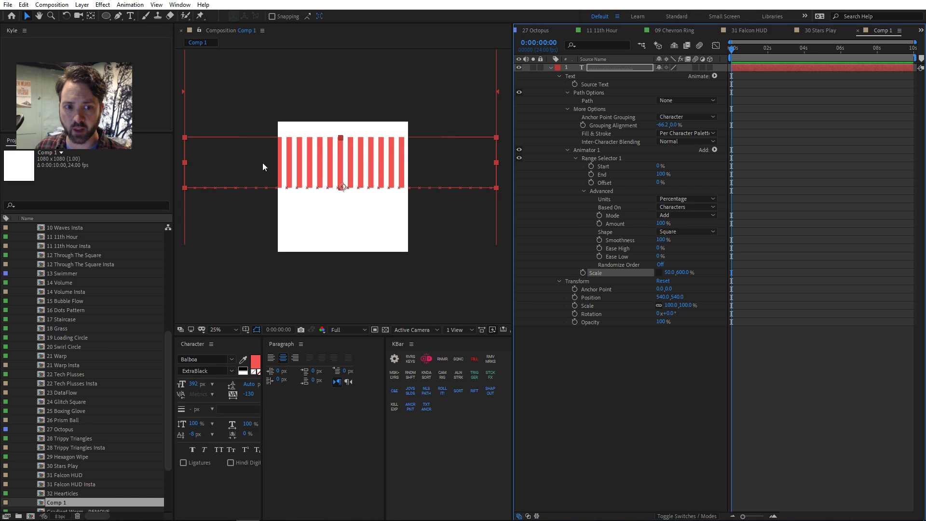
- Try different End and Offset values on the range selector and return the Offset to 0%
{"action": "mouse_move", "coordinate": [659, 173]}
{"action": "left_mouse_down"}
{"action": "mouse_move", "coordinate": [640, 173]}
{"action": "mouse_move", "coordinate": [683, 166]}
{"action": "mouse_move", "coordinate": [650, 182]}
{"action": "mouse_move", "coordinate": [672, 181]}
{"action": "mouse_move", "coordinate": [641, 180]}
{"action": "mouse_move", "coordinate": [675, 176]}
{"action": "mouse_move", "coordinate": [666, 182]}
{"action": "left_mouse_up"}
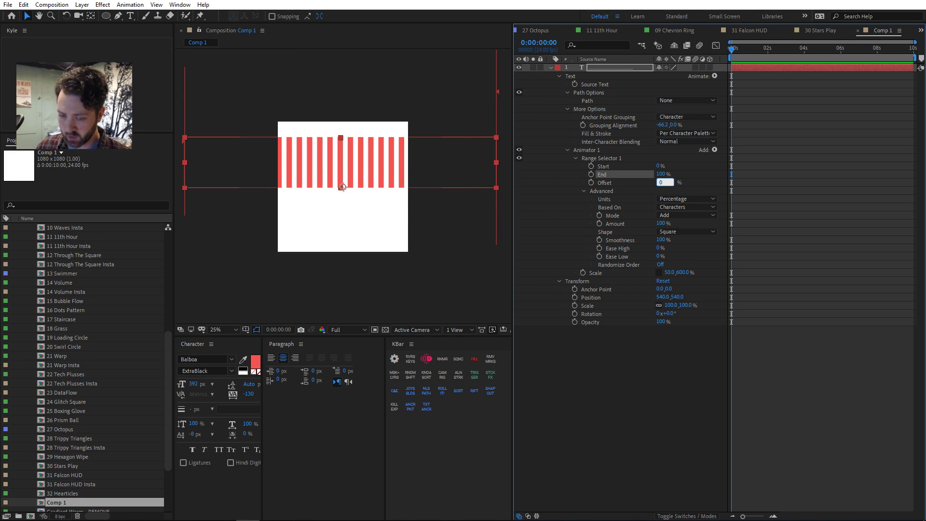
{"action": "type", "text": "0"}
{"action": "key", "text": "Return"}
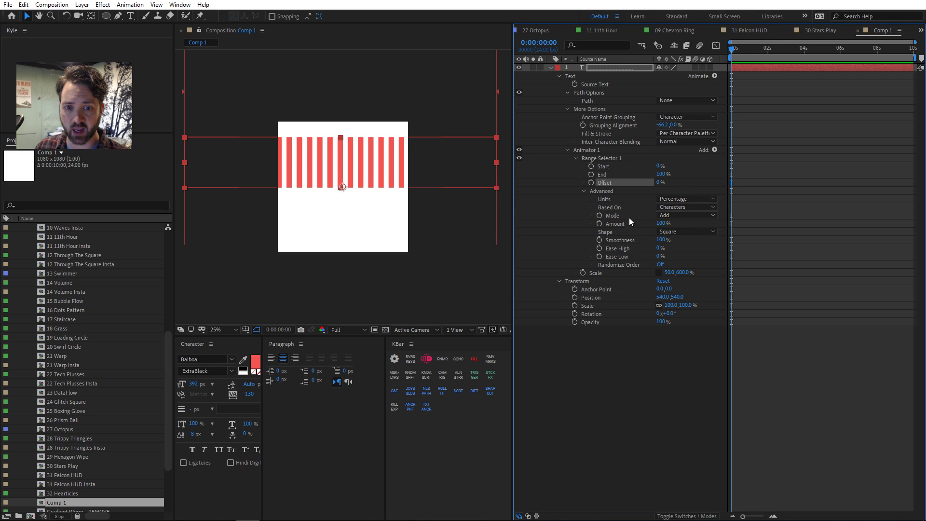
- Set the range selector's Shape to Smooth and narrow its range to Start 40%, End 66%
{"action": "left_click", "coordinate": [641, 217]}
{"action": "left_click", "coordinate": [691, 234]}
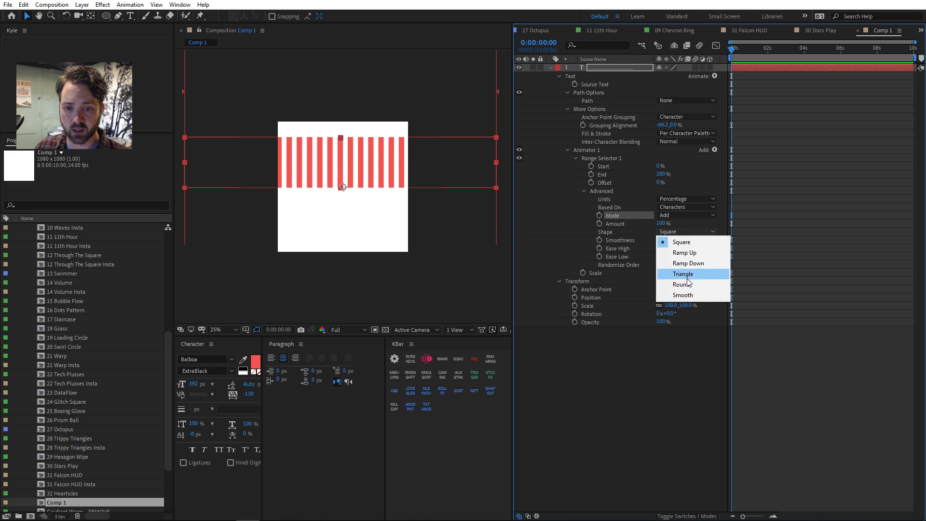
{"action": "left_click", "coordinate": [676, 294]}
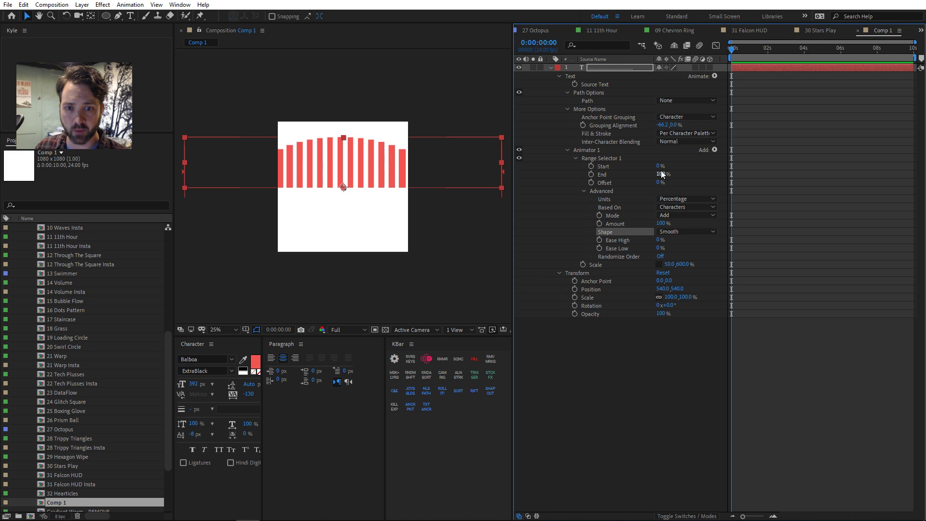
{"action": "left_click_drag", "start_coordinate": [658, 165], "coordinate": [638, 169]}
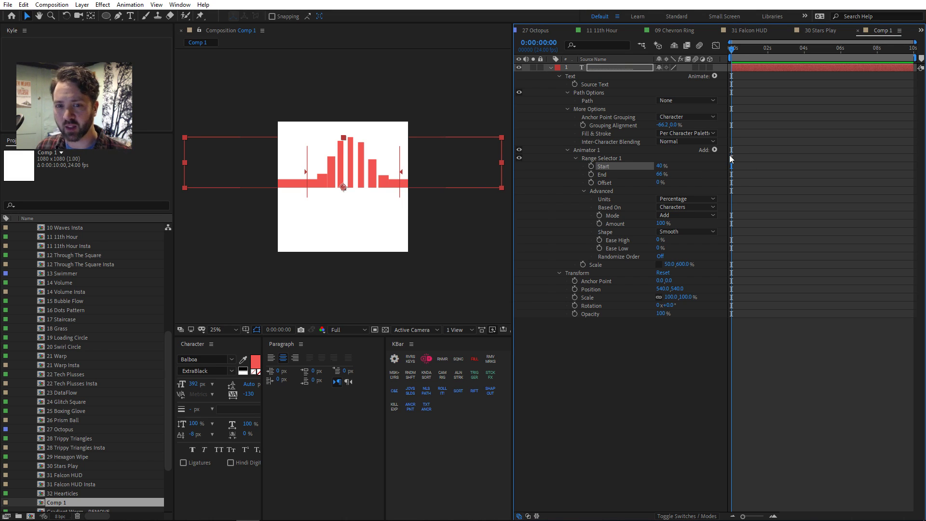
- Add a Rotation property to Animator 1 and set it to about -40°
{"action": "left_click", "coordinate": [714, 151]}
{"action": "mouse_move", "coordinate": [746, 155]}
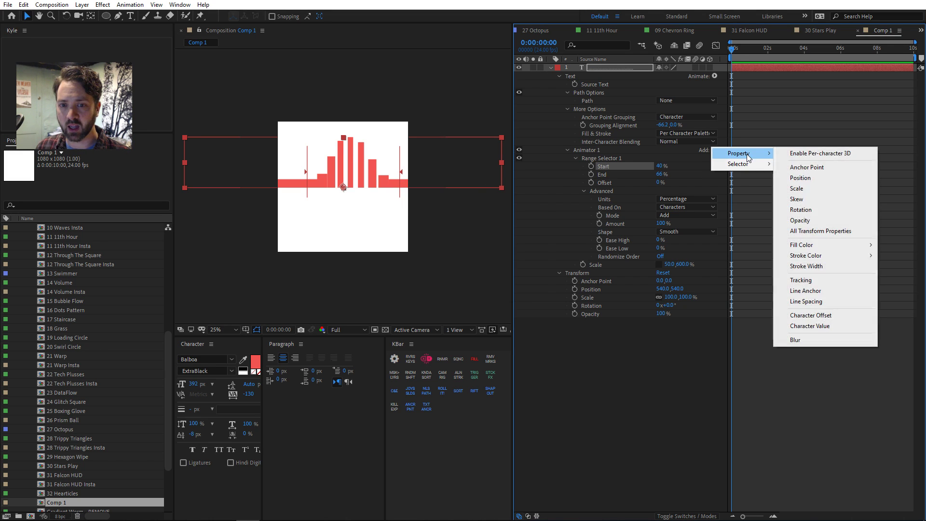
{"action": "left_click", "coordinate": [794, 211]}
{"action": "left_click_drag", "start_coordinate": [672, 272], "coordinate": [650, 271]}
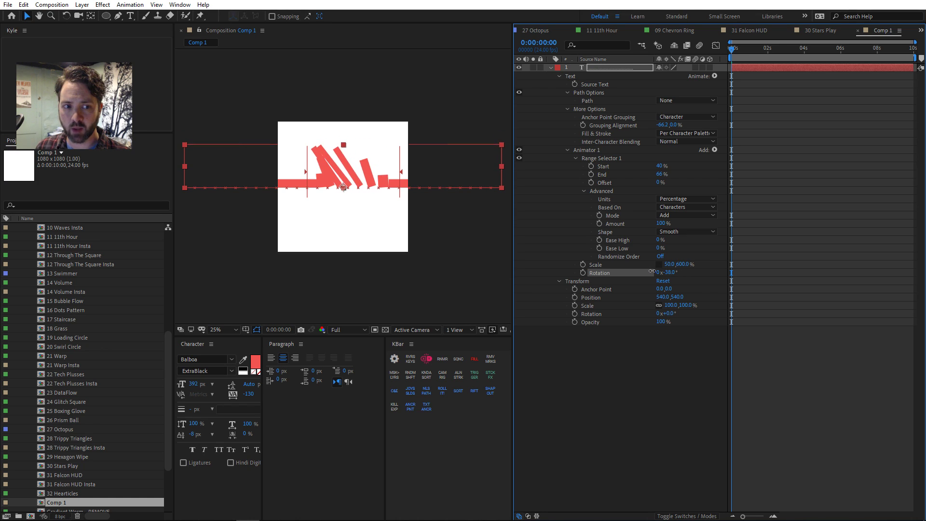
- Add a Position property to Animator 1 and set it to about 0, 444
{"action": "left_click", "coordinate": [715, 149]}
{"action": "mouse_move", "coordinate": [741, 155]}
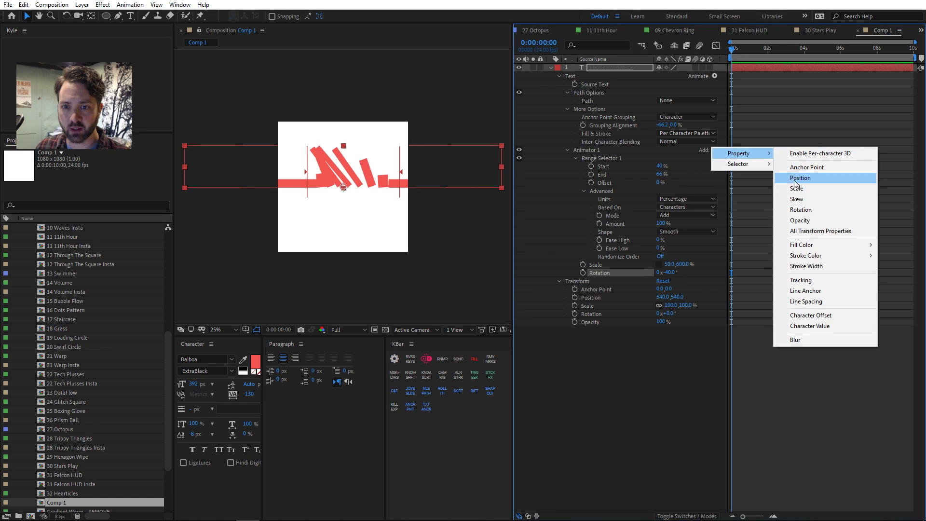
{"action": "left_click", "coordinate": [800, 177]}
{"action": "left_click_drag", "start_coordinate": [668, 264], "coordinate": [767, 207]}
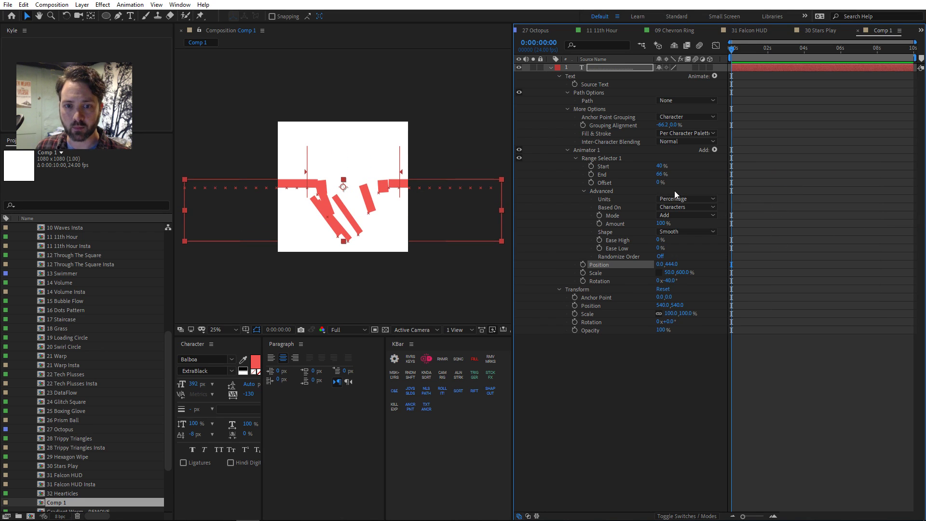
- Keyframe the range selector's Offset from -100% at the start to 100% at 0:00:01:22, and preview with the work area ending there
{"action": "left_click_drag", "start_coordinate": [657, 185], "coordinate": [595, 184]}
{"action": "left_click", "coordinate": [591, 183]}
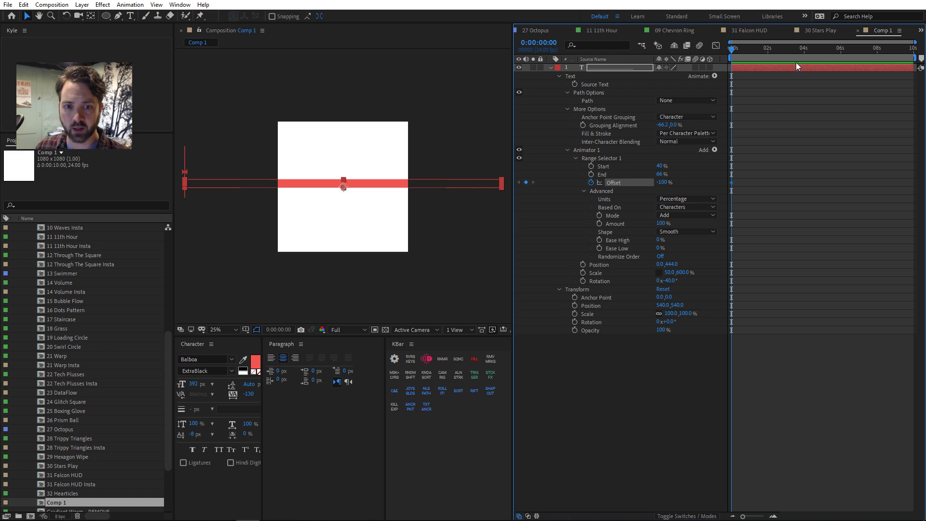
{"action": "left_click", "coordinate": [744, 51]}
{"action": "left_click_drag", "start_coordinate": [744, 51], "coordinate": [766, 51]}
{"action": "left_click_drag", "start_coordinate": [663, 183], "coordinate": [840, 170]}
{"action": "key", "text": "n"}
{"action": "key", "text": "space"}
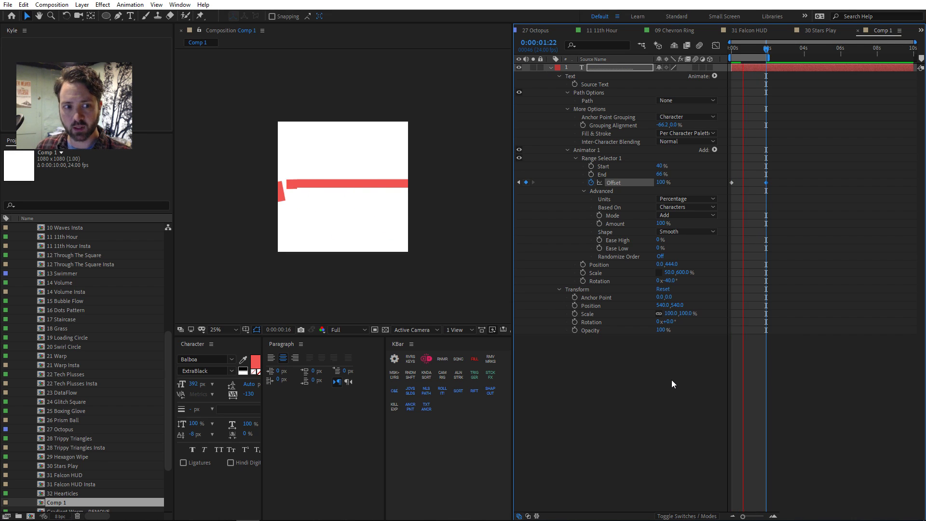
{"action": "key", "text": "space"}
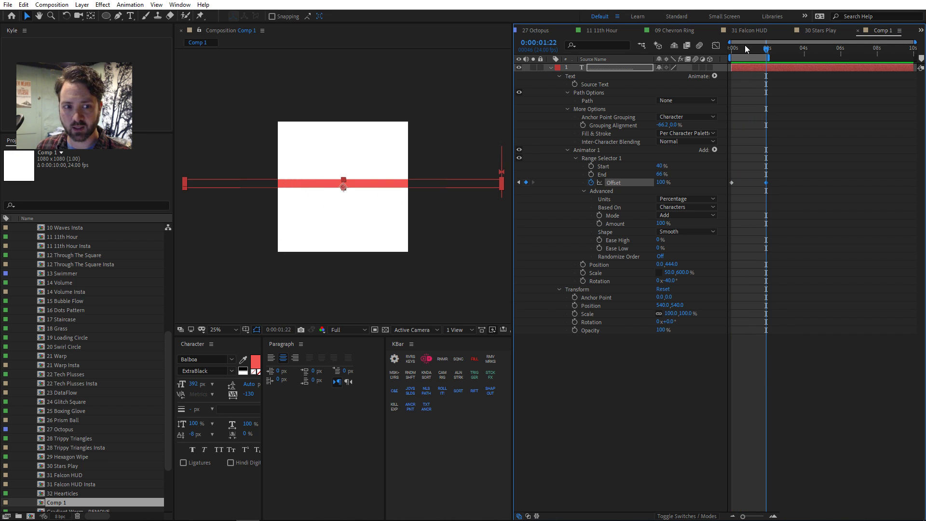
- At 0:00:00:23, narrow the range selector to Start 42% and End 64%
{"action": "left_click_drag", "start_coordinate": [746, 47], "coordinate": [749, 49]}
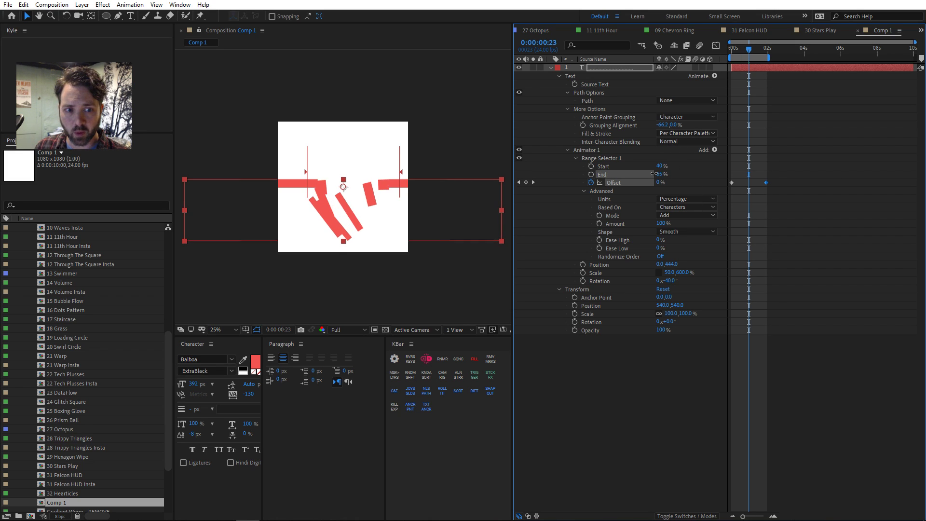
{"action": "left_click_drag", "start_coordinate": [659, 175], "coordinate": [669, 166]}
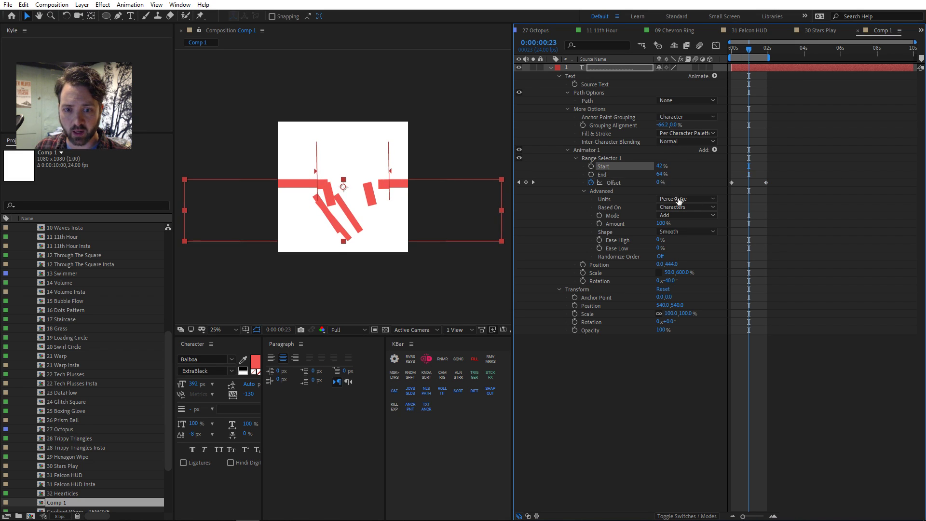
- Add an RGB Fill Color property to Animator 1 and change its color to blue
{"action": "left_click", "coordinate": [715, 151]}
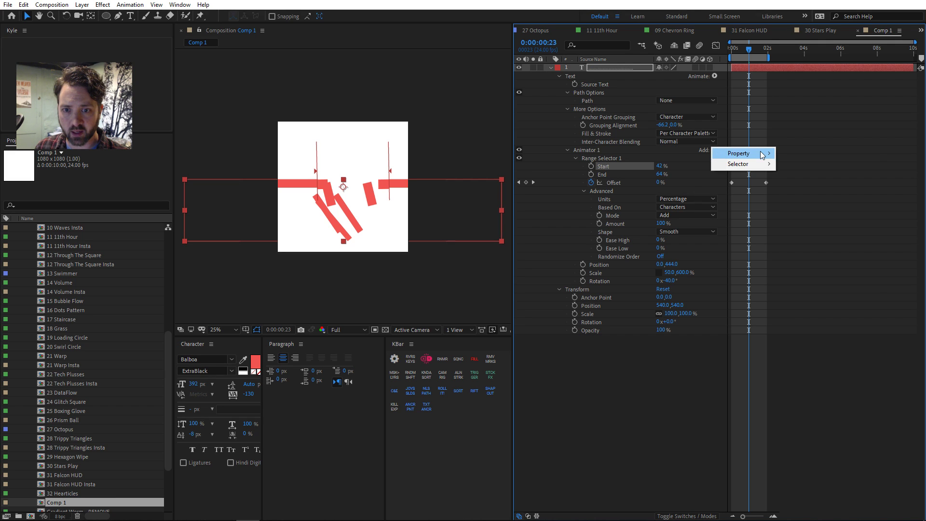
{"action": "mouse_move", "coordinate": [741, 153]}
{"action": "mouse_move", "coordinate": [801, 245]}
{"action": "left_click", "coordinate": [754, 245]}
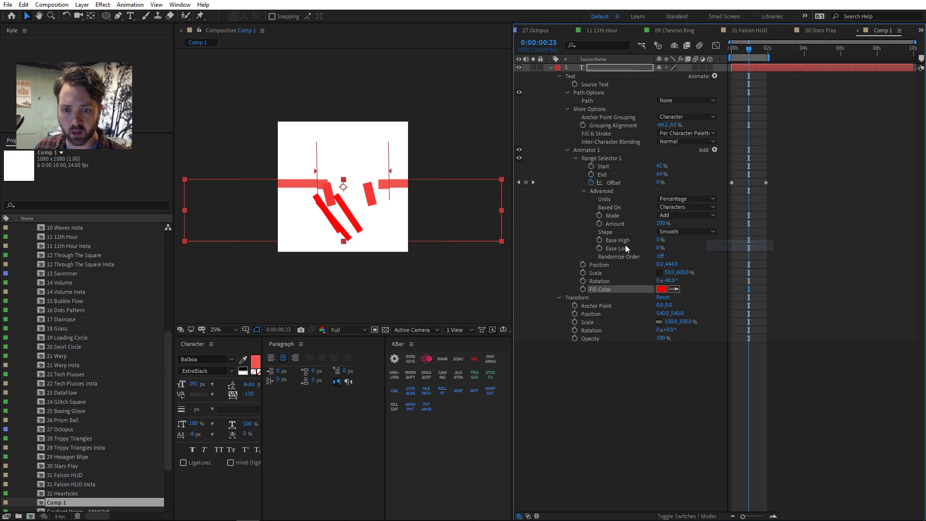
{"action": "left_click", "coordinate": [661, 289]}
{"action": "left_click_drag", "start_coordinate": [309, 212], "coordinate": [371, 172]}
{"action": "left_click", "coordinate": [445, 118]}
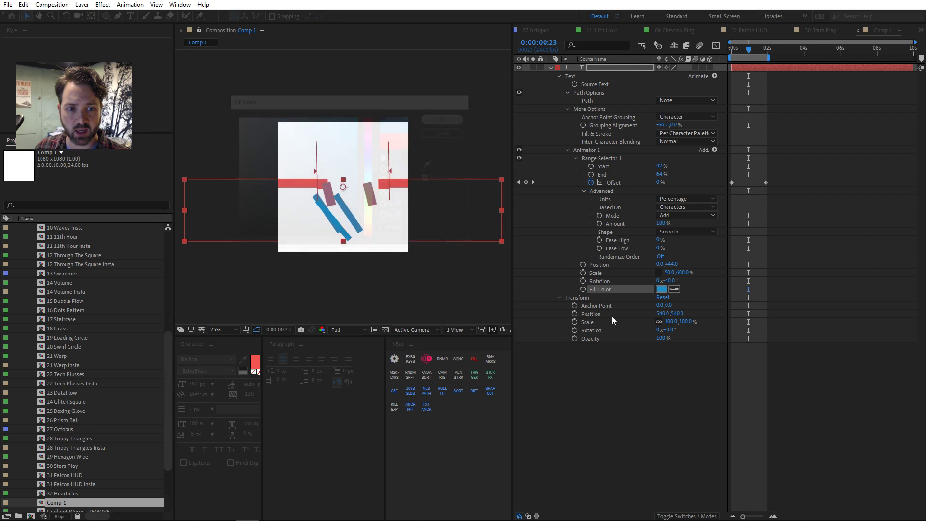
{"action": "left_click", "coordinate": [627, 369]}
- Set the range selector's Start to 34% and its Ease High to 24%
{"action": "left_click_drag", "start_coordinate": [659, 166], "coordinate": [254, 168]}
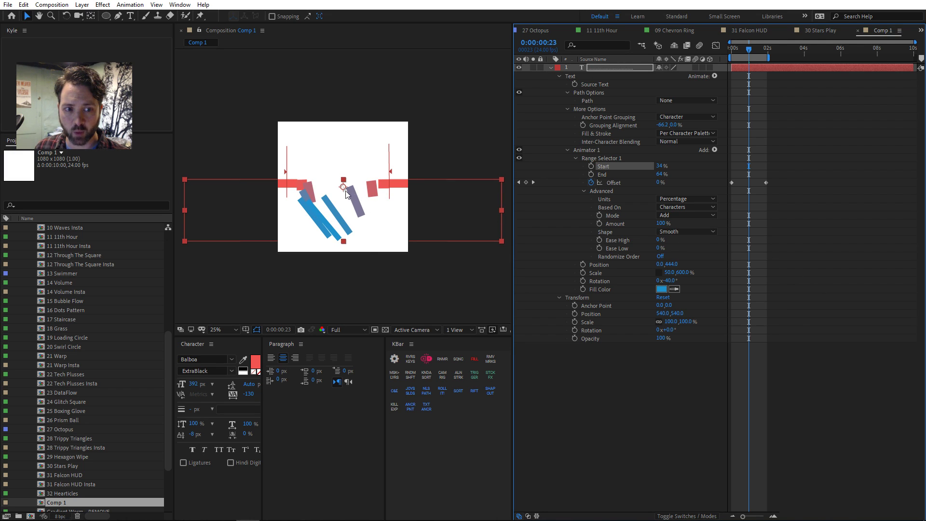
{"action": "left_click", "coordinate": [638, 240]}
{"action": "left_click", "coordinate": [651, 248]}
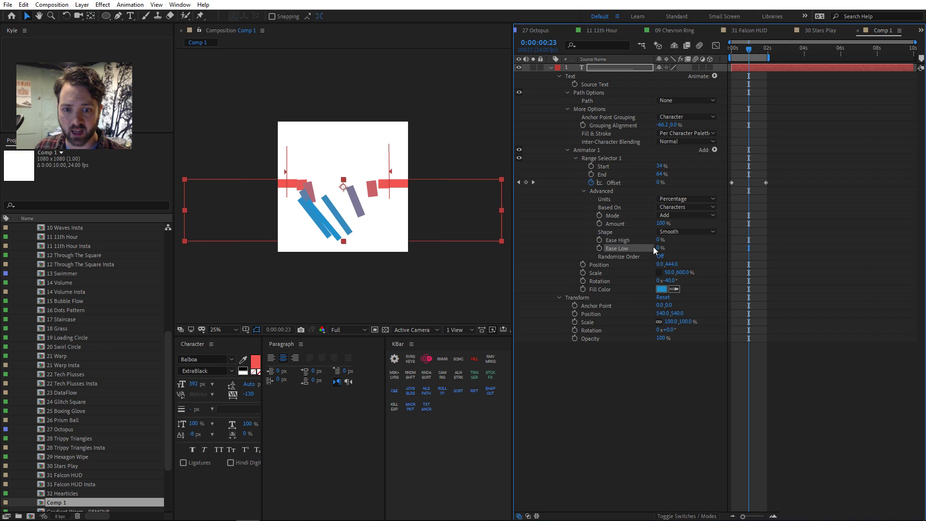
{"action": "left_click", "coordinate": [655, 245]}
{"action": "left_click_drag", "start_coordinate": [660, 239], "coordinate": [686, 227]}
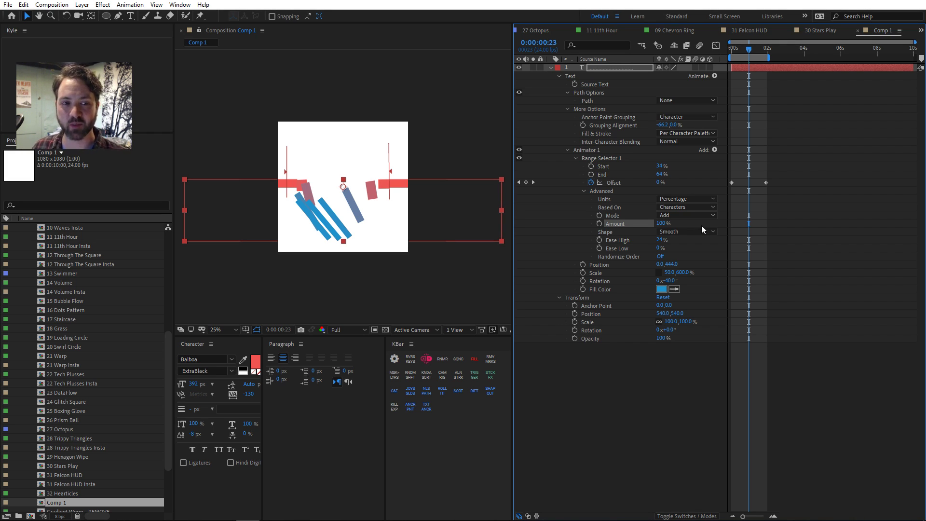
- Play back the text animation within the work area
{"action": "left_click", "coordinate": [654, 404]}
{"action": "key", "text": "space"}
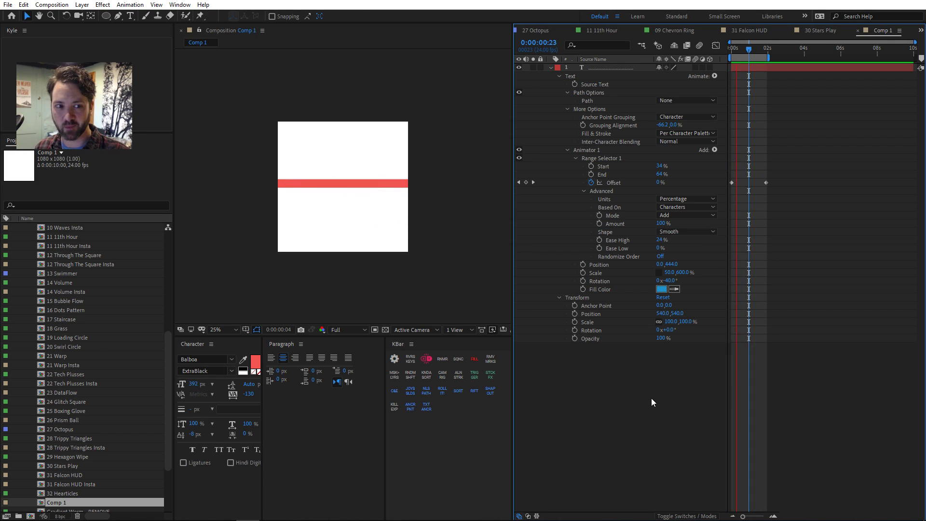
{"action": "key", "text": "space"}
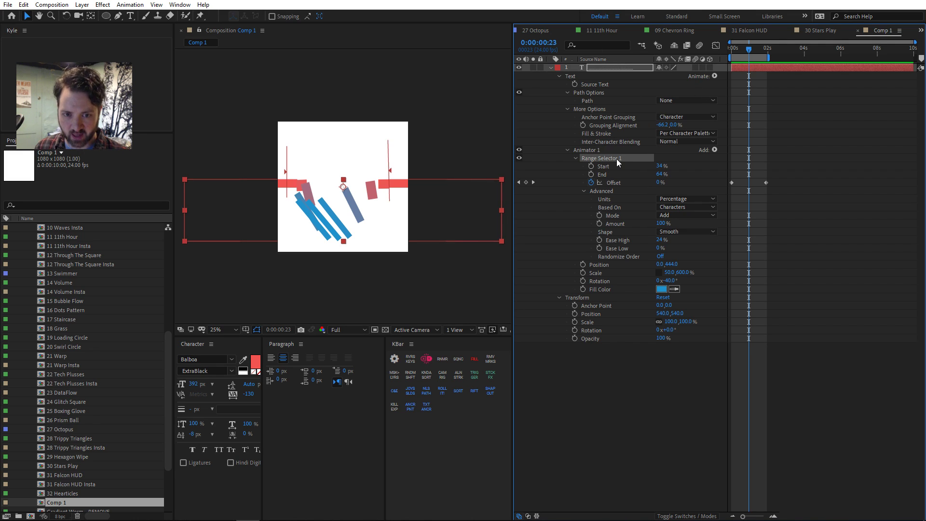
- Duplicate Range Selector 1 and set the copy's Mode to Subtract
{"action": "key", "text": "ctrl+d"}
{"action": "left_click", "coordinate": [574, 265]}
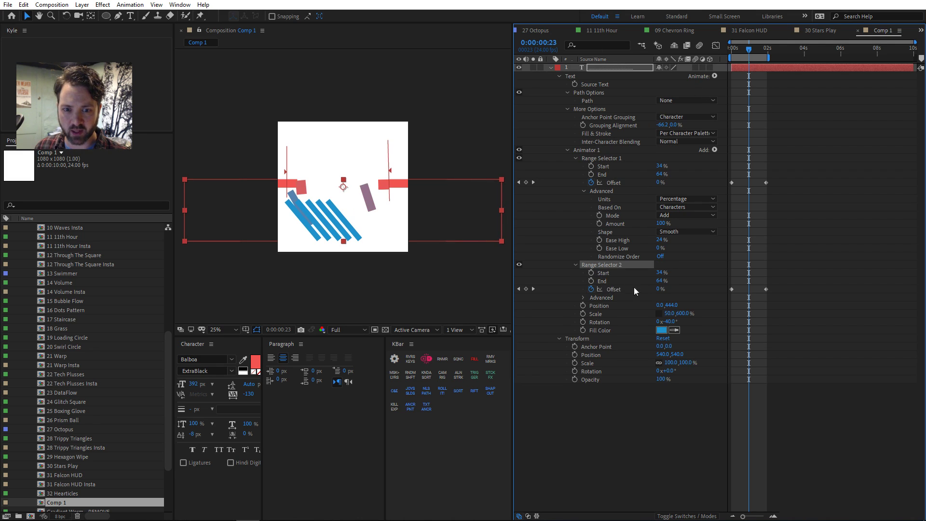
{"action": "left_click", "coordinate": [582, 297]}
{"action": "left_click", "coordinate": [685, 322]}
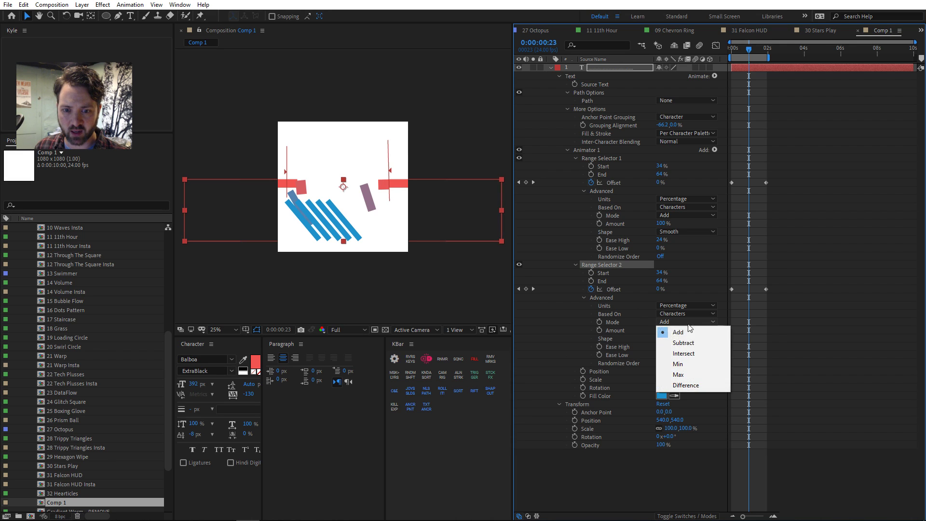
{"action": "left_click", "coordinate": [681, 343]}
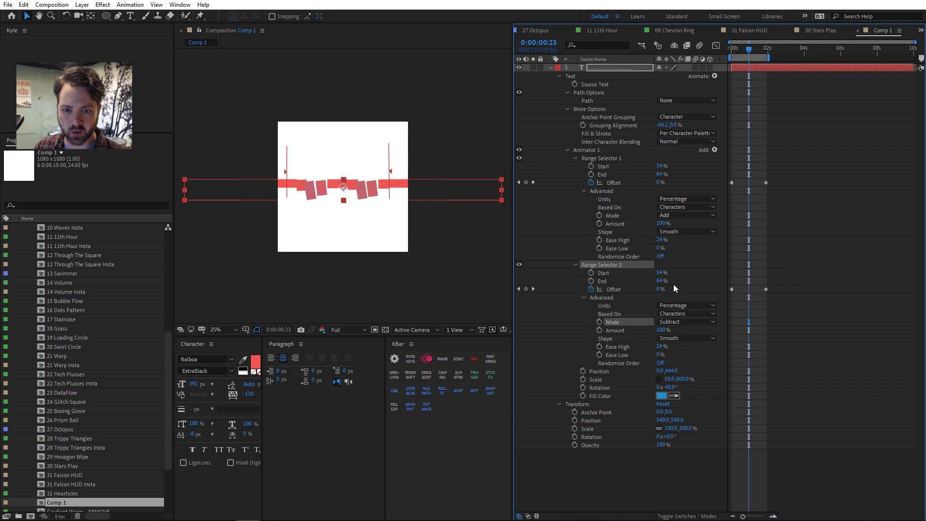
- Delay Range Selector 2's Offset keyframes so the first sits just before the playhead, and set its End to 92%
{"action": "left_click_drag", "start_coordinate": [771, 284], "coordinate": [742, 294]}
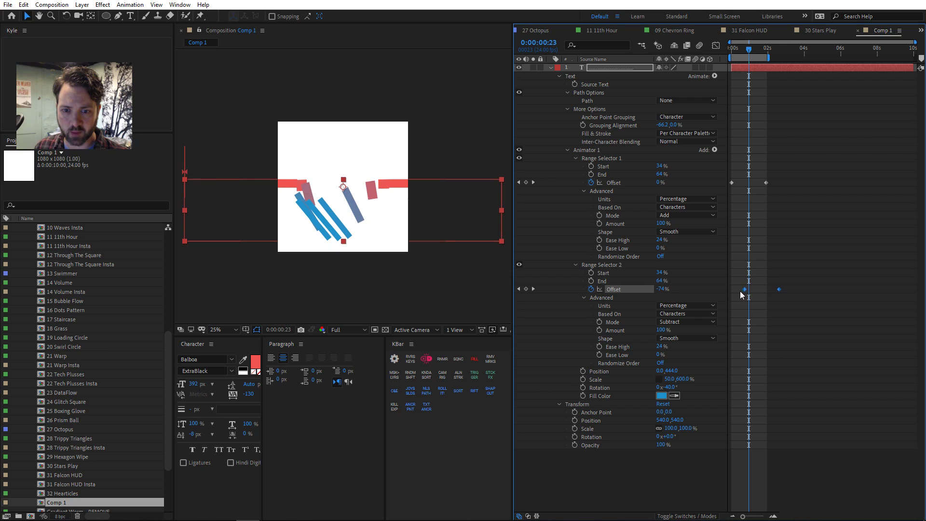
{"action": "left_click_drag", "start_coordinate": [657, 280], "coordinate": [695, 315]}
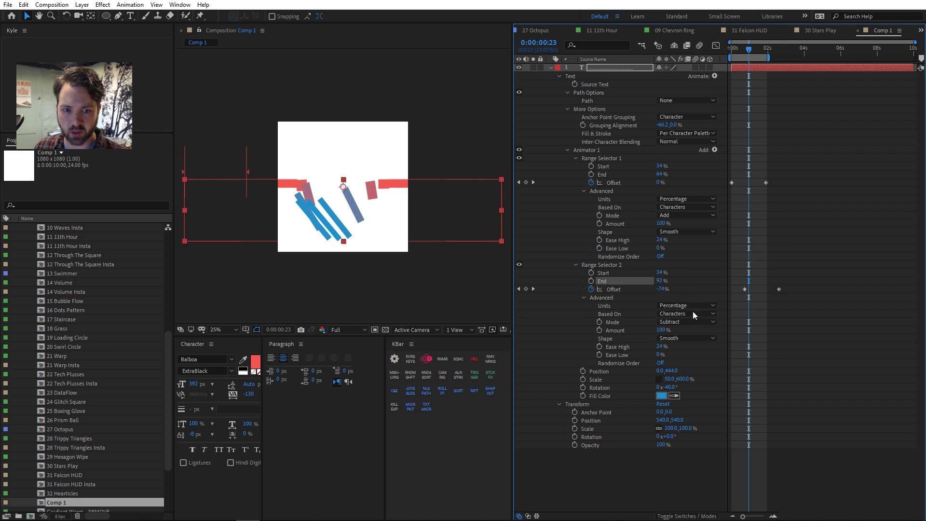
- Try Intersect and Subtract as Range Selector 2's Mode, and settle on Add
{"action": "mouse_move", "coordinate": [749, 49]}
{"action": "left_mouse_down"}
{"action": "mouse_move", "coordinate": [741, 48]}
{"action": "mouse_move", "coordinate": [750, 50]}
{"action": "left_mouse_up"}
{"action": "left_click", "coordinate": [688, 322]}
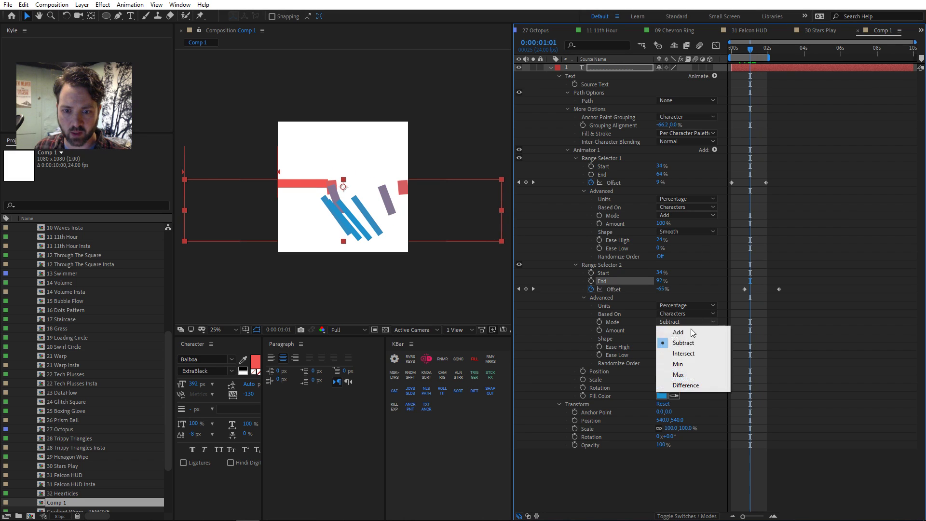
{"action": "left_click", "coordinate": [685, 354]}
{"action": "left_click", "coordinate": [688, 322]}
{"action": "left_click", "coordinate": [683, 342]}
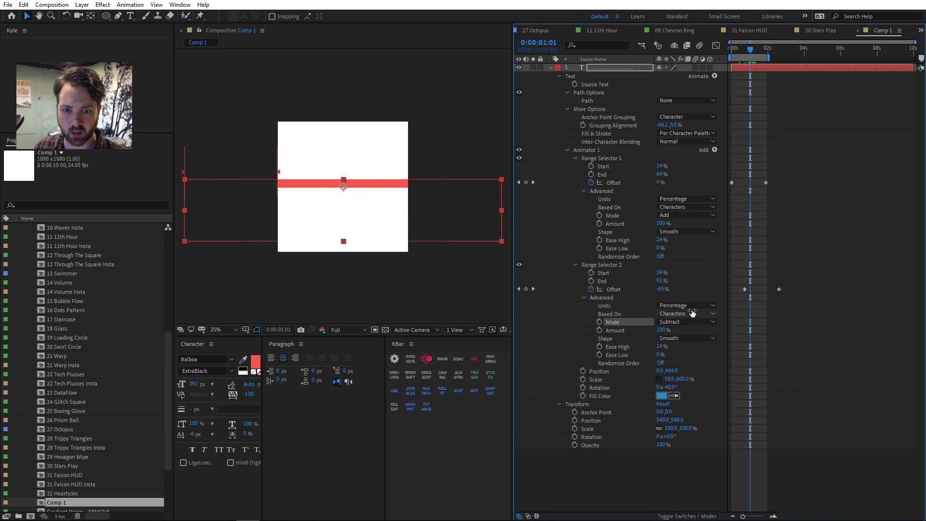
{"action": "left_click", "coordinate": [691, 322]}
{"action": "left_click", "coordinate": [680, 333]}
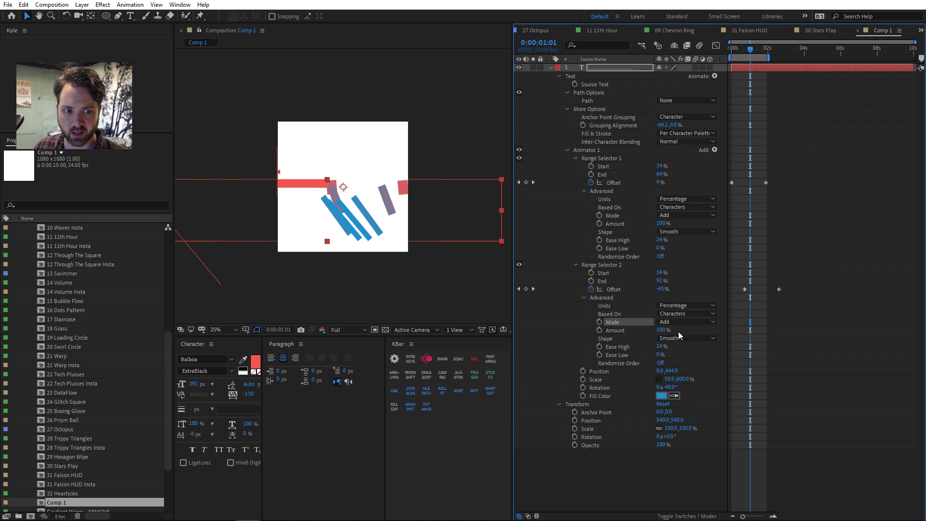
- Reduce Range Selector 2's Amount to 34% and shift its Offset keyframes earlier, so they end near Range Selector 1's last keyframe
{"action": "mouse_move", "coordinate": [749, 55]}
{"action": "left_mouse_down"}
{"action": "mouse_move", "coordinate": [743, 49]}
{"action": "mouse_move", "coordinate": [759, 48]}
{"action": "left_mouse_up"}
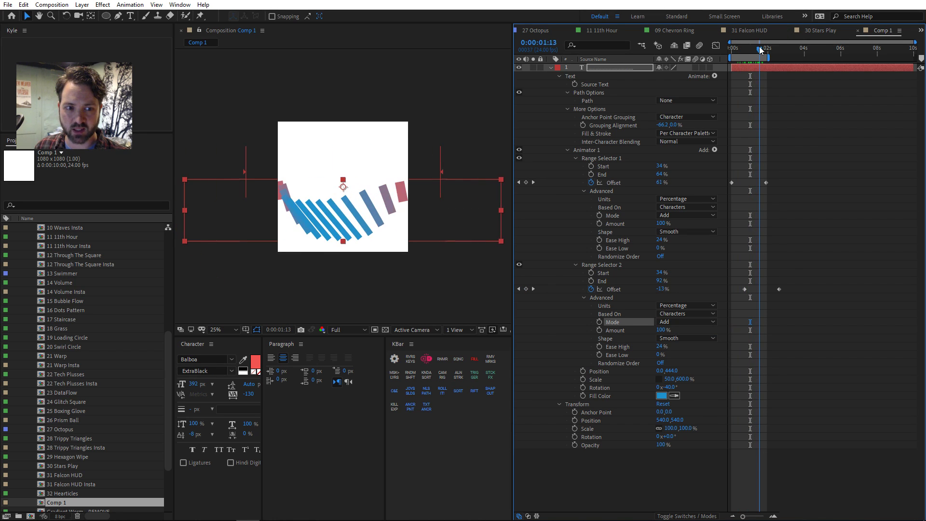
{"action": "left_click_drag", "start_coordinate": [655, 330], "coordinate": [625, 330]}
{"action": "mouse_move", "coordinate": [775, 299]}
{"action": "left_mouse_down"}
{"action": "mouse_move", "coordinate": [737, 289]}
{"action": "mouse_move", "coordinate": [765, 289]}
{"action": "left_mouse_up"}
{"action": "left_click", "coordinate": [772, 289]}
{"action": "left_click", "coordinate": [736, 279]}
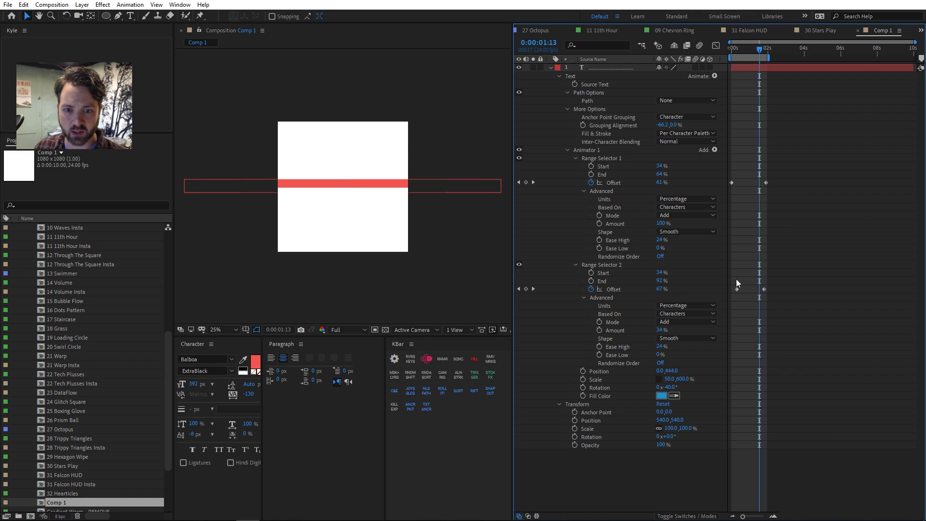
- Set Range Selector 2's End to 87% and play back the text animation
{"action": "left_click_drag", "start_coordinate": [651, 281], "coordinate": [648, 281]}
{"action": "key", "text": "space"}
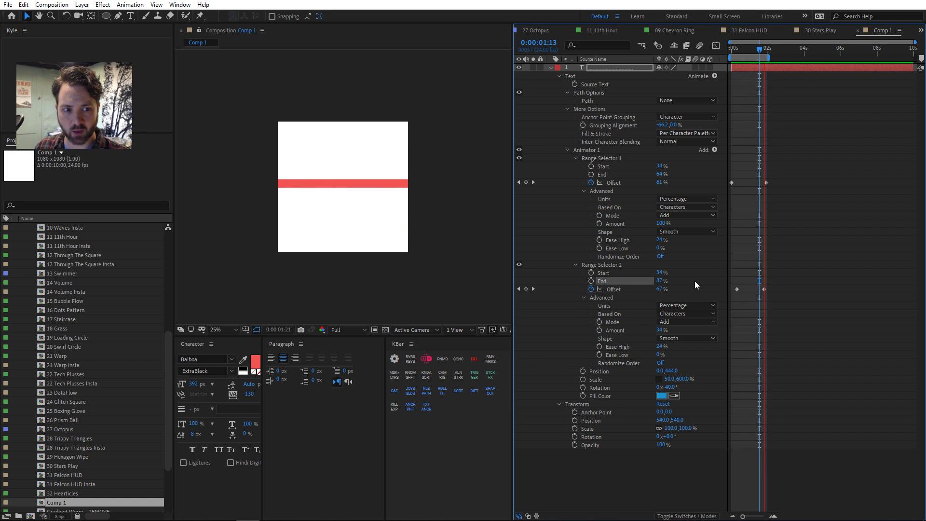
{"action": "key", "text": "space"}
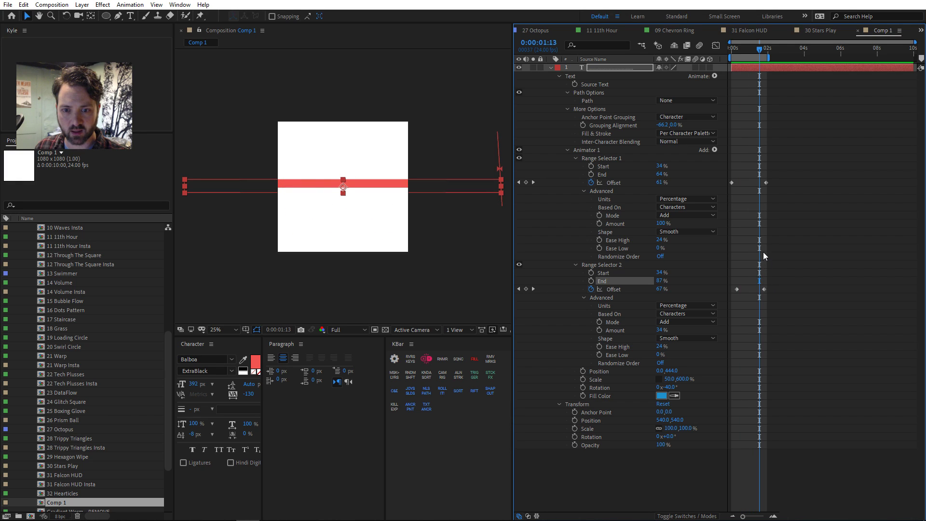
- Move both of Range Selector 2's Offset keyframes slightly later and set its Amount to 70%
{"action": "left_click_drag", "start_coordinate": [772, 284], "coordinate": [729, 309]}
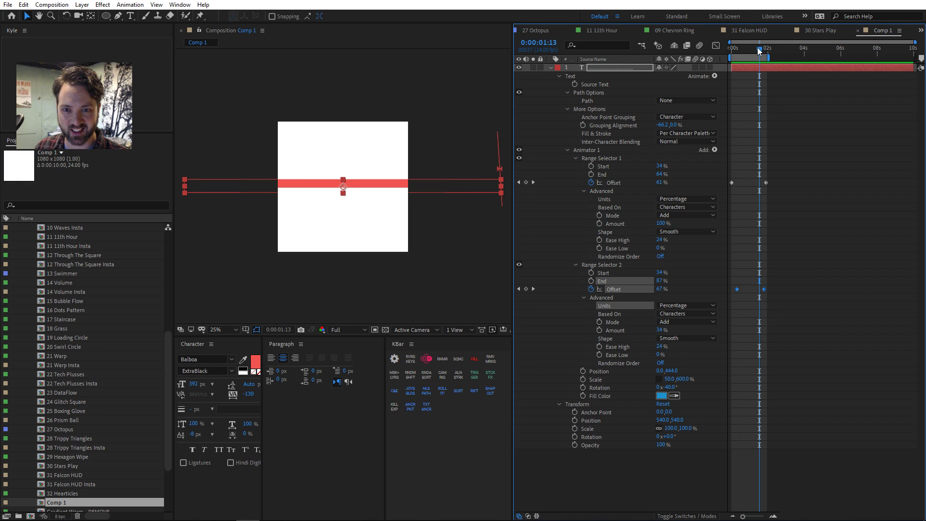
{"action": "left_click_drag", "start_coordinate": [759, 50], "coordinate": [750, 50]}
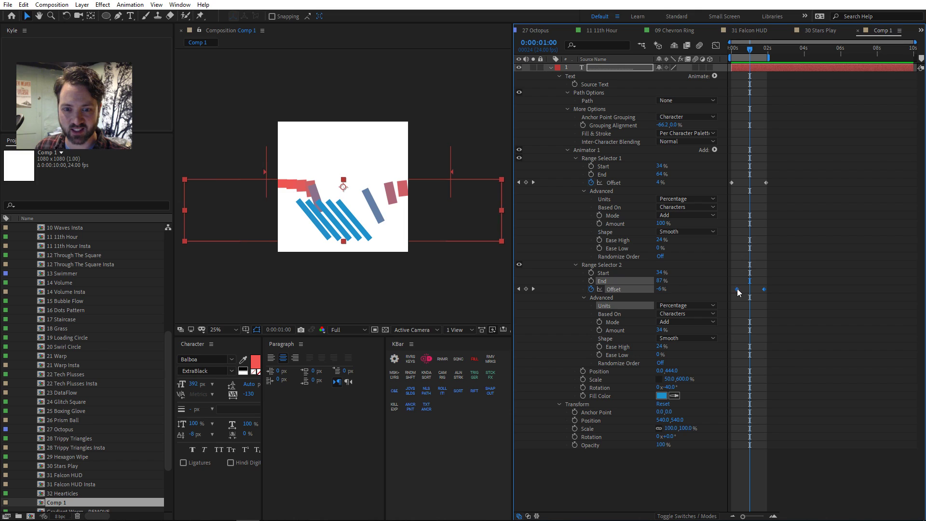
{"action": "left_click_drag", "start_coordinate": [737, 289], "coordinate": [742, 289]}
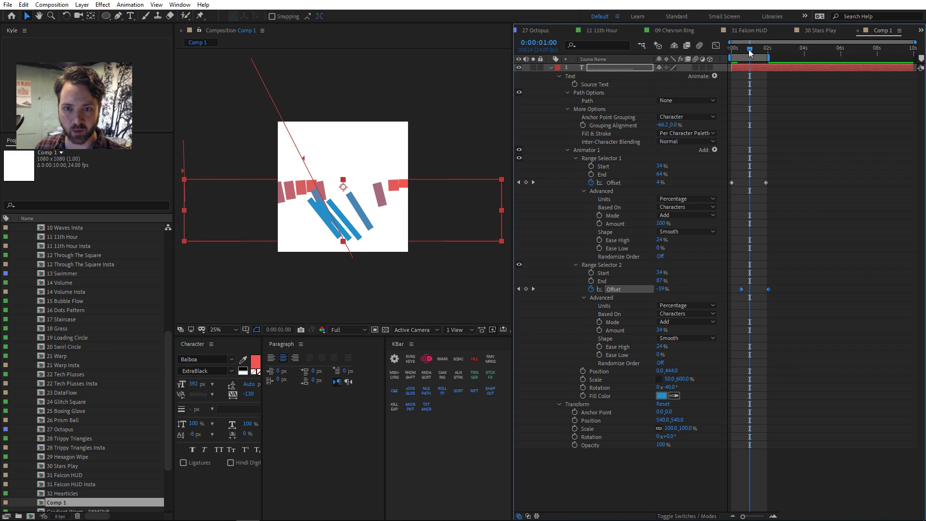
{"action": "left_click_drag", "start_coordinate": [750, 50], "coordinate": [756, 50]}
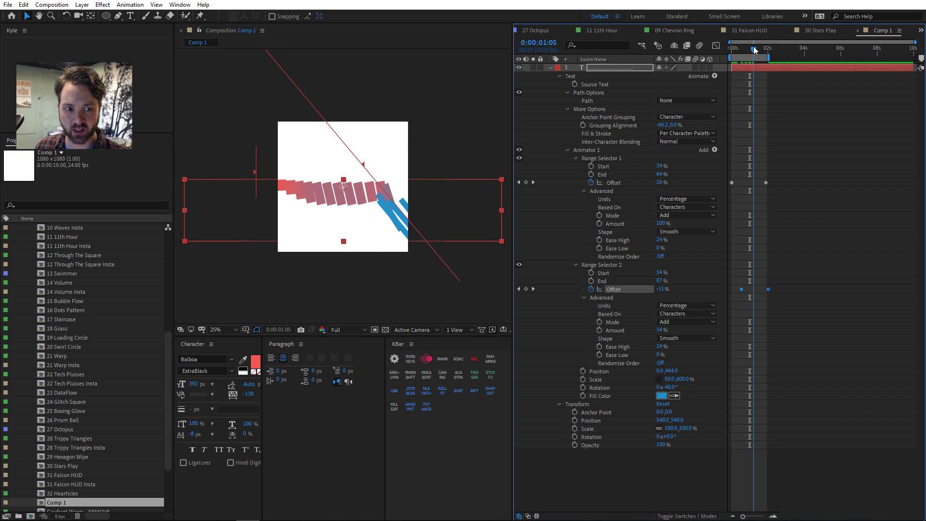
{"action": "mouse_move", "coordinate": [657, 330]}
{"action": "left_mouse_down"}
{"action": "mouse_move", "coordinate": [687, 330]}
{"action": "mouse_move", "coordinate": [673, 334]}
{"action": "left_mouse_up"}
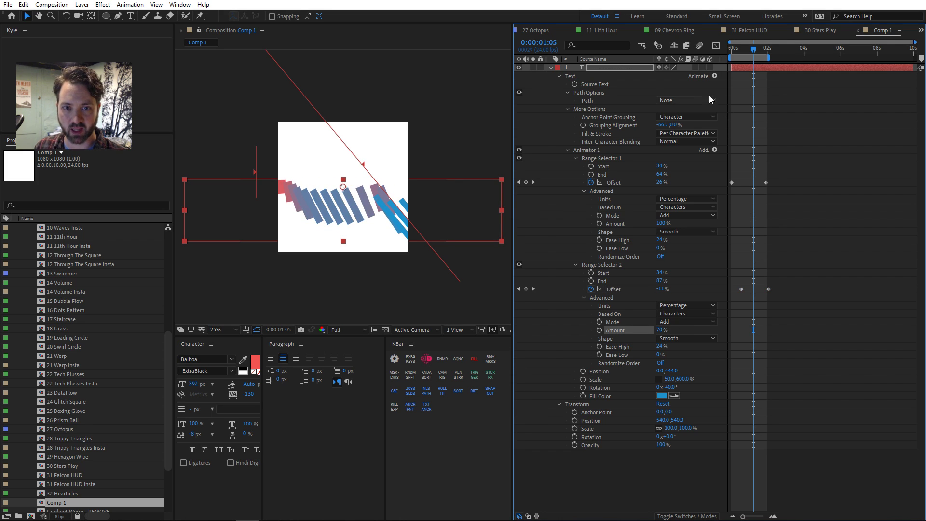
- Close the 30 Stars Play and 31 Falcon HUD compositions and open 27 Octopus
{"action": "left_click", "coordinate": [639, 69]}
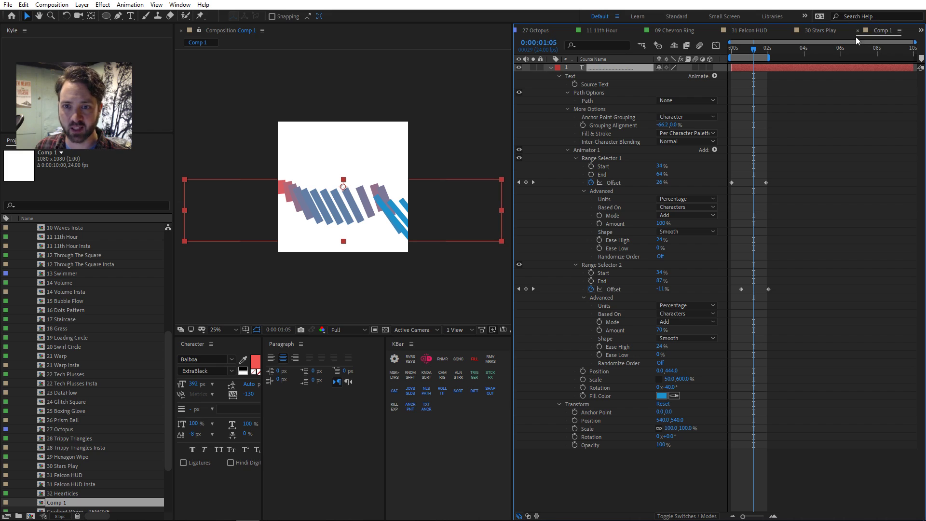
{"action": "left_click", "coordinate": [789, 30]}
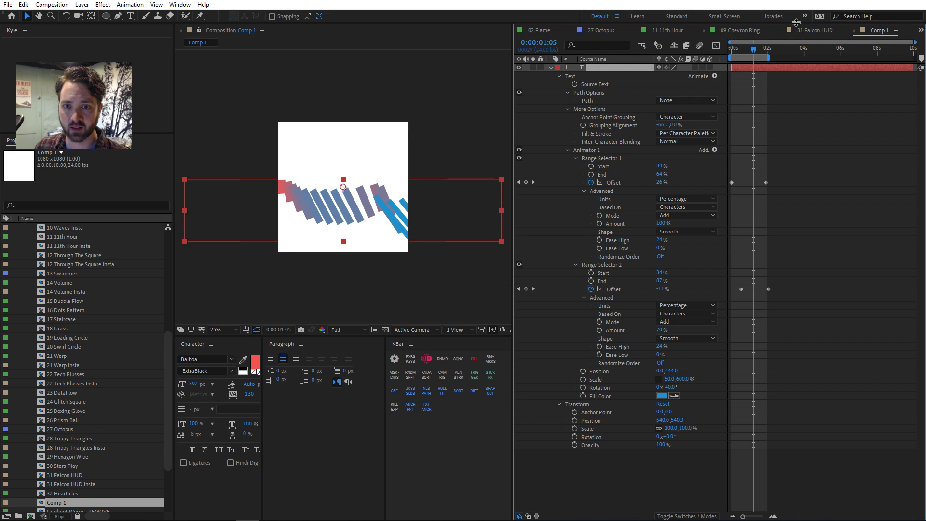
{"action": "left_click", "coordinate": [781, 31]}
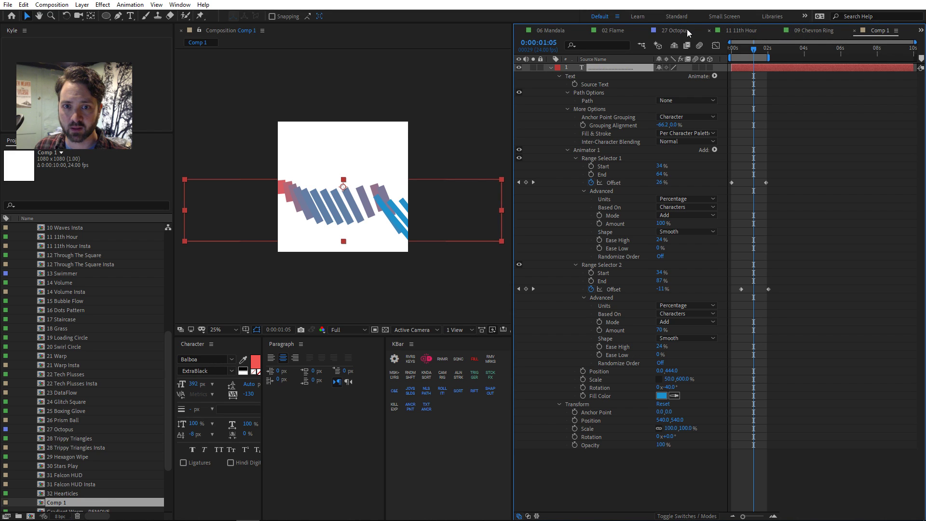
{"action": "left_click", "coordinate": [661, 32]}
- Copy Gaussian Blur and Levels from 27 Octopus's text layer and paste them onto the text layer in Comp 1
{"action": "left_click", "coordinate": [622, 69]}
{"action": "key", "text": "e"}
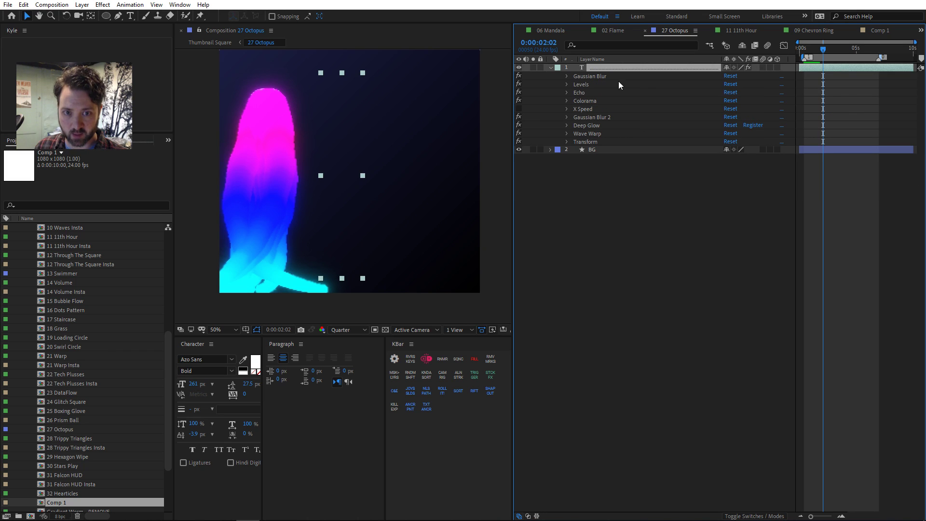
{"action": "left_click", "coordinate": [590, 77]}
{"action": "left_click", "coordinate": [584, 92], "text": "shift"}
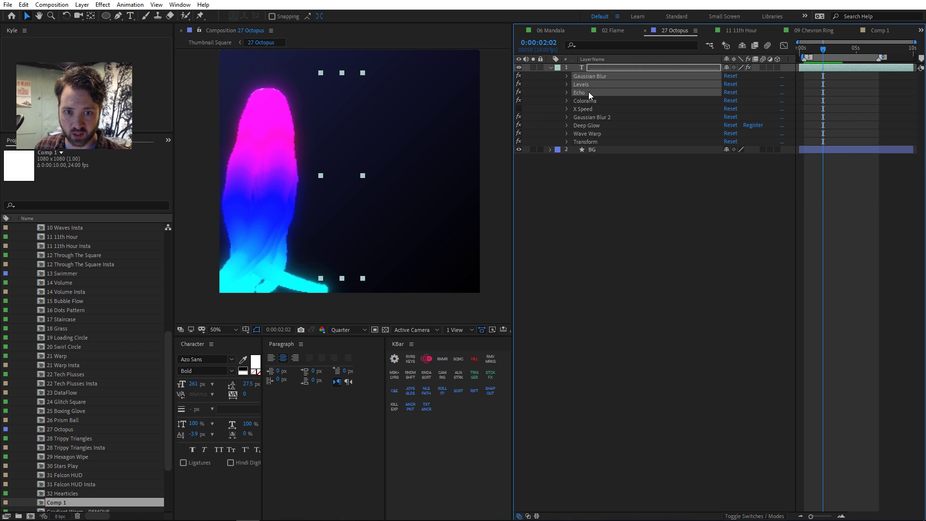
{"action": "left_click", "coordinate": [588, 92], "text": "ctrl"}
{"action": "left_click", "coordinate": [877, 31]}
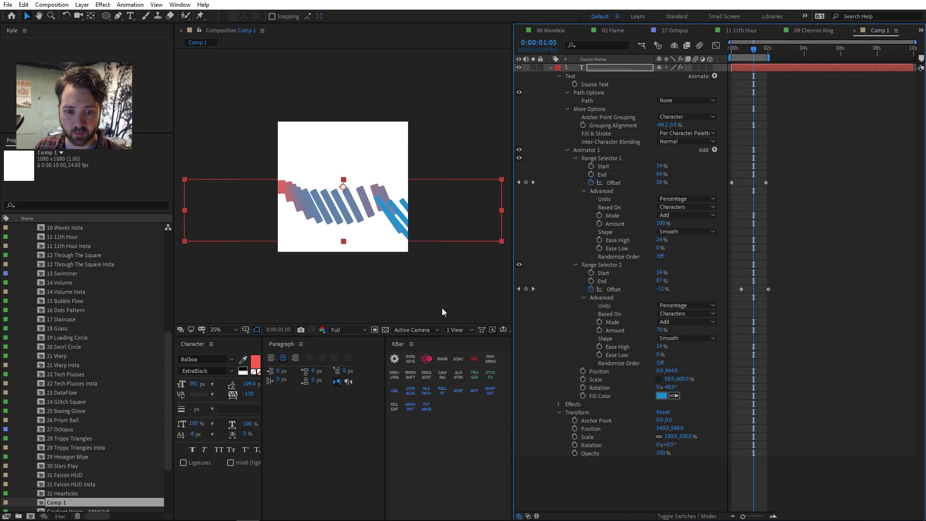
{"action": "key", "text": "ctrl+v"}
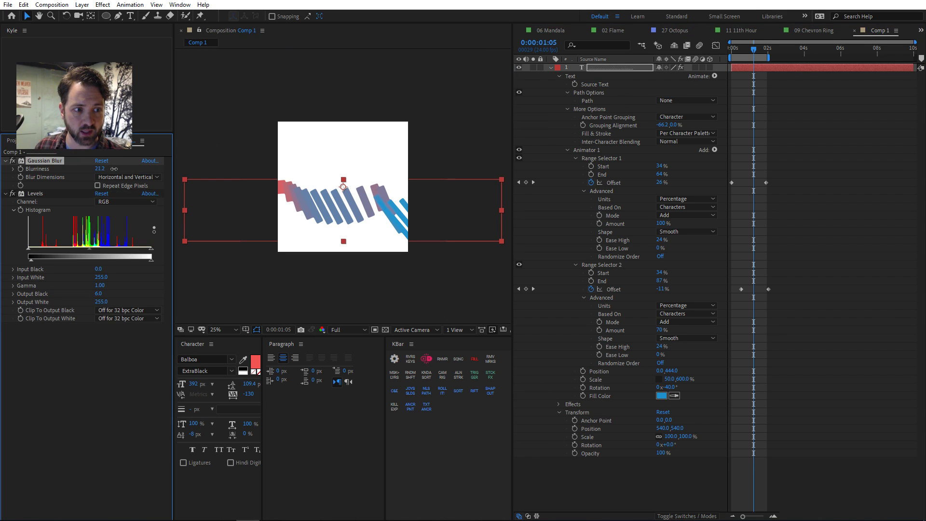
- Set Gaussian Blur's Blurriness to 77.8, and in Levels' Alpha channel set Alpha Input Black to 123 and Alpha Input White to 134
{"action": "left_click_drag", "start_coordinate": [100, 169], "coordinate": [384, 167]}
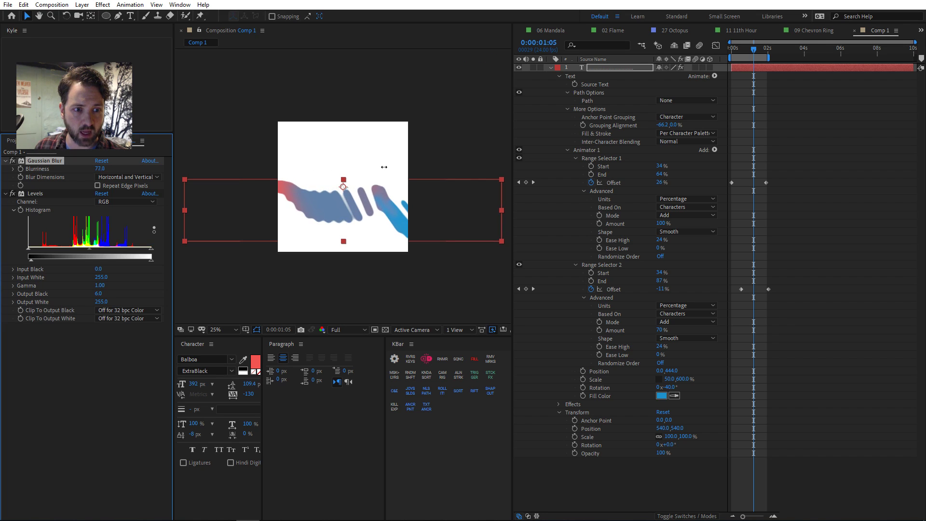
{"action": "left_click", "coordinate": [137, 203]}
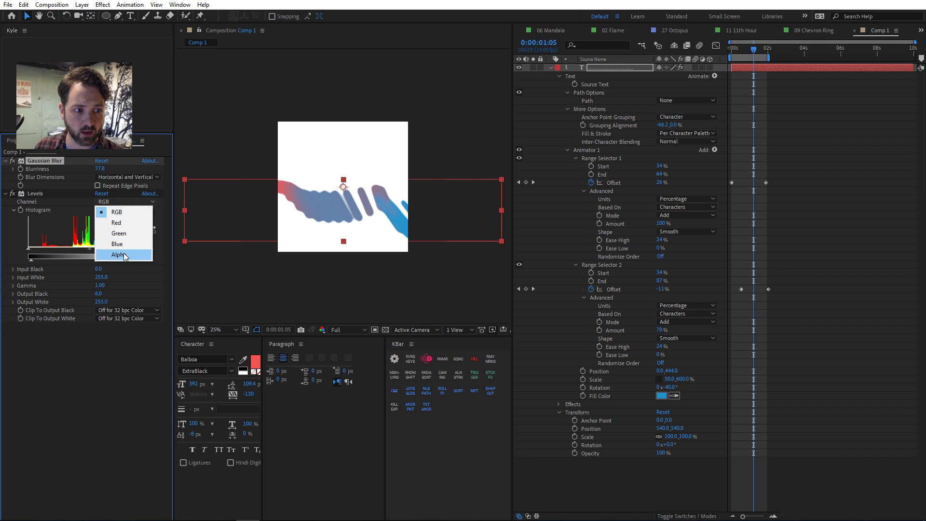
{"action": "left_click", "coordinate": [101, 248]}
{"action": "left_click_drag", "start_coordinate": [103, 253], "coordinate": [98, 252]}
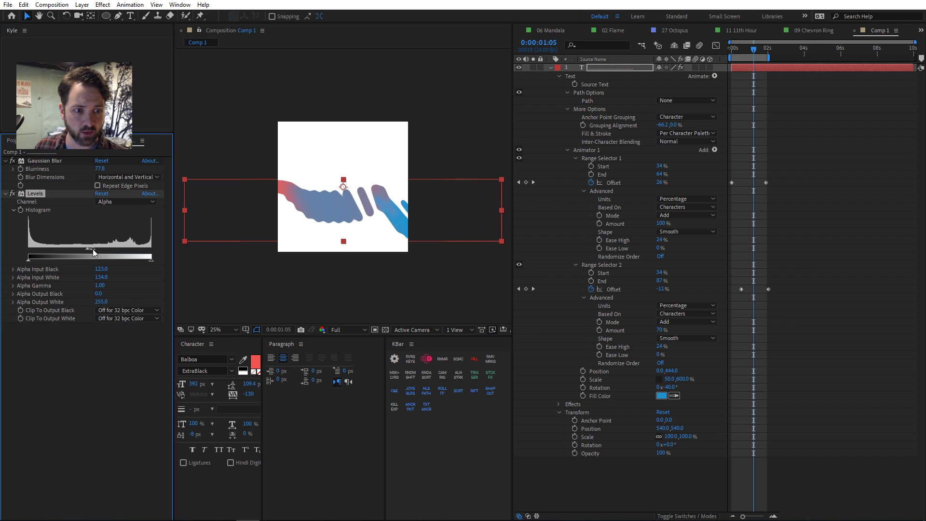
- Play back the text animation with its blur and alpha levels effects
{"action": "left_click", "coordinate": [645, 480]}
{"action": "key", "text": "space"}
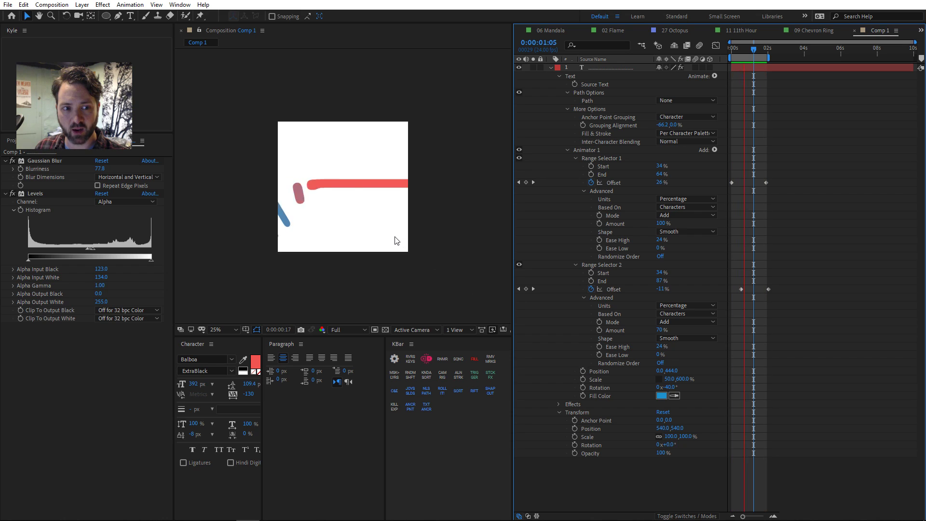
{"action": "key", "text": "space"}
- Rotate the text layer to -42° and move it to about 404, 484
{"action": "left_click", "coordinate": [611, 68]}
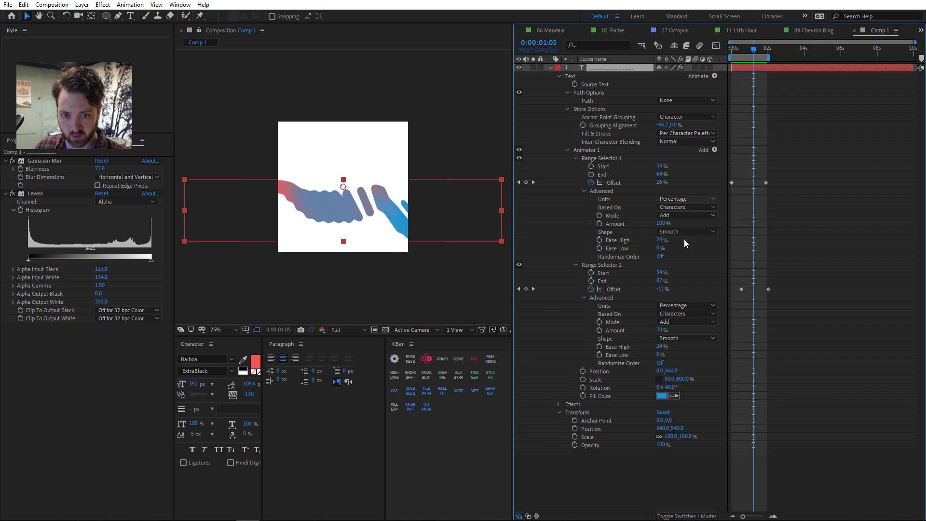
{"action": "left_click_drag", "start_coordinate": [670, 444], "coordinate": [655, 444]}
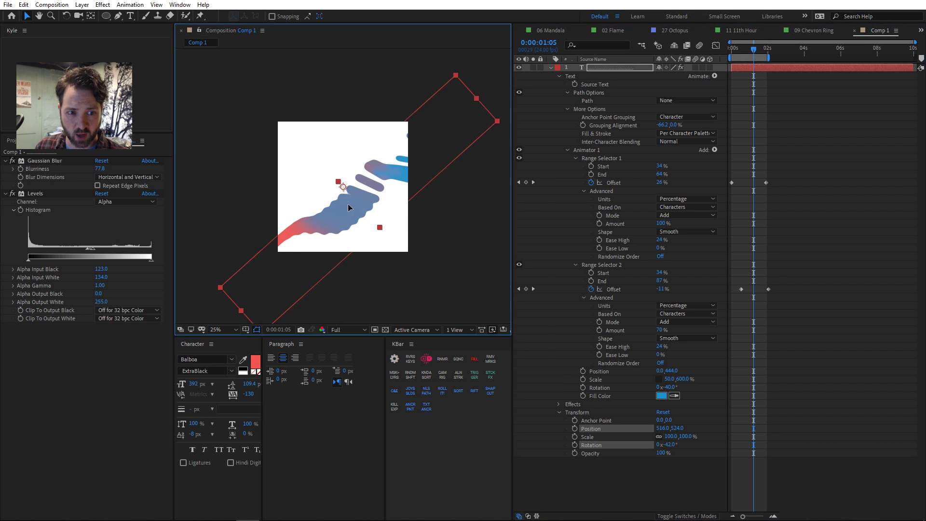
{"action": "left_click_drag", "start_coordinate": [348, 203], "coordinate": [331, 197]}
- Play back the rotated text animation
{"action": "left_click", "coordinate": [671, 461]}
{"action": "key", "text": "space"}
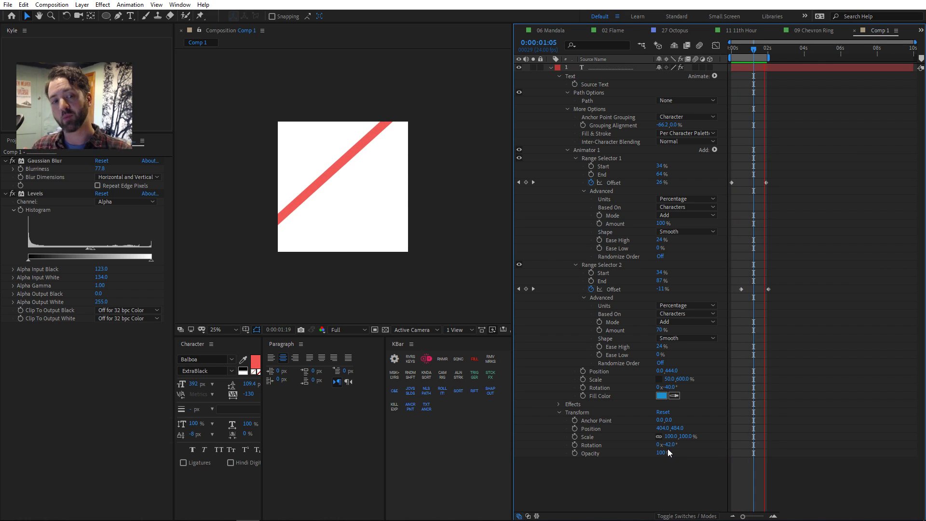
{"action": "key", "text": "space"}
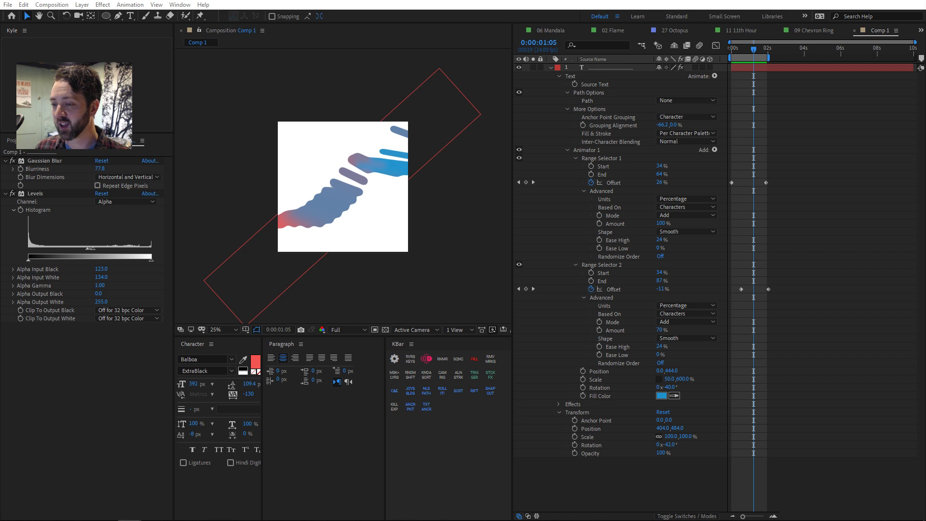
{"action": "key", "text": "alt+Tab"}
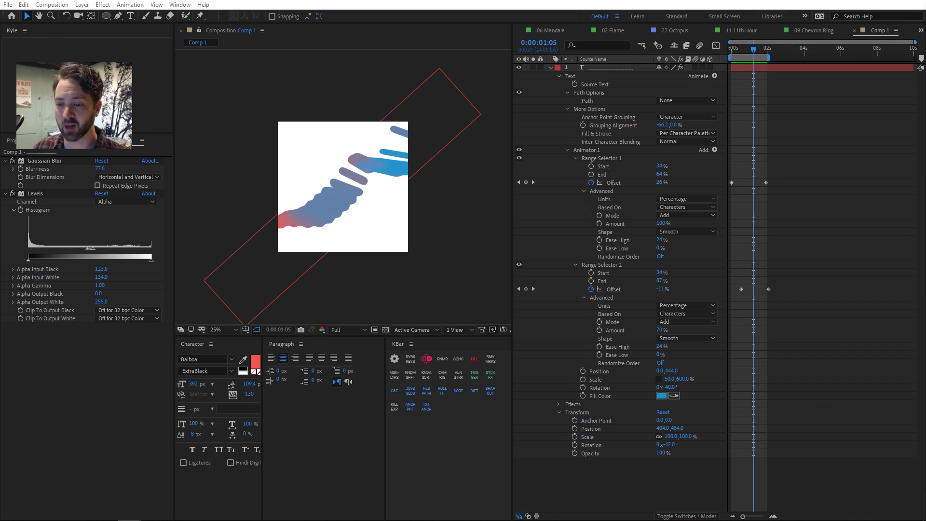
- Open the 29 Hexagon Wipe composition and disable all effects on the Hex Wipe layer
{"action": "left_click", "coordinate": [11, 141]}
{"action": "scroll", "coordinate": [76, 359], "scroll_direction": "down", "scroll_amount": 3}
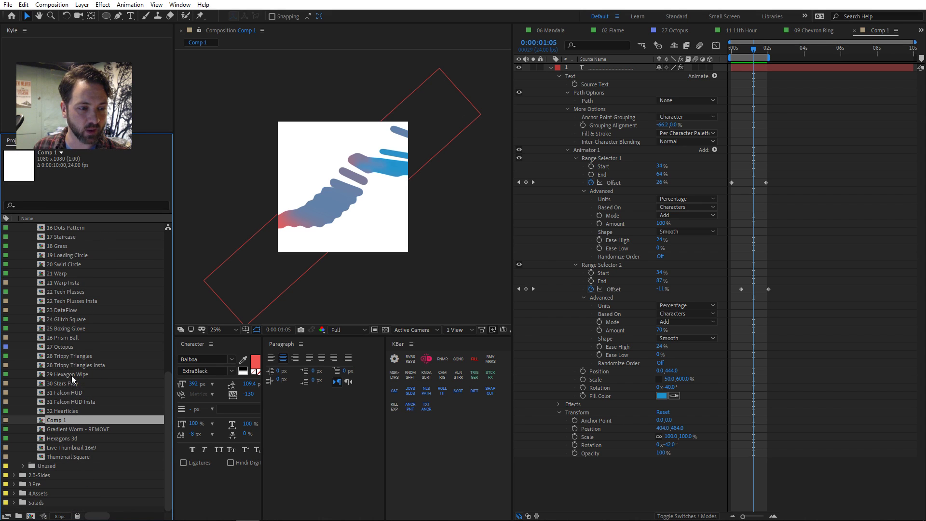
{"action": "double_click", "coordinate": [70, 375]}
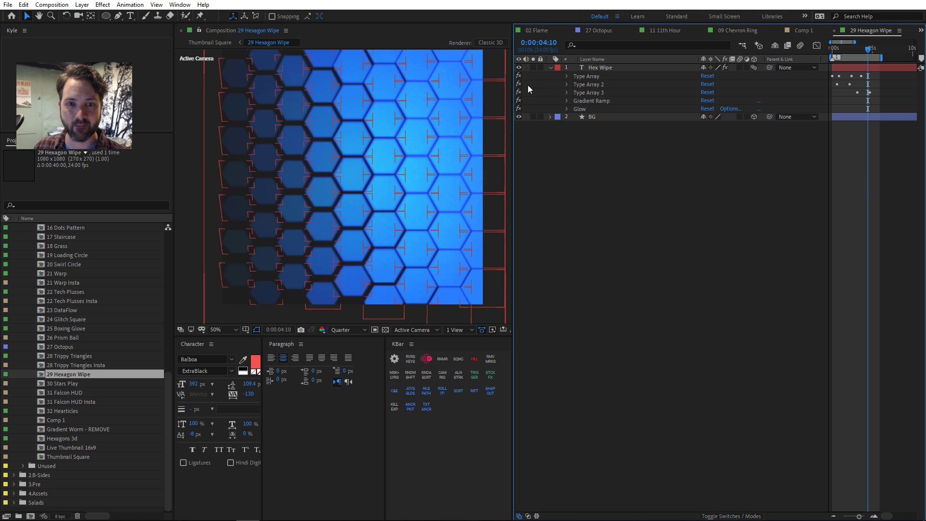
{"action": "left_click_drag", "start_coordinate": [520, 109], "coordinate": [522, 76]}
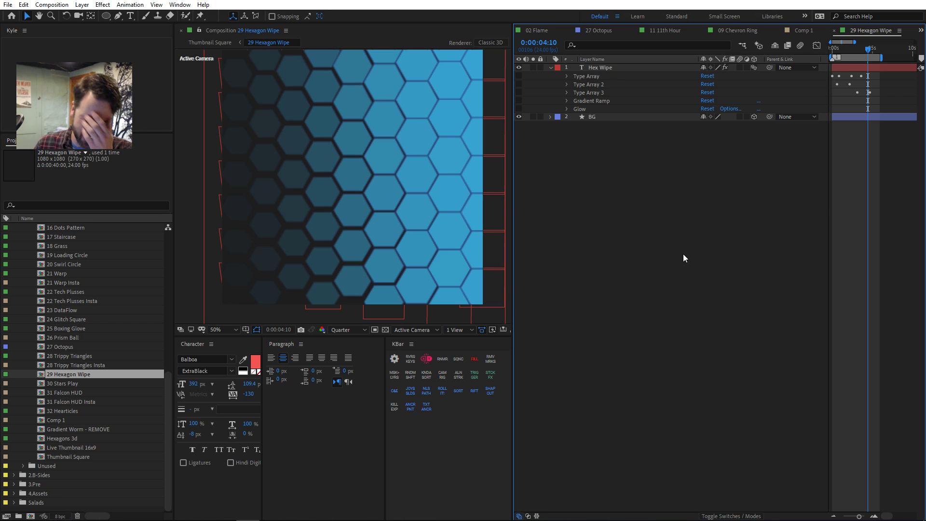
- Reveal the Hex Wipe layer's text properties and disable its Scale Tweak, Type Array and Styling animators
{"action": "left_click", "coordinate": [600, 70]}
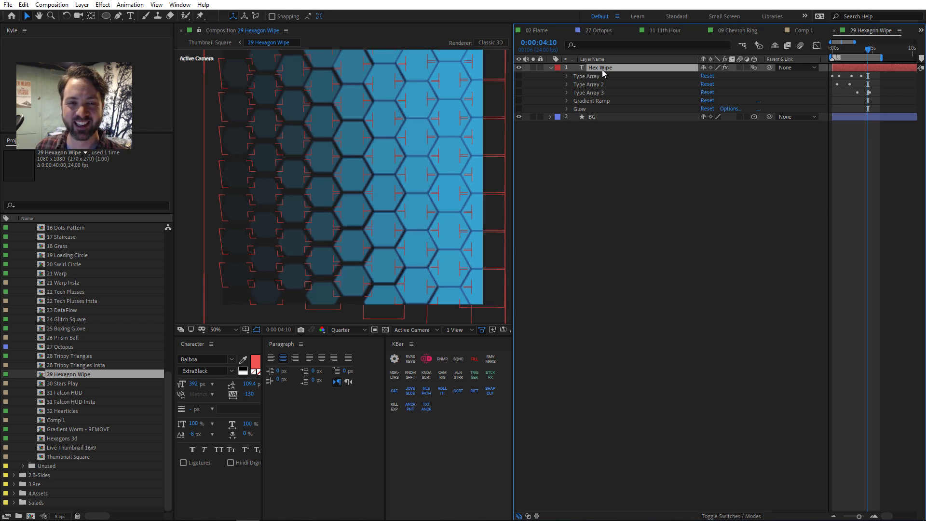
{"action": "key", "text": "e"}
{"action": "key", "text": "e"}
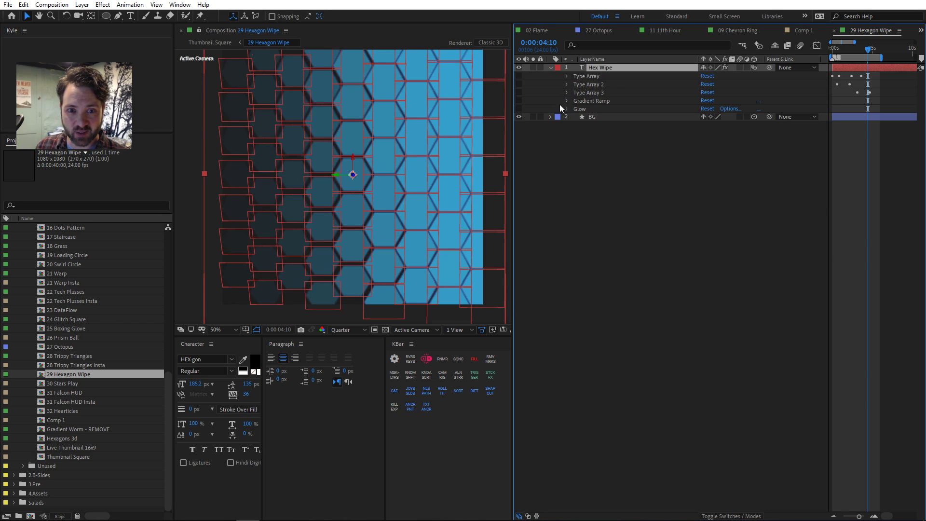
{"action": "left_click", "coordinate": [550, 67]}
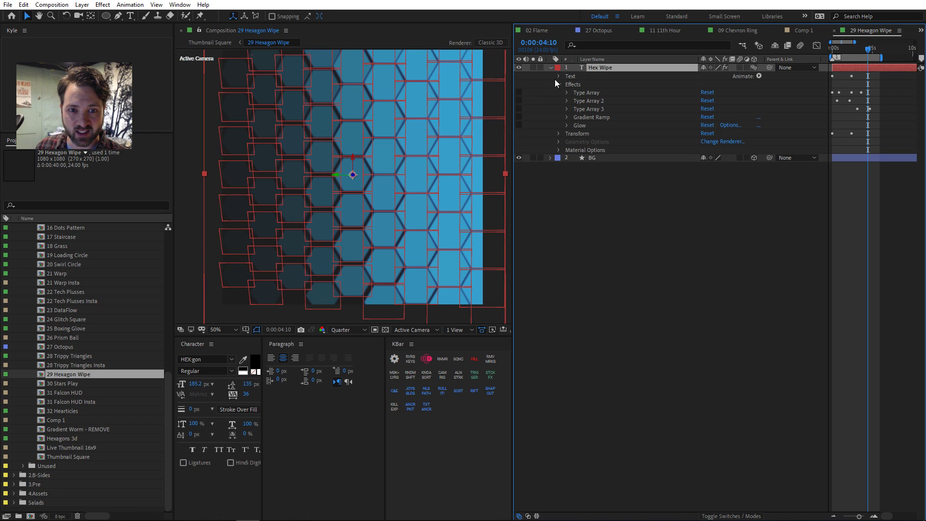
{"action": "left_click", "coordinate": [558, 76]}
{"action": "left_click_drag", "start_coordinate": [519, 141], "coordinate": [518, 111]}
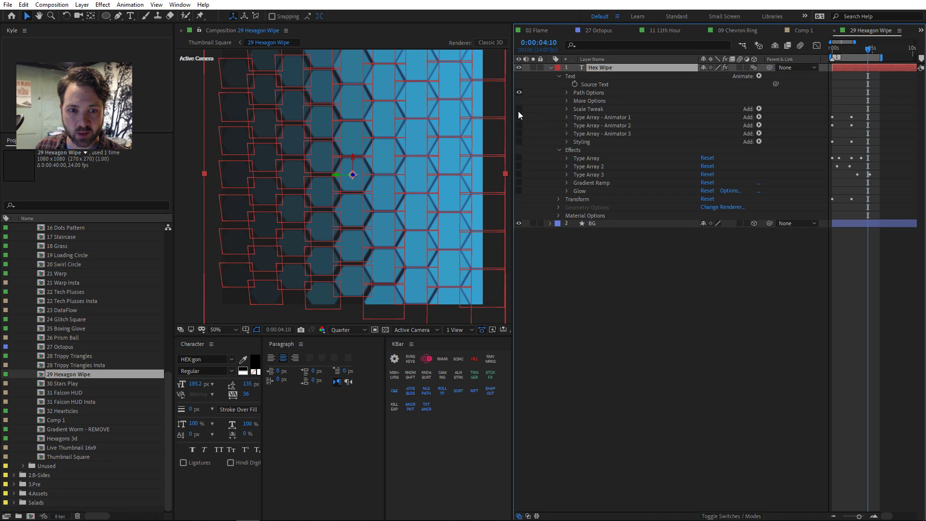
- Open the Triangle Wipe composition from the Unused folder and play it back
{"action": "left_click", "coordinate": [599, 307]}
{"action": "left_click", "coordinate": [634, 68]}
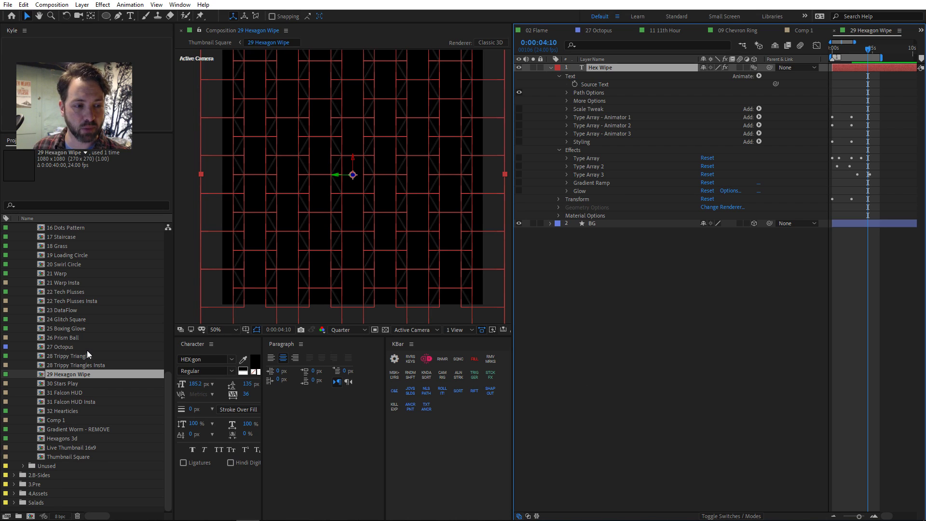
{"action": "left_click", "coordinate": [23, 465]}
{"action": "scroll", "coordinate": [21, 461], "scroll_direction": "down", "scroll_amount": 5}
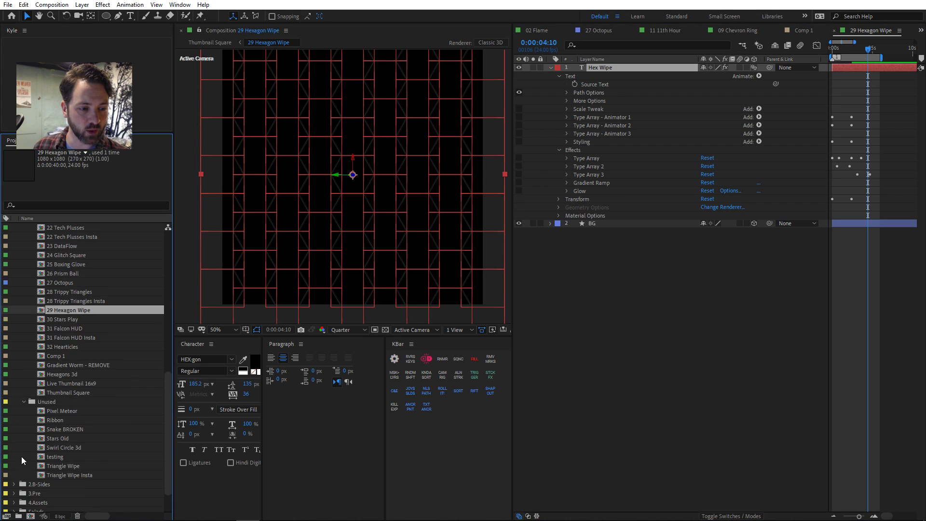
{"action": "double_click", "coordinate": [70, 458]}
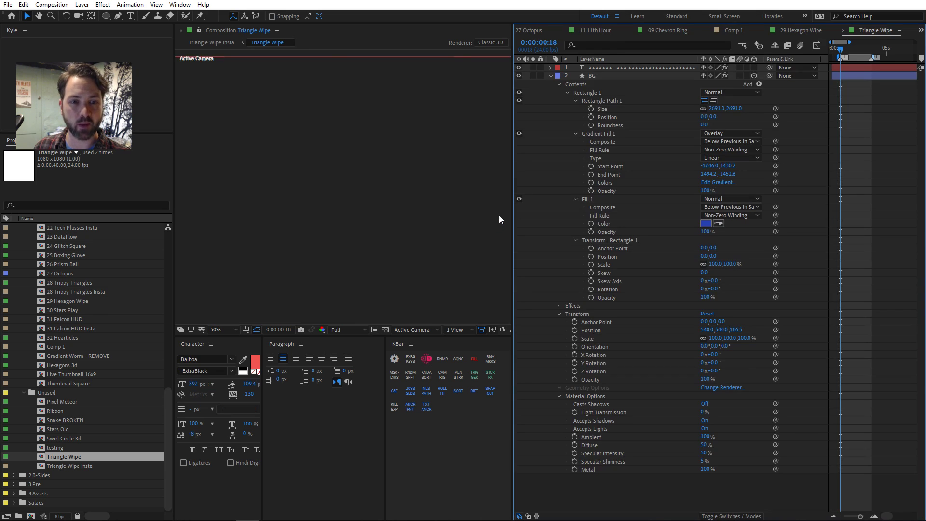
{"action": "key", "text": "space"}
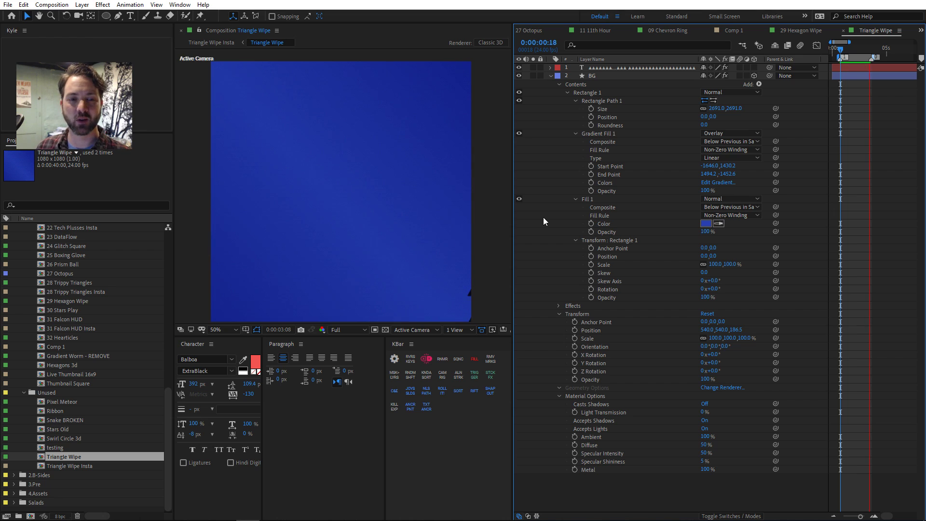
- Return to the 29 Hexagon Wipe composition and examine the Hex Wipe layer's plain hexagon text grid up close
{"action": "left_click", "coordinate": [843, 30]}
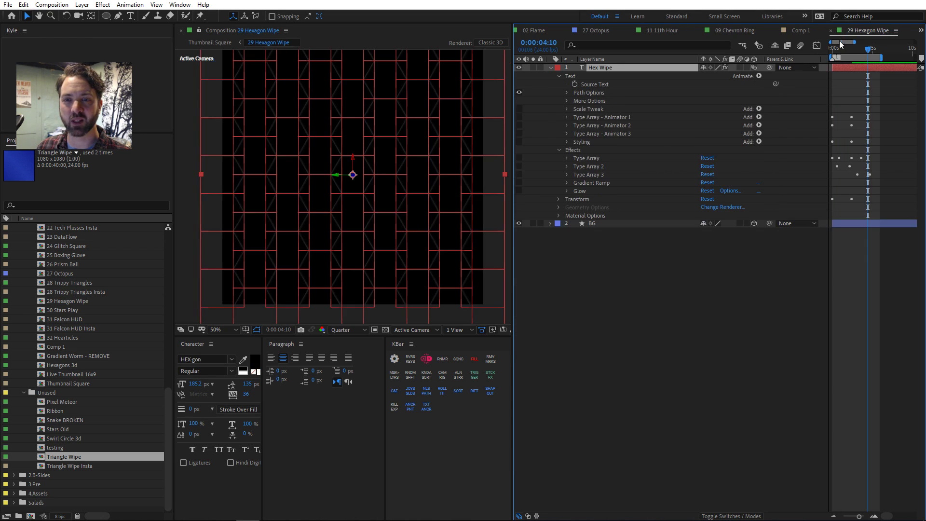
{"action": "left_click", "coordinate": [689, 314]}
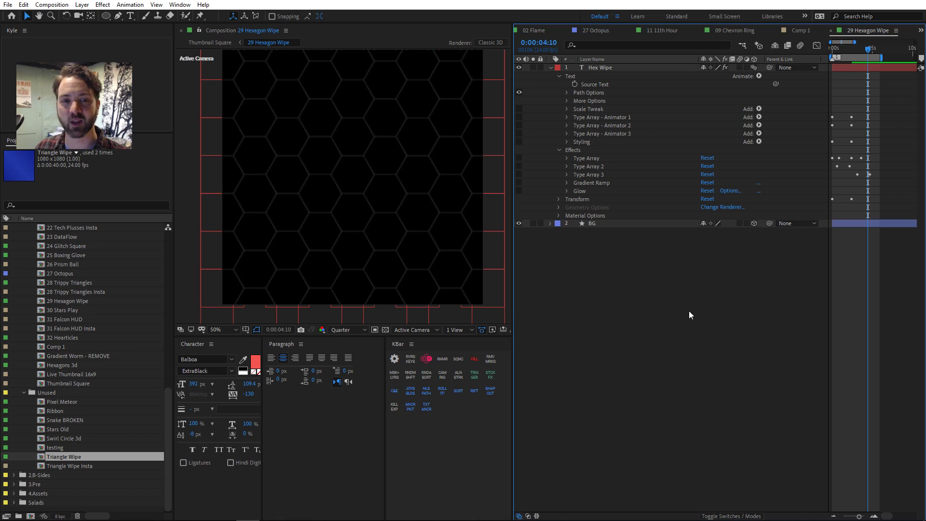
{"action": "left_click", "coordinate": [590, 109]}
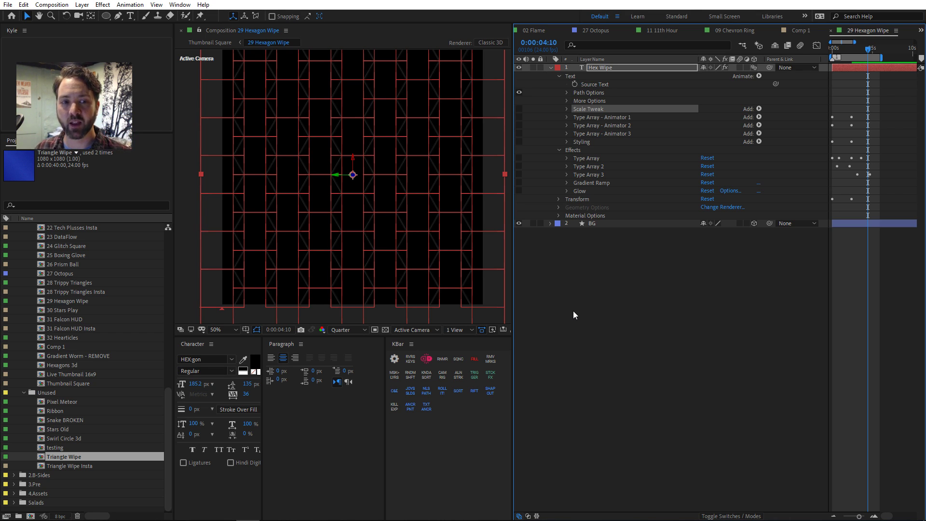
{"action": "left_click", "coordinate": [318, 166]}
{"action": "scroll", "coordinate": [371, 146], "scroll_direction": "up", "scroll_amount": 3}
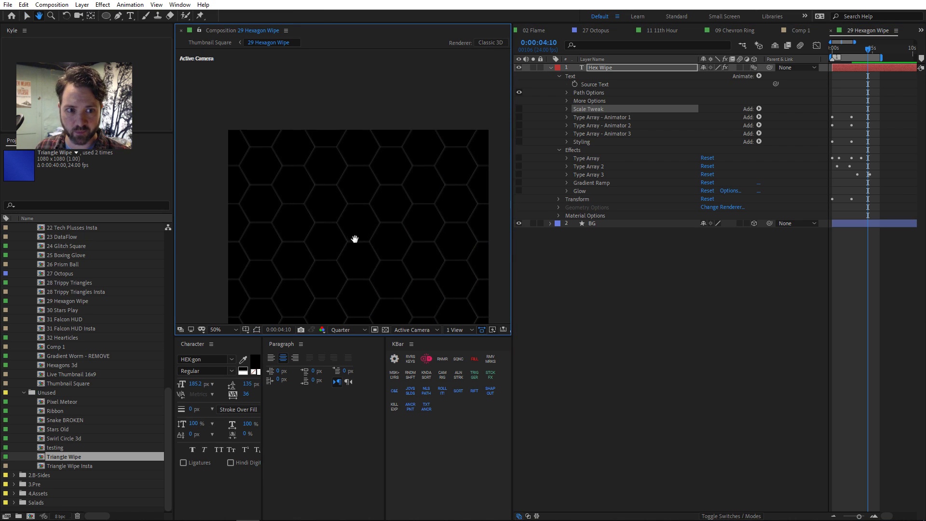
{"action": "scroll", "coordinate": [372, 156], "scroll_direction": "up", "scroll_amount": 4}
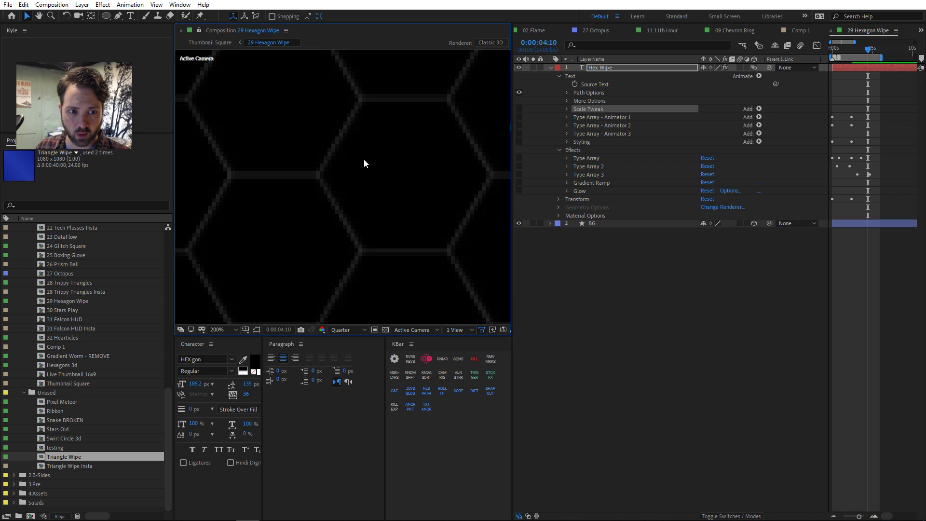
{"action": "key", "text": "h"}
{"action": "scroll", "coordinate": [347, 222], "scroll_direction": "down", "scroll_amount": 4}
{"action": "scroll", "coordinate": [384, 219], "scroll_direction": "down", "scroll_amount": 3}
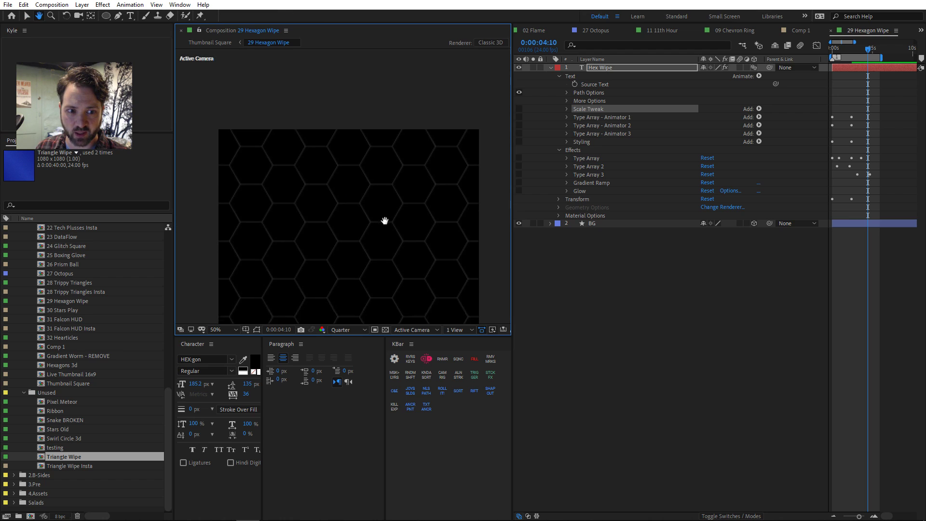
{"action": "key", "text": "v"}
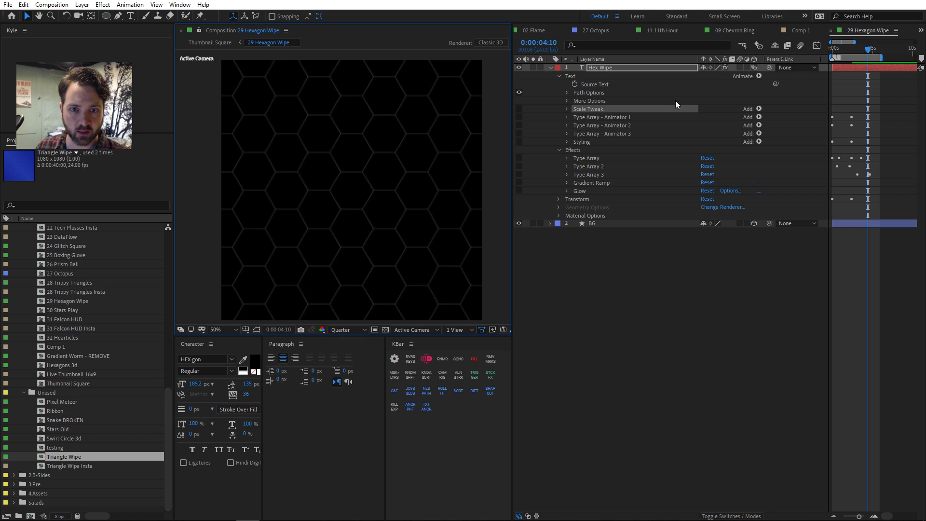
- Try a different tracking value on the hexagon text and undo it
{"action": "left_click_drag", "start_coordinate": [246, 394], "coordinate": [376, 375]}
{"action": "key", "text": "ctrl+z"}
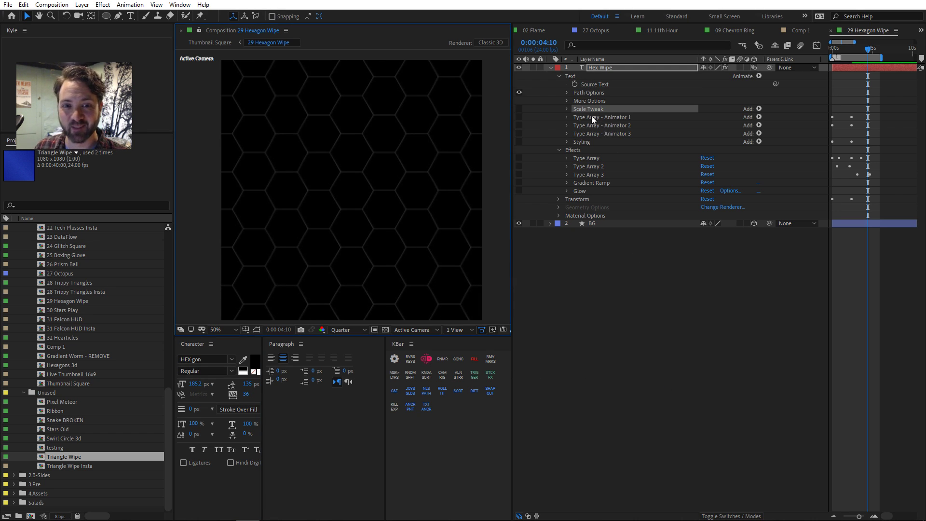
- Enable the Hex Wipe layer's Scale Tweak and Type Array - Animator 1 animators, checking the Scale Tweak's scale setting
{"action": "left_click", "coordinate": [519, 109]}
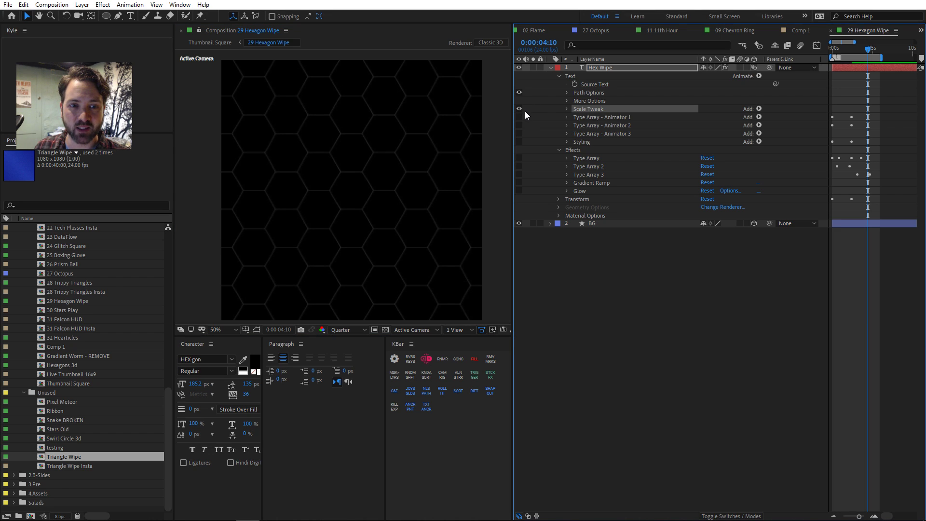
{"action": "left_click", "coordinate": [567, 109]}
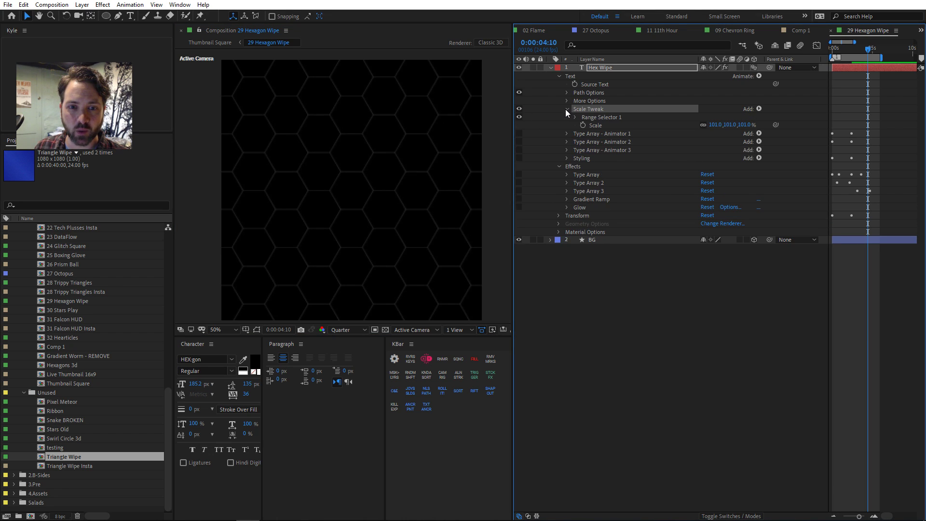
{"action": "left_click", "coordinate": [566, 109]}
{"action": "left_click", "coordinate": [566, 109]}
{"action": "left_click", "coordinate": [566, 109]}
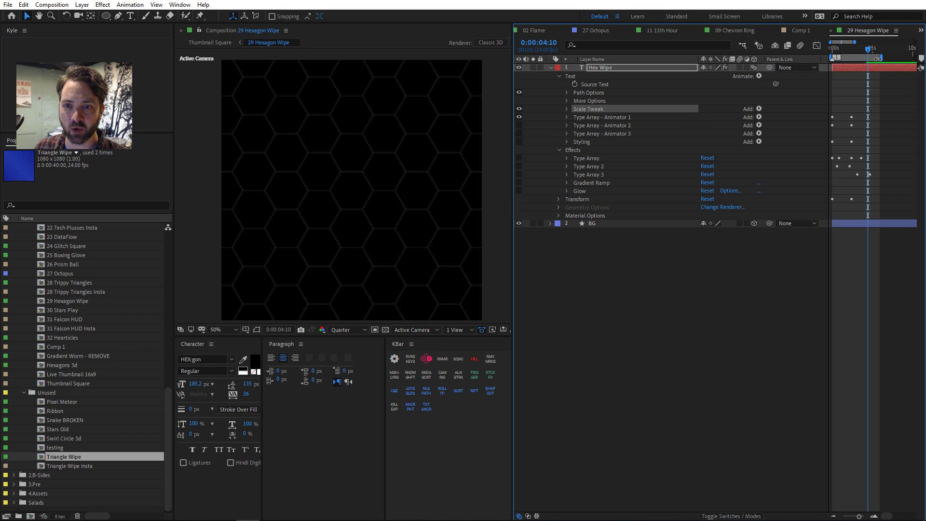
- Return to the start of the composition and reveal the BG layer's modified properties
{"action": "left_click_drag", "start_coordinate": [858, 51], "coordinate": [831, 53]}
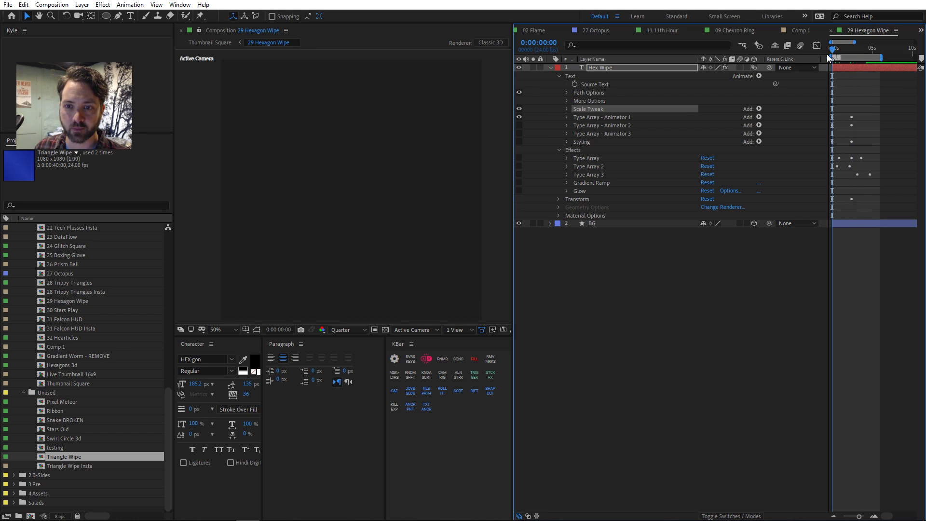
{"action": "key", "text": "ctrl+n"}
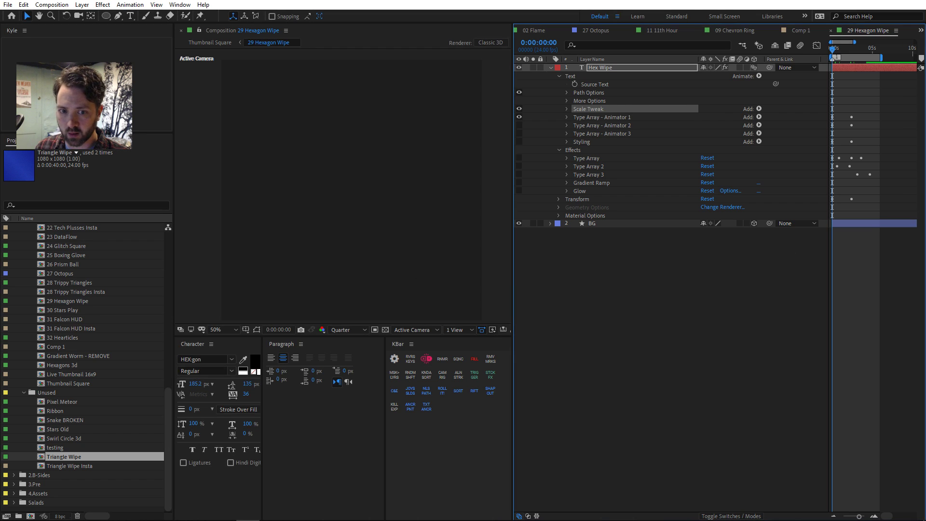
{"action": "left_click", "coordinate": [695, 224]}
{"action": "key", "text": "u"}
{"action": "key", "text": "u"}
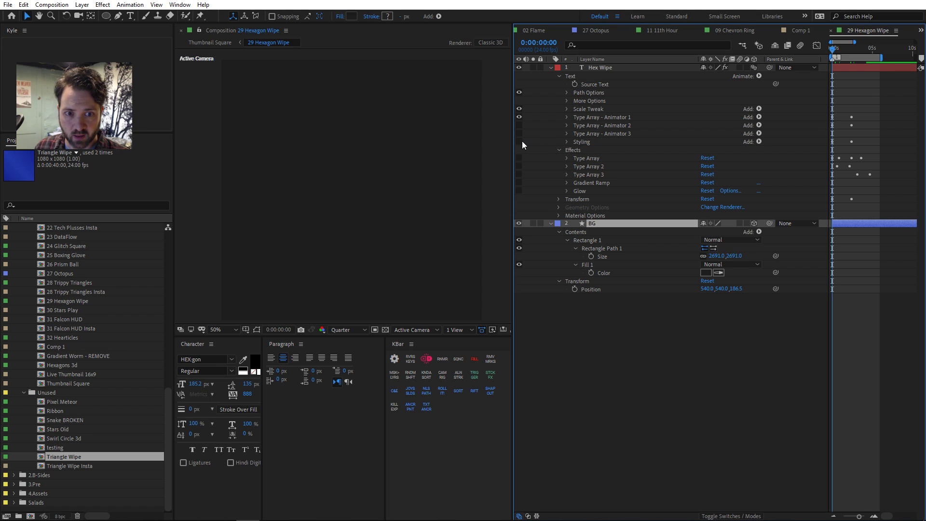
- Enable the Styling animator, expand its fill and stroke properties, and move it above Type Array - Animator 1
{"action": "key", "text": "space"}
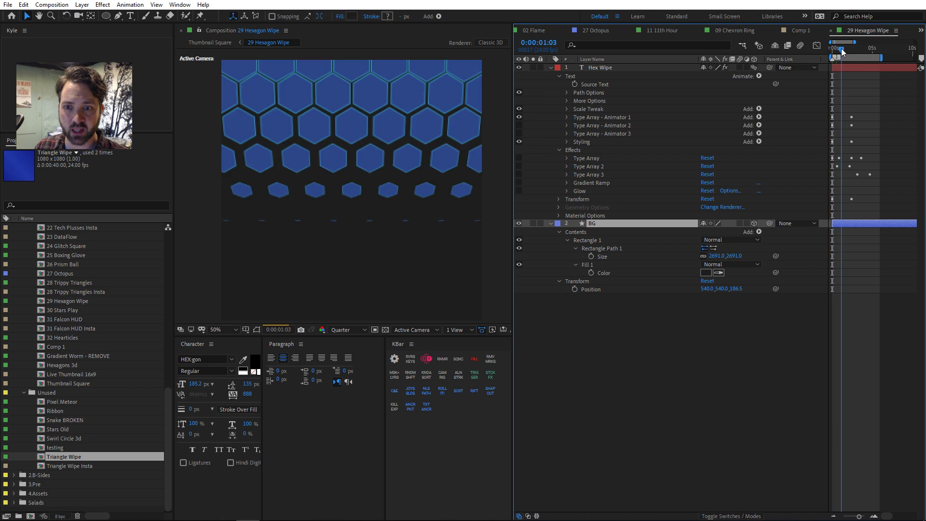
{"action": "left_click", "coordinate": [569, 141]}
{"action": "left_click", "coordinate": [567, 142]}
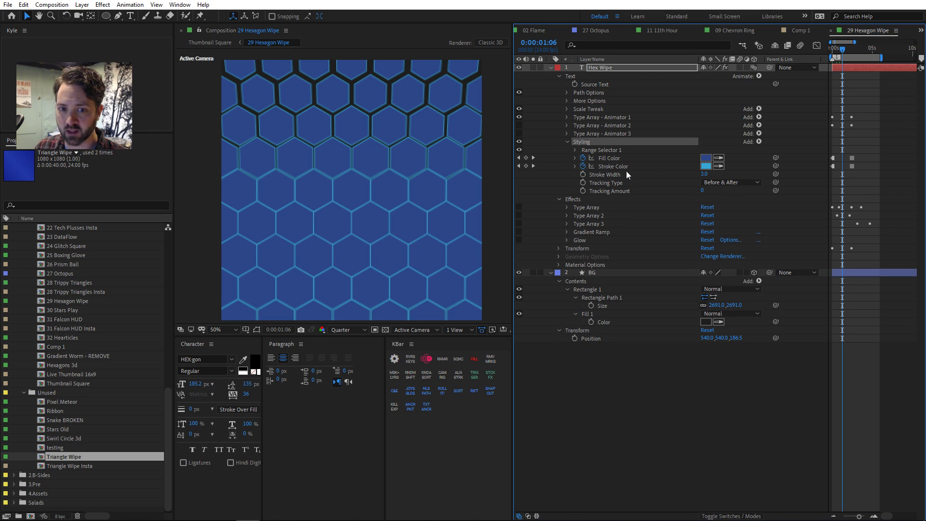
{"action": "left_click_drag", "start_coordinate": [593, 143], "coordinate": [595, 112]}
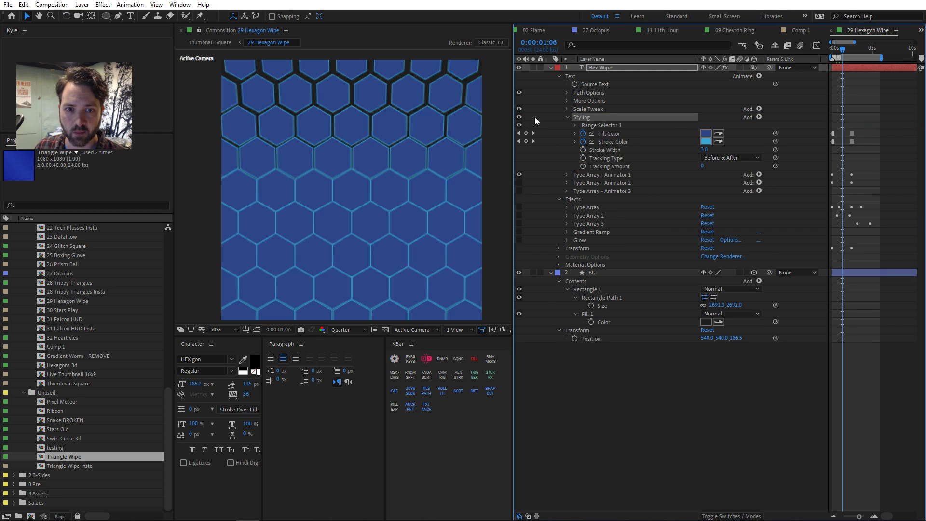
- Compare the hexagons with Type Array - Animator 1 off and back on, revealing the Type Array effect's settings and scrubbing to 0:00:02:02
{"action": "left_click", "coordinate": [519, 117]}
{"action": "left_click", "coordinate": [519, 175]}
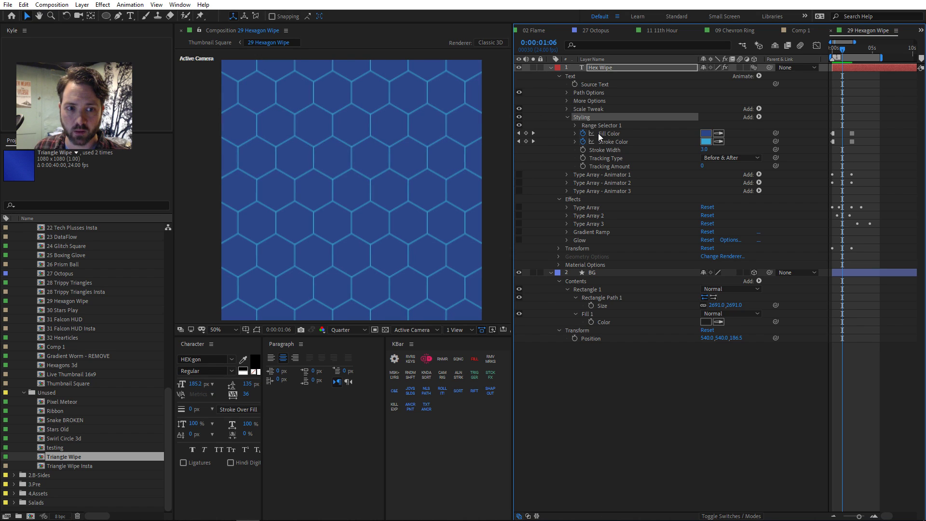
{"action": "mouse_move", "coordinate": [845, 53]}
{"action": "left_mouse_down"}
{"action": "mouse_move", "coordinate": [833, 50]}
{"action": "mouse_move", "coordinate": [844, 50]}
{"action": "left_mouse_up"}
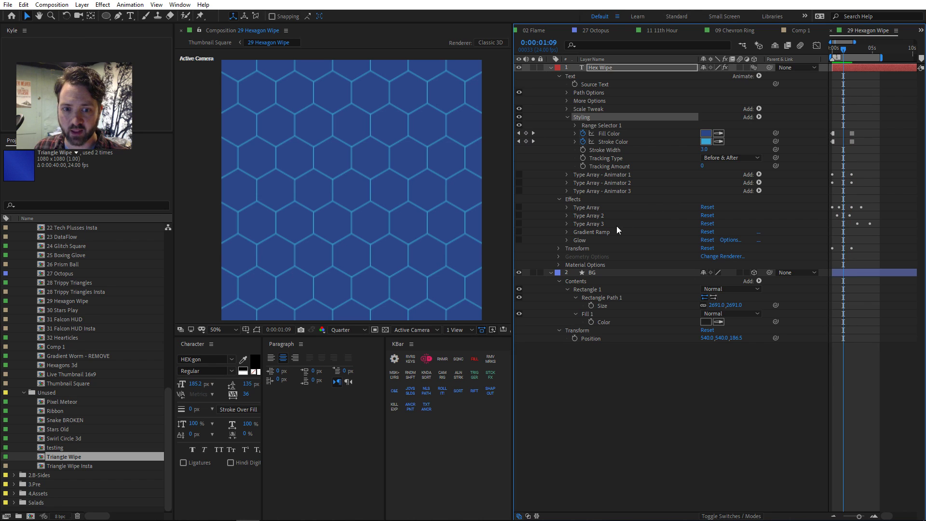
{"action": "left_click", "coordinate": [562, 209]}
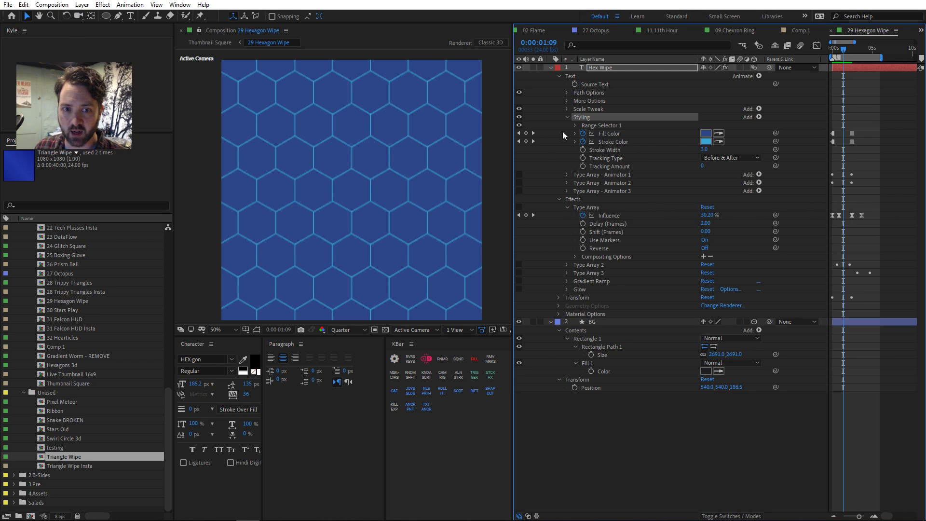
{"action": "left_click", "coordinate": [519, 174]}
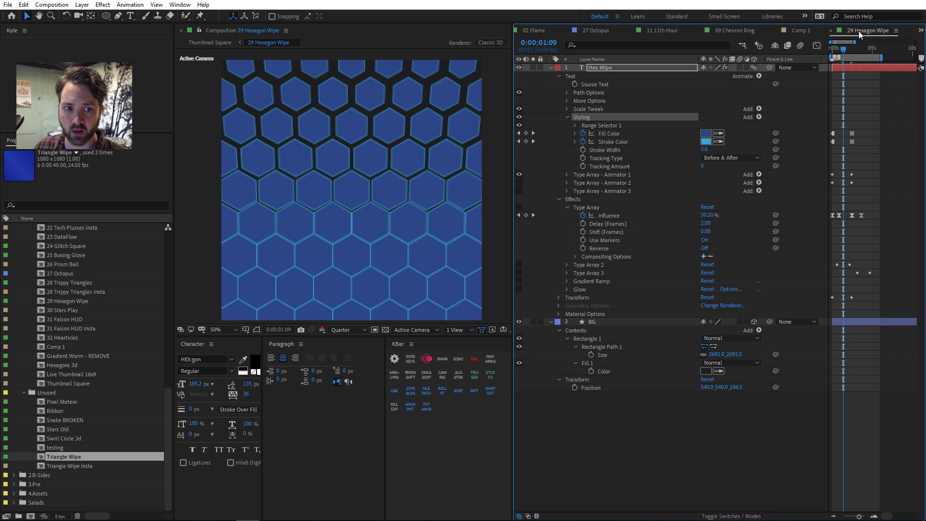
{"action": "left_click", "coordinate": [839, 50]}
{"action": "left_click_drag", "start_coordinate": [839, 50], "coordinate": [849, 50]}
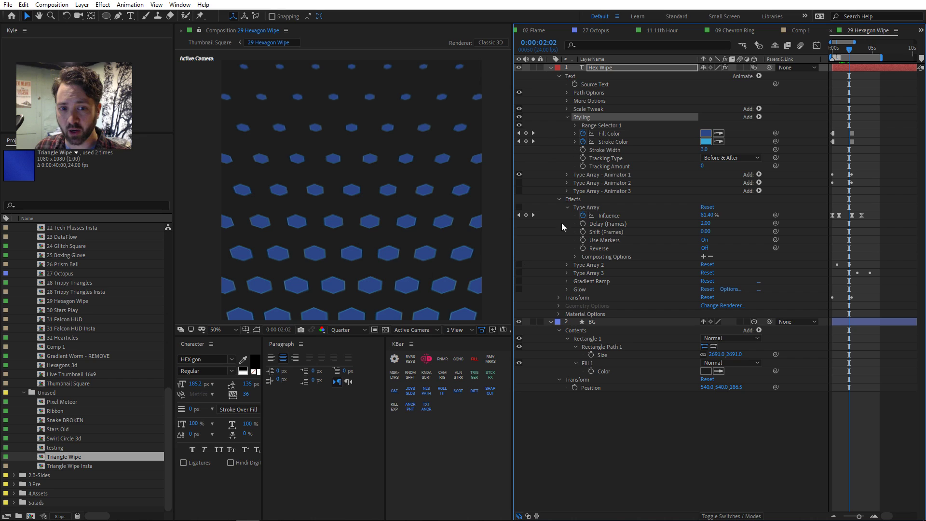
- Expand Type Array - Animator 1 and its selector, and scrub back to 0:00:01:15 to examine the line-by-line motion
{"action": "left_click", "coordinate": [567, 175]}
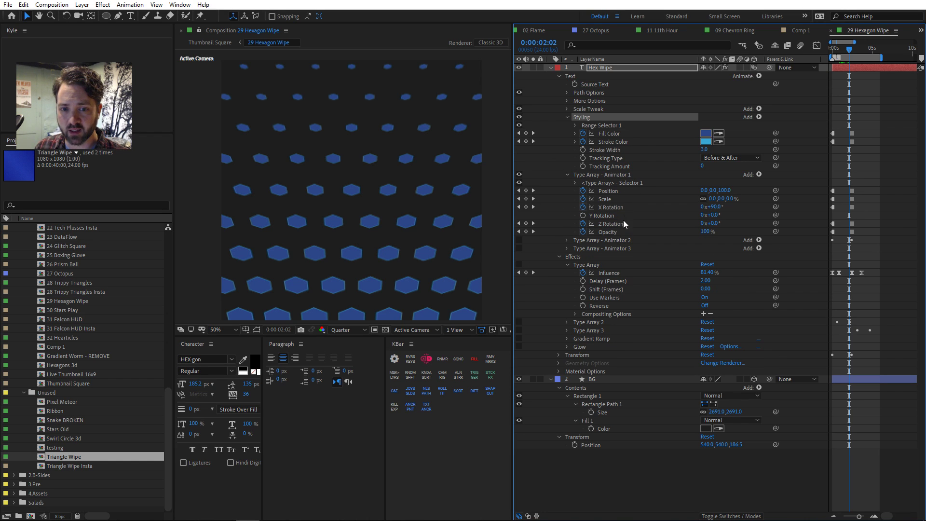
{"action": "left_click", "coordinate": [575, 182]}
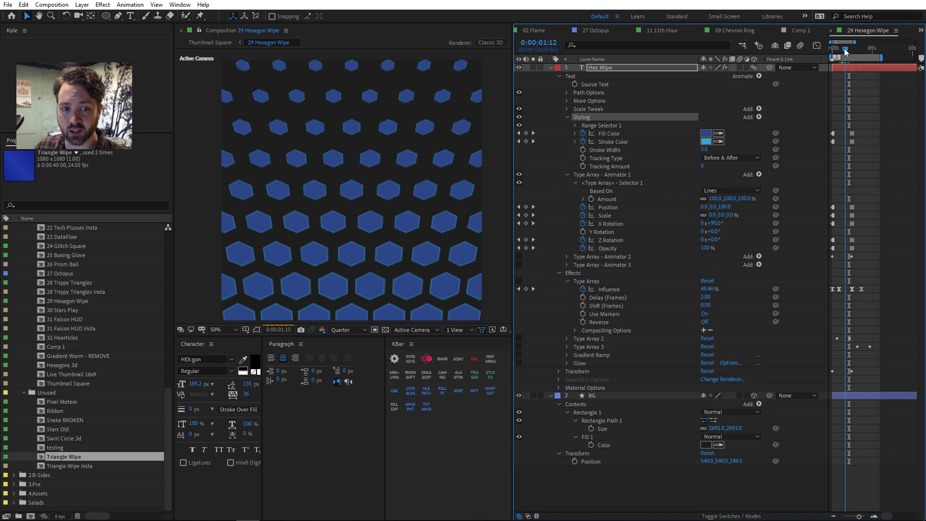
{"action": "left_click_drag", "start_coordinate": [849, 49], "coordinate": [845, 51]}
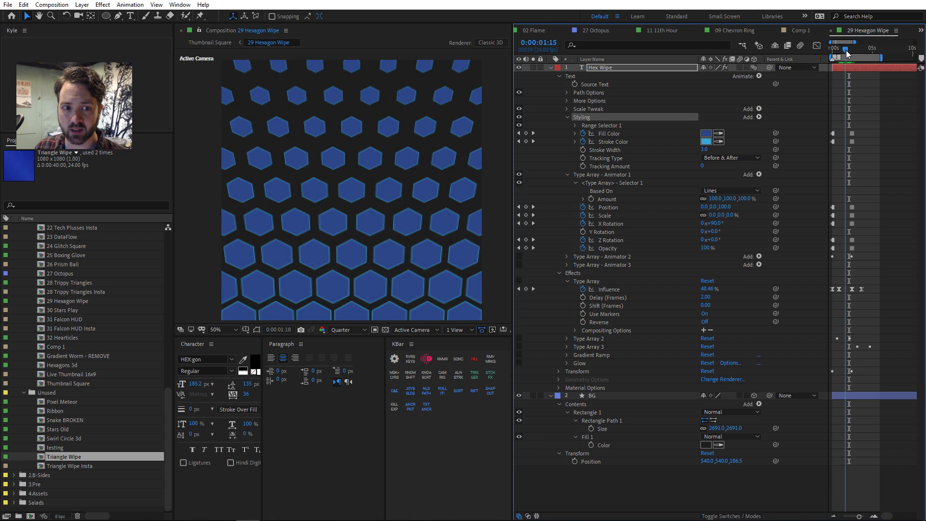
- Enable Type Array - Animator 2, reveal its properties and preview its motion up to 0:00:02:02
{"action": "left_click", "coordinate": [519, 256]}
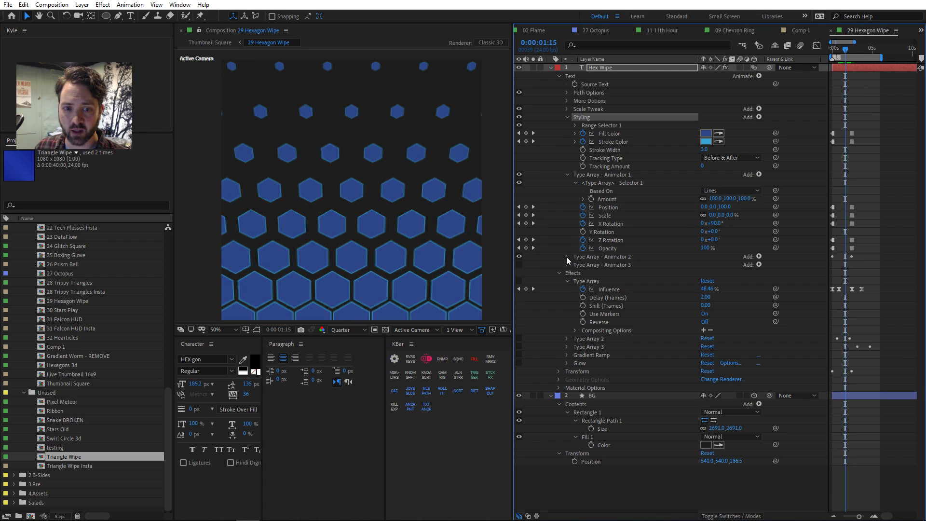
{"action": "left_click", "coordinate": [567, 256]}
{"action": "mouse_move", "coordinate": [846, 50]}
{"action": "left_mouse_down"}
{"action": "mouse_move", "coordinate": [834, 52]}
{"action": "mouse_move", "coordinate": [850, 53]}
{"action": "left_mouse_up"}
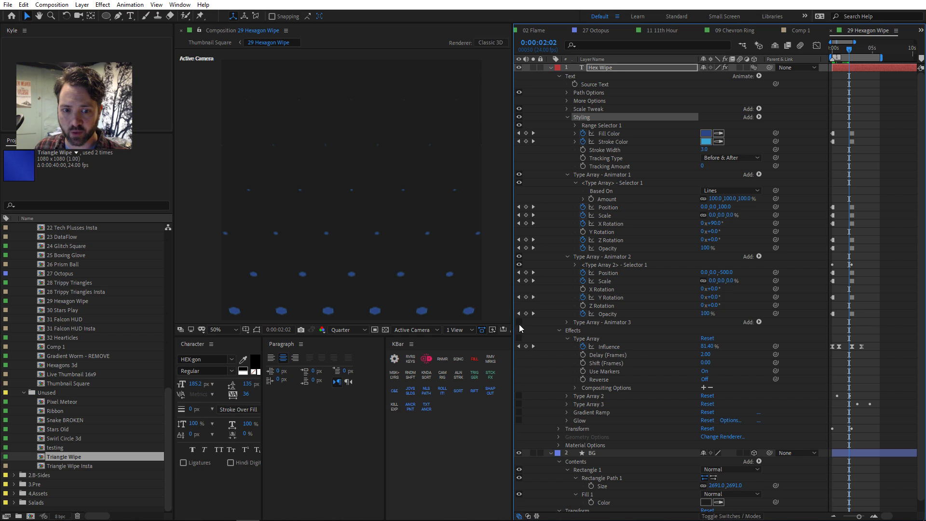
- Enable Type Array - Animator 3, expand the selectors of Animators 2 and 3, and preview the wipe-out up to 0:00:04:20
{"action": "left_click_drag", "start_coordinate": [850, 49], "coordinate": [863, 47]}
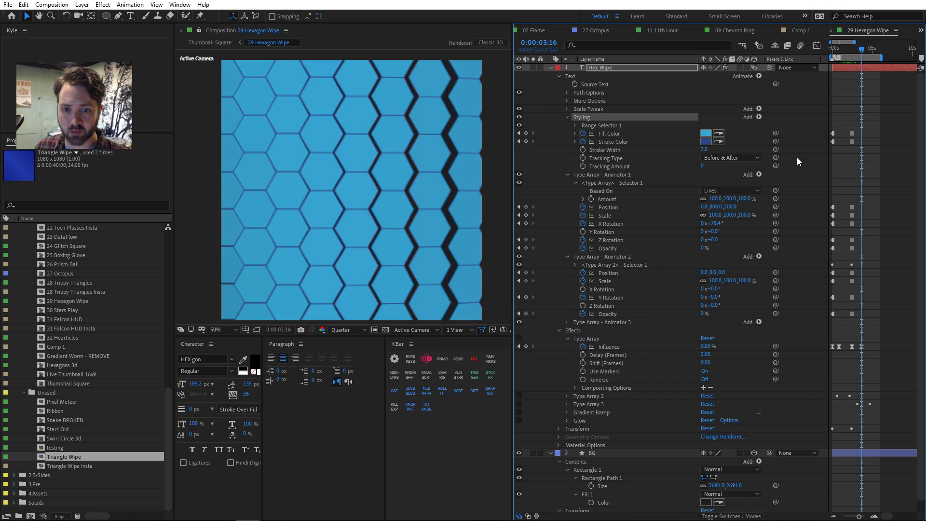
{"action": "left_click", "coordinate": [575, 265]}
{"action": "left_click", "coordinate": [575, 347]}
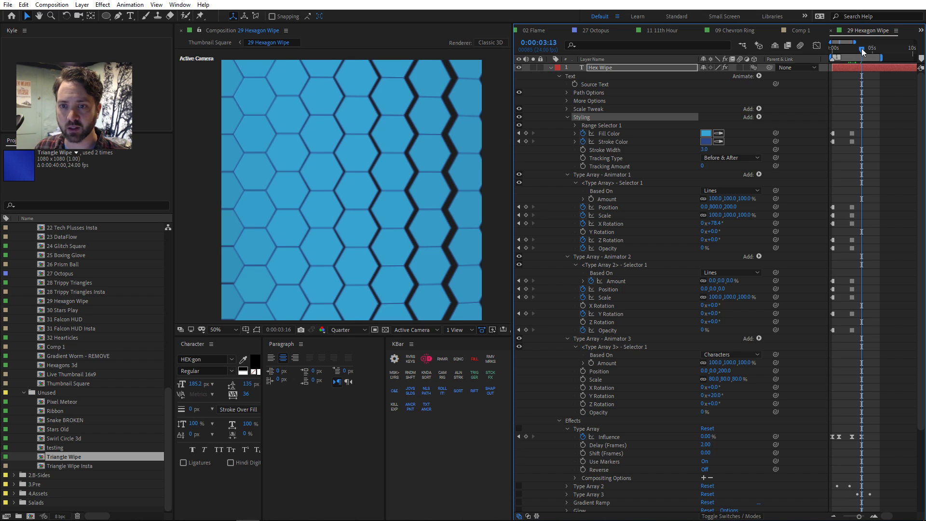
{"action": "left_click_drag", "start_coordinate": [862, 49], "coordinate": [868, 48]}
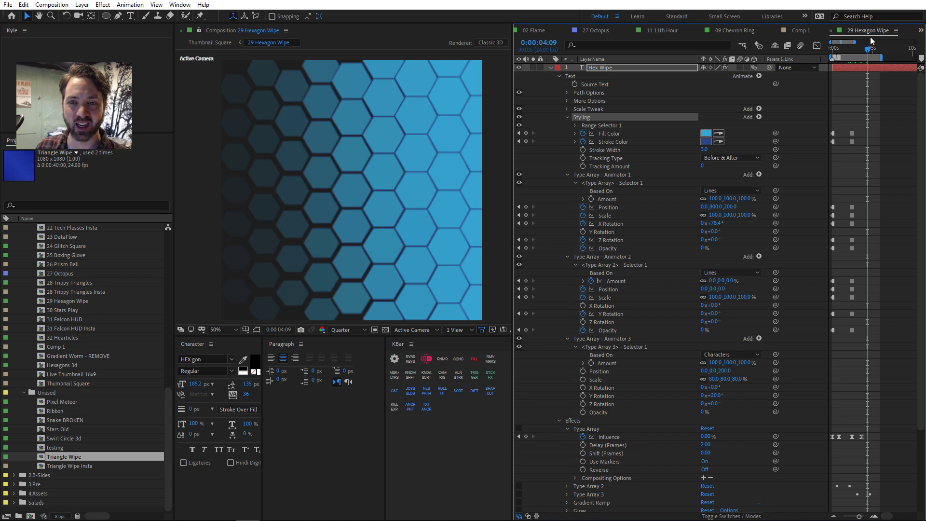
{"action": "left_click_drag", "start_coordinate": [867, 51], "coordinate": [872, 54]}
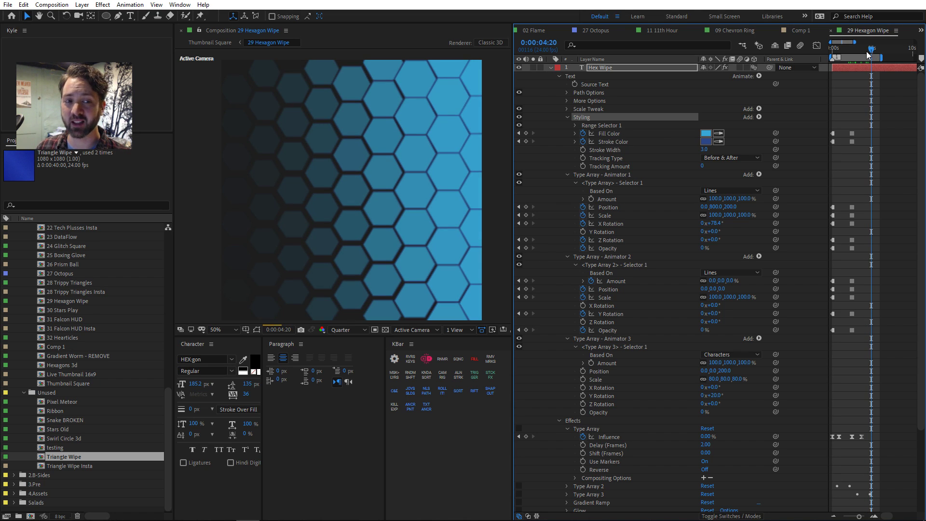
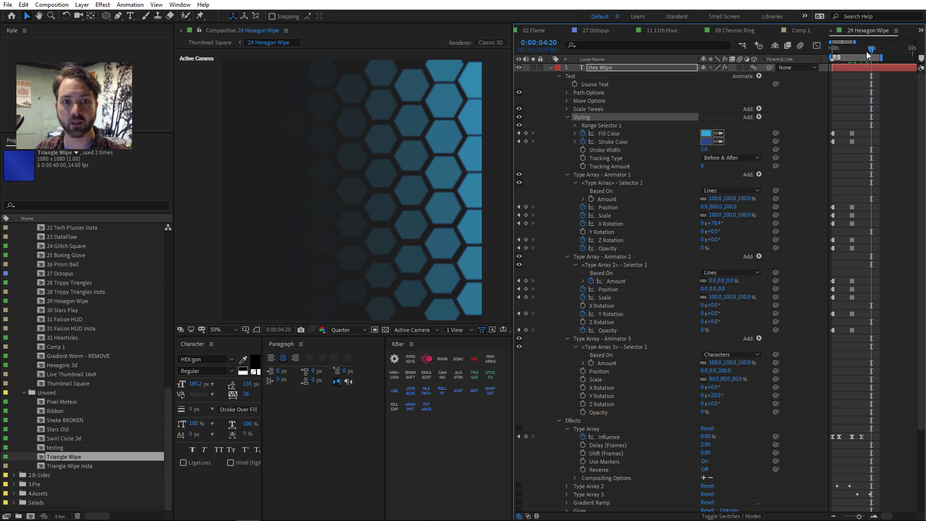
- Check the After Effects version information and close it again
{"action": "left_click", "coordinate": [209, 8]}
{"action": "left_click", "coordinate": [222, 14]}
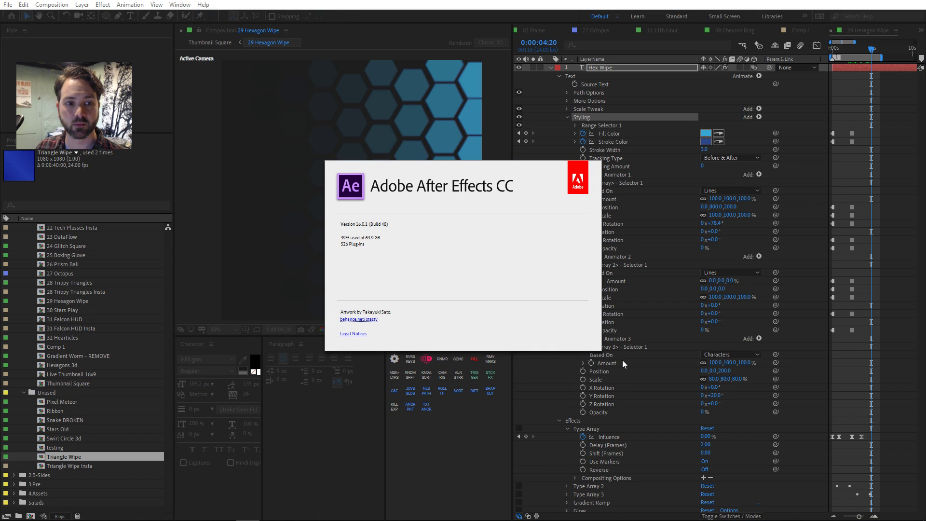
{"action": "left_click", "coordinate": [515, 273]}
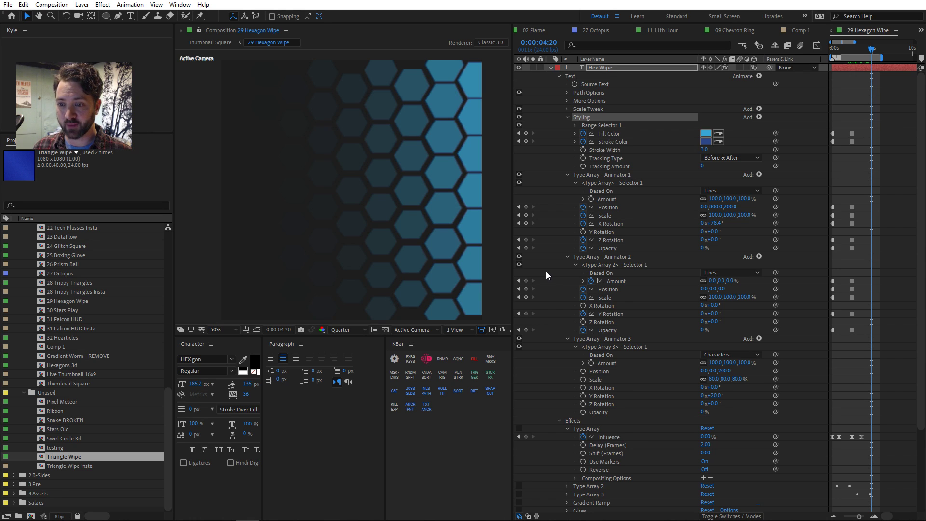
- Open the 31 Falcon HUD composition and preview its animation
{"action": "left_click", "coordinate": [794, 29]}
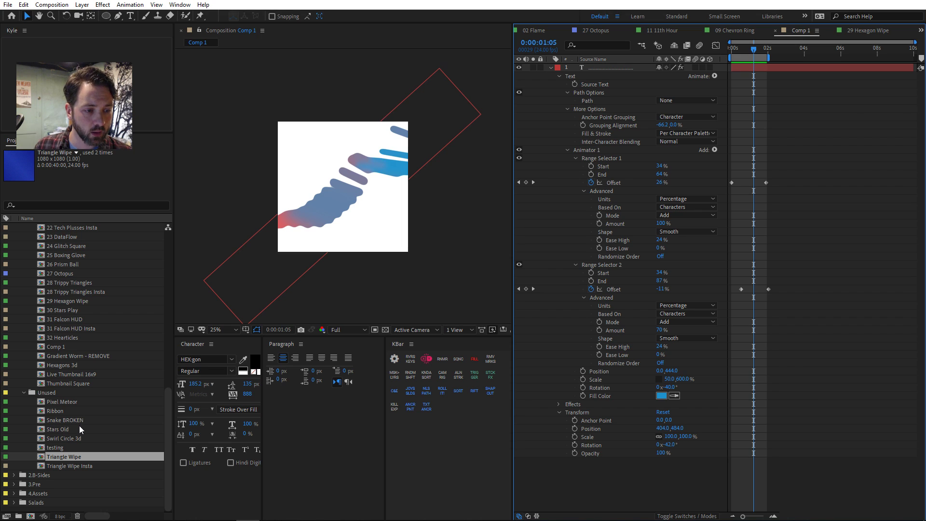
{"action": "double_click", "coordinate": [72, 320]}
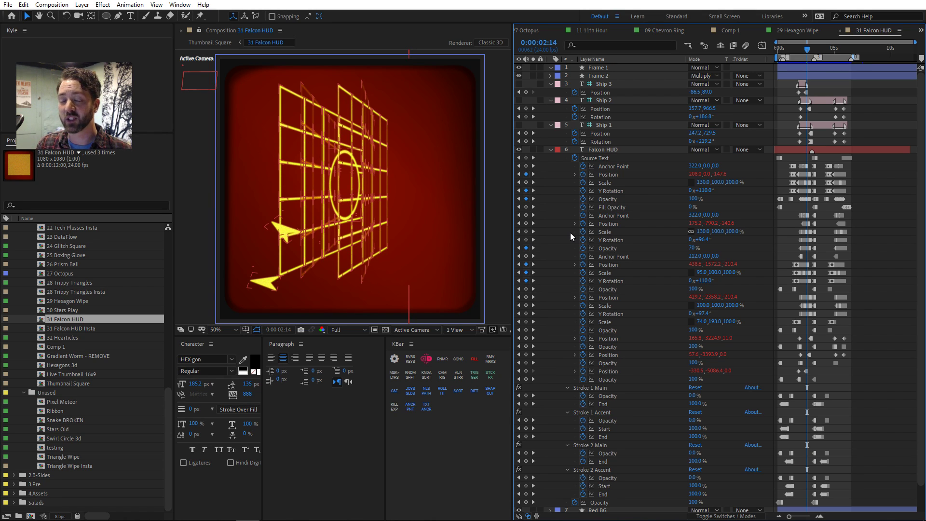
{"action": "key", "text": "space"}
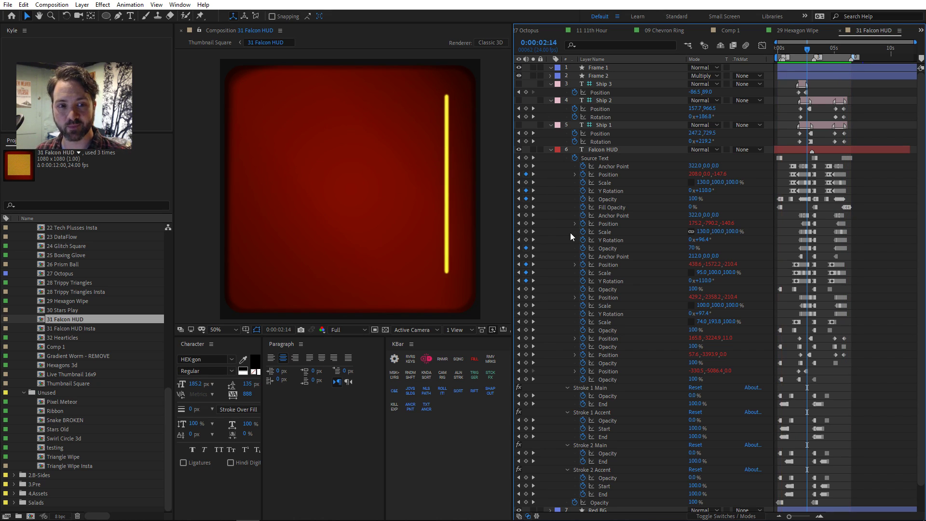
{"action": "key", "text": "space"}
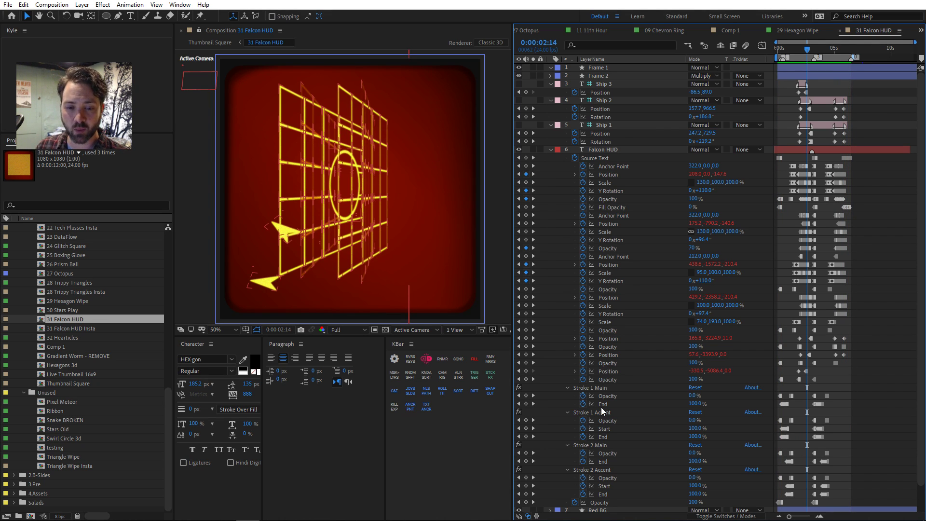
- Solo the Ref 1, Ref 2 and Ref 3 layers and scrub to 0:00:00:22 to show the reference footage
{"action": "scroll", "coordinate": [601, 407], "scroll_direction": "down", "scroll_amount": 3}
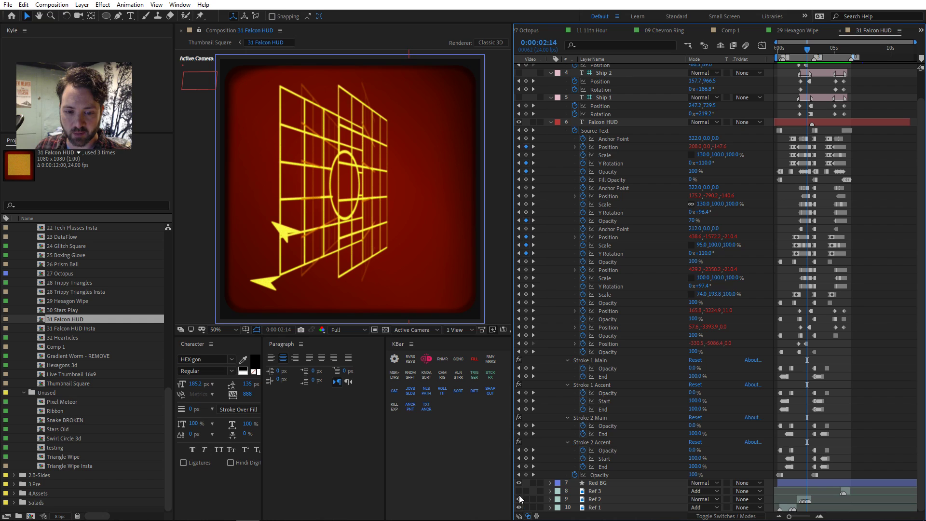
{"action": "mouse_move", "coordinate": [520, 499]}
{"action": "left_mouse_down"}
{"action": "mouse_move", "coordinate": [520, 490]}
{"action": "mouse_move", "coordinate": [533, 507]}
{"action": "left_mouse_up"}
{"action": "left_click", "coordinate": [533, 491]}
{"action": "left_click_drag", "start_coordinate": [798, 49], "coordinate": [790, 53]}
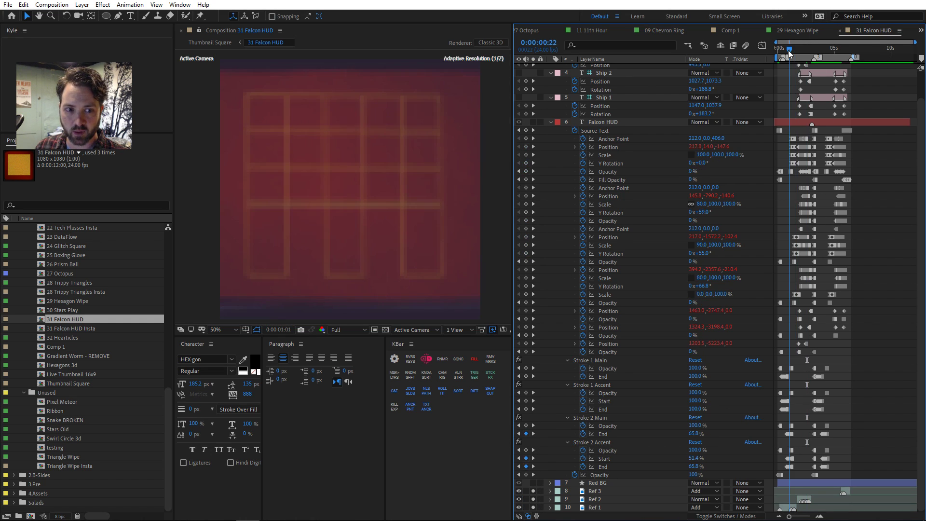
- Set the blending mode of the Ref 3 and Ref 1 layers to Normal
{"action": "left_click", "coordinate": [660, 491]}
{"action": "left_click", "coordinate": [656, 507], "text": "ctrl"}
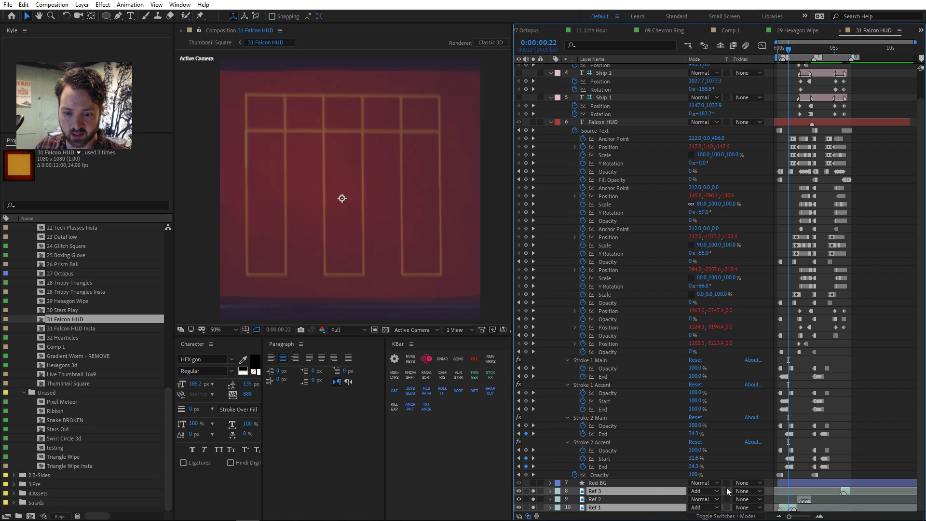
{"action": "left_click", "coordinate": [705, 490]}
{"action": "left_click", "coordinate": [713, 64]}
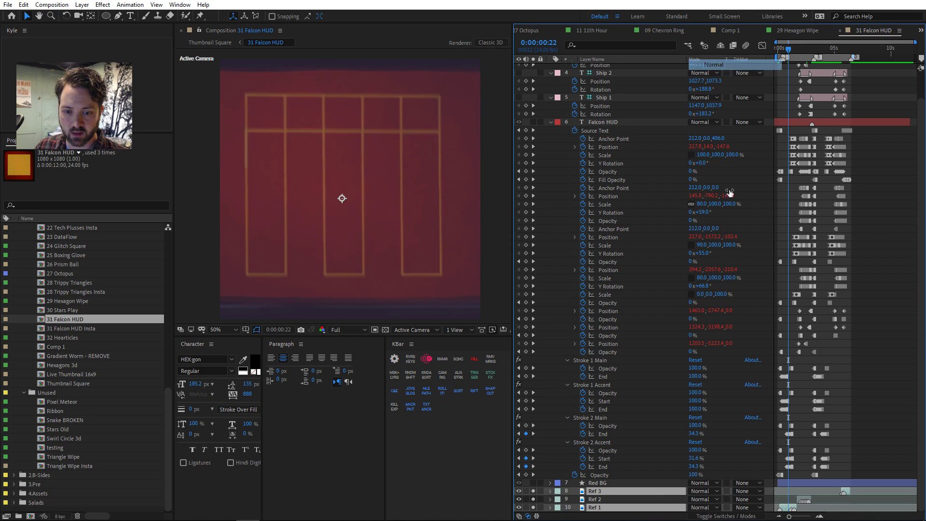
- Reveal the opacity of the three Ref layers and raise Ref 1's opacity to 100%
{"action": "left_click", "coordinate": [606, 501], "text": "shift"}
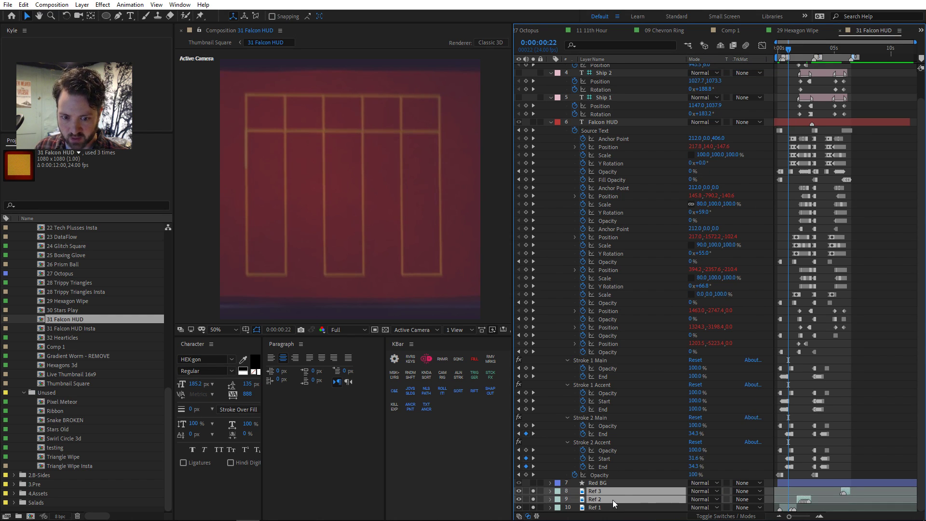
{"action": "key", "text": "t"}
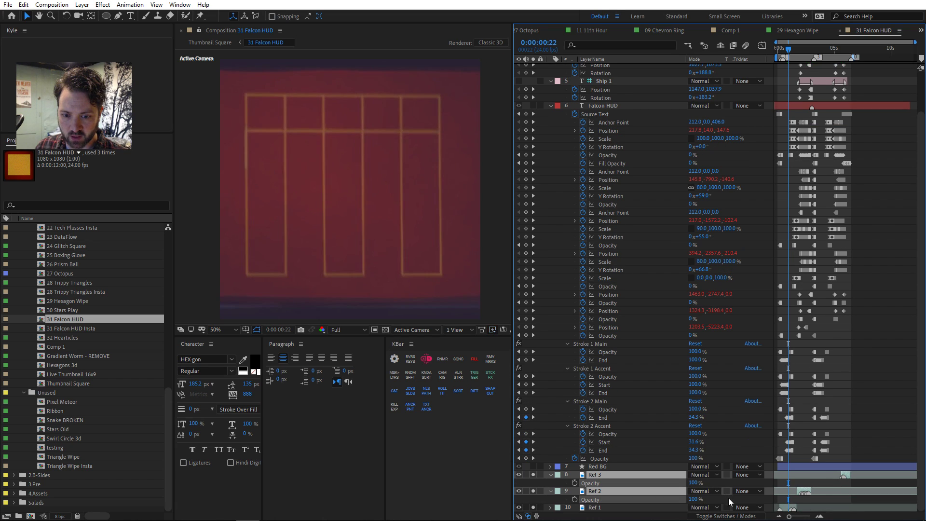
{"action": "left_click", "coordinate": [674, 507]}
{"action": "key", "text": "t"}
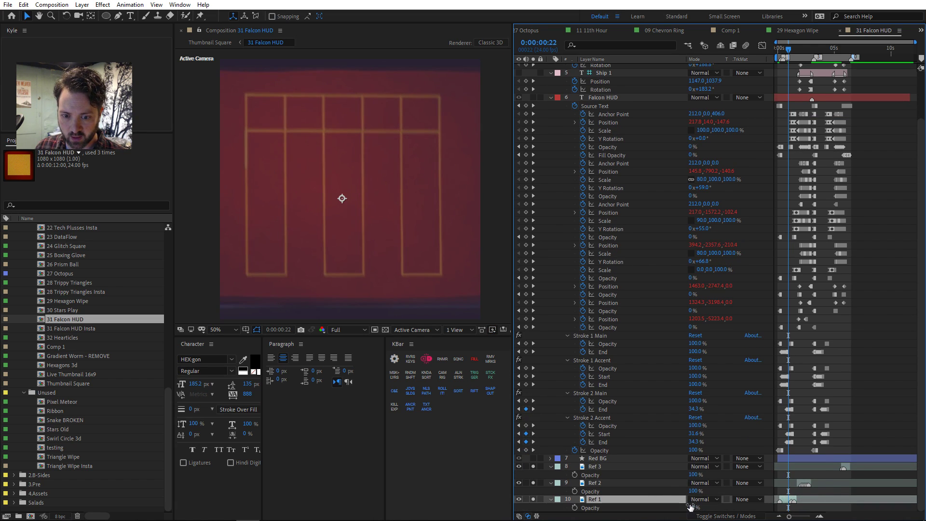
{"action": "left_click_drag", "start_coordinate": [691, 507], "coordinate": [754, 502]}
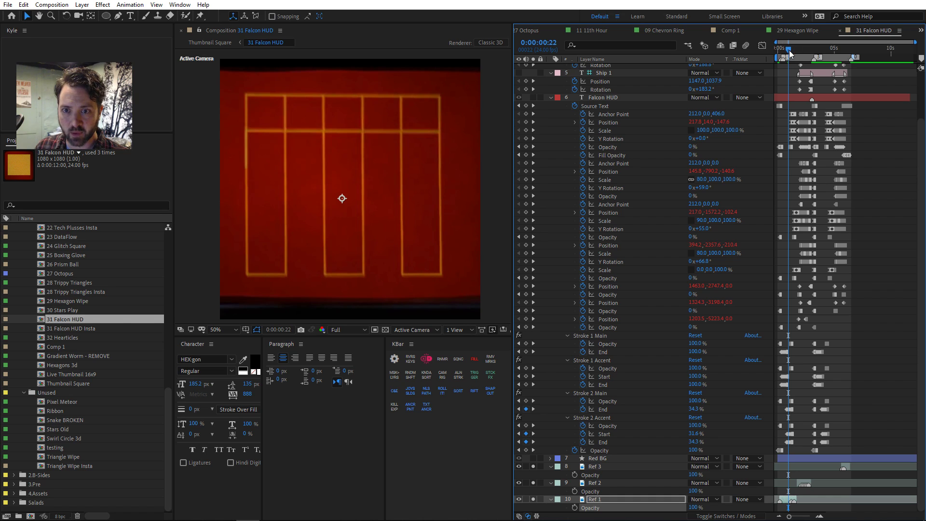
- Scrub to about 0:00:02:09 and step between adjacent frames to examine the targeting grid's ghosted motion in the reference footage
{"action": "left_click_drag", "start_coordinate": [789, 50], "coordinate": [805, 48]}
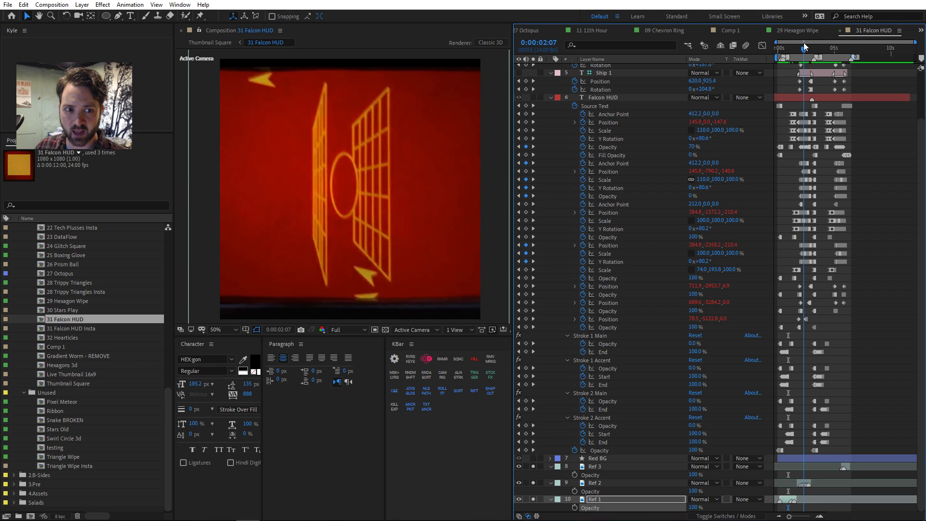
{"action": "left_click_drag", "start_coordinate": [803, 47], "coordinate": [804, 46]}
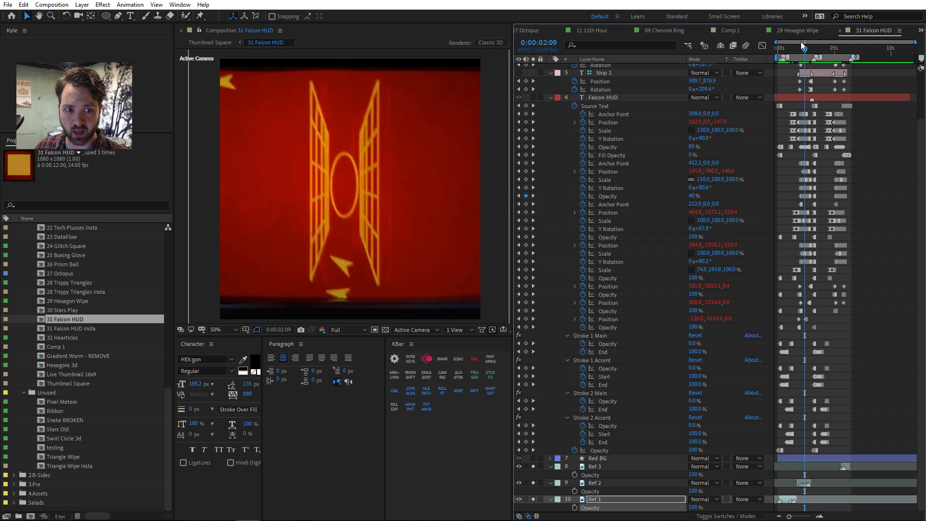
{"action": "key", "text": "Page_Down"}
{"action": "key", "text": "Page_Up"}
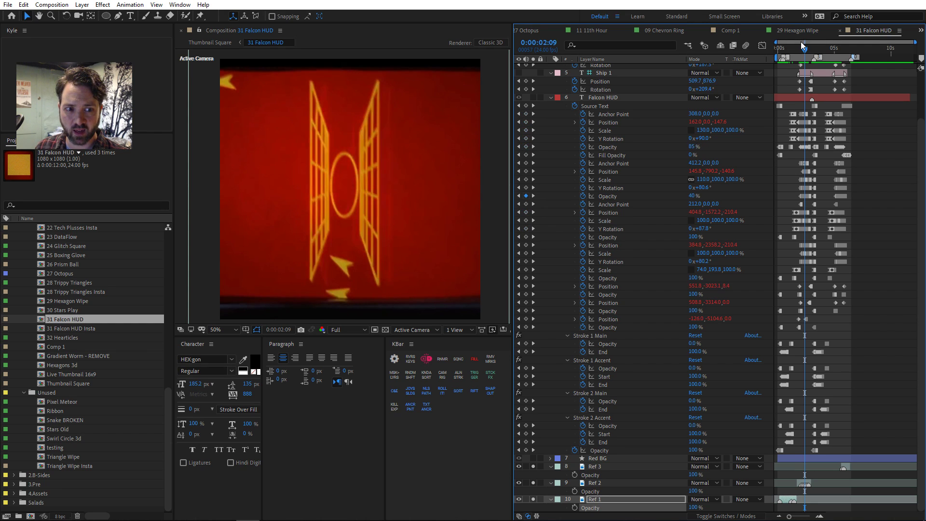
{"action": "key", "text": "Page_Up"}
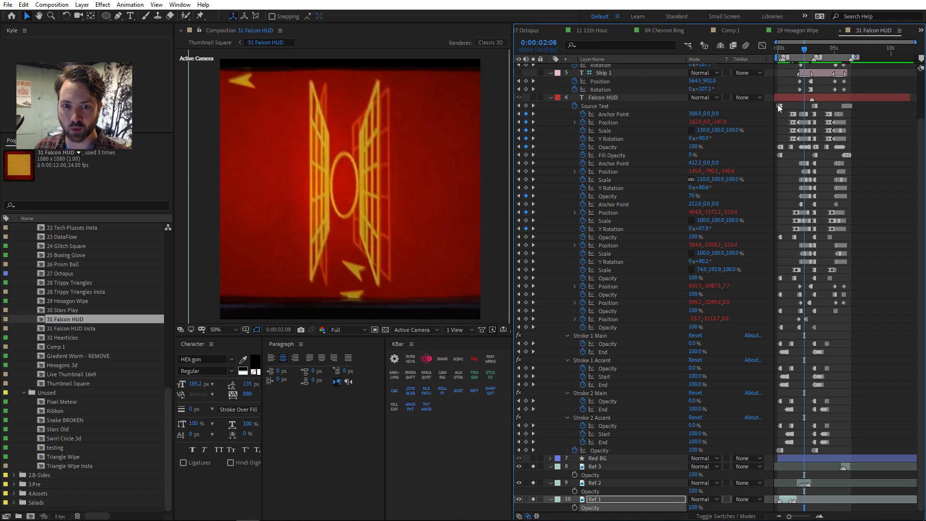
- Copy the Falcon HUD layer's Source Text keyframes and create a new composition named hud explode
{"action": "left_click", "coordinate": [637, 106]}
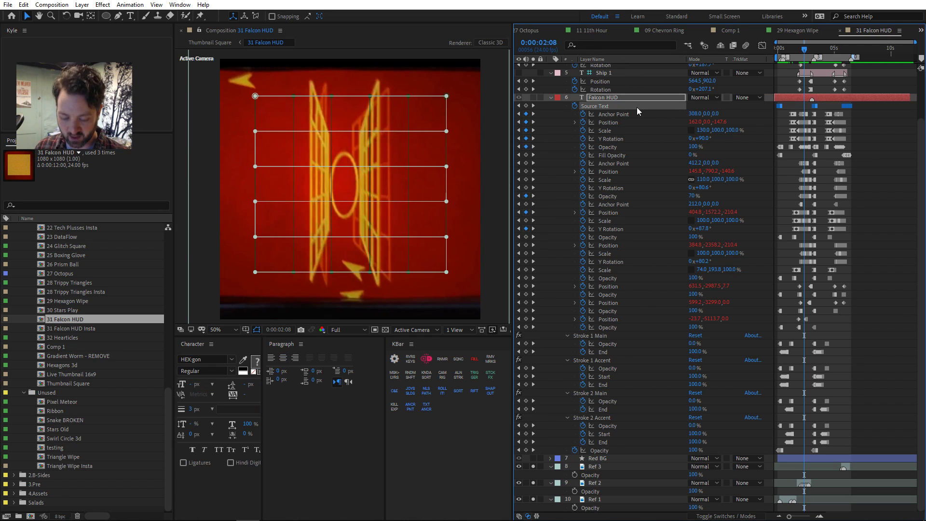
{"action": "left_click", "coordinate": [42, 516]}
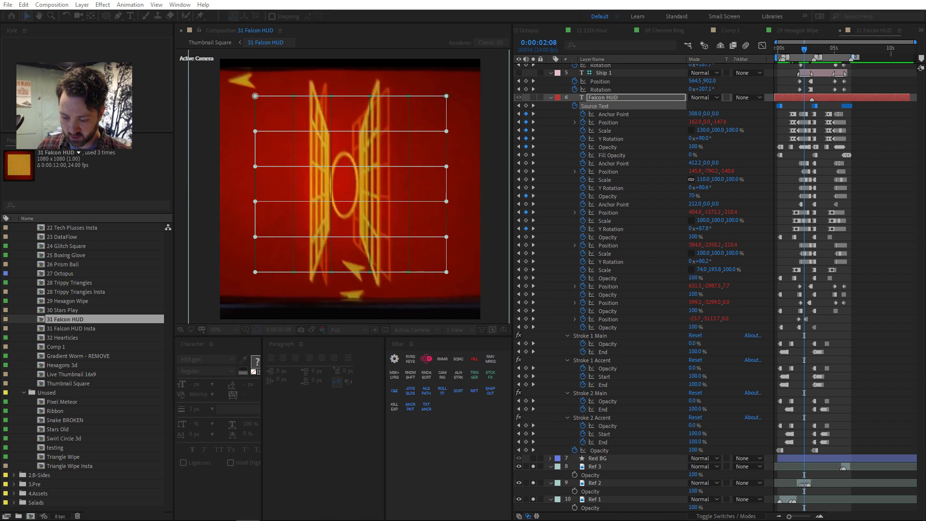
{"action": "key", "text": "Return"}
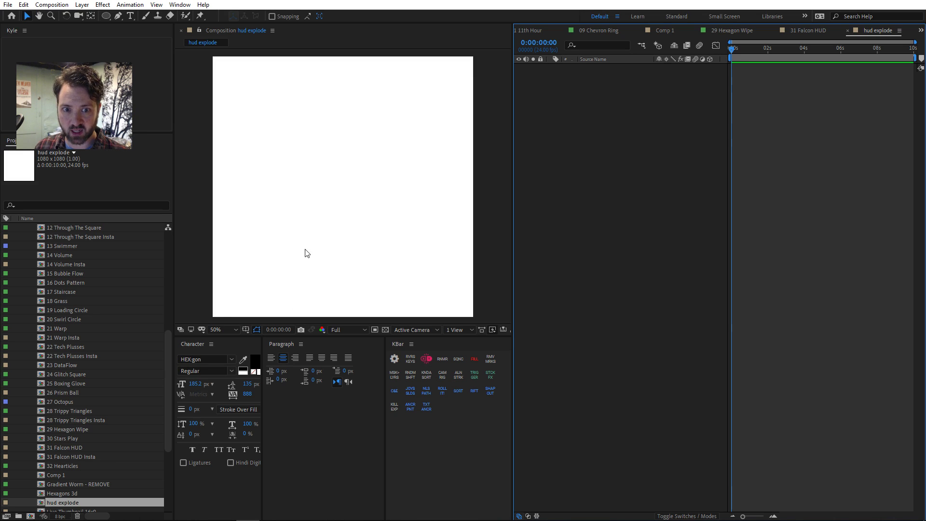
- Add an empty text layer to the hud explode composition and paste the copied Source Text keyframes into it
{"action": "right_click", "coordinate": [278, 164]}
{"action": "mouse_move", "coordinate": [319, 172]}
{"action": "left_click", "coordinate": [466, 185]}
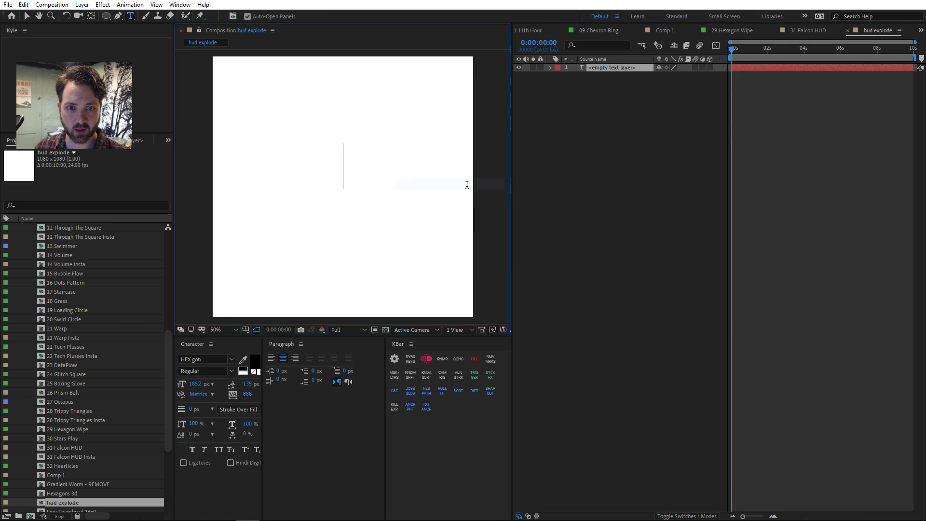
{"action": "left_click", "coordinate": [549, 67], "text": "ctrl"}
{"action": "left_click", "coordinate": [589, 84]}
{"action": "key", "text": "ctrl+v"}
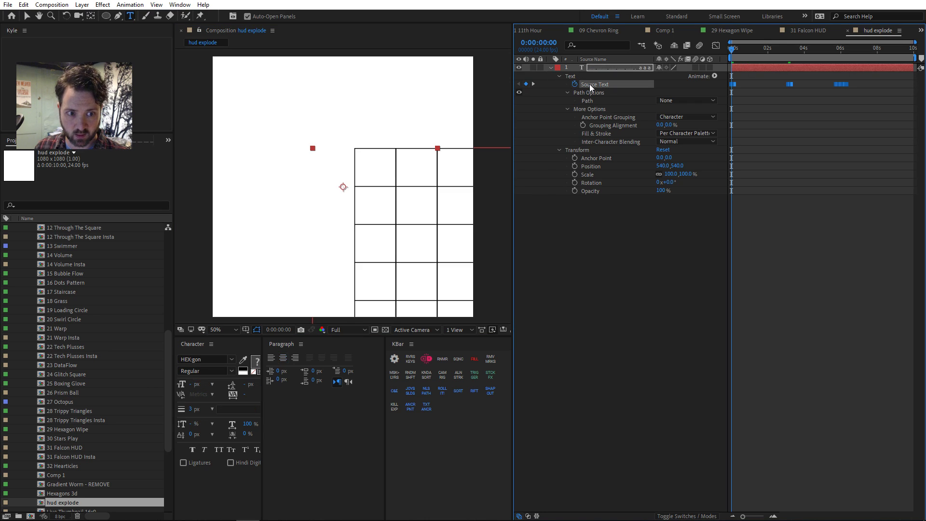
- Remove the new text layer's Source Text keyframes and fit the layer to the composition height
{"action": "left_click", "coordinate": [668, 146]}
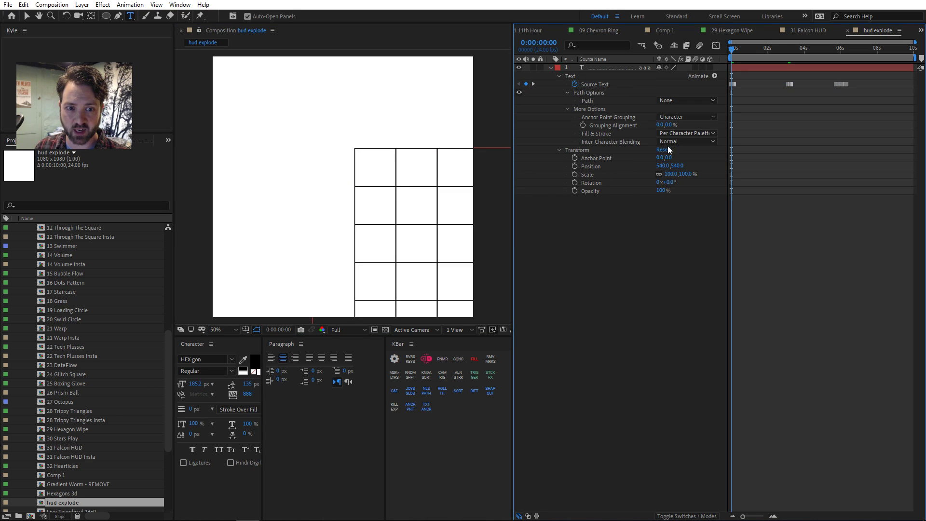
{"action": "left_click", "coordinate": [575, 84]}
{"action": "scroll", "coordinate": [454, 229], "scroll_direction": "down", "scroll_amount": 5}
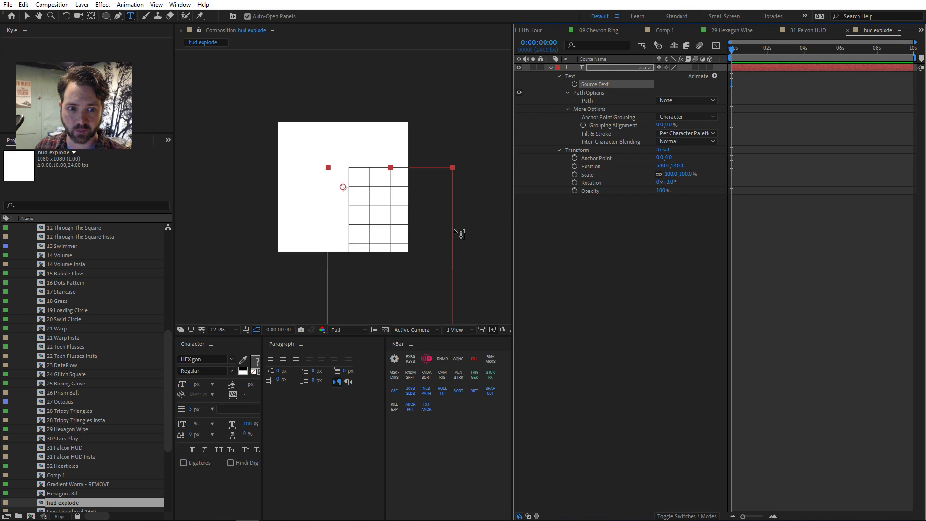
{"action": "scroll", "coordinate": [453, 226], "scroll_direction": "up", "scroll_amount": 1}
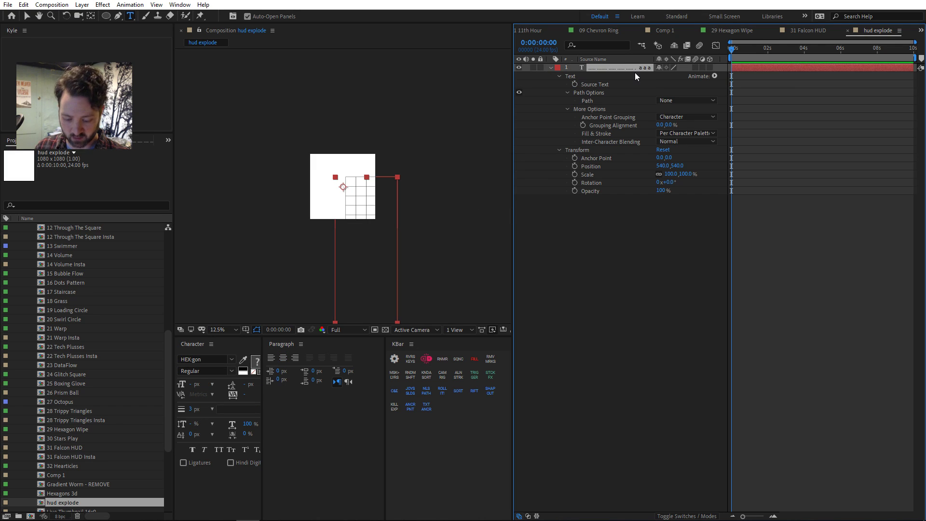
{"action": "key", "text": "ctrl+alt+shift+g"}
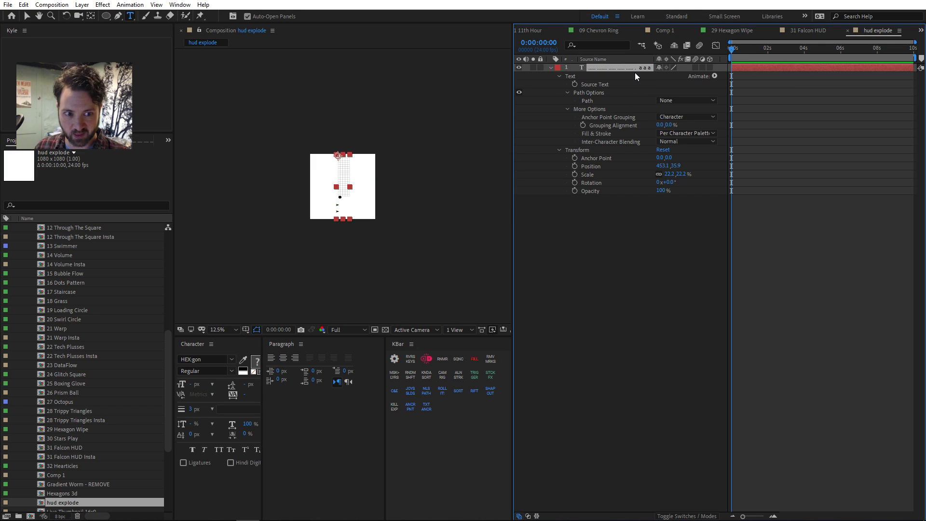
- Deselect the text layer and maximize the composition viewer at 50% to examine the grid, circle and ship characters
{"action": "left_click", "coordinate": [637, 239]}
{"action": "key", "text": "v"}
{"action": "scroll", "coordinate": [391, 213], "scroll_direction": "up", "scroll_amount": 1}
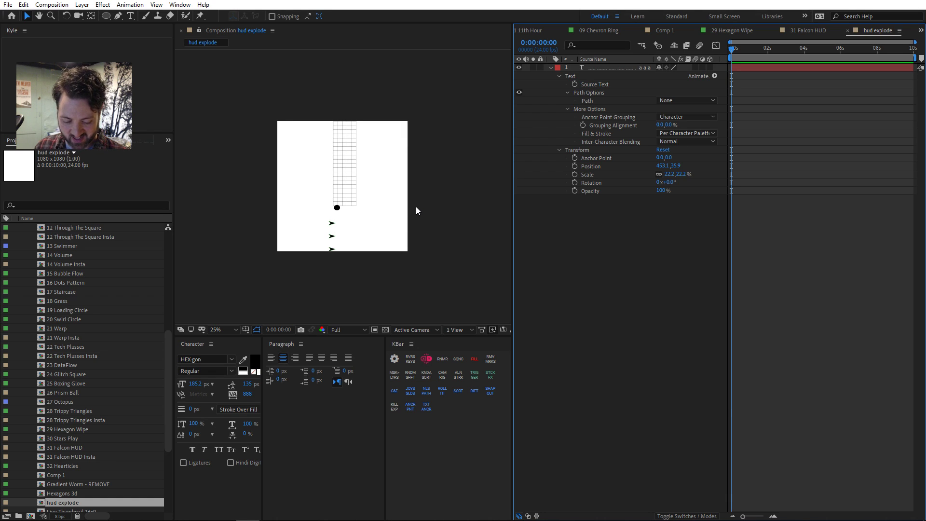
{"action": "key", "text": "grave"}
{"action": "key", "text": "period"}
{"action": "key", "text": "period"}
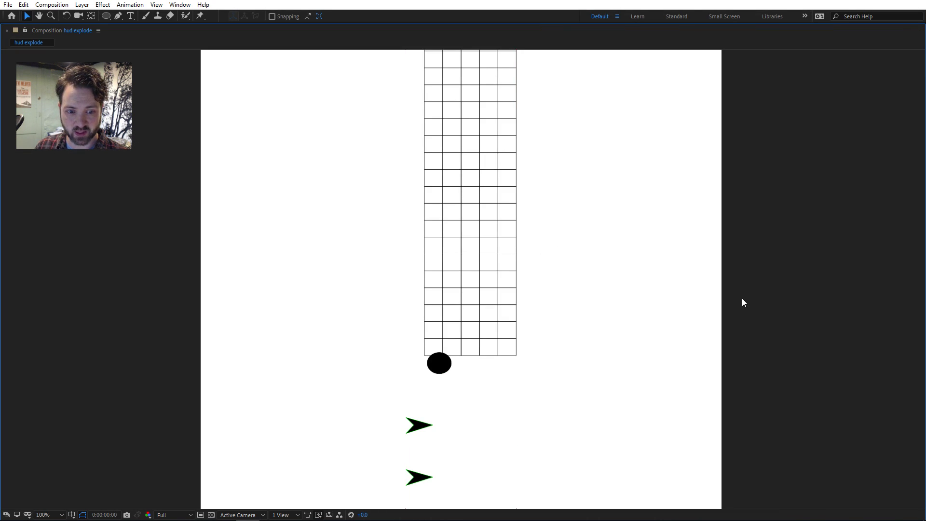
{"action": "key", "text": "comma"}
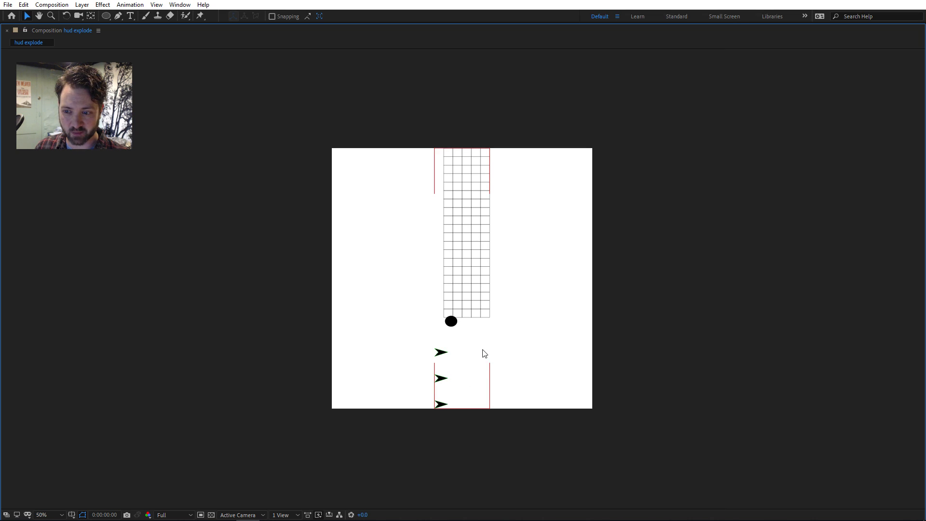
{"action": "left_click", "coordinate": [506, 134]}
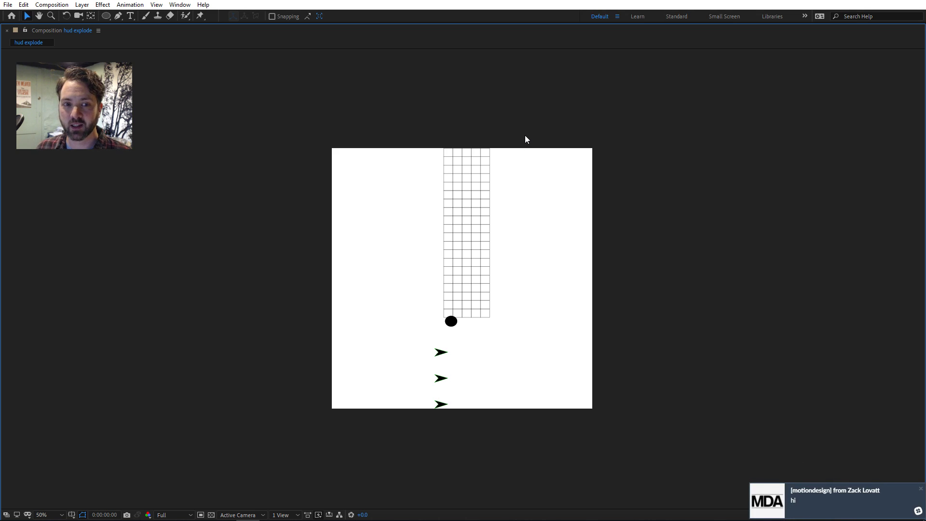
- Dismiss the incoming chat notifications over the viewer
{"action": "left_click", "coordinate": [920, 488]}
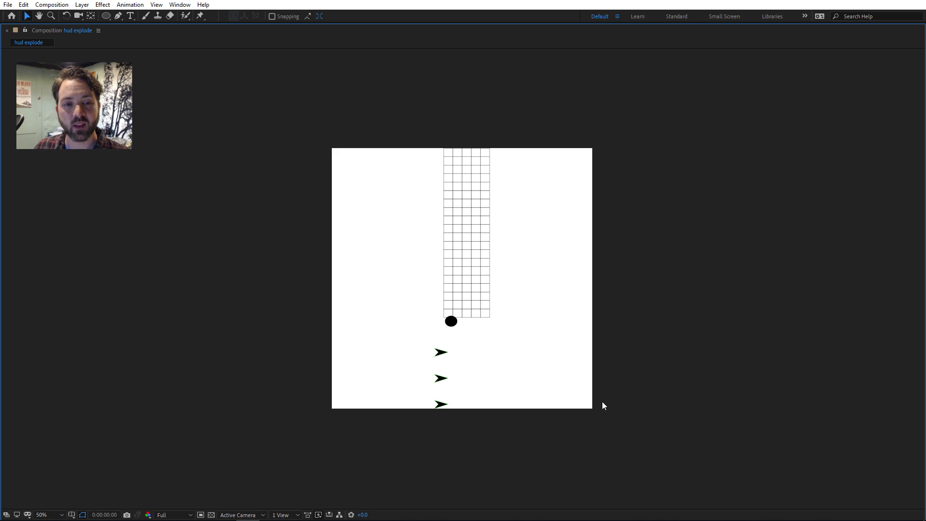
{"action": "left_click", "coordinate": [454, 158]}
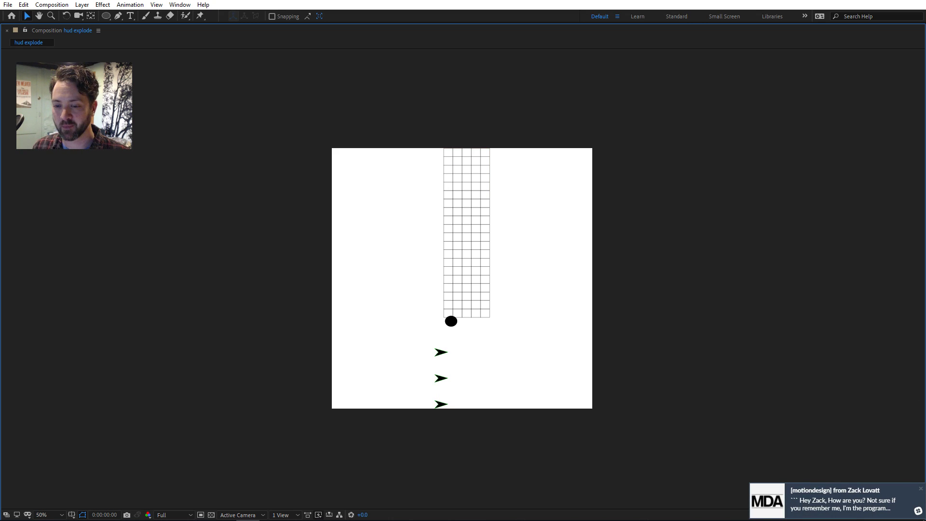
{"action": "left_click", "coordinate": [921, 489]}
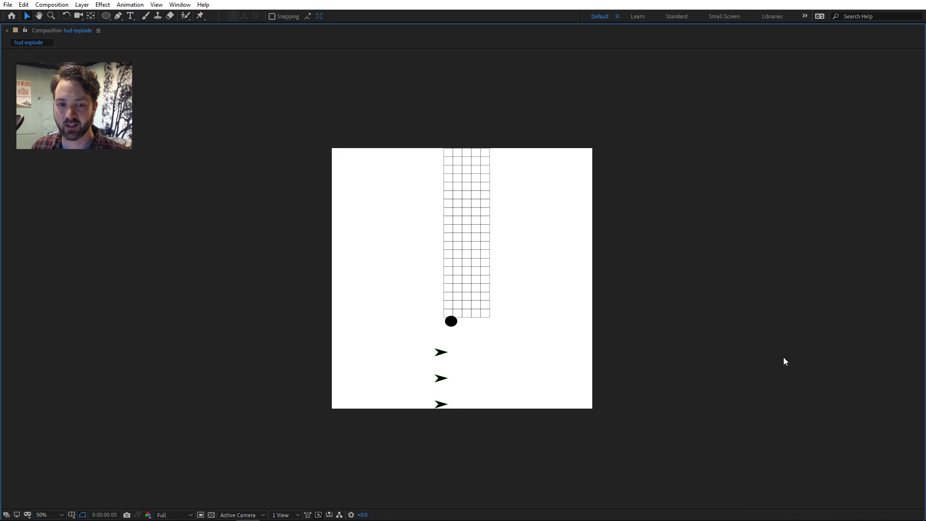
- Close the Slack window and examine the grid characters of the hud explode text layer in the maximized viewer
{"action": "key", "text": "alt+Tab"}
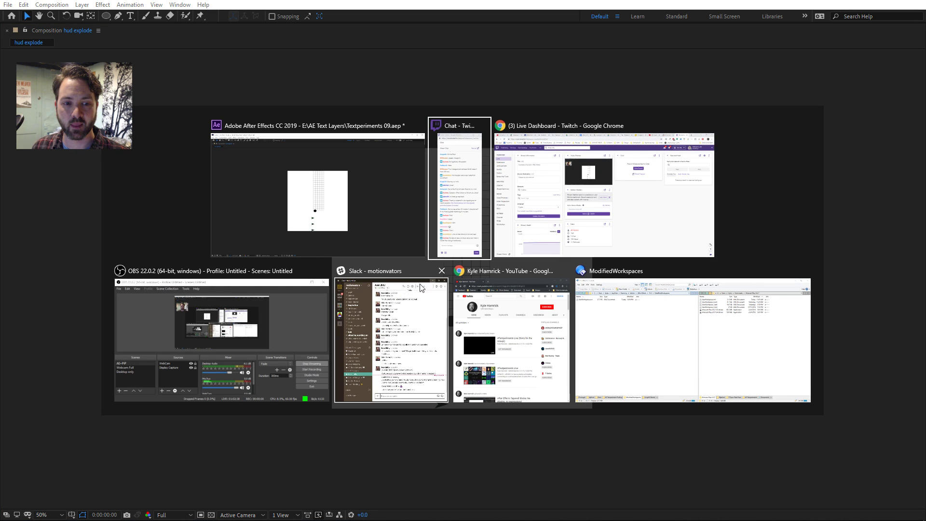
{"action": "left_click", "coordinate": [442, 271]}
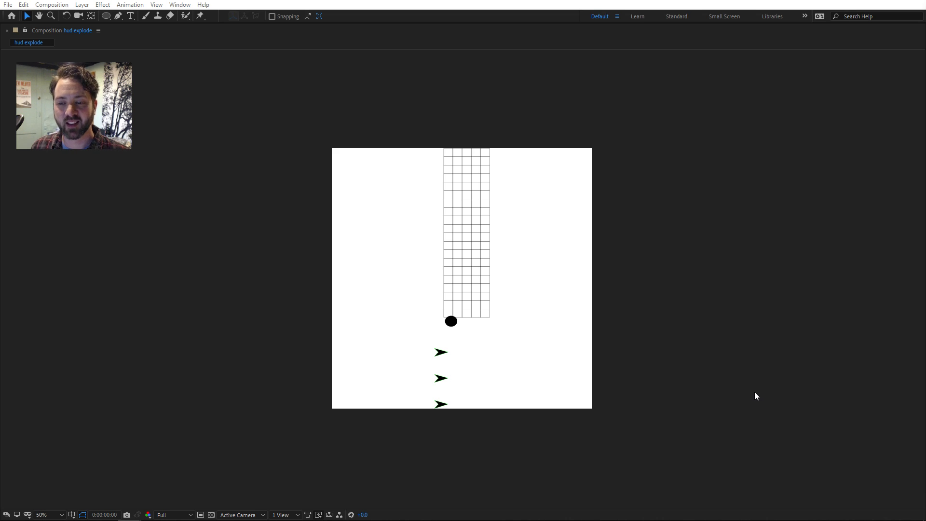
{"action": "left_click", "coordinate": [462, 160]}
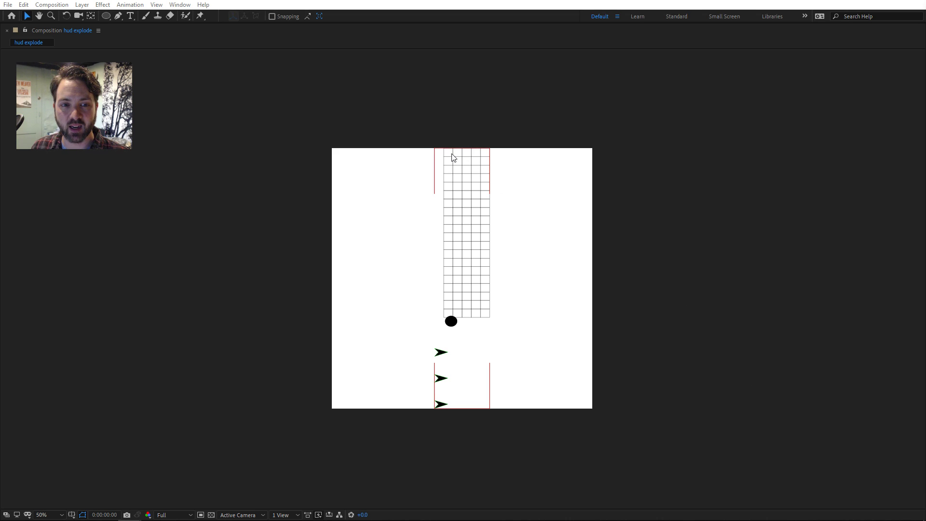
{"action": "left_click", "coordinate": [495, 161]}
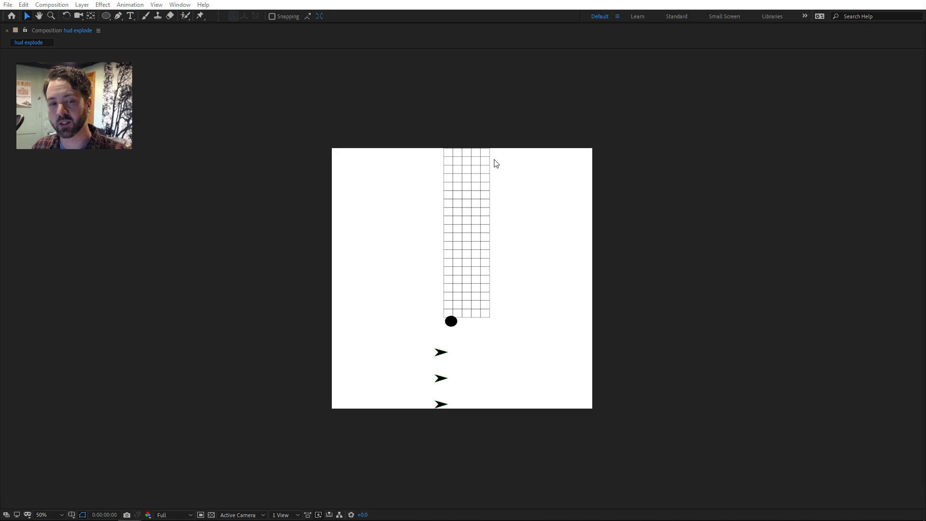
{"action": "left_click", "coordinate": [491, 161]}
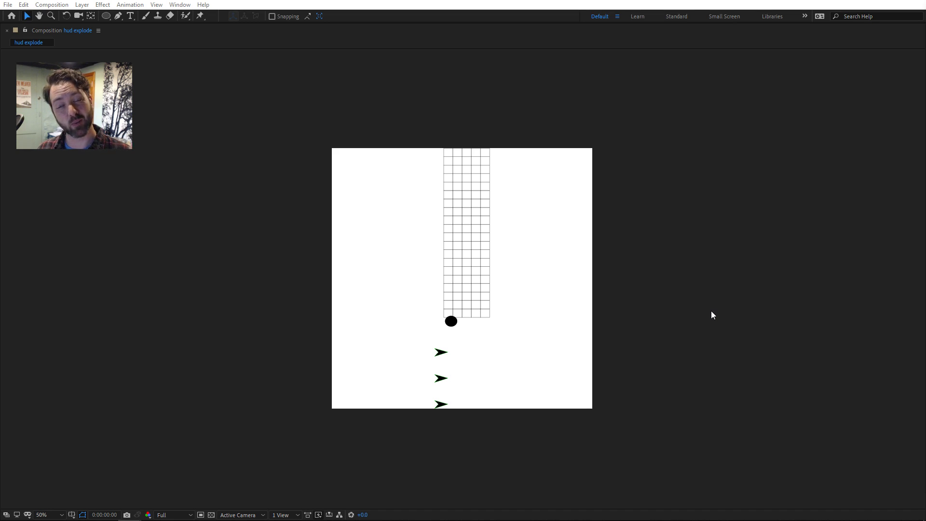
- Restore the panel layout, close every timeline except 31 Falcon HUD, and narrow its layer name column
{"action": "key", "text": "grave"}
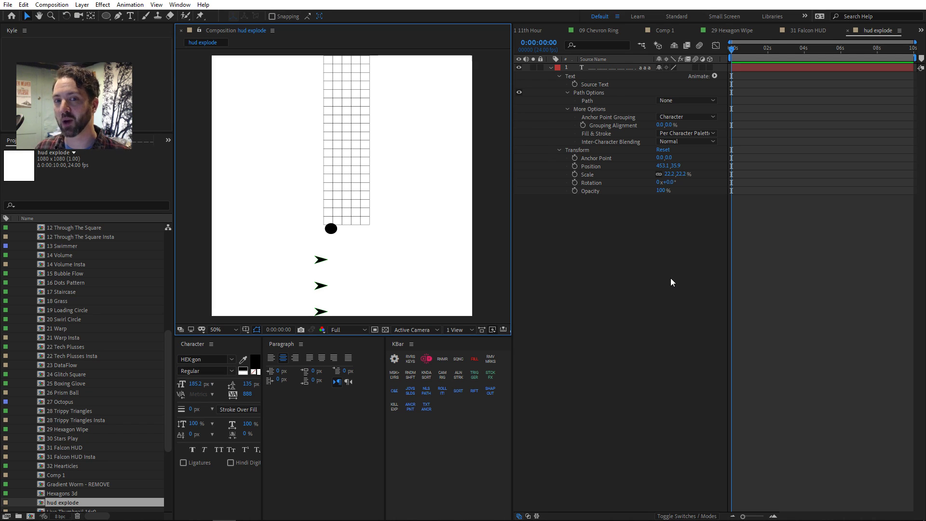
{"action": "left_click", "coordinate": [807, 31]}
{"action": "left_click", "coordinate": [834, 31]}
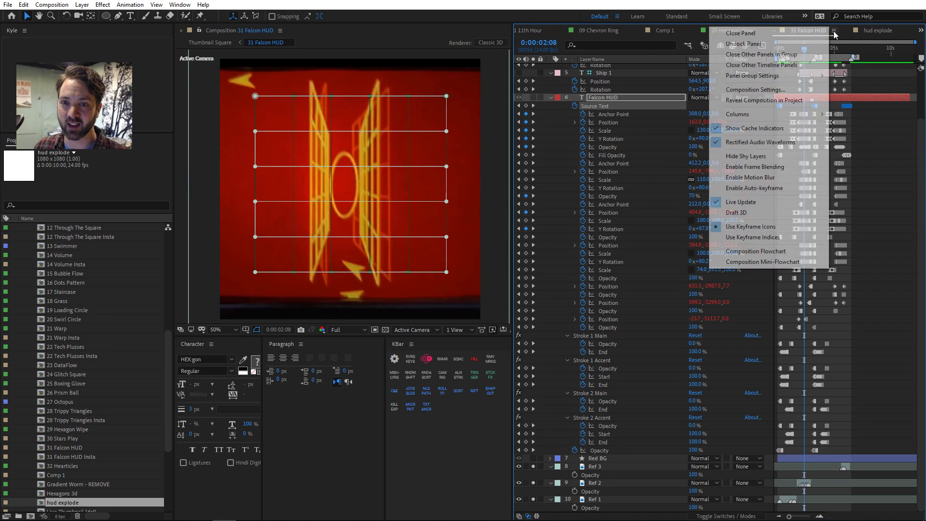
{"action": "mouse_move", "coordinate": [803, 78]}
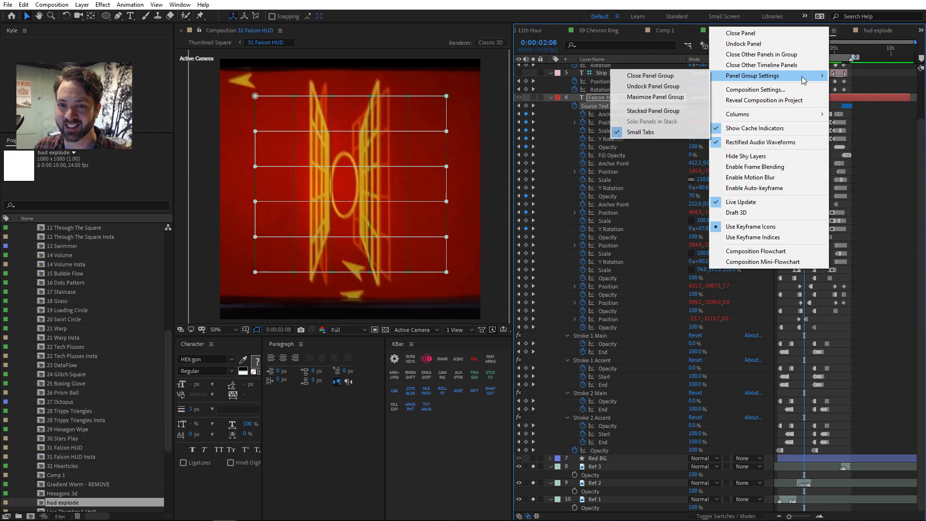
{"action": "left_click", "coordinate": [765, 64]}
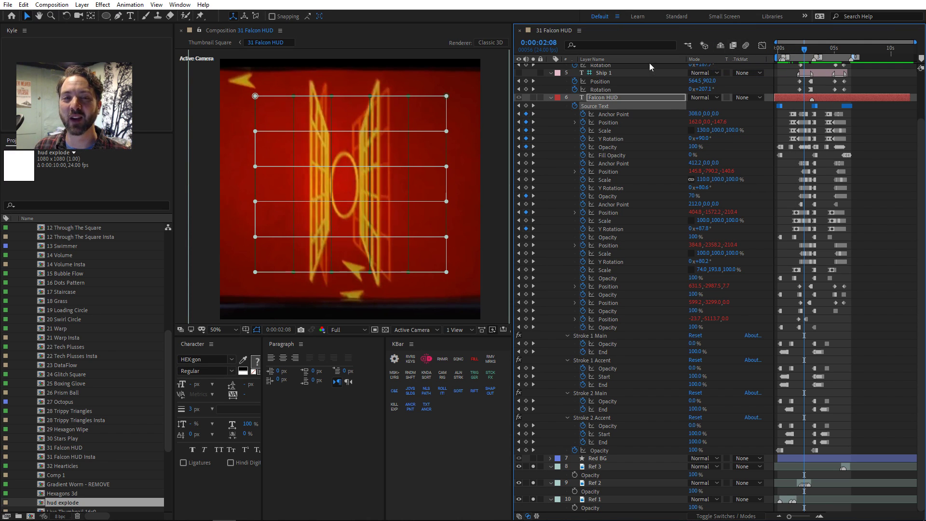
{"action": "left_click_drag", "start_coordinate": [685, 59], "coordinate": [655, 59]}
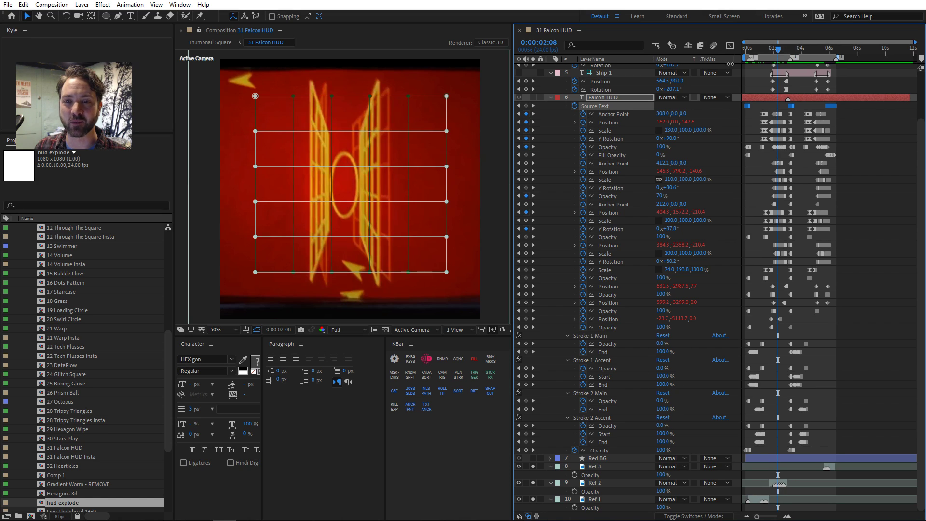
- Collapse the properties of all layers in the 31 Falcon HUD timeline and deselect them
{"action": "left_click", "coordinate": [550, 97]}
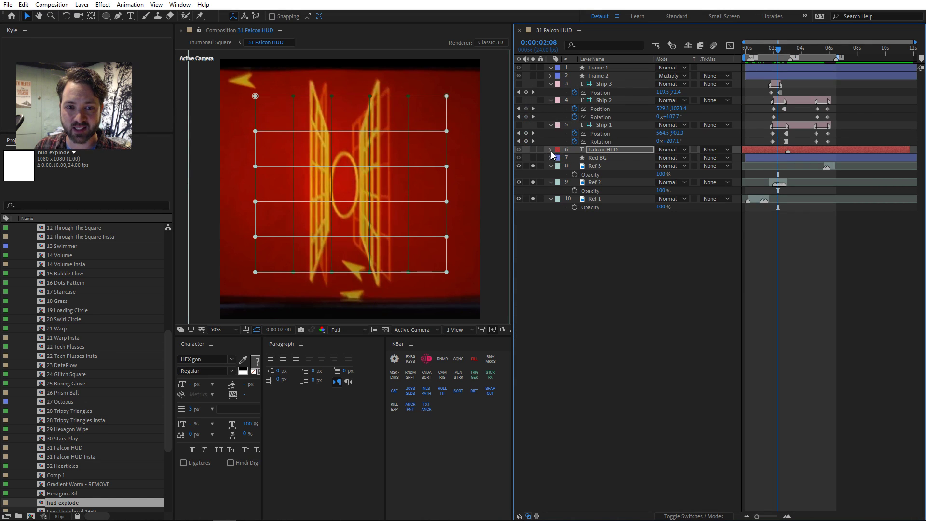
{"action": "key", "text": "ctrl+a"}
{"action": "left_click", "coordinate": [551, 125]}
{"action": "left_click", "coordinate": [567, 171]}
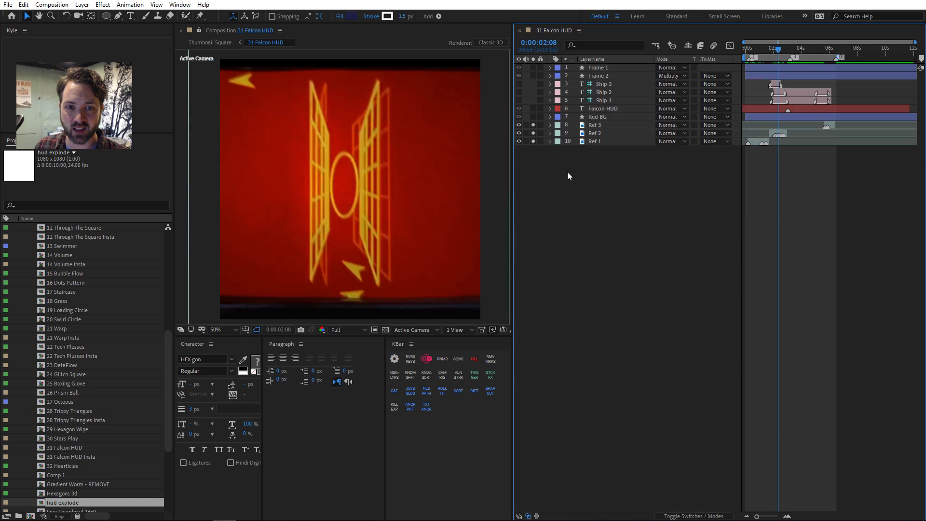
- Expand the Falcon HUD layer, collapsing its Text group and the four Stroke effects so the effect stack is compact
{"action": "left_click", "coordinate": [550, 108]}
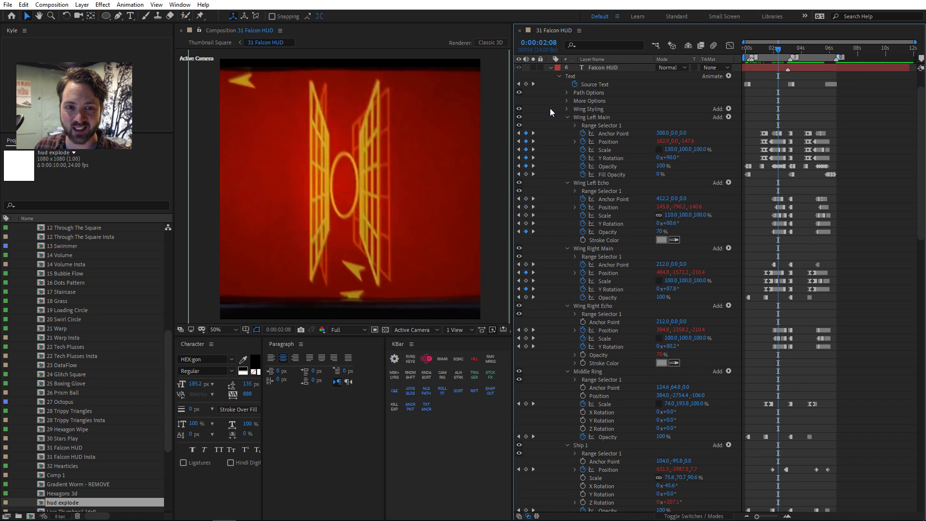
{"action": "left_click", "coordinate": [559, 76]}
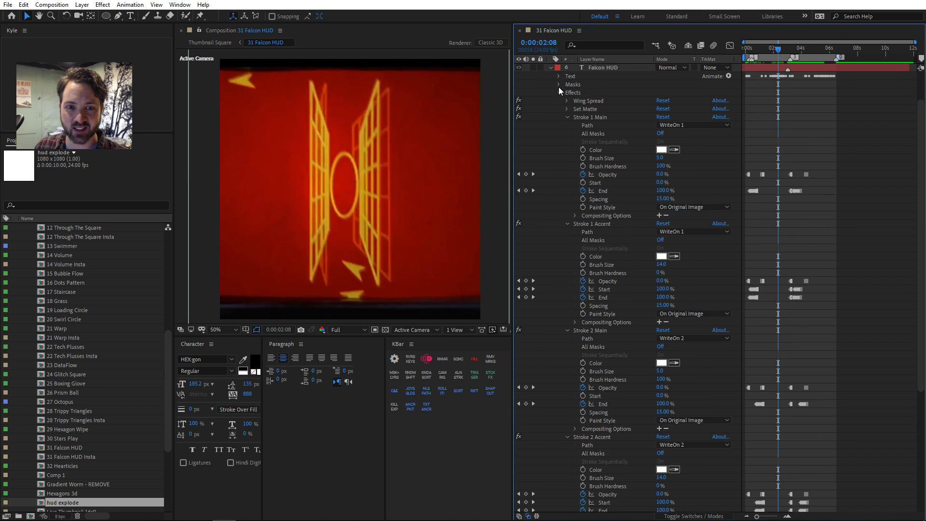
{"action": "left_click", "coordinate": [566, 117]}
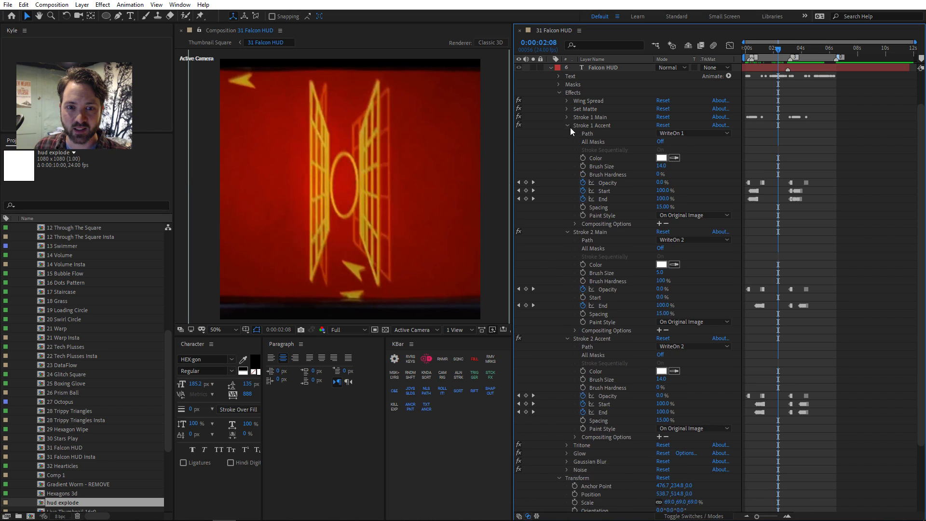
{"action": "left_click", "coordinate": [569, 138]}
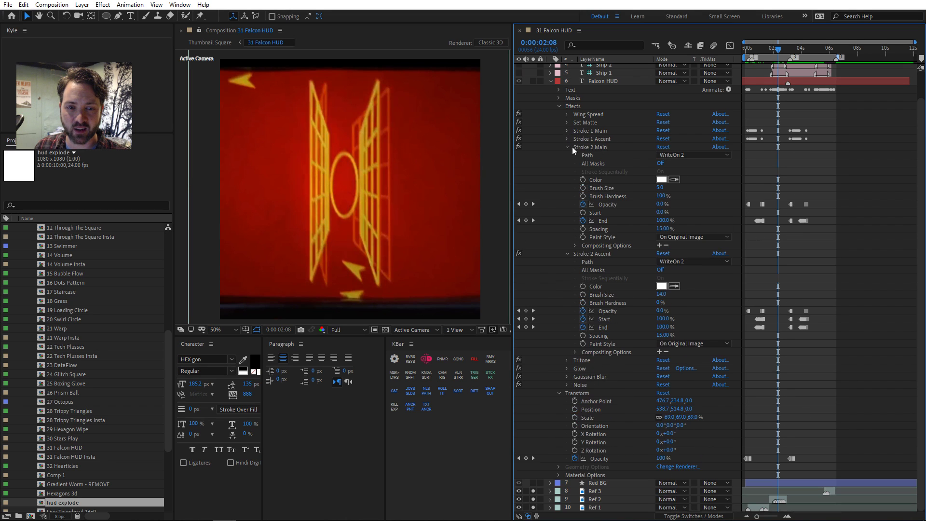
{"action": "left_click", "coordinate": [567, 147]}
{"action": "left_click", "coordinate": [567, 183]}
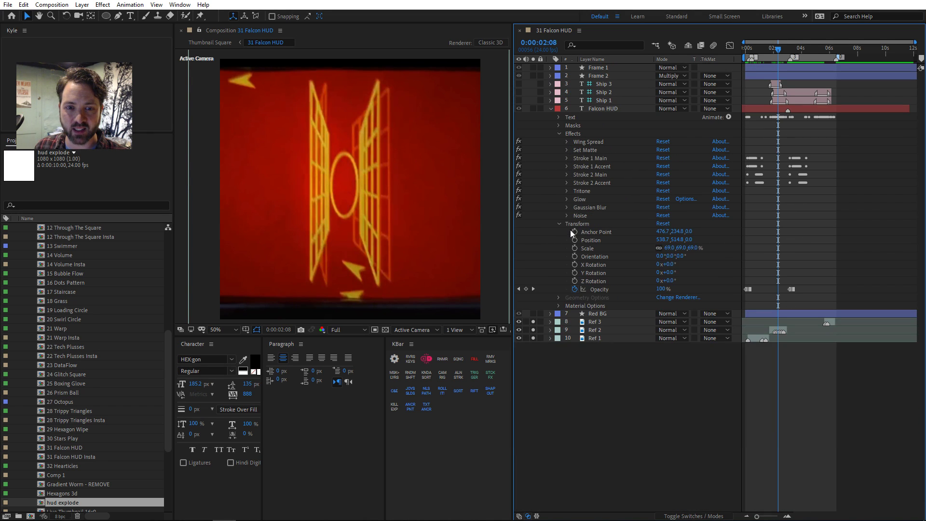
- Hide the Ref 1, Ref 2 and Ref 3 layers and move the playhead to 0:00:00:12 to show the line write-on
{"action": "left_click_drag", "start_coordinate": [778, 48], "coordinate": [749, 51]}
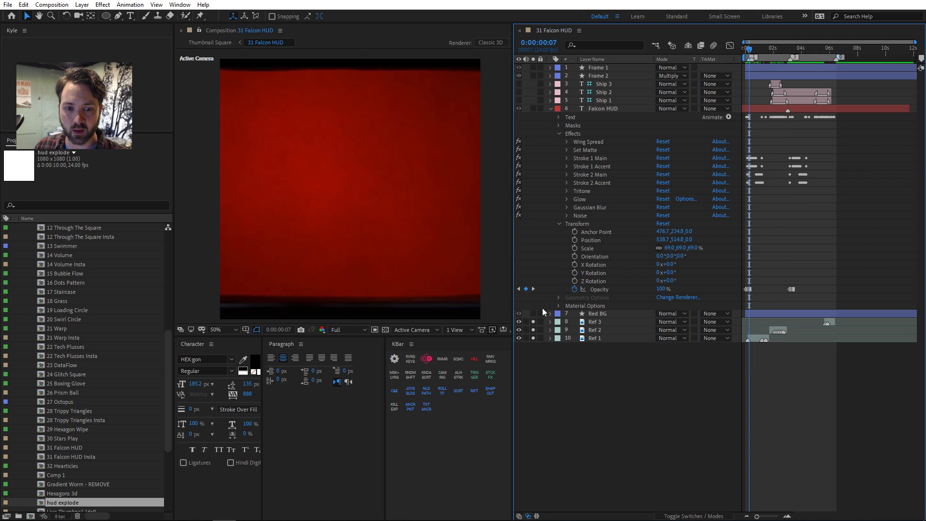
{"action": "left_click_drag", "start_coordinate": [520, 322], "coordinate": [520, 338]}
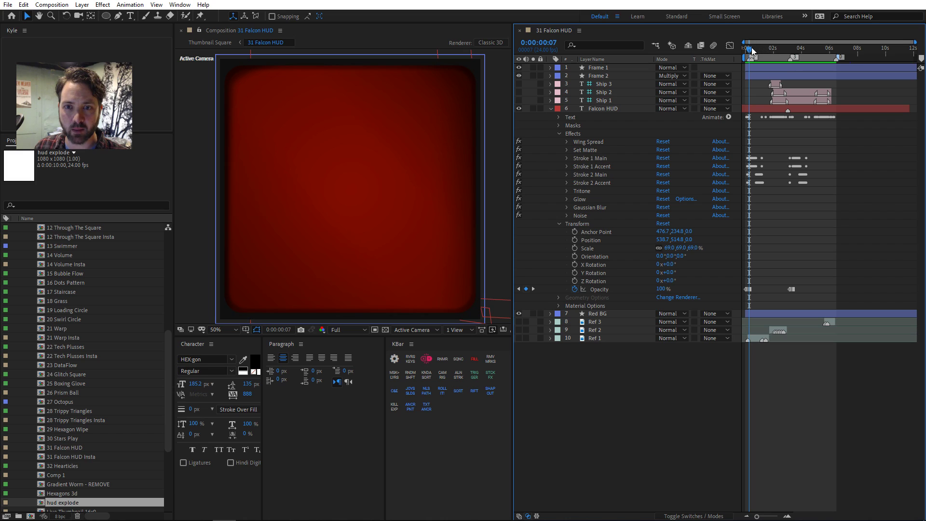
{"action": "left_click", "coordinate": [752, 49]}
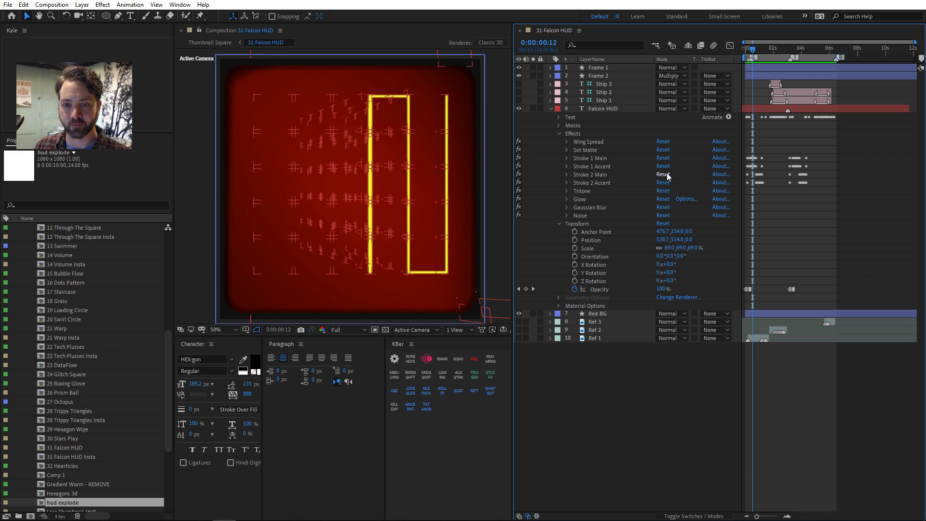
{"action": "scroll", "coordinate": [753, 182], "scroll_direction": "up", "scroll_amount": 2}
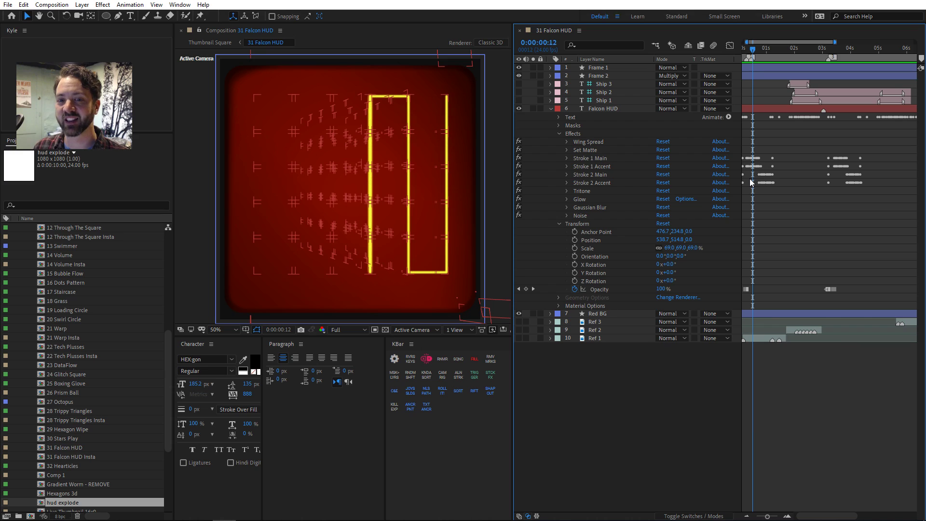
{"action": "scroll", "coordinate": [772, 208], "scroll_direction": "left", "scroll_amount": 1}
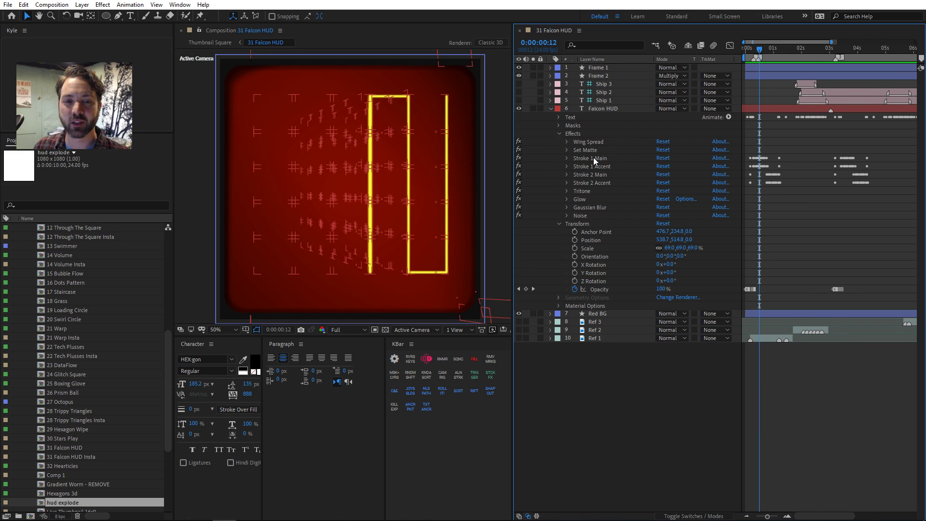
- Examine the Set Matte and Wing Spread effect settings on the Falcon HUD layer, collapsing them again
{"action": "left_click", "coordinate": [581, 150]}
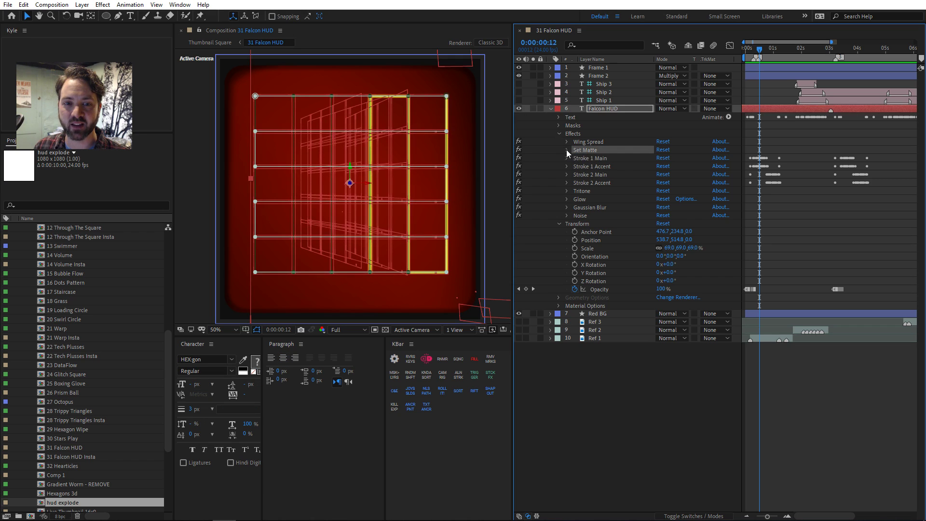
{"action": "left_click", "coordinate": [567, 150]}
{"action": "left_click", "coordinate": [574, 143]}
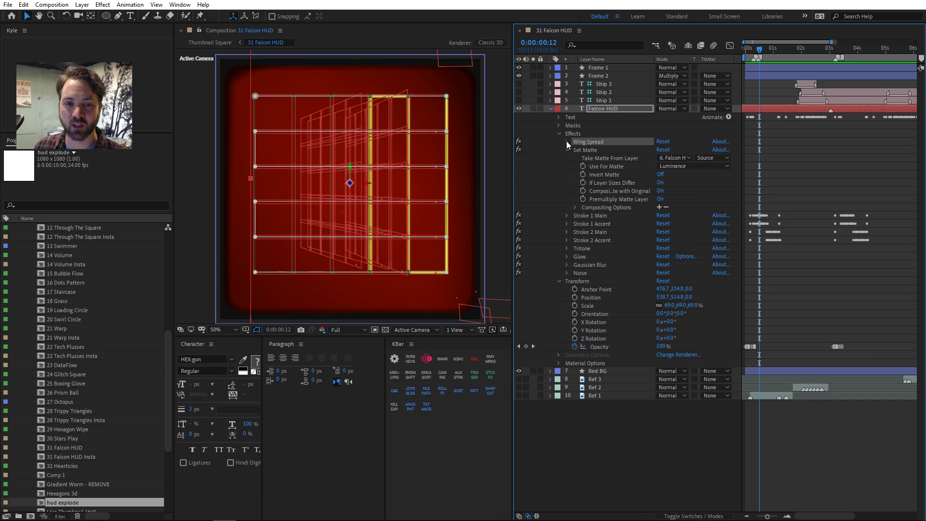
{"action": "left_click", "coordinate": [566, 142]}
{"action": "left_click", "coordinate": [567, 142]}
{"action": "left_click", "coordinate": [573, 150]}
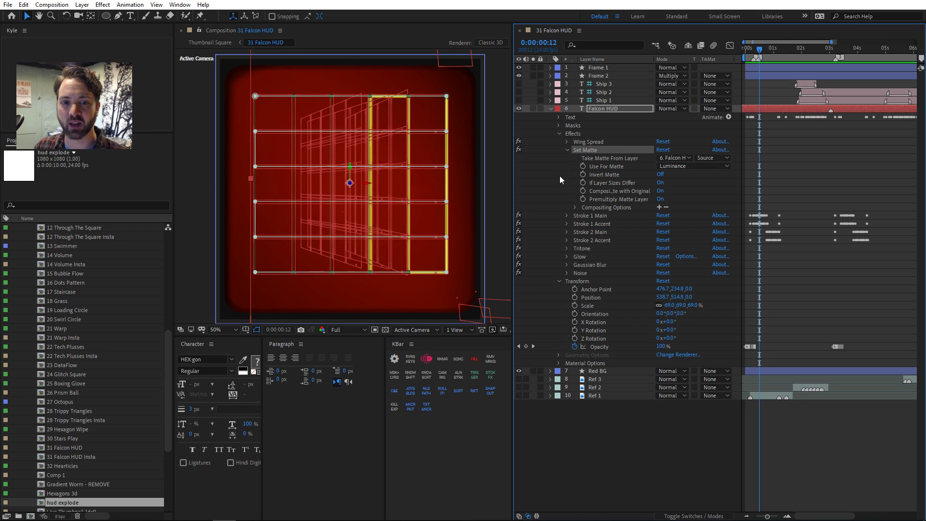
{"action": "left_click", "coordinate": [560, 176]}
{"action": "left_click", "coordinate": [567, 151]}
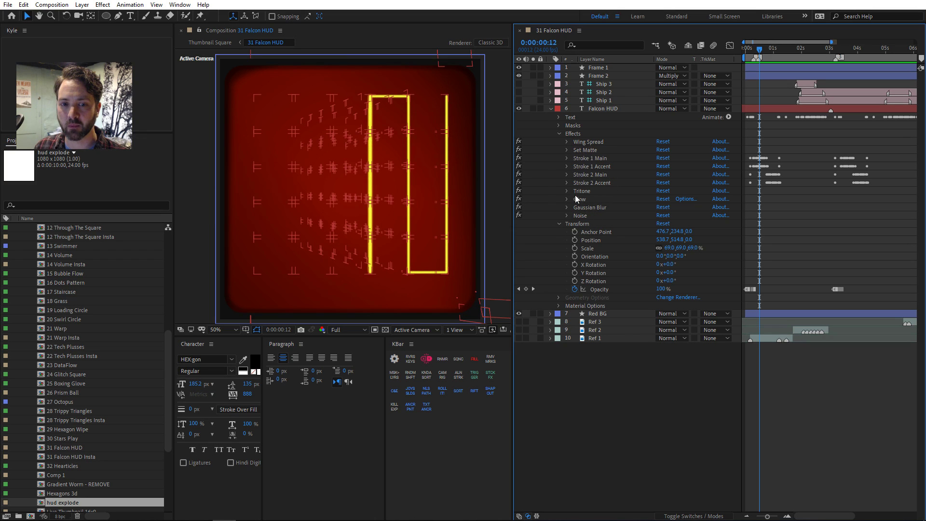
{"action": "left_click", "coordinate": [624, 356]}
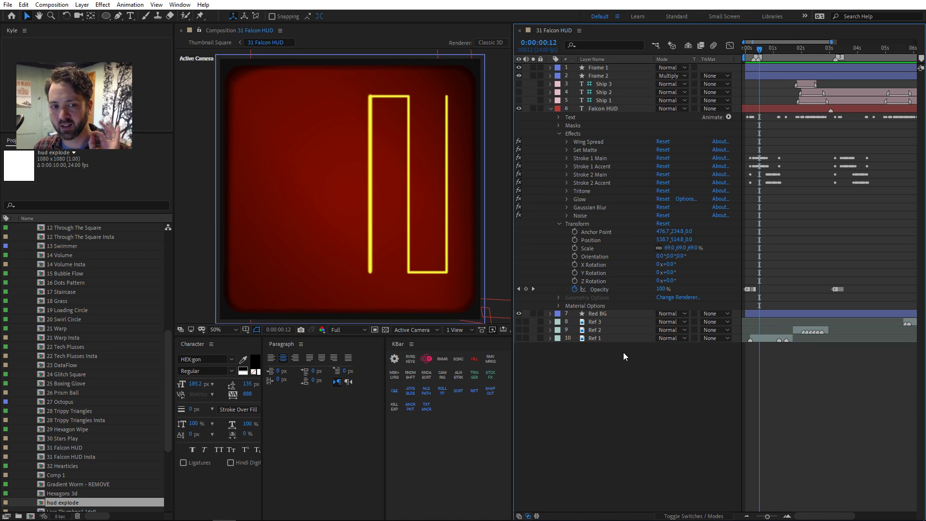
- Collapse the Falcon HUD layer's Effects, expand its Text group, and disable all animators from Wing Styling to Ship 3
{"action": "left_click", "coordinate": [615, 307]}
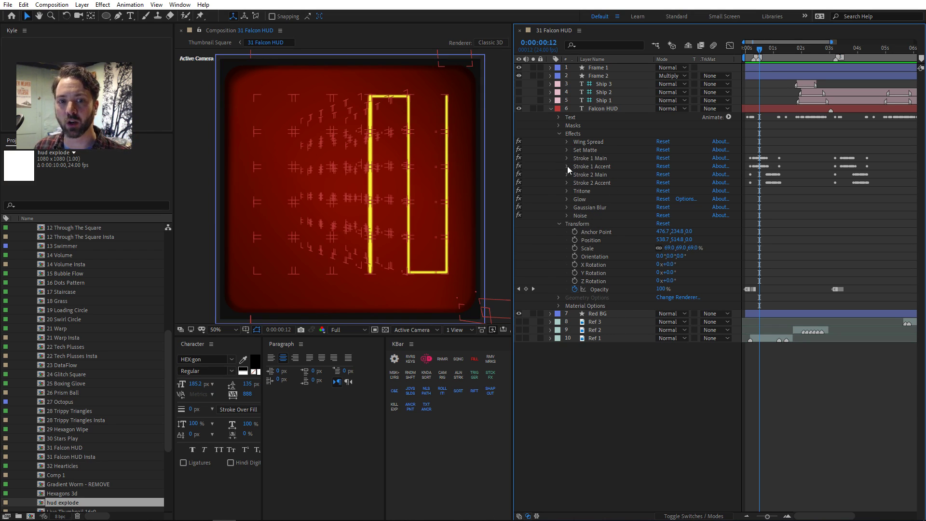
{"action": "left_click", "coordinate": [559, 134]}
{"action": "left_click", "coordinate": [559, 119]}
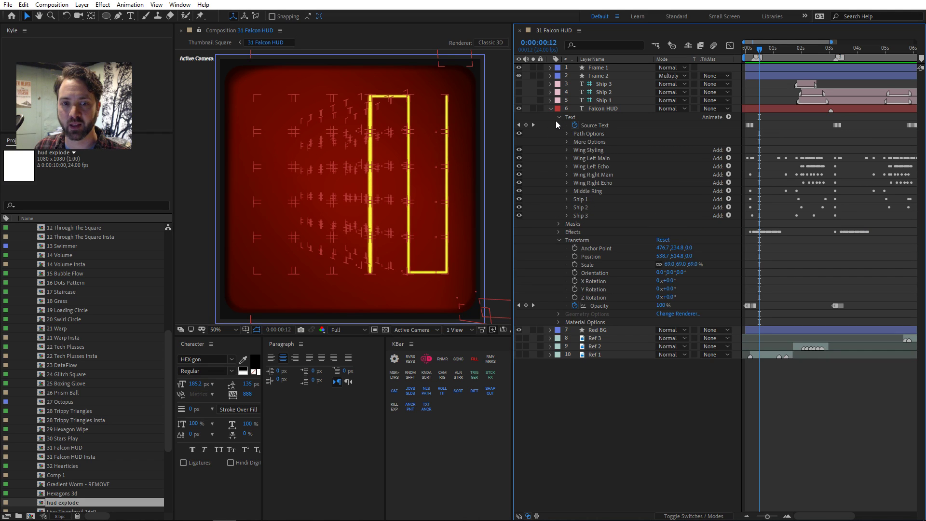
{"action": "left_click", "coordinate": [519, 216]}
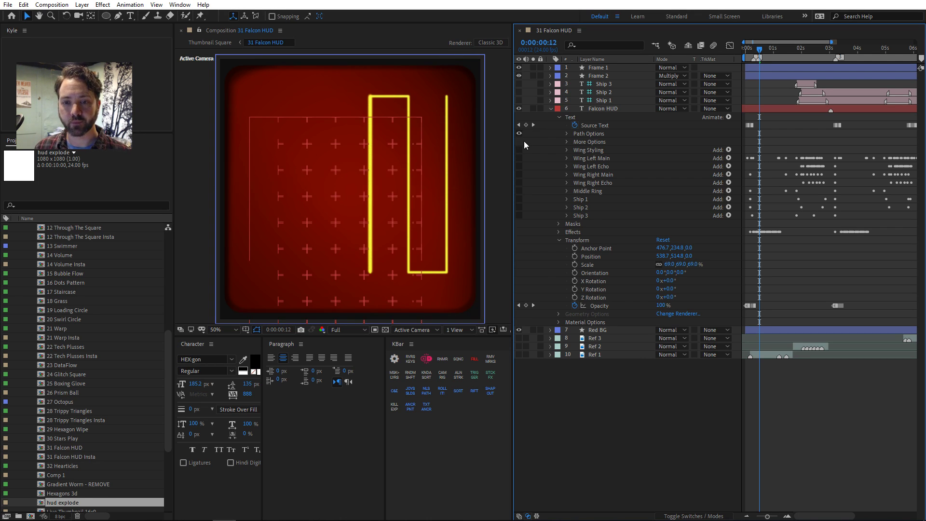
- Move the playhead to 0:00:02:01 and re-enable only the Wing Styling animator
{"action": "left_click_drag", "start_coordinate": [767, 50], "coordinate": [803, 50]}
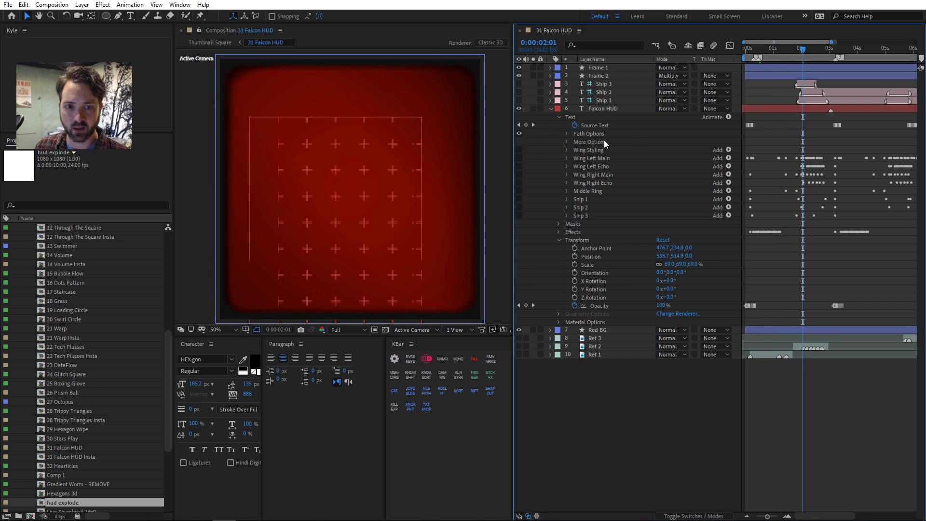
{"action": "left_click", "coordinate": [606, 109]}
{"action": "left_click", "coordinate": [547, 153]}
{"action": "left_click", "coordinate": [519, 149]}
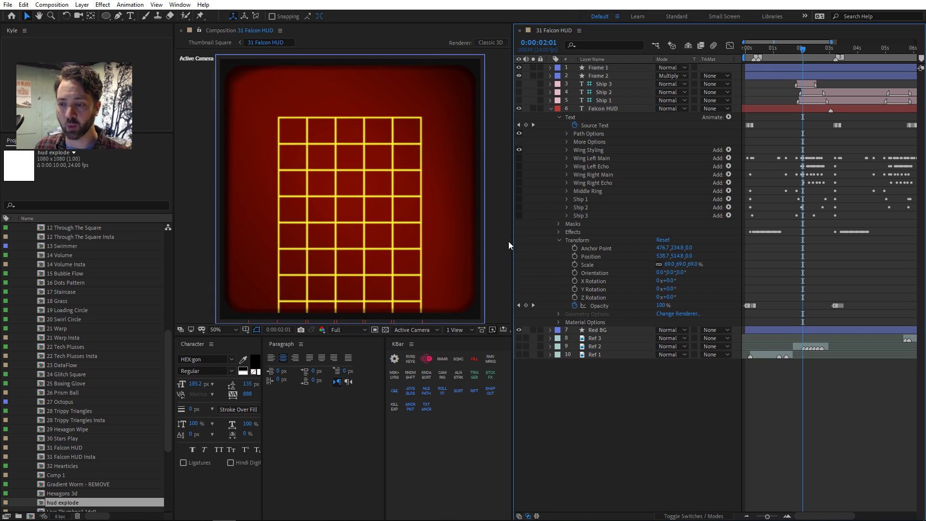
- Expand the Wing Left Main animator with its Range Selector 1 and Advanced settings to examine the line-based selection
{"action": "left_click", "coordinate": [584, 157]}
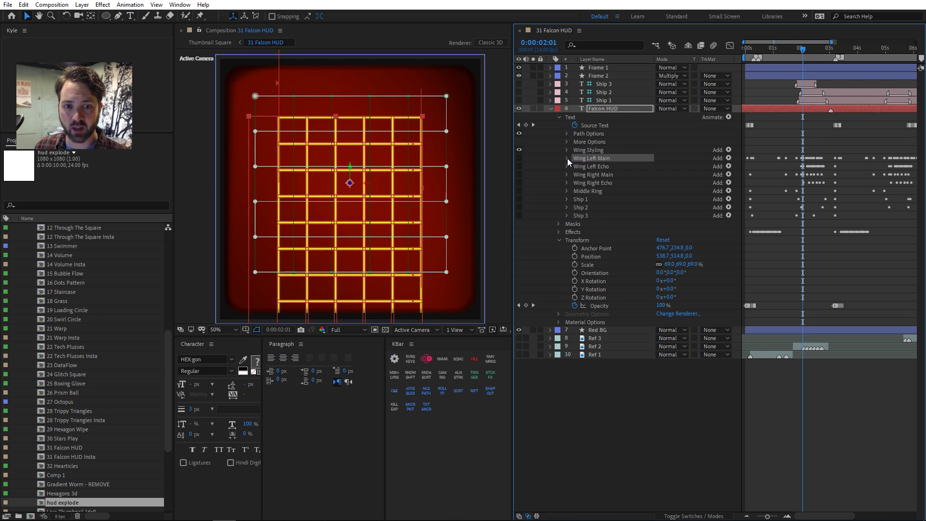
{"action": "left_click", "coordinate": [566, 159]}
{"action": "left_click", "coordinate": [575, 166]}
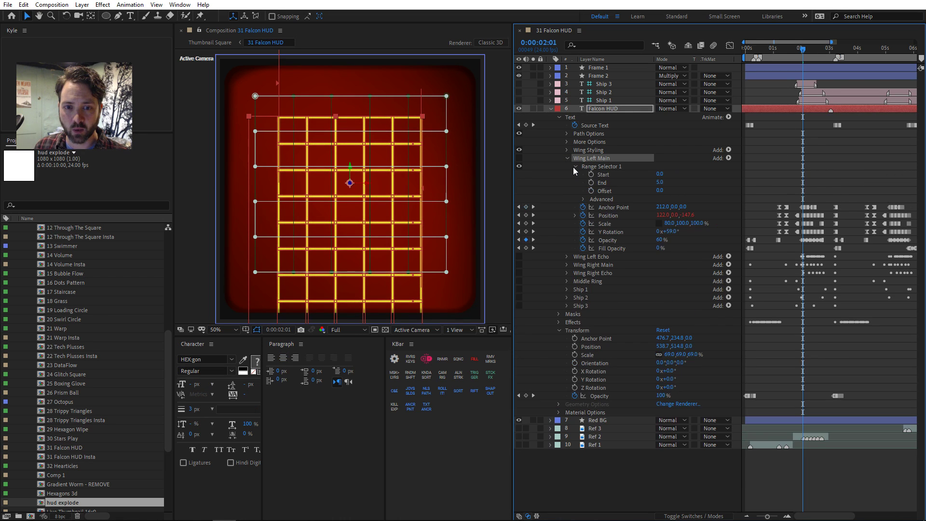
{"action": "left_click", "coordinate": [584, 199]}
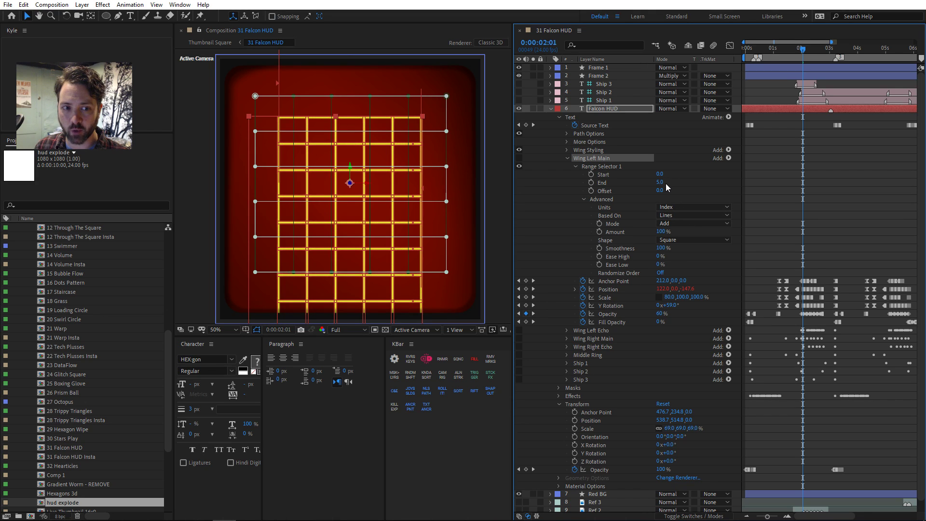
- Re-enable the Wing Left Main animator, hide the layer controls in the viewer, and scrub the playhead to 0:00:02:08
{"action": "left_click", "coordinate": [519, 158]}
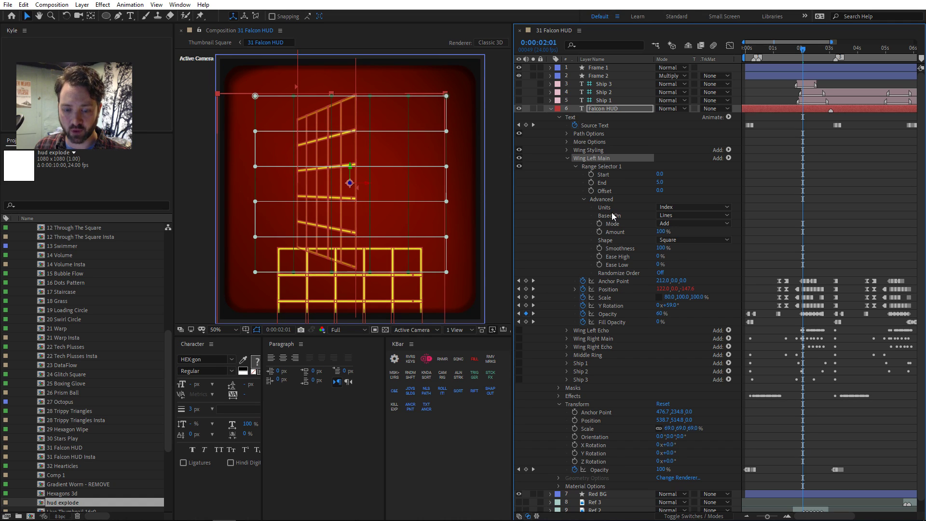
{"action": "key", "text": "ctrl+shift+h"}
{"action": "left_click", "coordinate": [800, 49]}
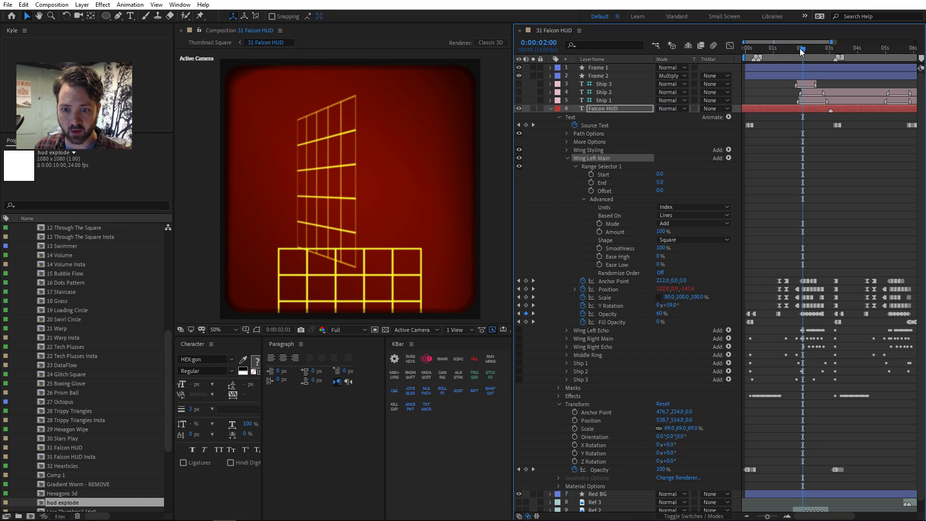
{"action": "left_click_drag", "start_coordinate": [801, 49], "coordinate": [811, 50]}
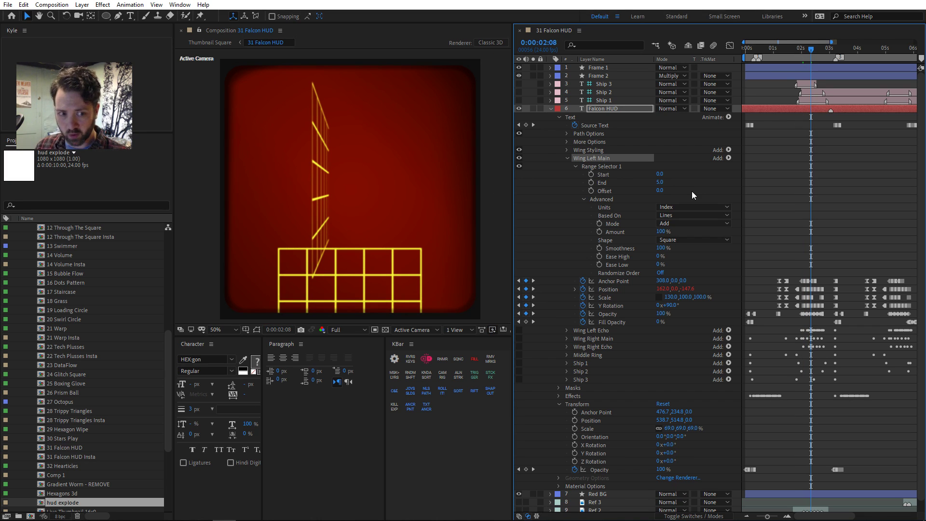
- Move the playhead to 0:00:01:09 and preview the left wing's rotation from there
{"action": "key", "text": "space"}
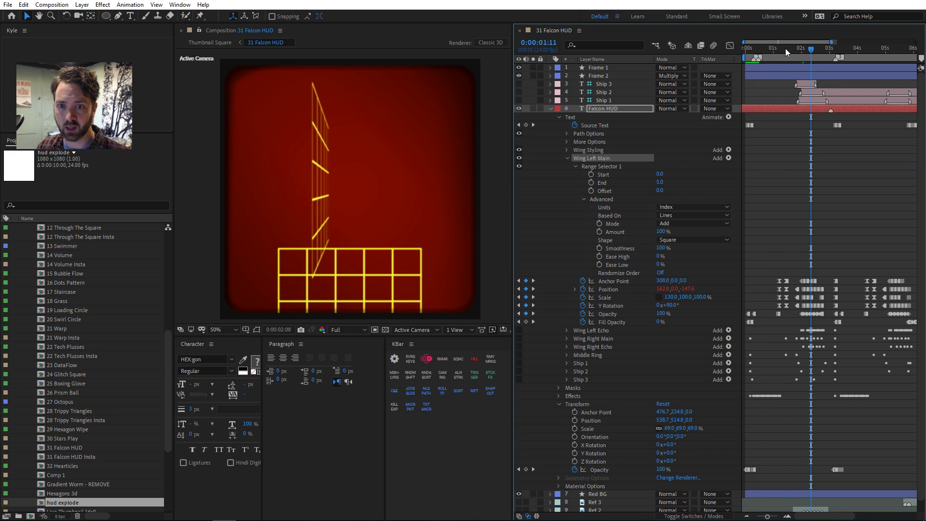
{"action": "left_click_drag", "start_coordinate": [785, 49], "coordinate": [783, 46]}
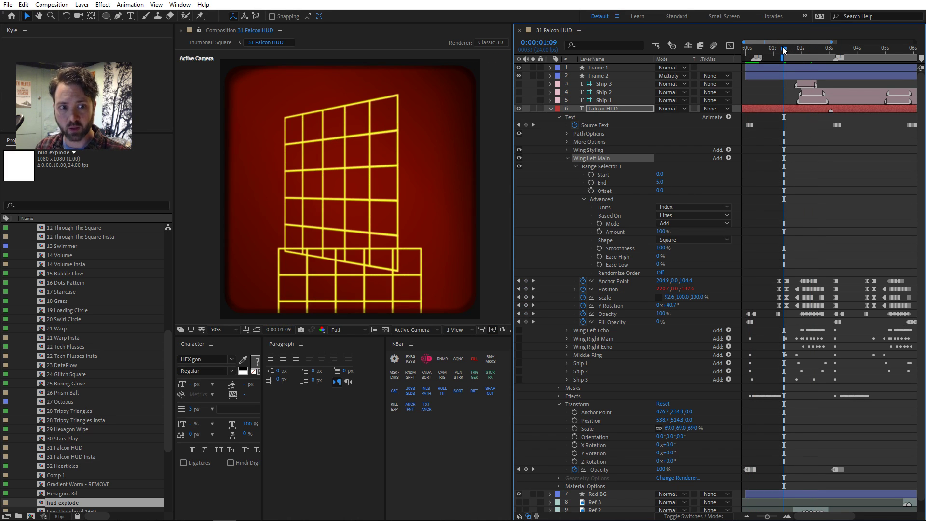
{"action": "key", "text": "space"}
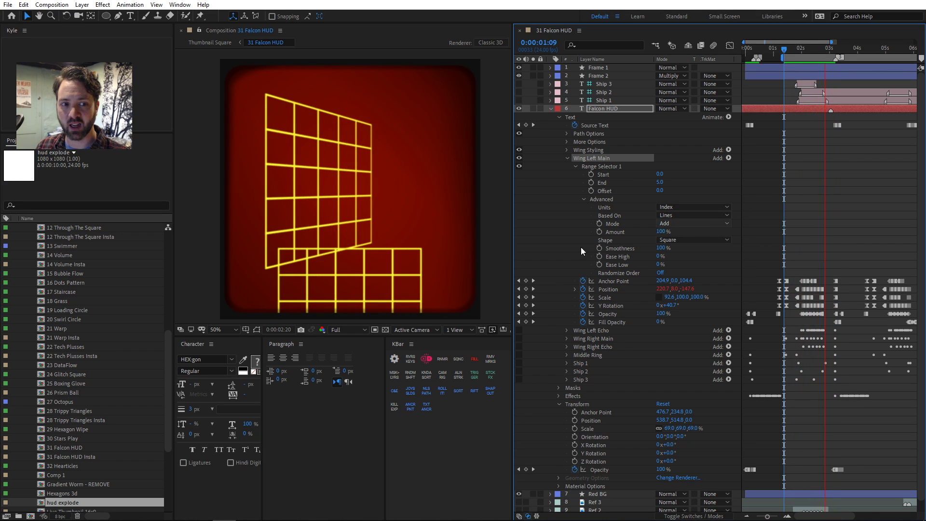
{"action": "key", "text": "space"}
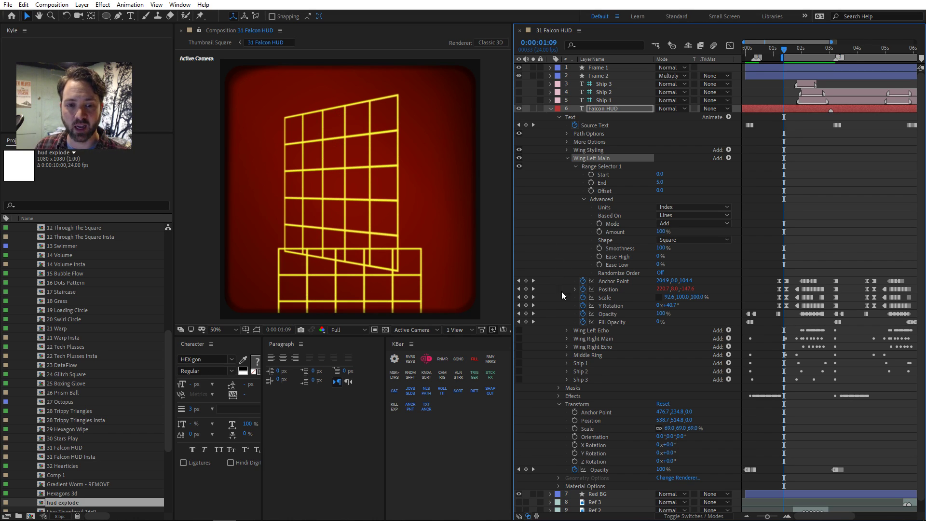
- Re-enable the Wing Left Echo animator, collapse Wing Left Main, and expand Wing Left Echo's properties
{"action": "left_click", "coordinate": [584, 332]}
{"action": "left_click", "coordinate": [589, 347], "text": "shift"}
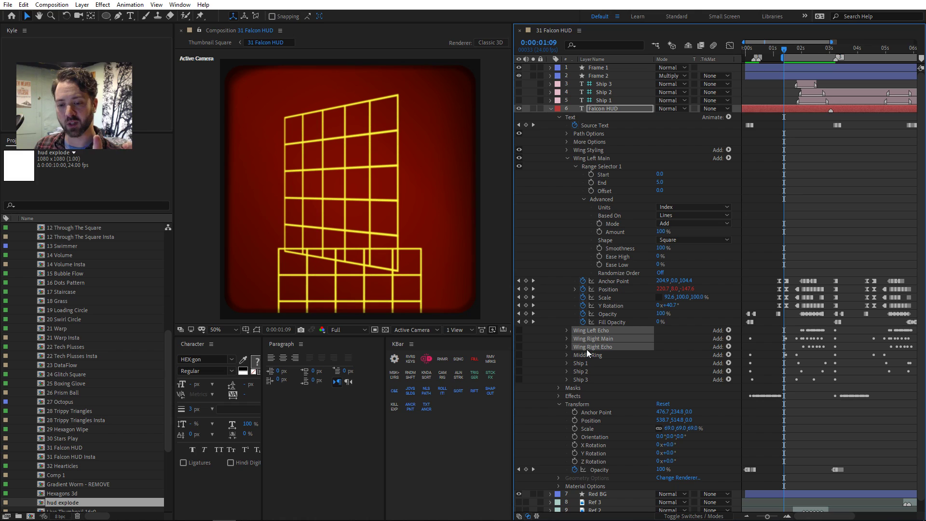
{"action": "left_click_drag", "start_coordinate": [519, 331], "coordinate": [519, 347]}
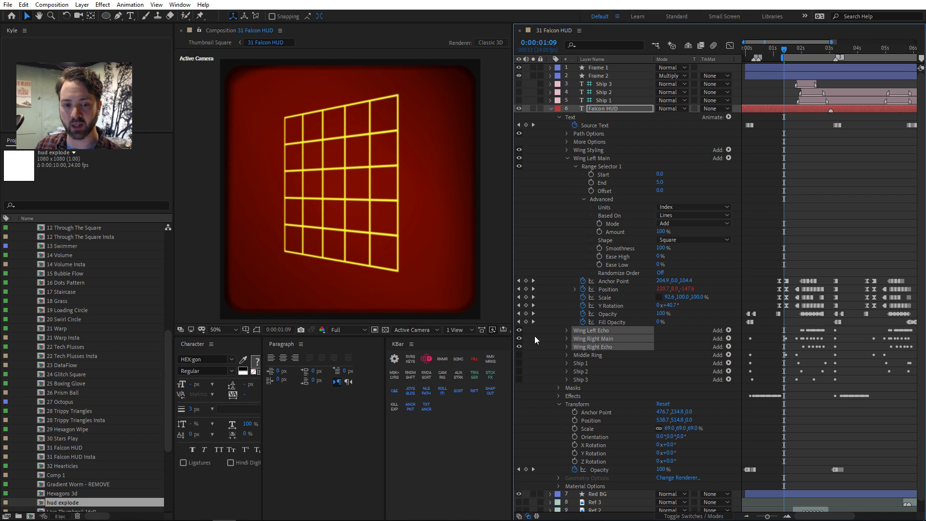
{"action": "left_click", "coordinate": [535, 258]}
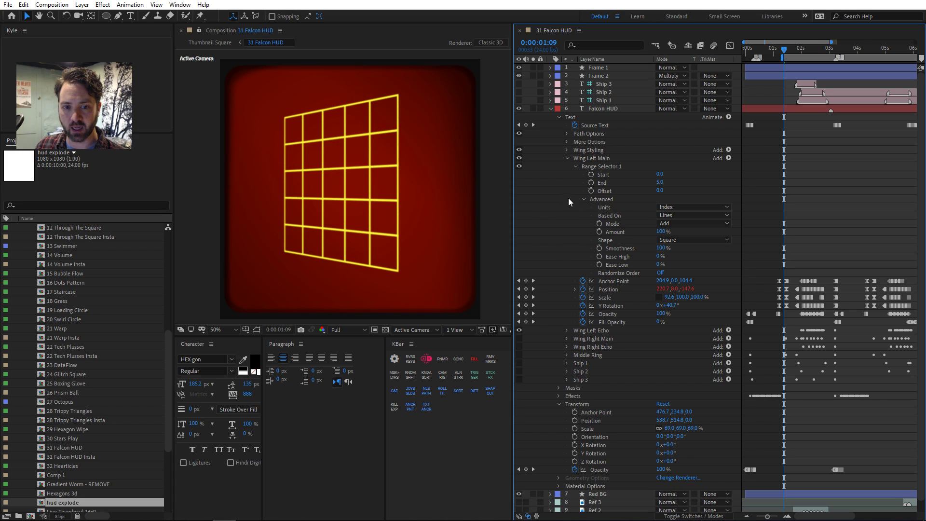
{"action": "left_click", "coordinate": [567, 158]}
{"action": "left_click", "coordinate": [567, 166]}
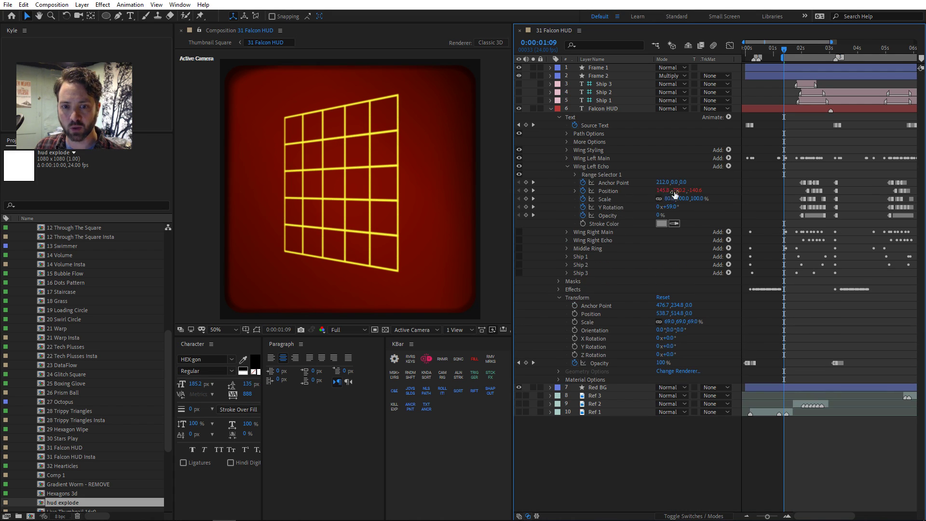
- Compare the lower grid lines with Wing Left Echo off and on at 0:00:01:23, and scrub to 0:00:02:02
{"action": "left_click", "coordinate": [799, 50]}
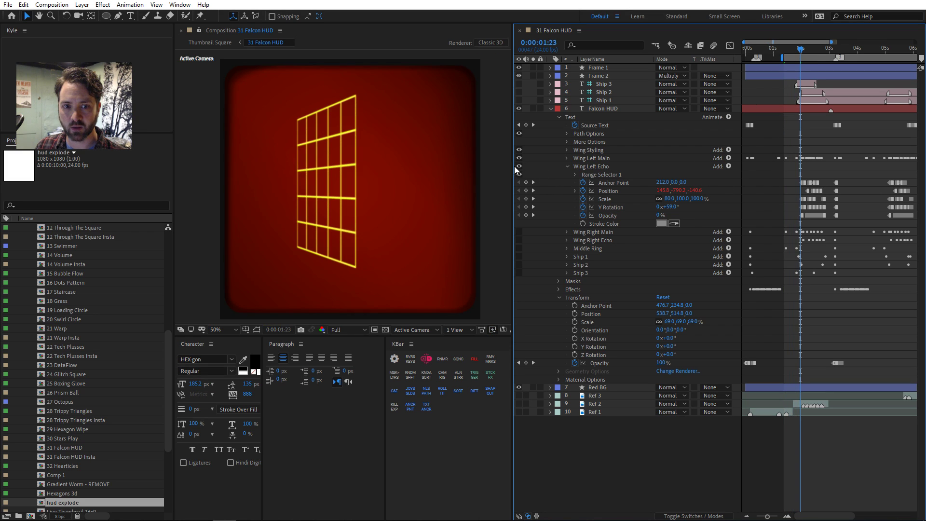
{"action": "left_click", "coordinate": [516, 166]}
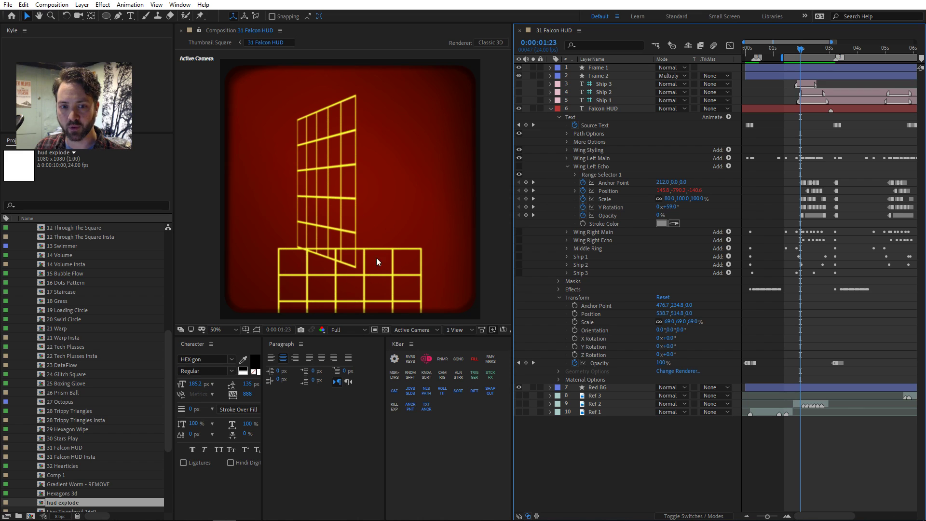
{"action": "left_click", "coordinate": [518, 166]}
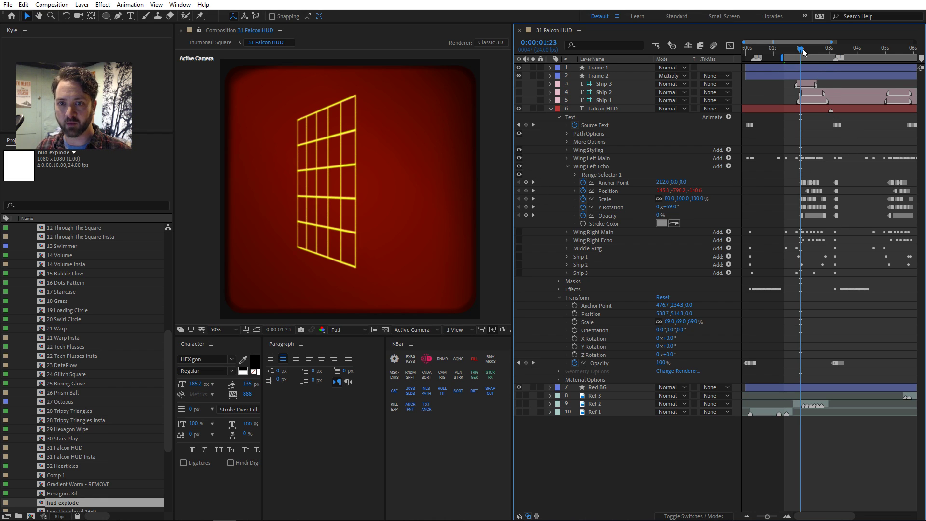
{"action": "left_click_drag", "start_coordinate": [808, 52], "coordinate": [803, 50]}
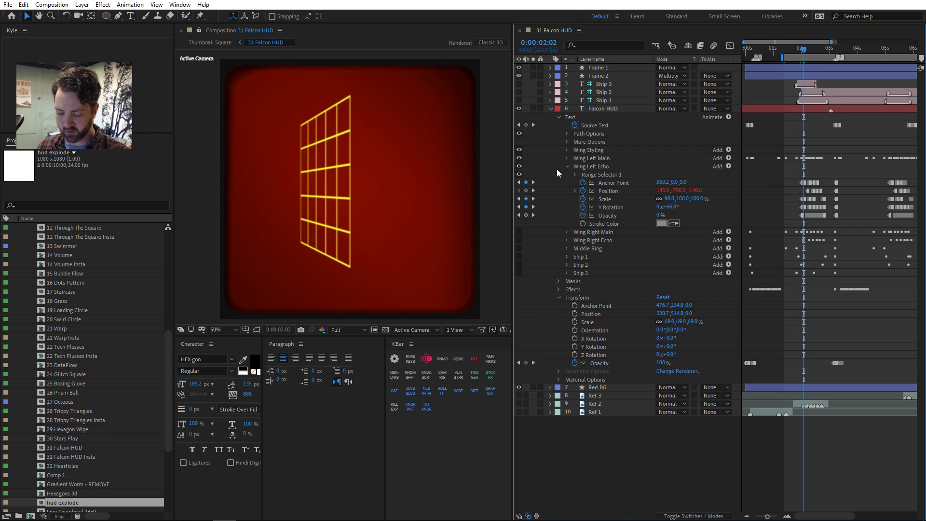
- Step frame by frame from 0:00:02:02 to about 0:00:02:10 to examine how the echo trails the left wing
{"action": "key", "text": "Page_Down"}
{"action": "key", "text": "Page_Down"}
{"action": "key", "text": "Page_Down"}
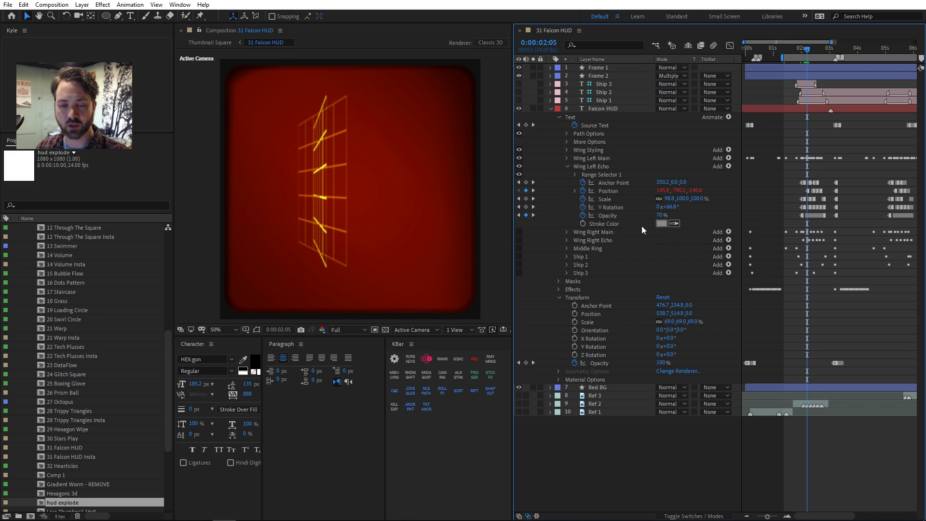
{"action": "key", "text": "Page_Down"}
{"action": "key", "text": "Page_Down"}
{"action": "key", "text": "Page_Down"}
{"action": "key", "text": "Page_Down"}
{"action": "key", "text": "Page_Down"}
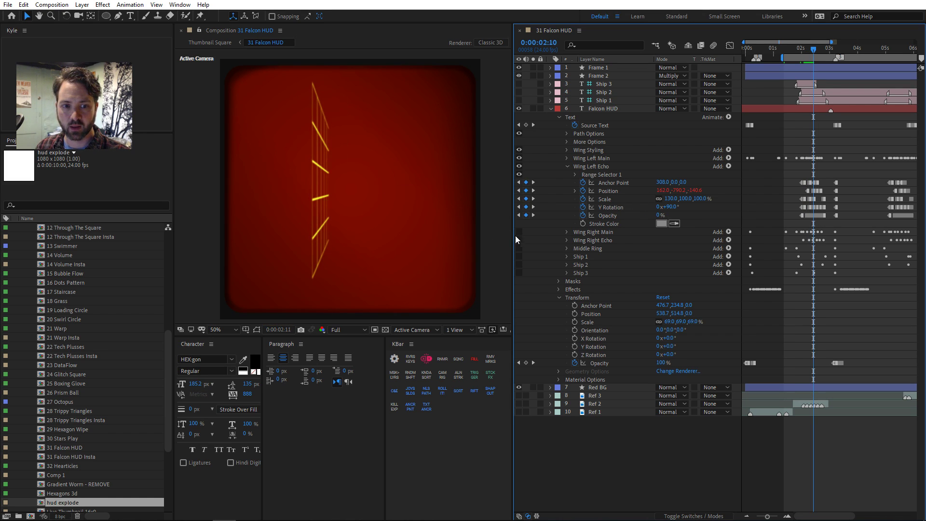
- Advance to 0:00:02:14 and re-enable the Wing Right Main and Wing Right Echo animators
{"action": "key", "text": "Page_Down"}
{"action": "key", "text": "Page_Down"}
{"action": "key", "text": "Page_Down"}
{"action": "left_click_drag", "start_coordinate": [520, 232], "coordinate": [520, 240]}
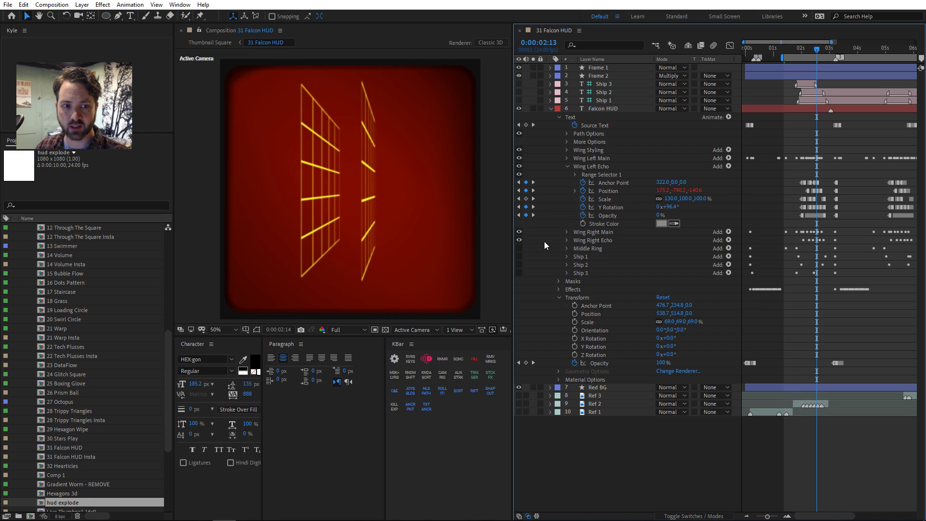
{"action": "key", "text": "Page_Down"}
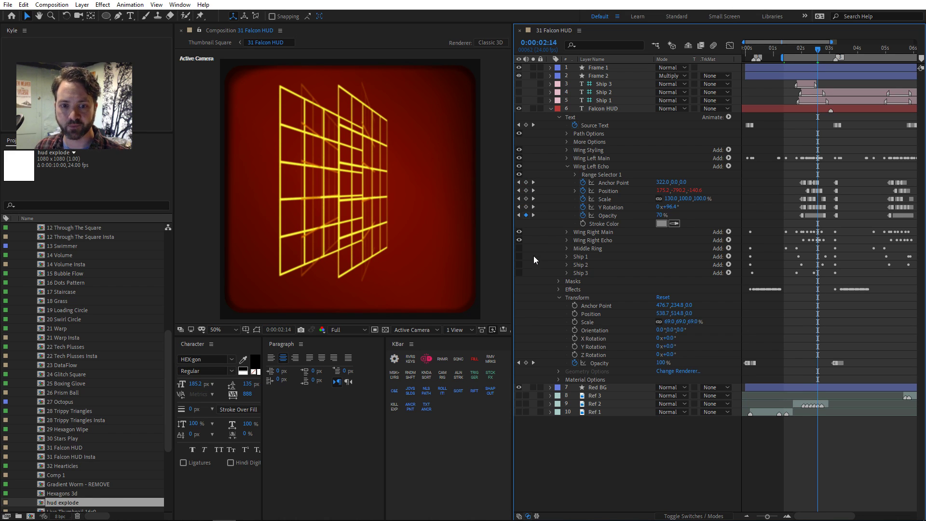
- Expand the Middle Ring animator and examine the solid circle glyph below the grid in the hud explode composition
{"action": "left_click", "coordinate": [580, 248]}
{"action": "left_click", "coordinate": [567, 248]}
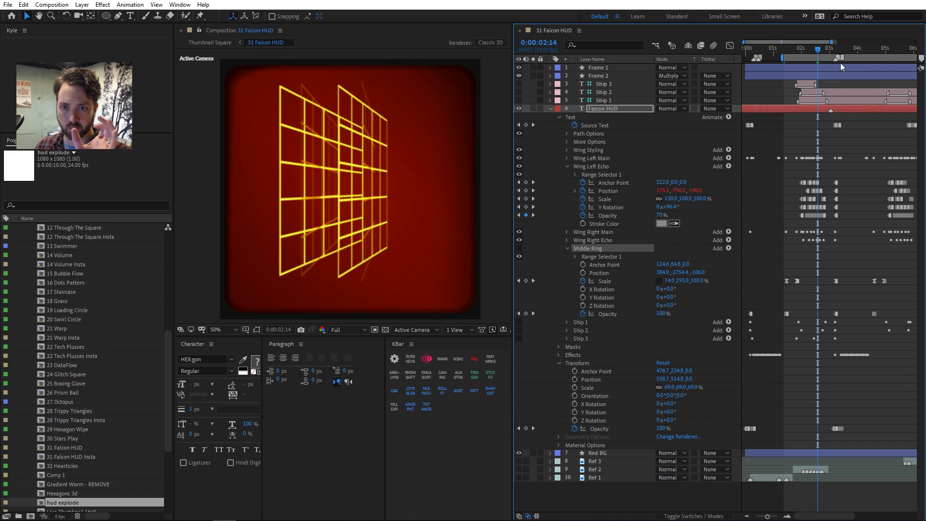
{"action": "scroll", "coordinate": [63, 434], "scroll_direction": "down", "scroll_amount": 3}
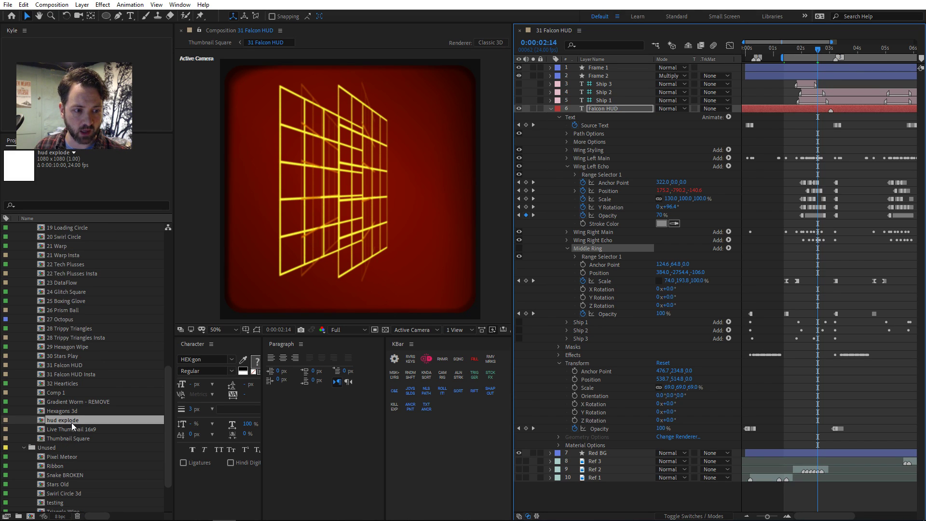
{"action": "double_click", "coordinate": [72, 421]}
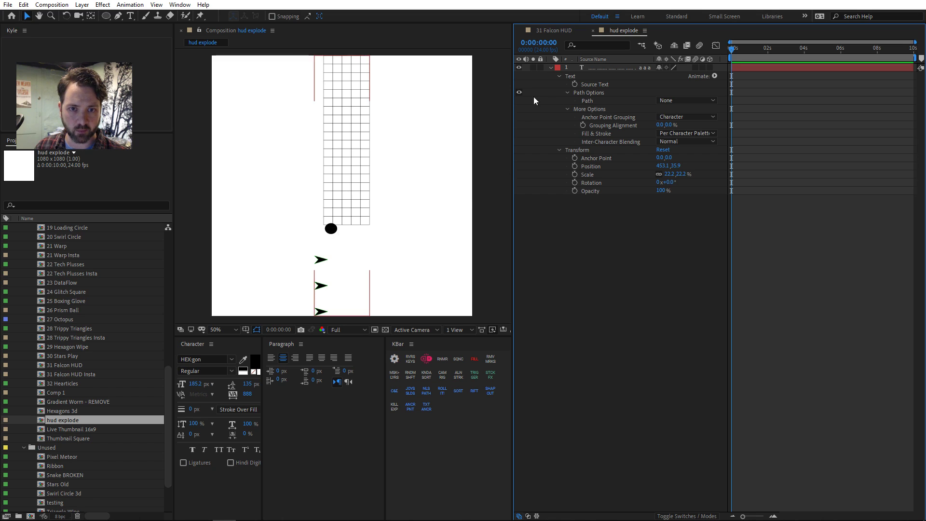
{"action": "scroll", "coordinate": [363, 232], "scroll_direction": "up", "scroll_amount": 4}
{"action": "left_click_drag", "start_coordinate": [350, 274], "coordinate": [394, 174]}
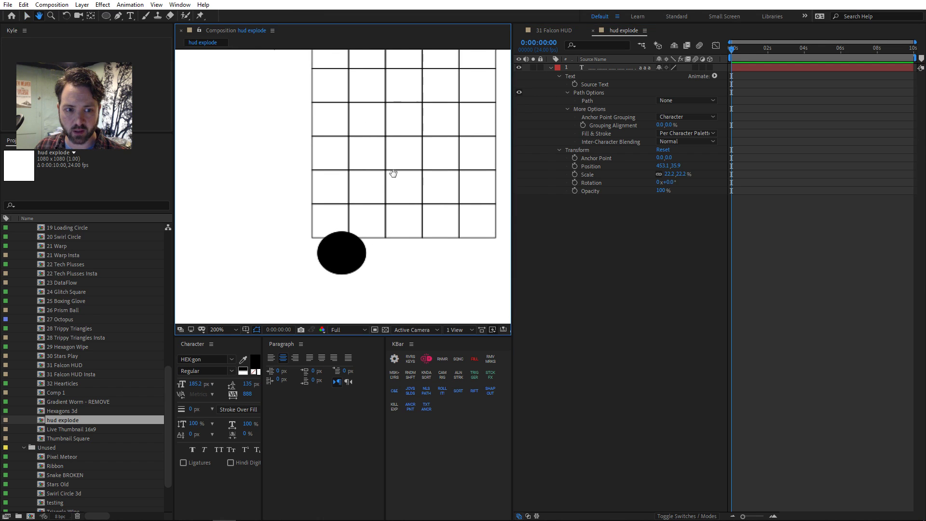
- Return to the 31 Falcon HUD composition and show the Ref 2 reference layer soloed for comparison
{"action": "left_click", "coordinate": [564, 29]}
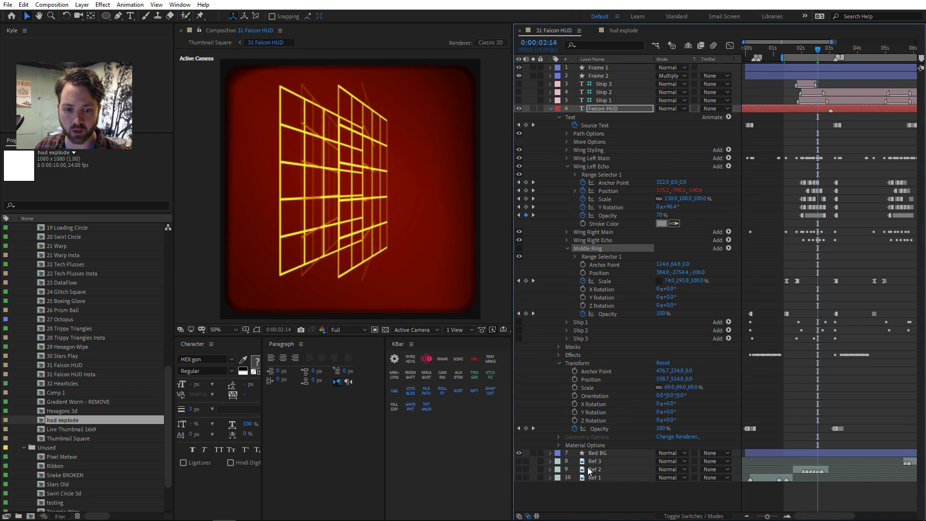
{"action": "left_click", "coordinate": [524, 469]}
{"action": "left_click", "coordinate": [533, 470]}
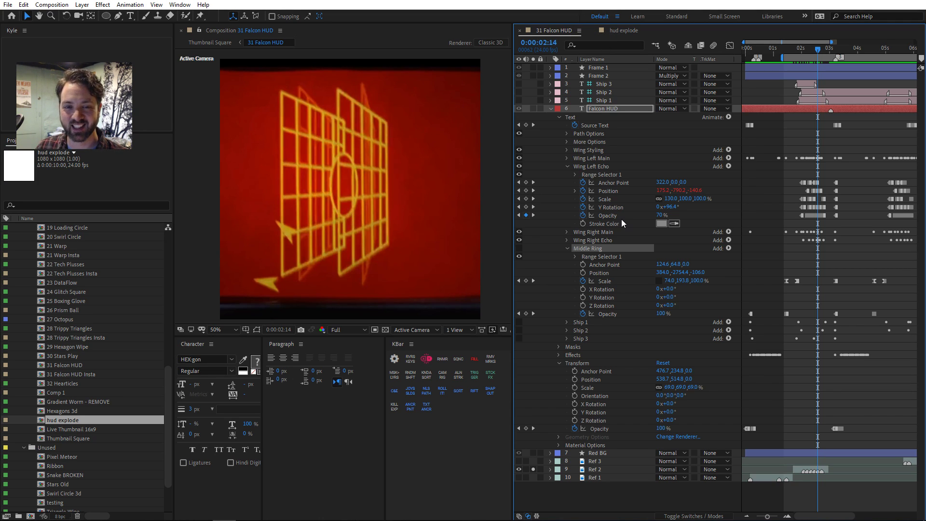
- Expand the Falcon HUD layer's Effects, open its effect controls, and disable the Set Matte effect
{"action": "left_click", "coordinate": [559, 355]}
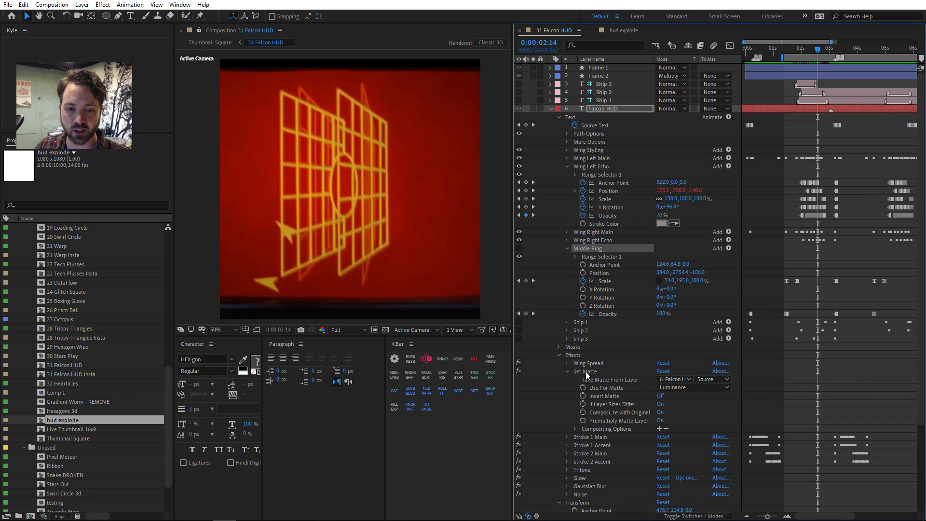
{"action": "left_click", "coordinate": [585, 371]}
{"action": "key", "text": "F3"}
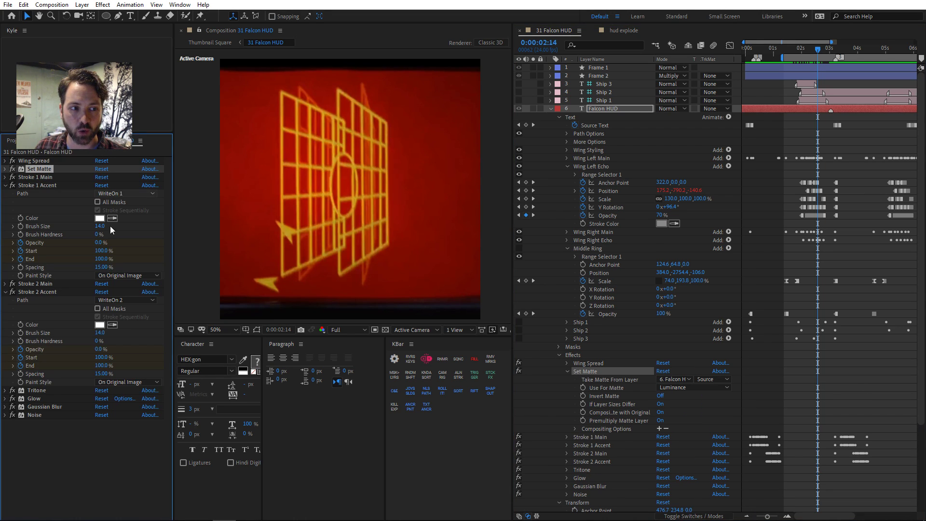
{"action": "left_click", "coordinate": [13, 169]}
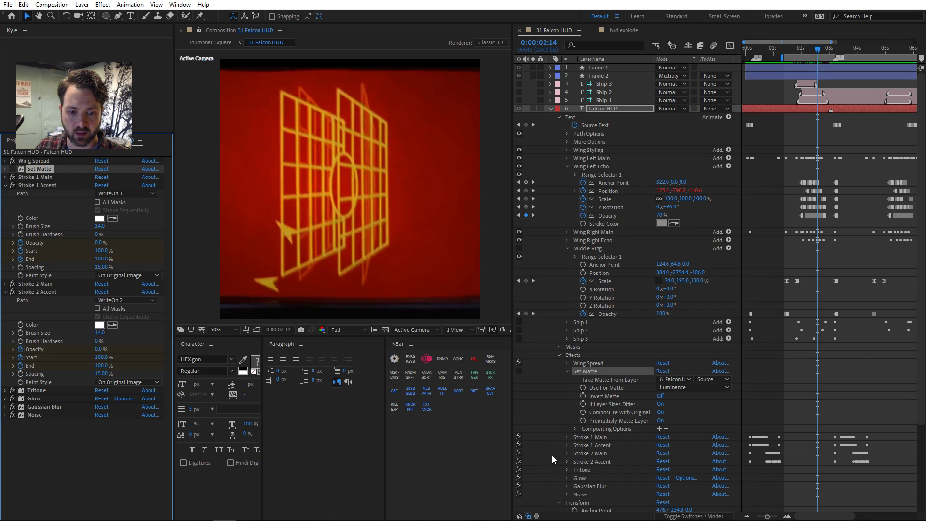
- Turn off the Ref 2 reference layer and re-enable the Middle Ring animator
{"action": "scroll", "coordinate": [545, 473], "scroll_direction": "down", "scroll_amount": 5}
{"action": "left_click", "coordinate": [520, 500]}
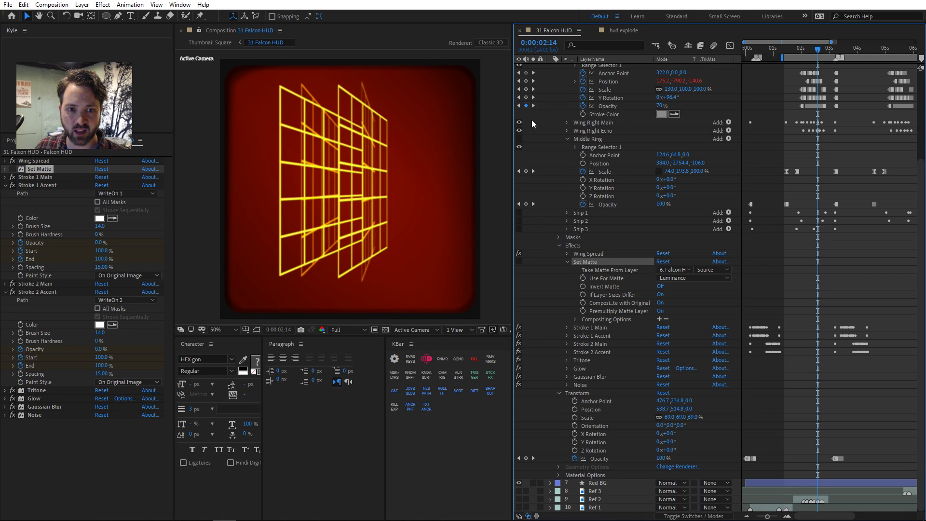
{"action": "left_click", "coordinate": [519, 139]}
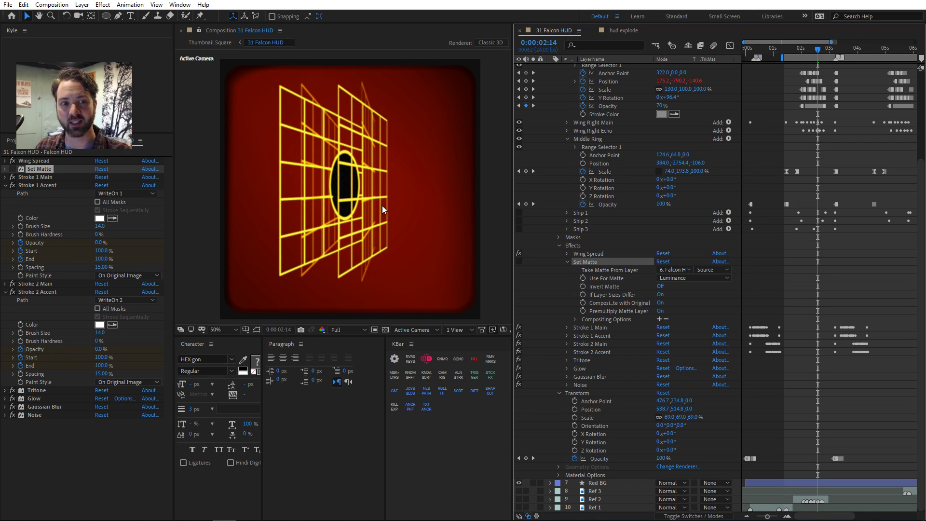
- Disable Tritone, Glow, Gaussian Blur and Noise, and compare the ring with Set Matte off and on, leaving it enabled
{"action": "left_click", "coordinate": [12, 170]}
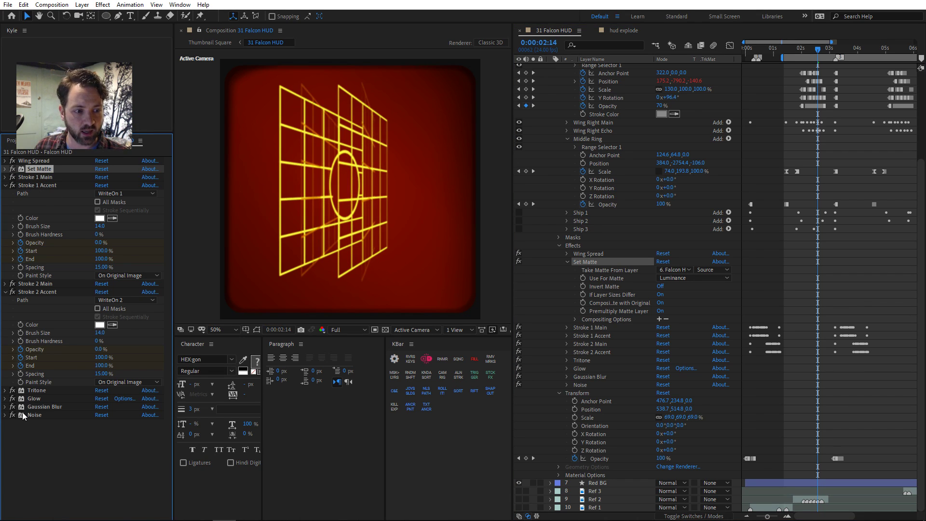
{"action": "left_click_drag", "start_coordinate": [12, 390], "coordinate": [12, 407]}
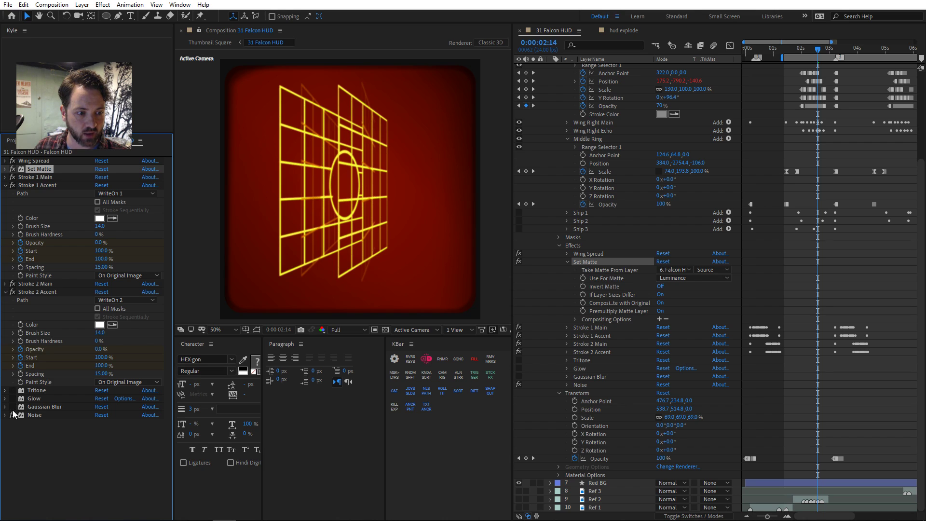
{"action": "left_click", "coordinate": [13, 415]}
{"action": "left_click", "coordinate": [12, 169]}
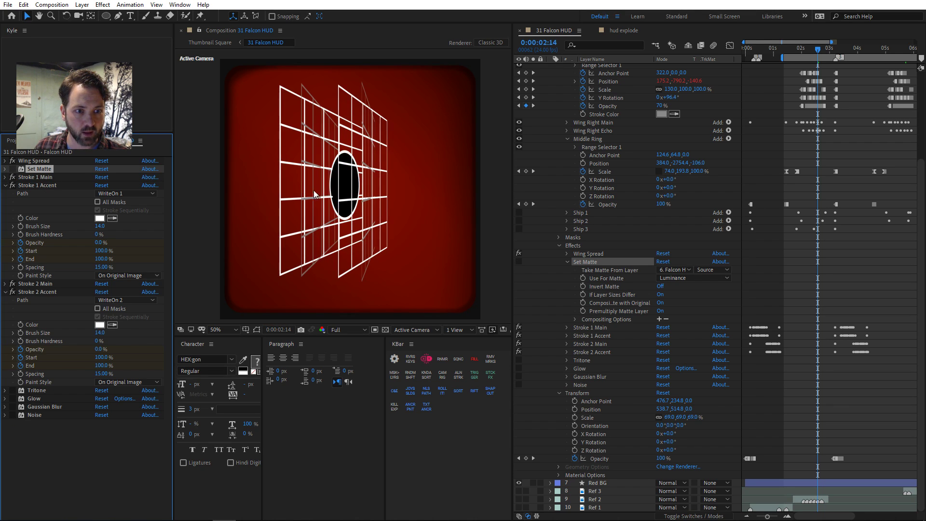
{"action": "left_click", "coordinate": [12, 169]}
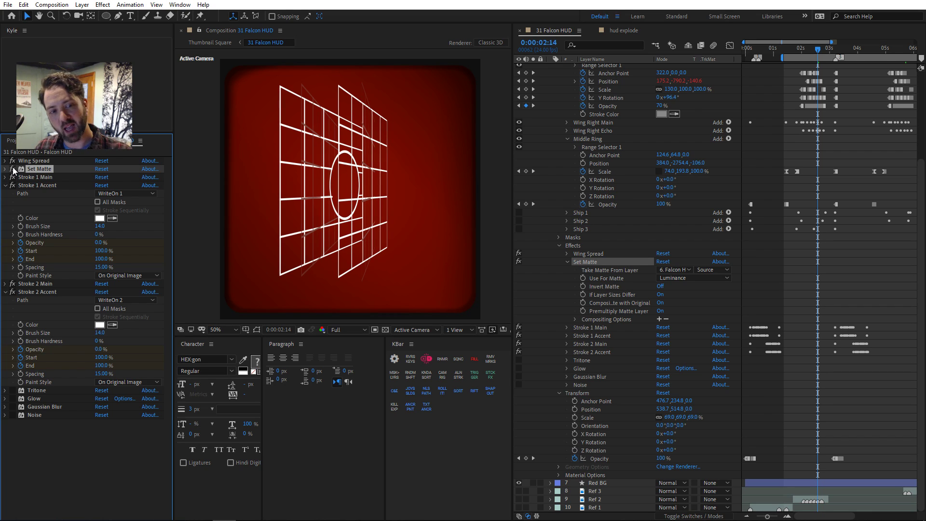
- Re-enable the Tritone, Glow, Gaussian Blur and Noise effects on the Falcon HUD layer
{"action": "left_click", "coordinate": [12, 391]}
{"action": "left_click", "coordinate": [13, 398]}
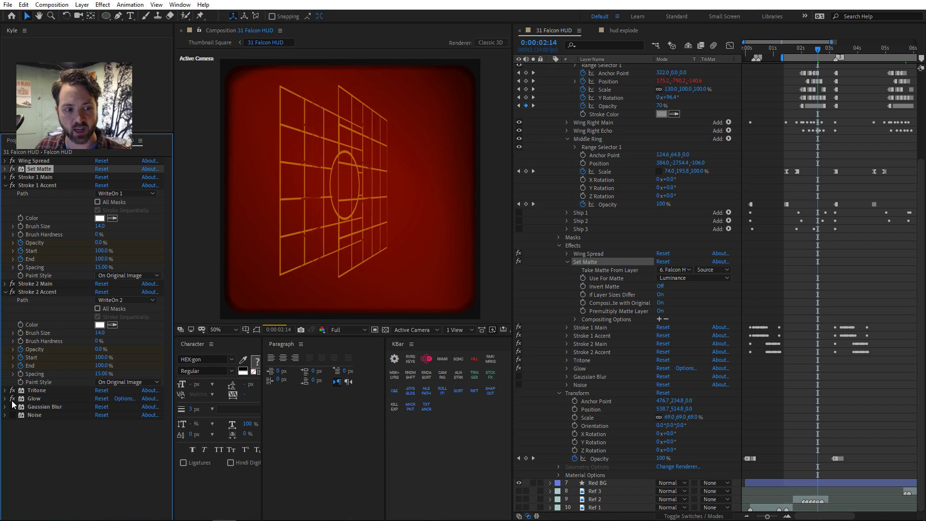
{"action": "left_click", "coordinate": [12, 407]}
{"action": "left_click", "coordinate": [12, 415]}
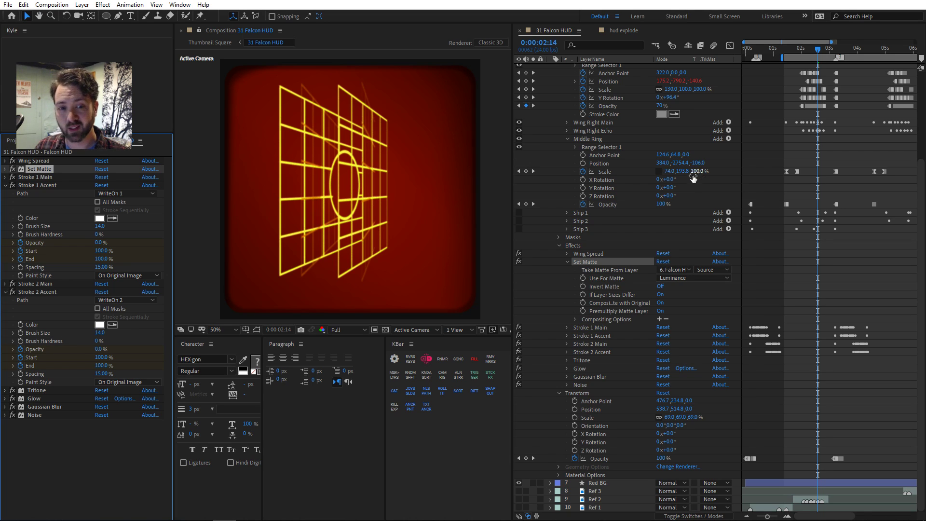
- Turn on the Ship 1 animator in the Falcon HUD layer, and solo the separate Ship 1 text layer briefly for comparison
{"action": "left_click", "coordinate": [579, 213]}
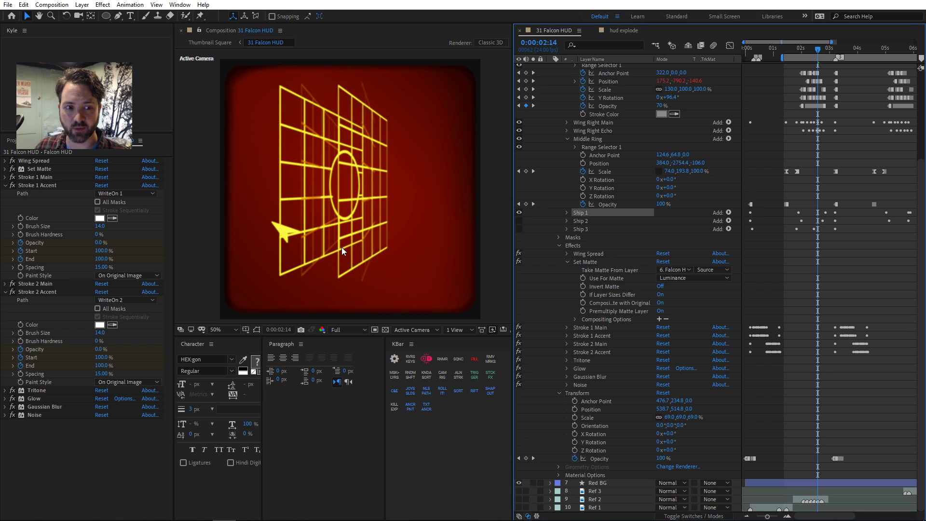
{"action": "scroll", "coordinate": [723, 195], "scroll_direction": "up", "scroll_amount": 5}
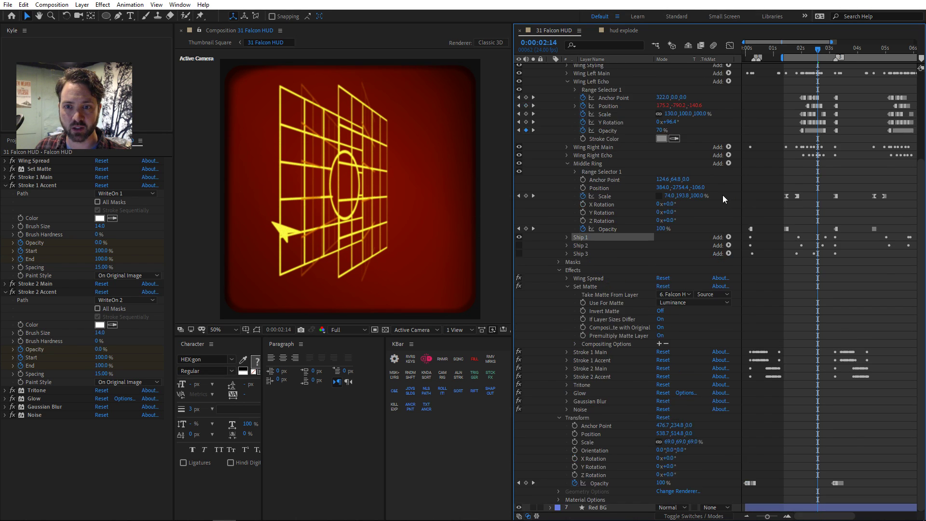
{"action": "left_click", "coordinate": [621, 101]}
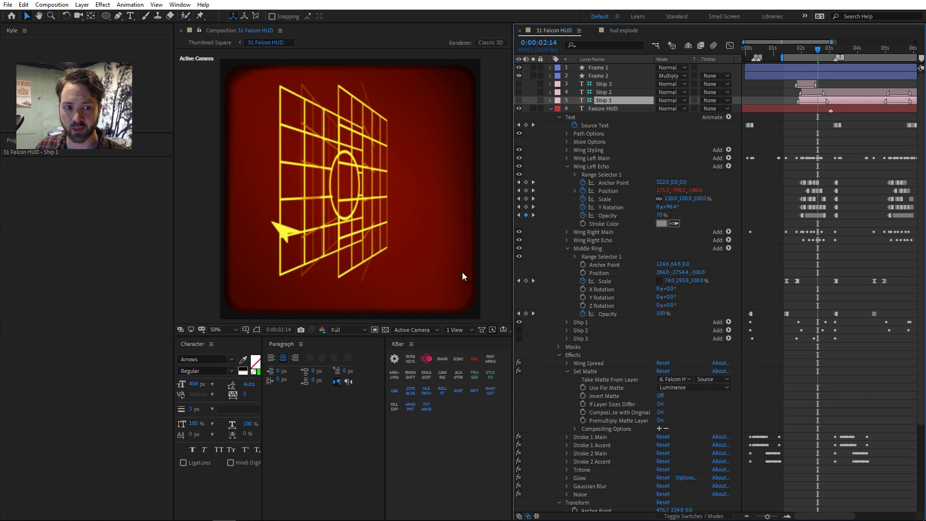
{"action": "left_click", "coordinate": [533, 100]}
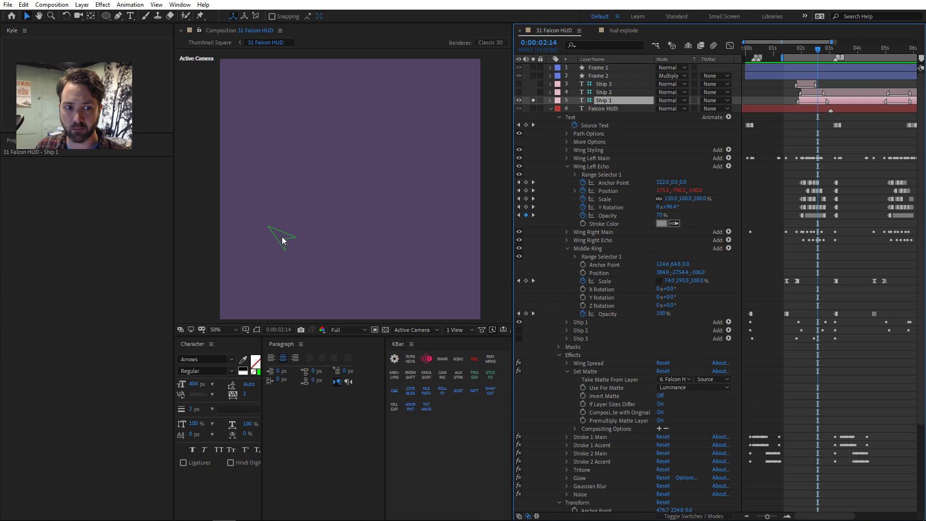
{"action": "left_click", "coordinate": [533, 100]}
- Expand the Ship 1 animator and review its Position, Scale and rotation properties, then select the Falcon HUD layer
{"action": "scroll", "coordinate": [557, 302], "scroll_direction": "down", "scroll_amount": 4}
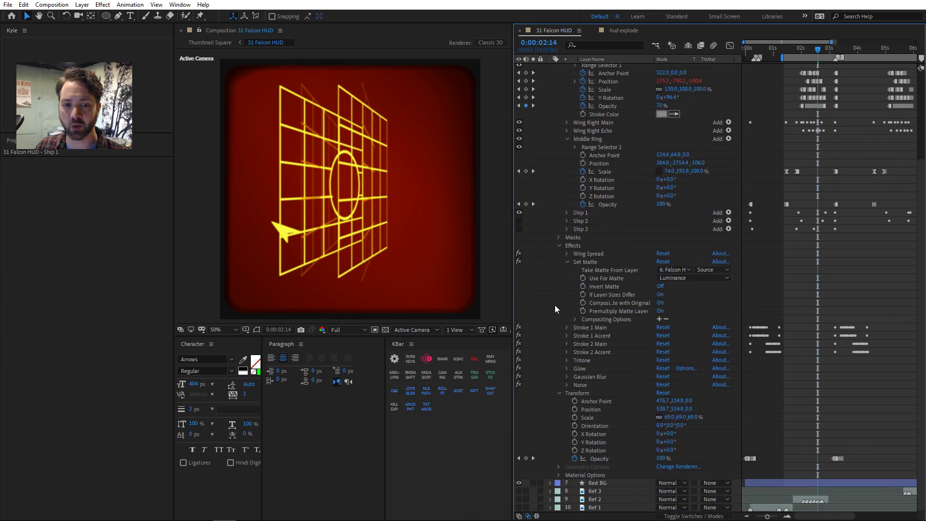
{"action": "left_click", "coordinate": [567, 213]}
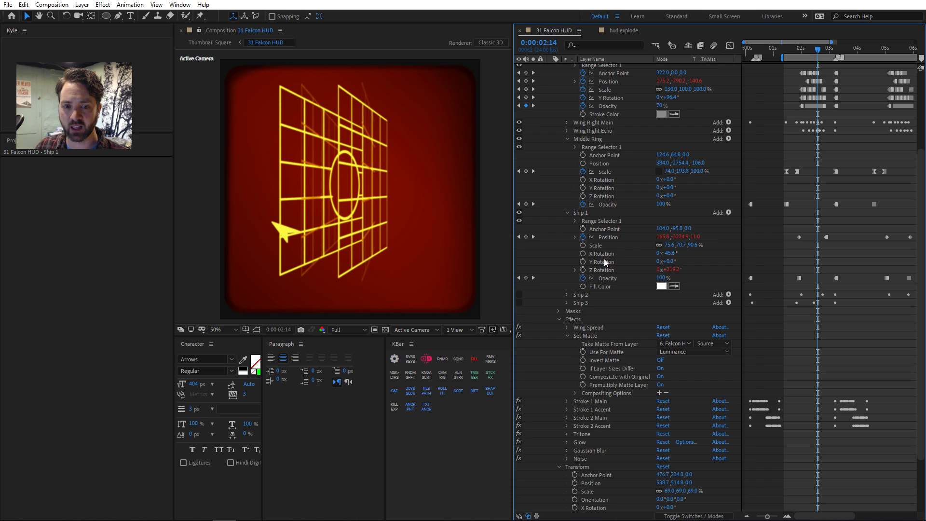
{"action": "left_click", "coordinate": [614, 237]}
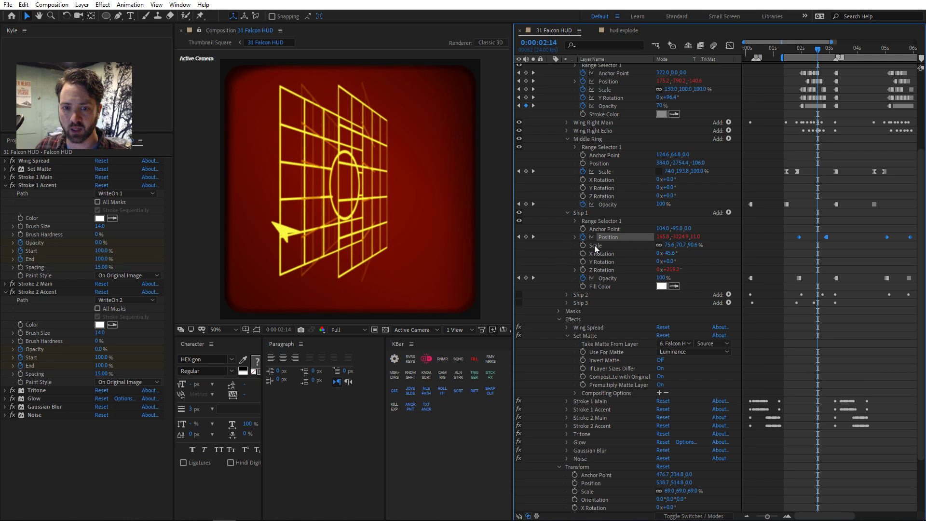
{"action": "left_click", "coordinate": [558, 253]}
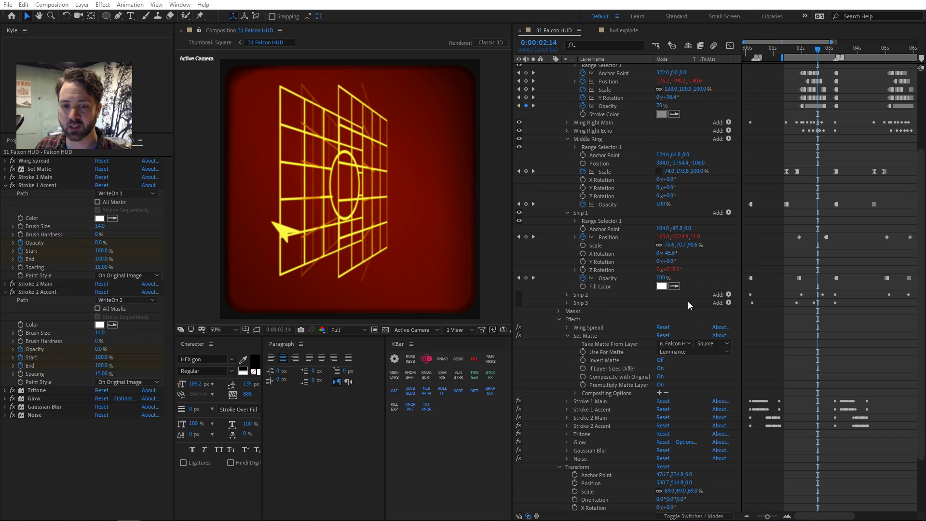
{"action": "scroll", "coordinate": [639, 171], "scroll_direction": "up", "scroll_amount": 2}
{"action": "scroll", "coordinate": [623, 135], "scroll_direction": "up", "scroll_amount": 5}
{"action": "left_click", "coordinate": [609, 108]}
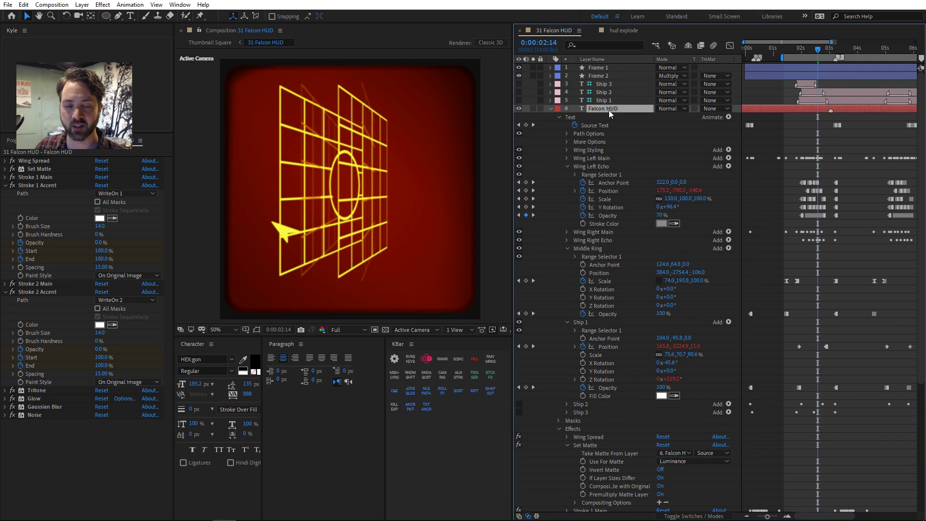
{"action": "scroll", "coordinate": [550, 337], "scroll_direction": "down", "scroll_amount": 3}
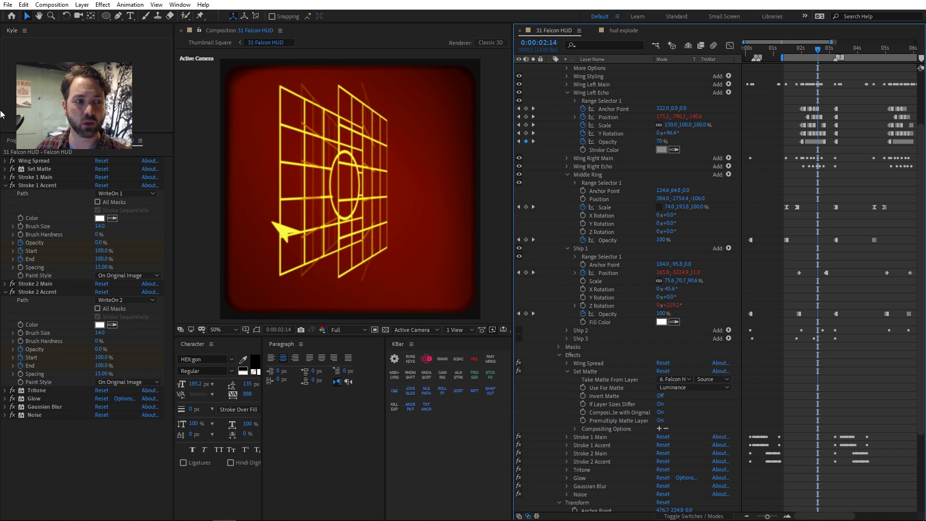
- Return to the project's composition list and open the 00 Textperiment Title composition
{"action": "left_click", "coordinate": [11, 140]}
{"action": "scroll", "coordinate": [72, 294], "scroll_direction": "up", "scroll_amount": 10}
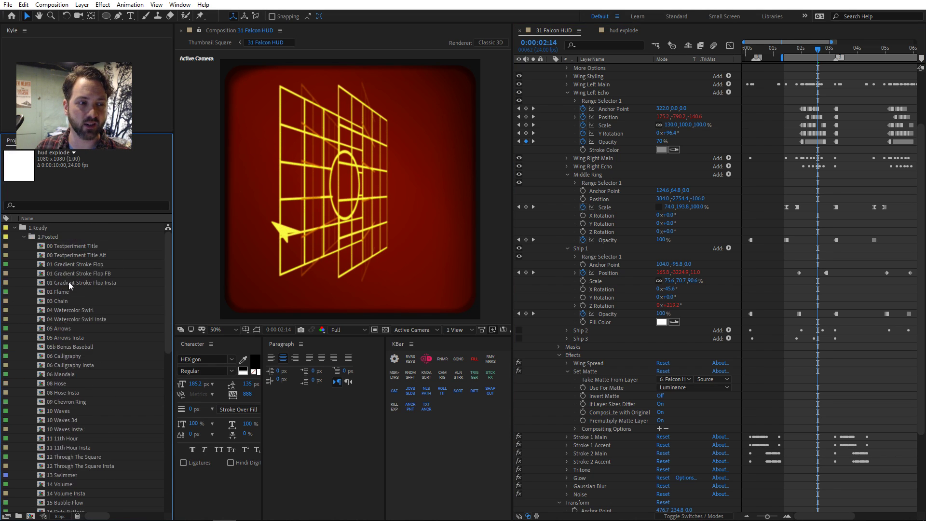
{"action": "double_click", "coordinate": [64, 246]}
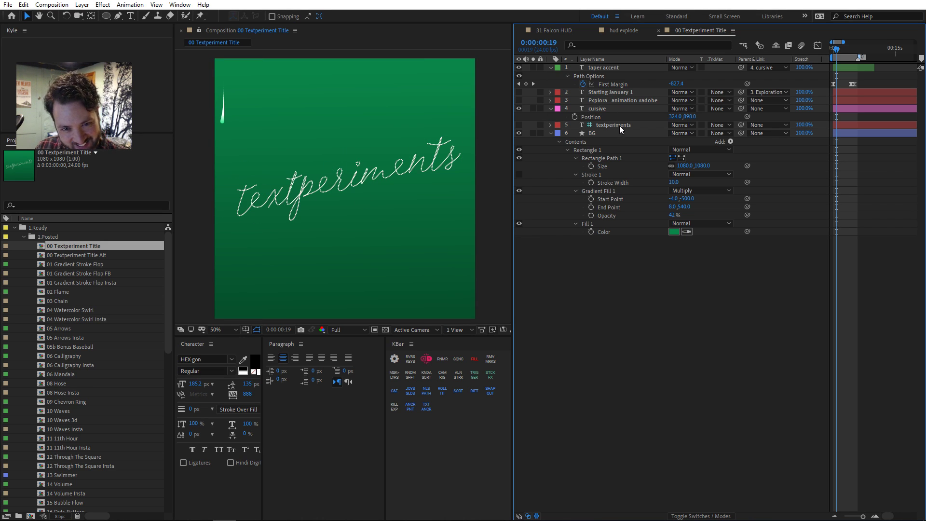
- Select the cursive text layer and examine its lettering path close up in a maximized viewer, then restore the layout and deselect the layer
{"action": "left_click", "coordinate": [610, 108]}
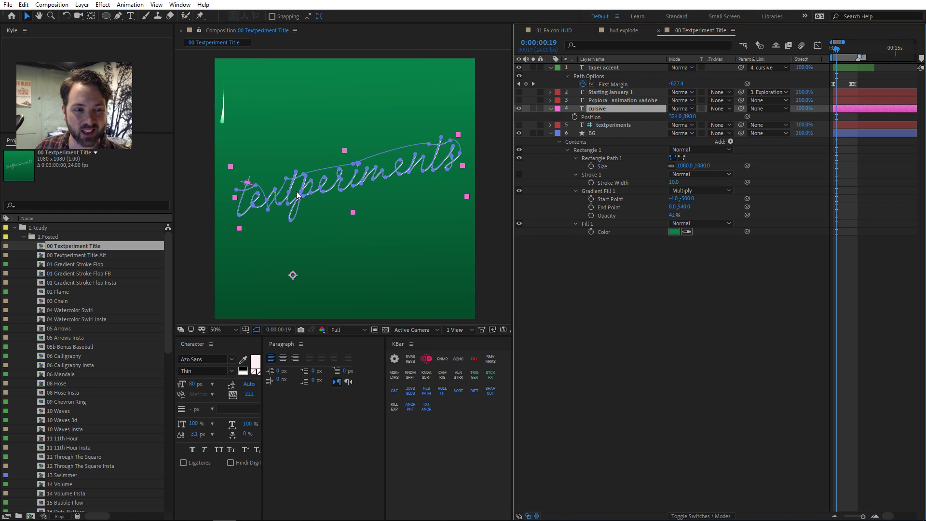
{"action": "scroll", "coordinate": [325, 206], "scroll_direction": "up", "scroll_amount": 2}
{"action": "key", "text": "grave"}
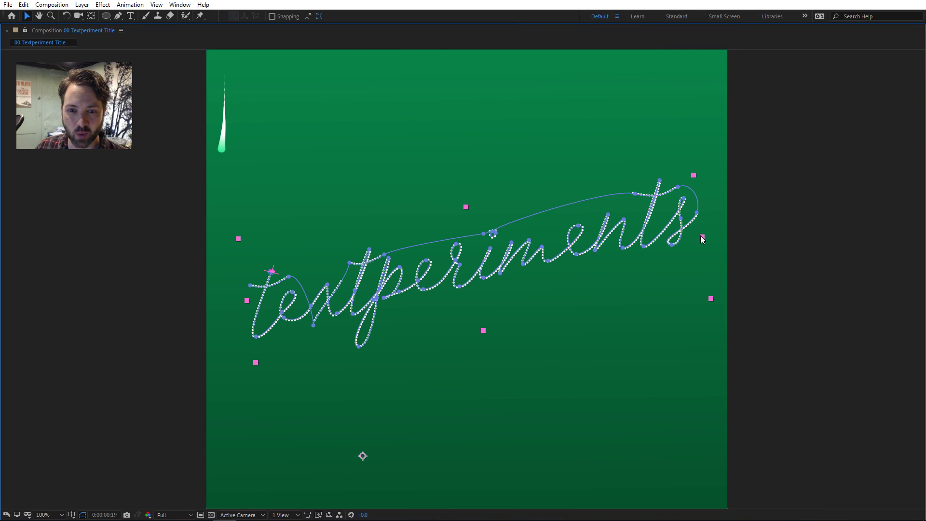
{"action": "scroll", "coordinate": [702, 241], "scroll_direction": "up", "scroll_amount": 1}
{"action": "left_click_drag", "start_coordinate": [754, 252], "coordinate": [552, 297]}
{"action": "key", "text": "v"}
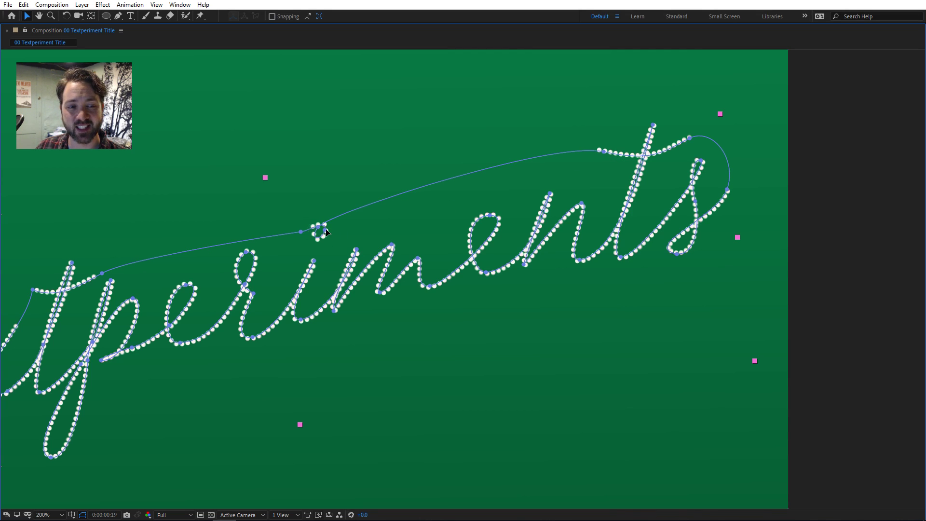
{"action": "scroll", "coordinate": [391, 255], "scroll_direction": "down", "scroll_amount": 3}
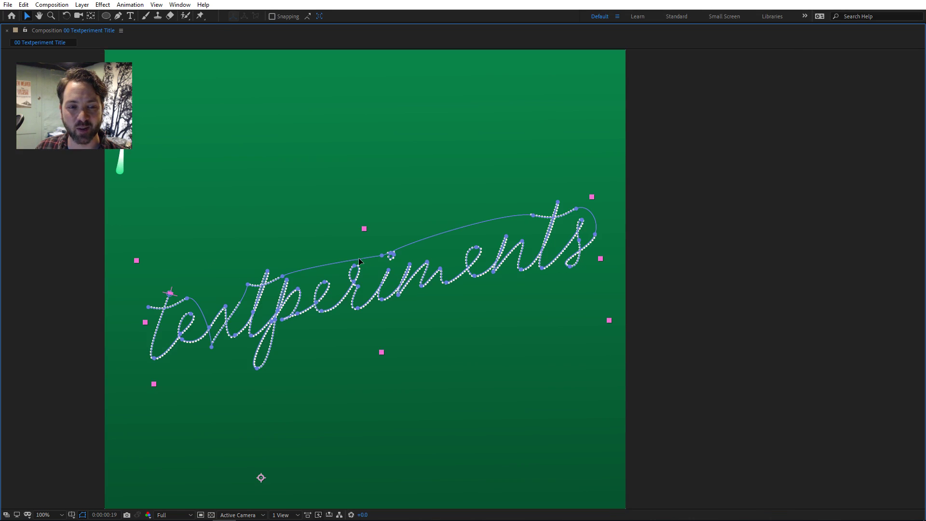
{"action": "key", "text": "grave"}
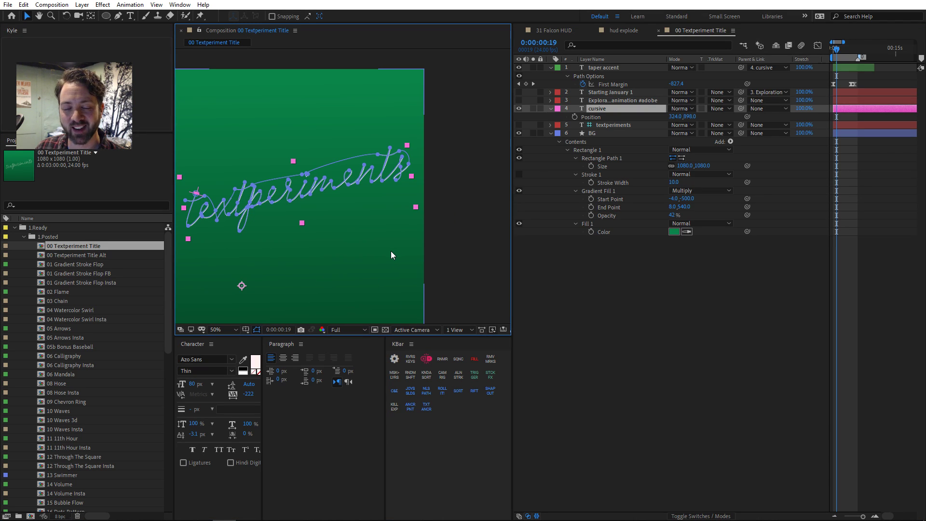
{"action": "key", "text": "h"}
{"action": "left_click_drag", "start_coordinate": [411, 260], "coordinate": [456, 247]}
{"action": "key", "text": "v"}
{"action": "left_click", "coordinate": [600, 306]}
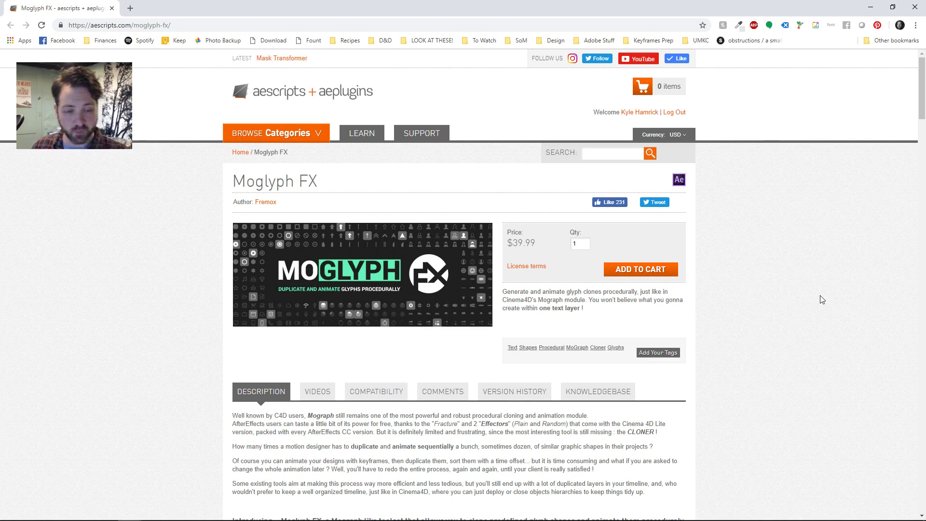
- Look through the Moglyph FX product page in the browser down to its glyph font previews, return to the start and close it
{"action": "scroll", "coordinate": [820, 299], "scroll_direction": "down", "scroll_amount": 16}
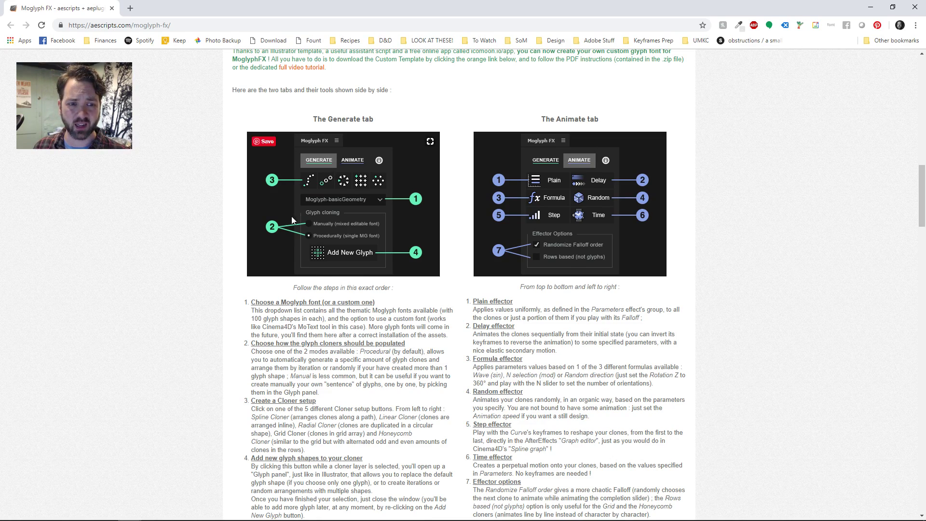
{"action": "scroll", "coordinate": [291, 216], "scroll_direction": "down", "scroll_amount": 6}
{"action": "scroll", "coordinate": [391, 239], "scroll_direction": "down", "scroll_amount": 15}
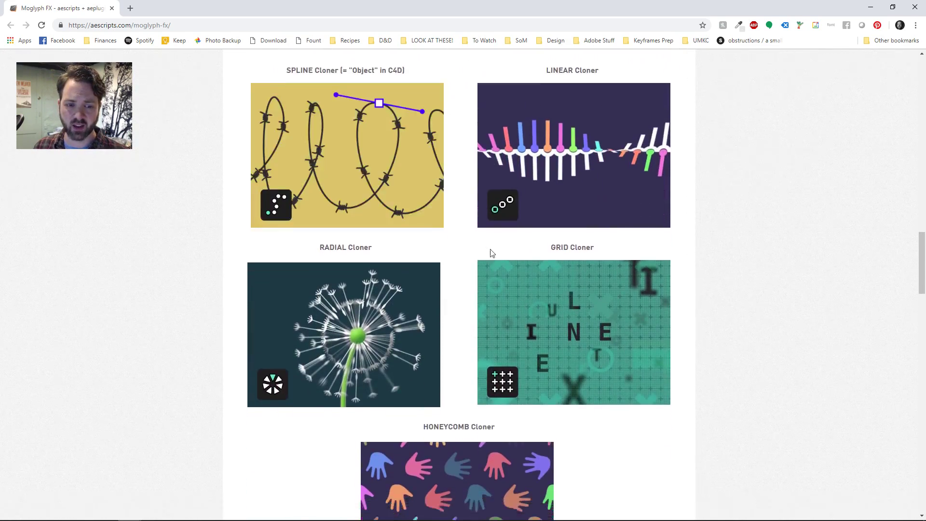
{"action": "scroll", "coordinate": [400, 265], "scroll_direction": "down", "scroll_amount": 10}
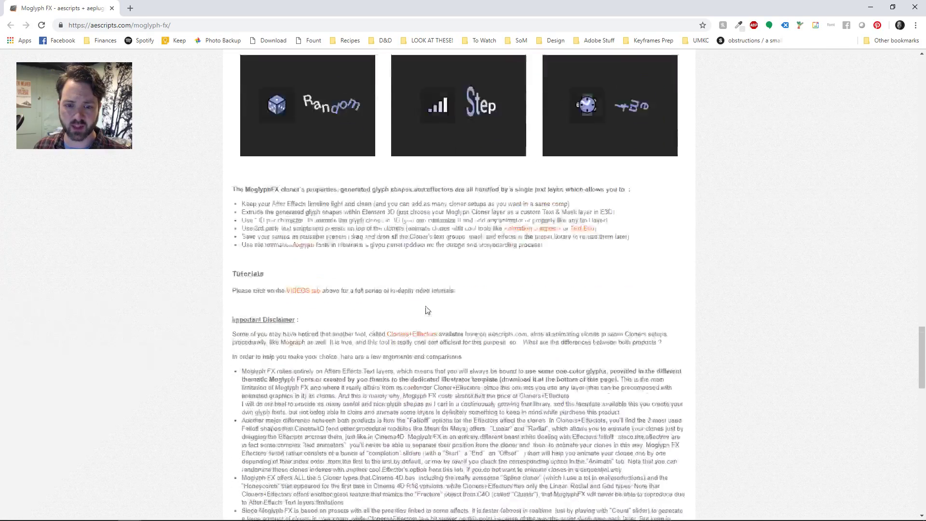
{"action": "scroll", "coordinate": [426, 314], "scroll_direction": "down", "scroll_amount": 10}
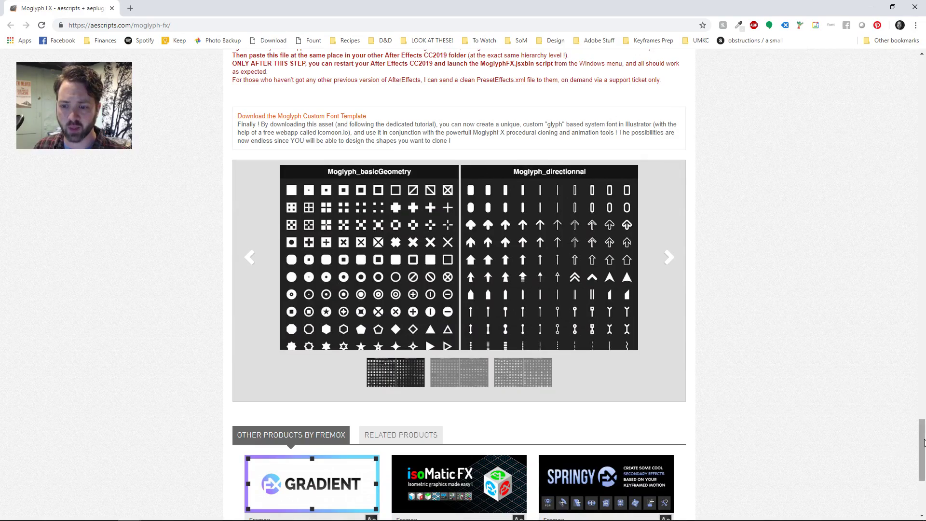
{"action": "left_click_drag", "start_coordinate": [922, 440], "coordinate": [921, 78]}
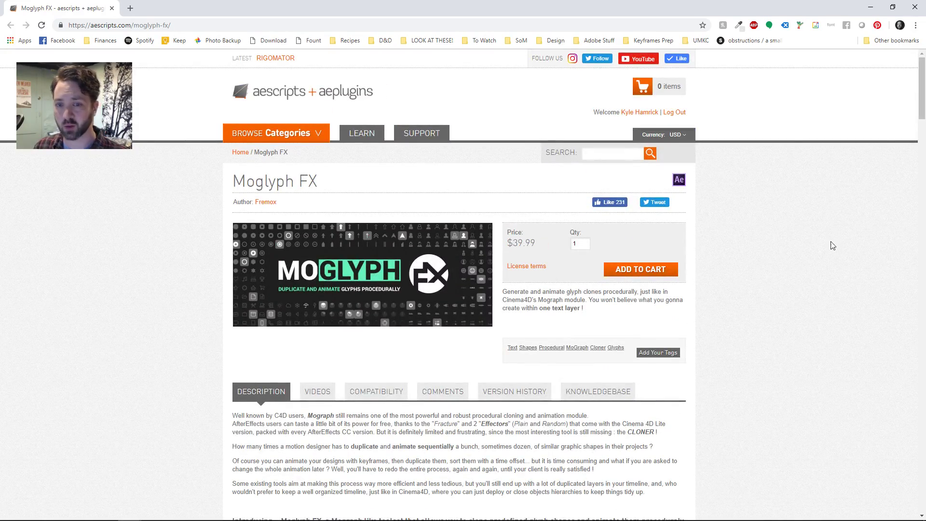
{"action": "left_click", "coordinate": [918, 9]}
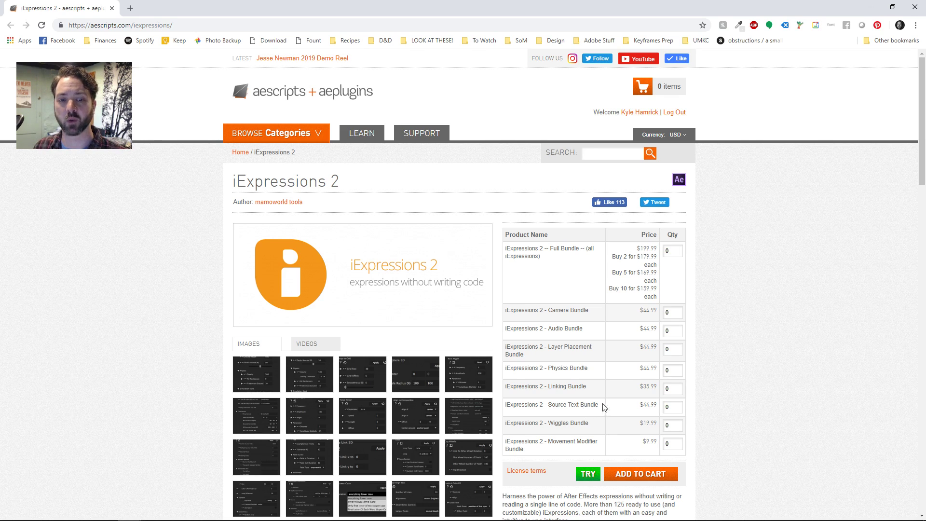
- Close the iExpressions 2 page, then maximize the Type Array page's window and look it over
{"action": "left_click", "coordinate": [915, 7]}
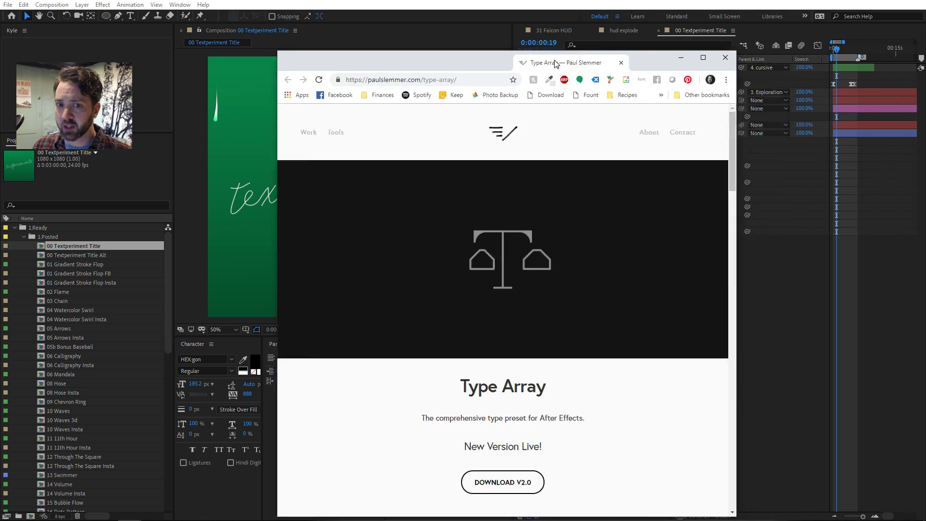
{"action": "double_click", "coordinate": [523, 62]}
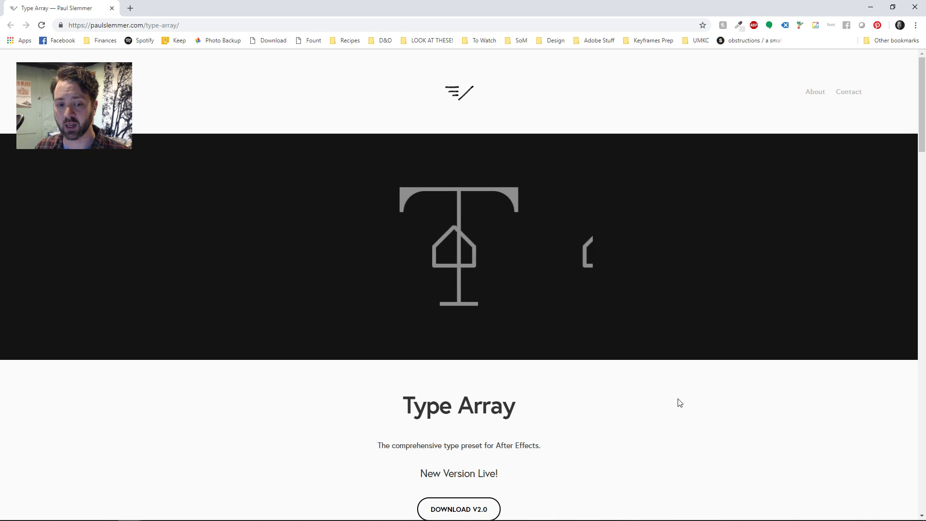
{"action": "scroll", "coordinate": [691, 384], "scroll_direction": "down", "scroll_amount": 2}
- Switch to the browser window showing the Creatively Using Text Animators in After Effects video and rewind it to the start
{"action": "key", "text": "alt+Tab"}
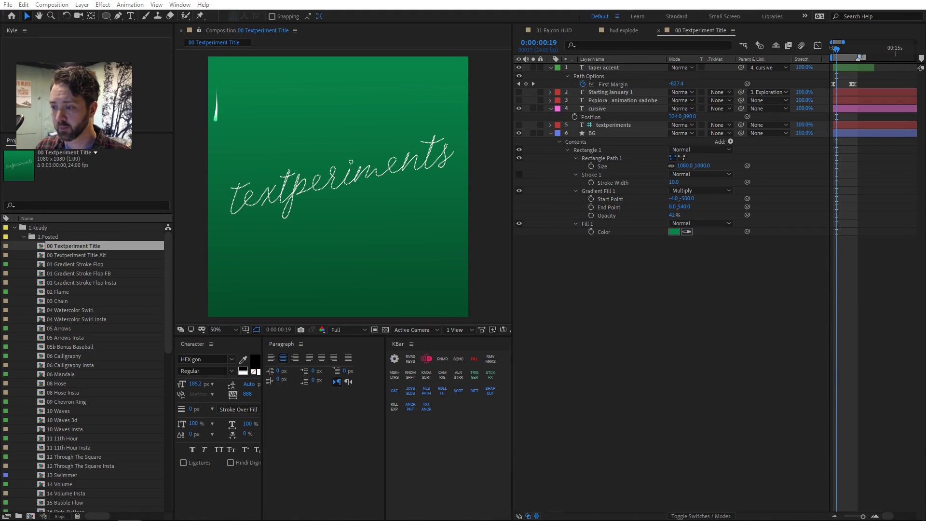
{"action": "key", "text": "alt+Tab"}
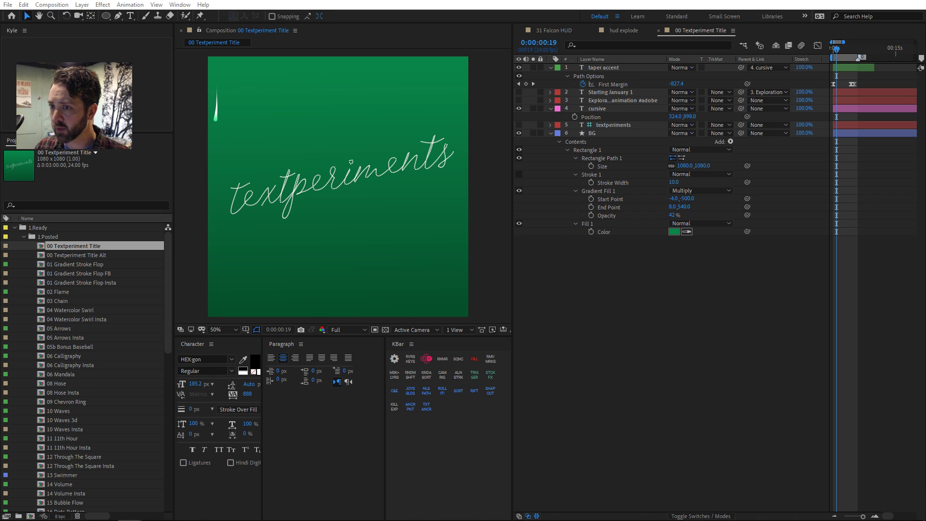
{"action": "key", "text": "alt+Tab"}
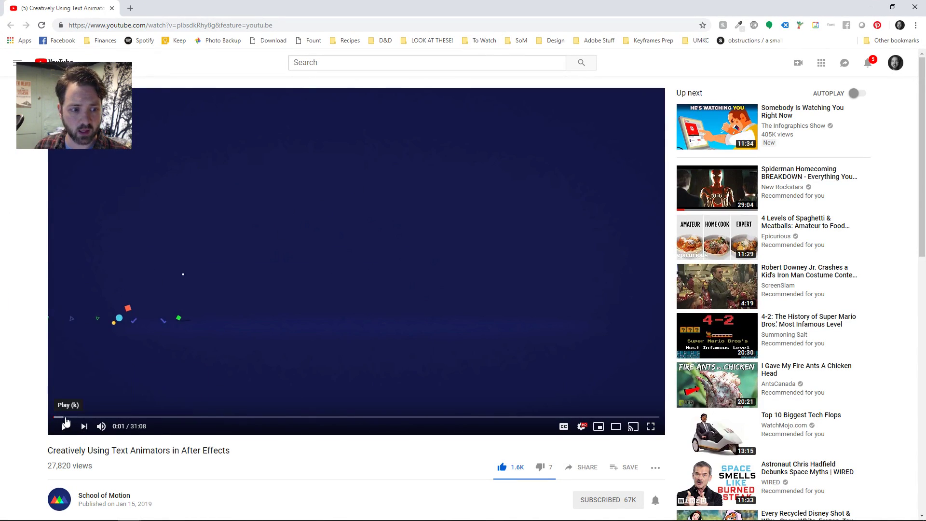
{"action": "left_click", "coordinate": [56, 416]}
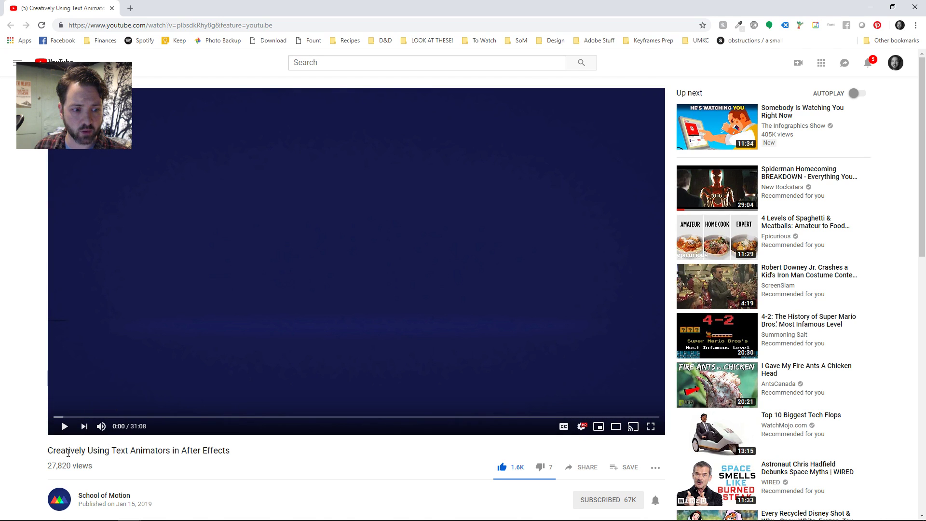
- Open the project file link in the video's description and strip the tracking parameters from the tutorial page's address
{"action": "scroll", "coordinate": [217, 459], "scroll_direction": "down", "scroll_amount": 3}
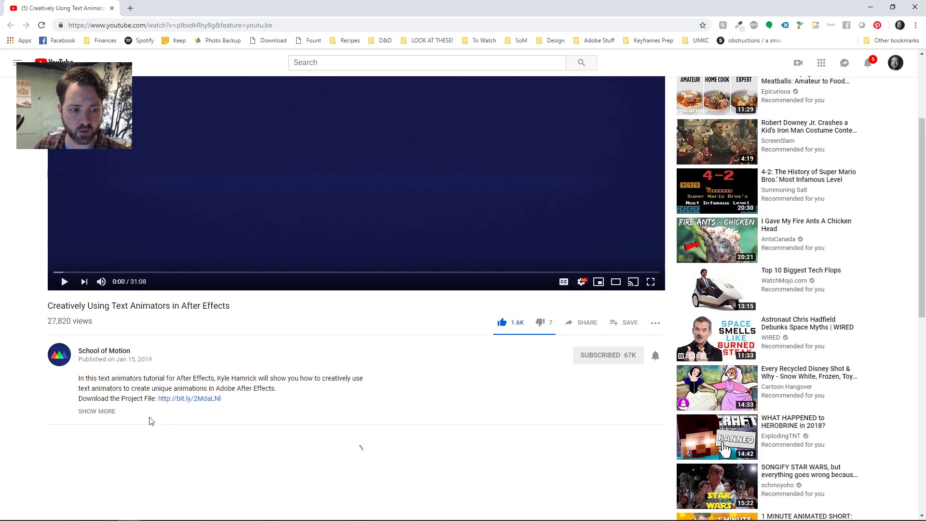
{"action": "left_click", "coordinate": [207, 399]}
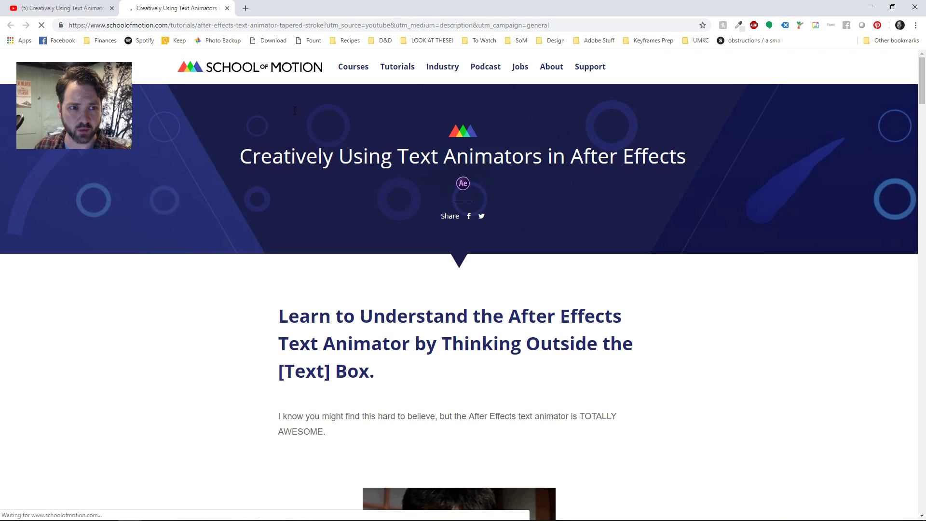
{"action": "left_click_drag", "start_coordinate": [325, 25], "coordinate": [661, 22]}
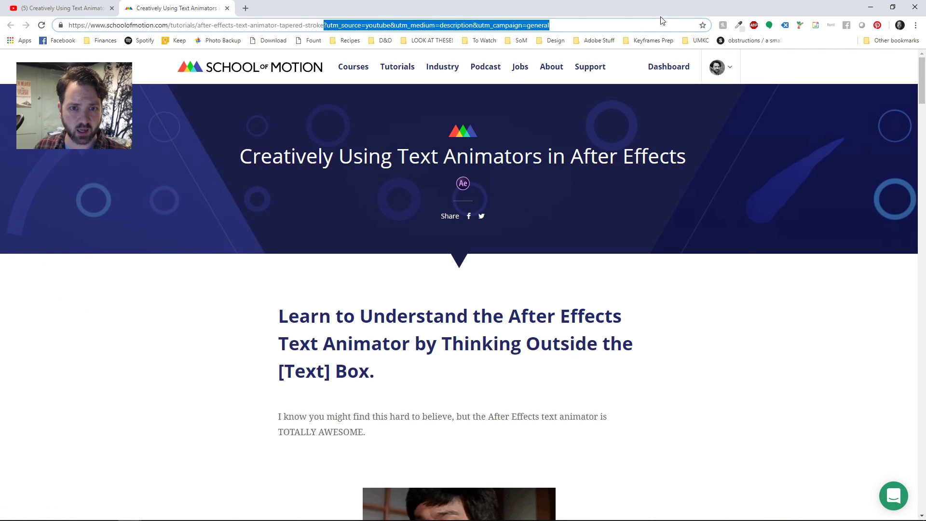
{"action": "key", "text": "BackSpace"}
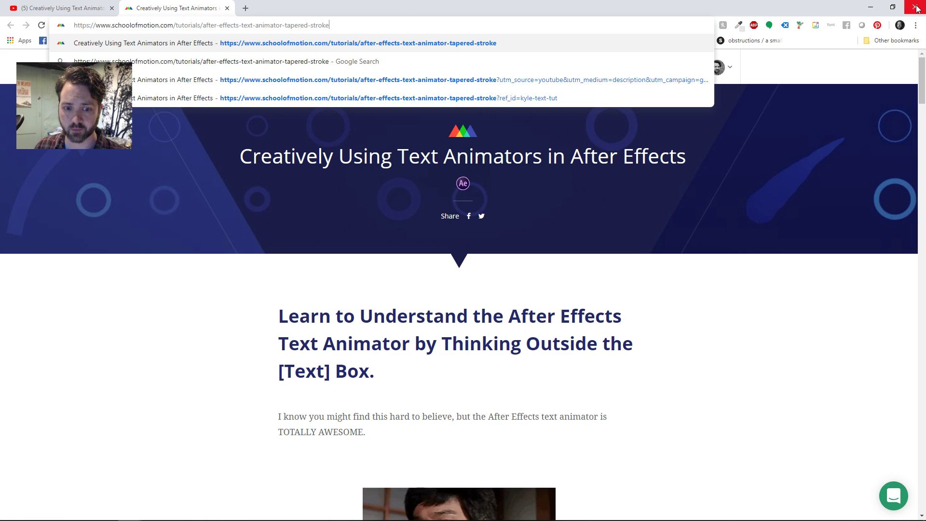
- Bring up the NAB Show Post|Production World page in the browser, then switch to the Keyframes Conference window
{"action": "key", "text": "alt+Tab"}
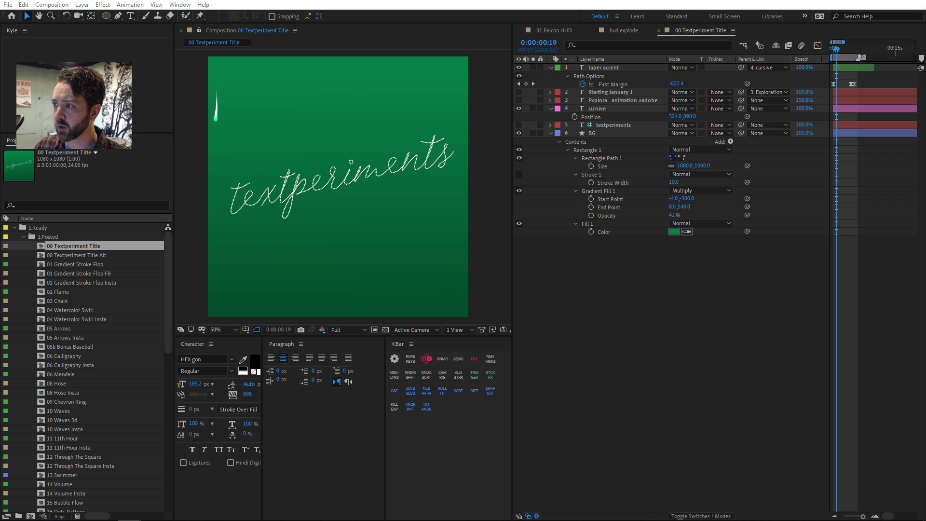
{"action": "key", "text": "alt+Tab"}
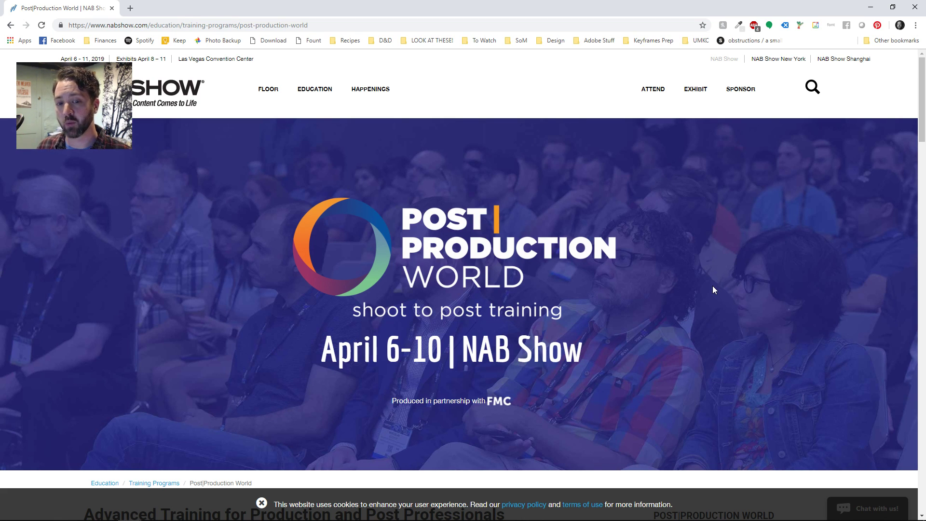
{"action": "key", "text": "alt+Tab"}
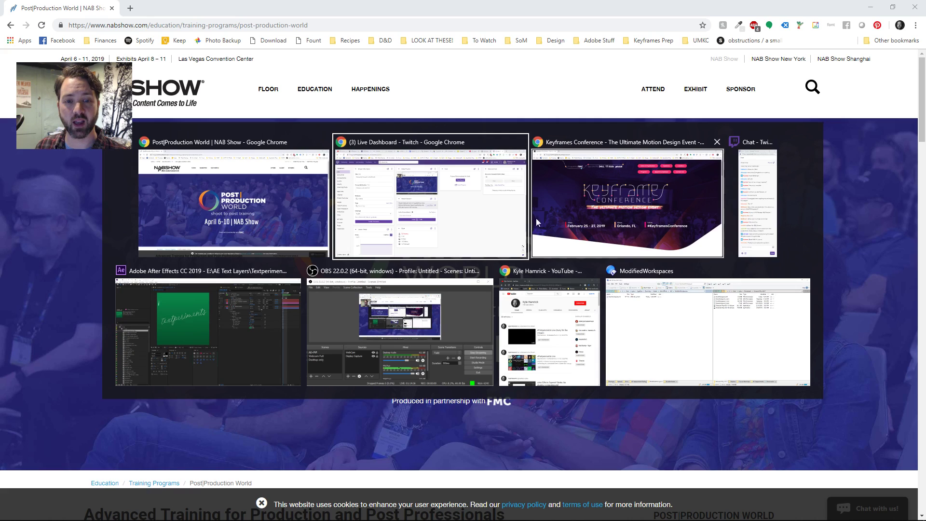
{"action": "left_click", "coordinate": [584, 222]}
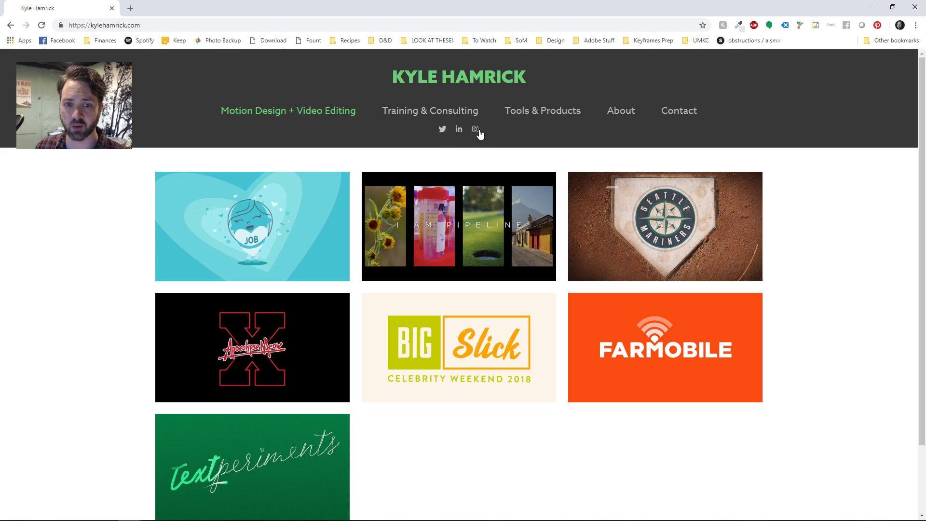
- Close the portfolio website's browser window and switch to the Twitch chat window
{"action": "left_click", "coordinate": [915, 8]}
{"action": "key", "text": "alt+Tab"}
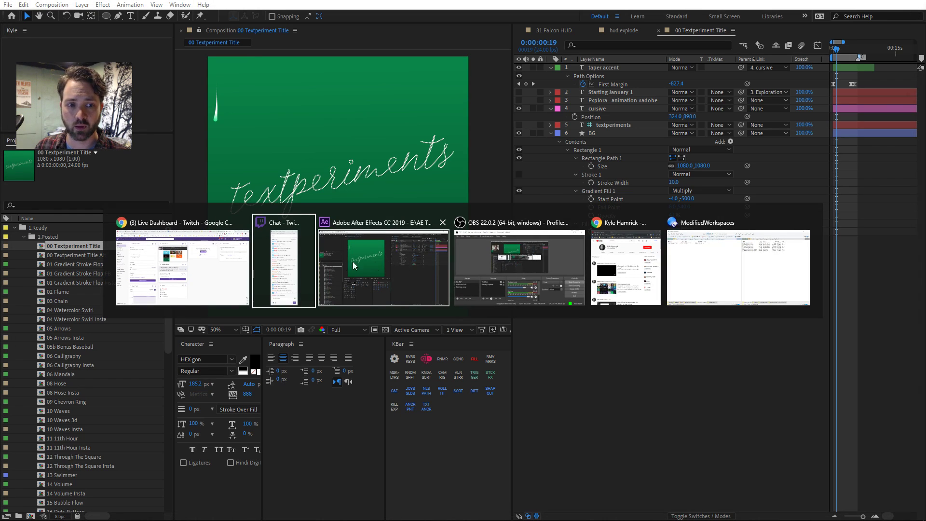
{"action": "left_click", "coordinate": [305, 269]}
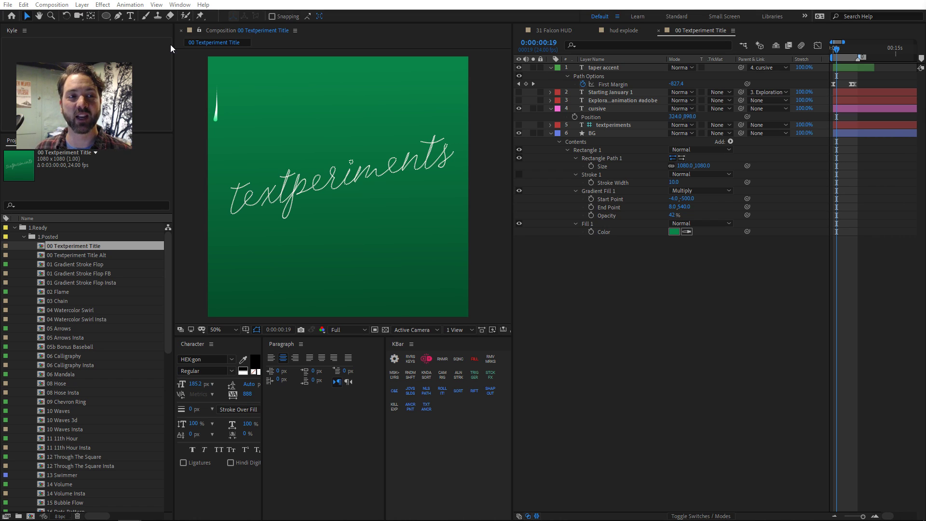
- In After Effects, narrow the Project panel's column to give the composition viewer more width
{"action": "left_click", "coordinate": [43, 34]}
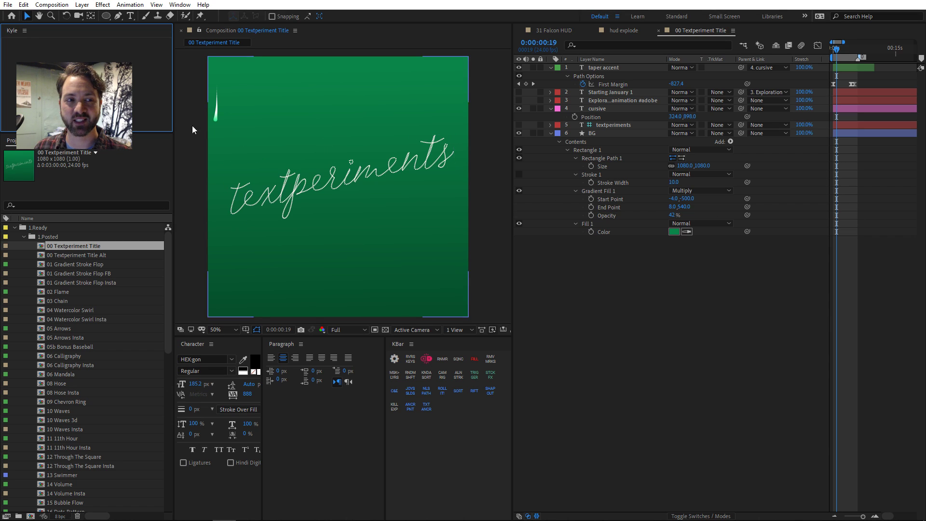
{"action": "left_click_drag", "start_coordinate": [175, 94], "coordinate": [143, 95]}
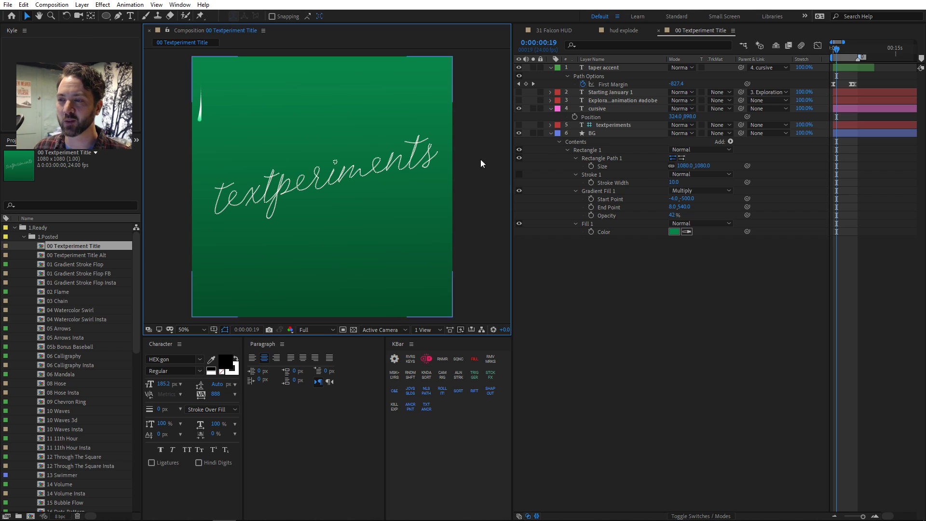